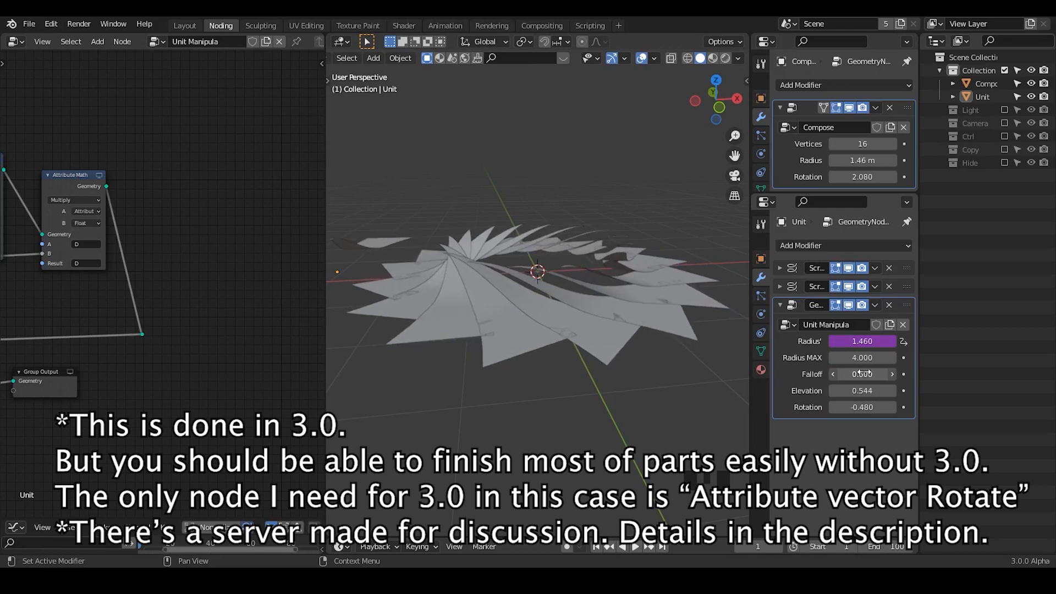
# - View the finished ring from above and set Compose radius 0.9 m and rotation 1.420, and Unit elevation 0.324 and rotation 1.470
pyautogui.moveTo(627, 322); pyautogui.dragTo(617, 418, button='middle')
pyautogui.moveTo(861, 407); pyautogui.dragTo(885, 407)
pyautogui.moveTo(862, 160)
pyautogui.mouseDown()
pyautogui.moveTo(952, 160)
pyautogui.moveTo(820, 160)
pyautogui.moveTo(850, 160)
pyautogui.mouseUp()
pyautogui.moveTo(874, 358)
pyautogui.mouseDown()
pyautogui.moveTo(886, 358)
pyautogui.moveTo(874, 358)
pyautogui.mouseUp()
pyautogui.moveTo(862, 176); pyautogui.dragTo(843, 160)
pyautogui.moveTo(861, 407); pyautogui.dragTo(942, 407)
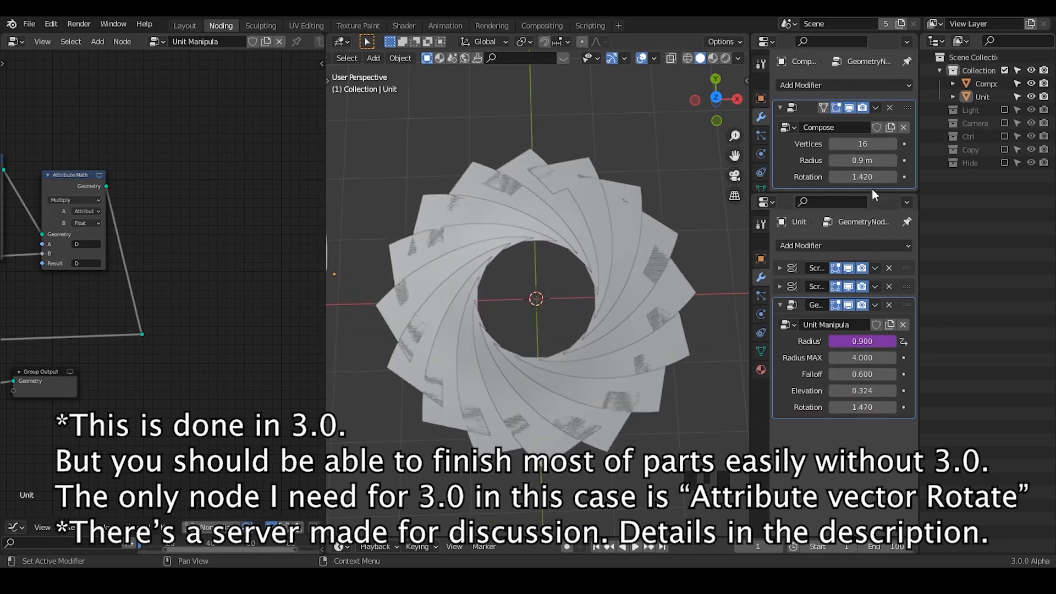
# - Set the Compose radius to 1.03 m and rotation to 1.480, and the Unit rotation to -2.840
pyautogui.moveTo(873, 175)
pyautogui.mouseDown()
pyautogui.moveTo(816, 175)
pyautogui.moveTo(884, 160)
pyautogui.moveTo(875, 160)
pyautogui.mouseUp()
pyautogui.moveTo(862, 407); pyautogui.dragTo(624, 407)
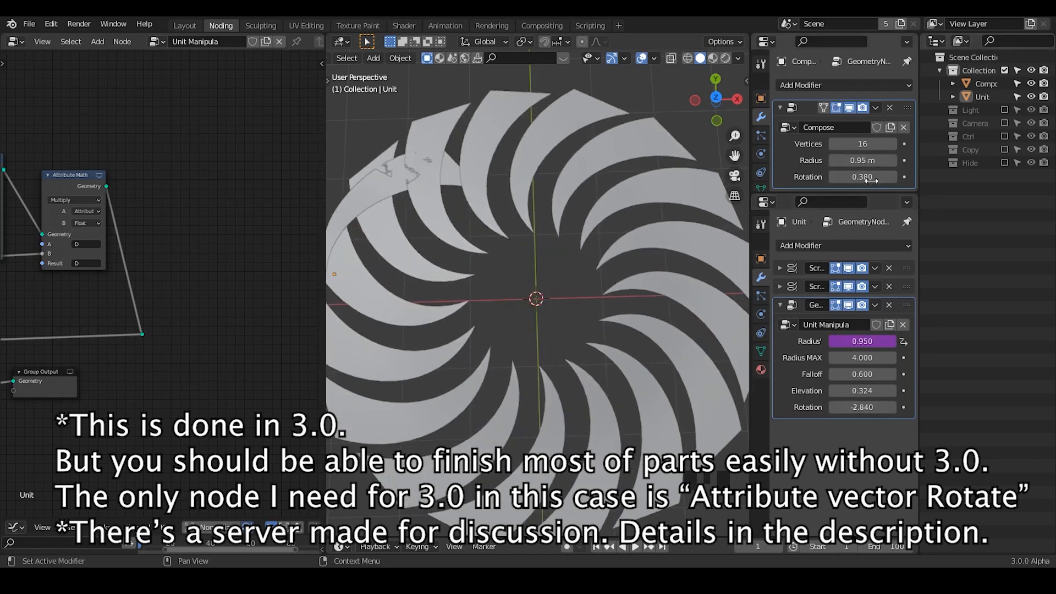
pyautogui.moveTo(862, 177); pyautogui.dragTo(922, 177)
pyautogui.moveTo(862, 160)
pyautogui.mouseDown()
pyautogui.moveTo(834, 160)
pyautogui.moveTo(866, 160)
pyautogui.mouseUp()
# - Set the Unit's Radius MAX to 2, rotation to -0.700 and elevation to 0.350, and the Compose radius to 1.07 m
pyautogui.click(861, 358)
pyautogui.write('2')
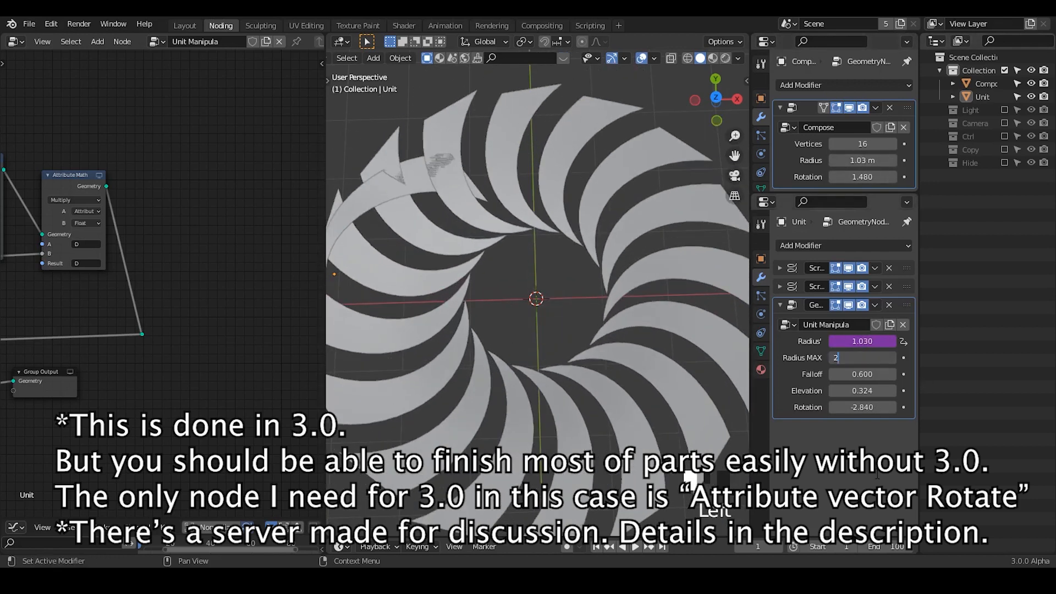
pyautogui.press('Return')
pyautogui.moveTo(858, 408); pyautogui.dragTo(879, 390)
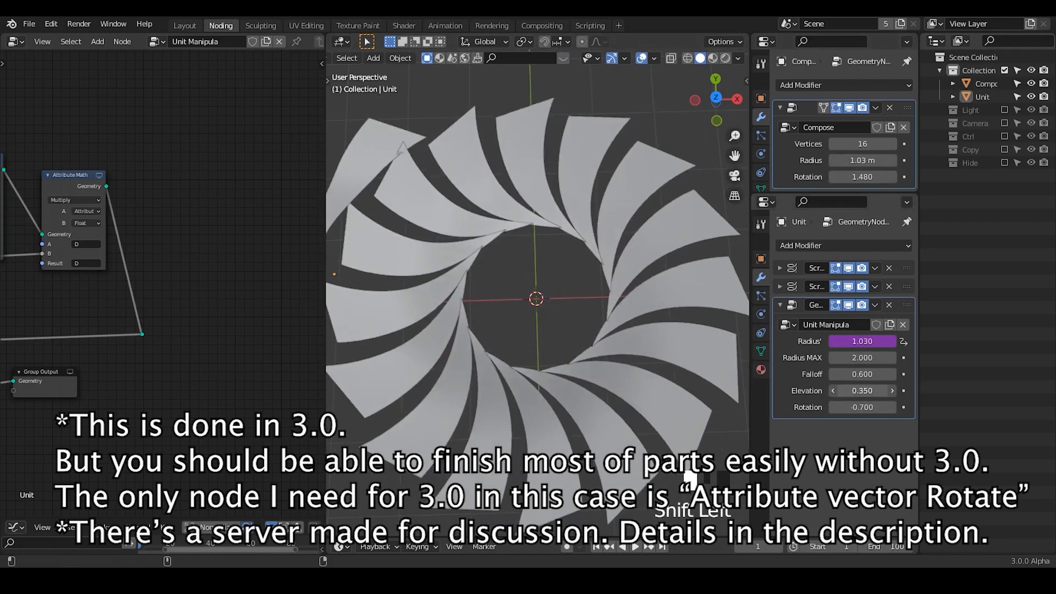
pyautogui.moveTo(869, 160)
pyautogui.mouseDown()
pyautogui.moveTo(836, 160)
pyautogui.moveTo(871, 160)
pyautogui.mouseUp()
# - Reduce the Compose radius to 0.67 m, raise the Unit elevation to 0.495, and fine-tune the Compose rotation and radius while checking the ring's shape
pyautogui.moveTo(548, 360); pyautogui.dragTo(545, 290, button='middle')
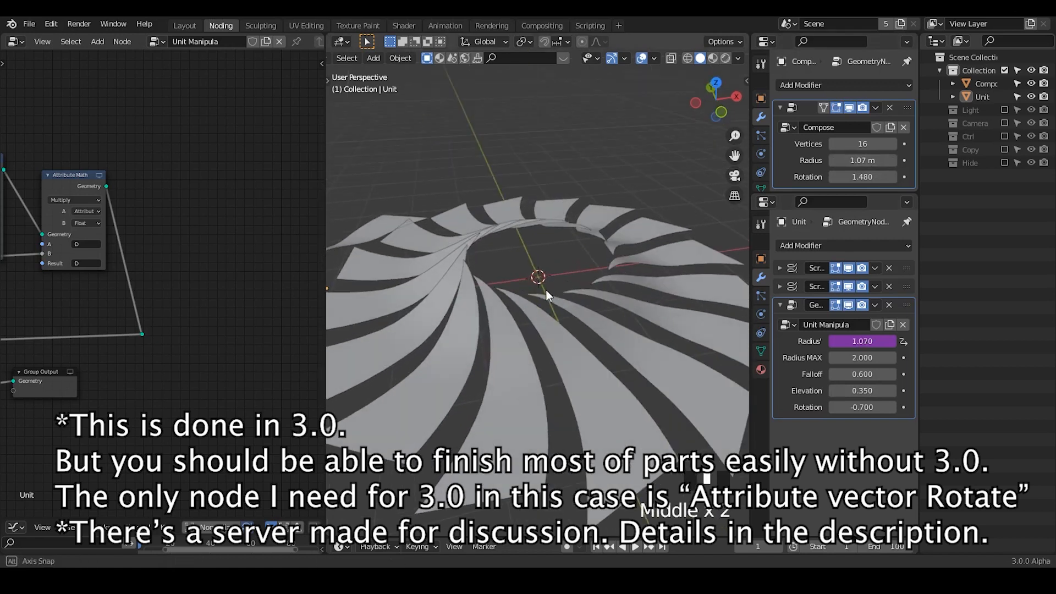
pyautogui.moveTo(869, 160); pyautogui.dragTo(846, 160)
pyautogui.keyDown('shift'); pyautogui.moveTo(862, 390); pyautogui.dragTo(940, 390); pyautogui.keyUp('shift')
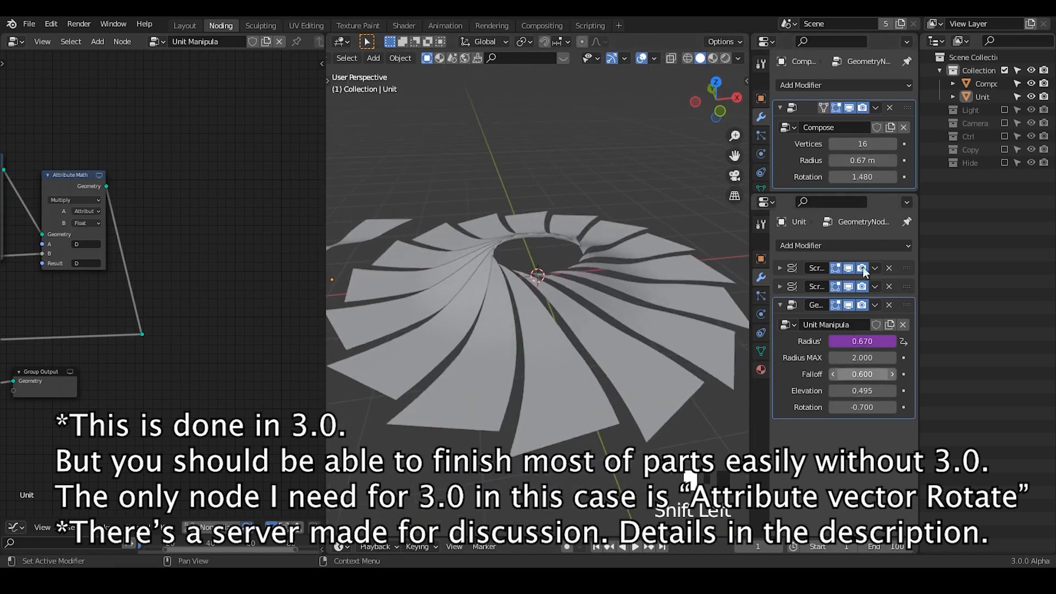
pyautogui.moveTo(862, 177); pyautogui.dragTo(892, 176)
pyautogui.moveTo(566, 341); pyautogui.dragTo(552, 389, button='middle')
pyautogui.moveTo(862, 160)
pyautogui.mouseDown()
pyautogui.moveTo(886, 160)
pyautogui.moveTo(871, 160)
pyautogui.mouseUp()
pyautogui.moveTo(739, 229); pyautogui.dragTo(773, 181, button='middle')
pyautogui.moveTo(857, 160); pyautogui.dragTo(864, 160)
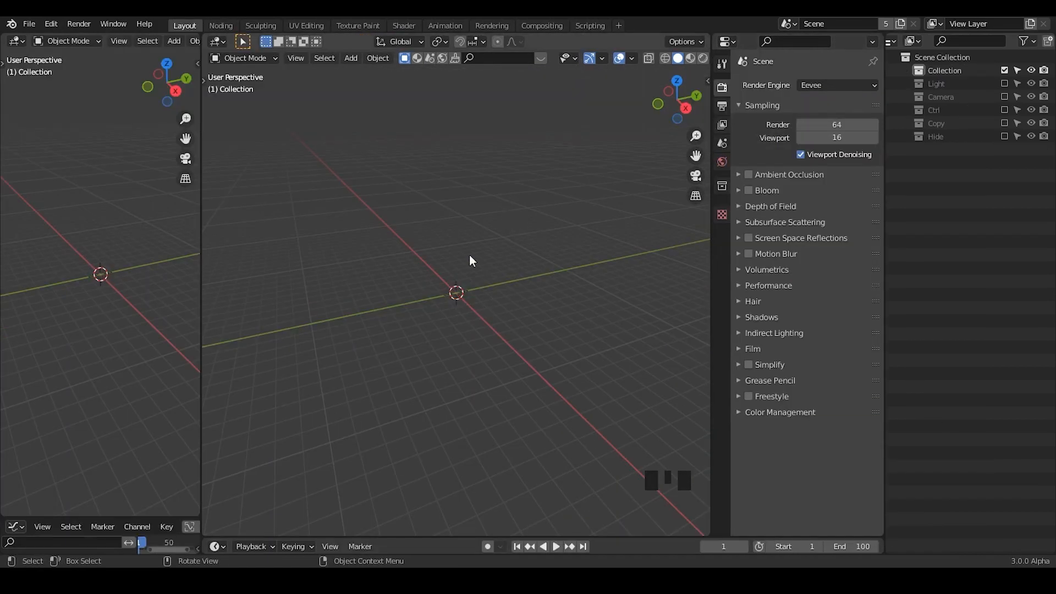
# - Switch to the Noding workspace and turn its node area into a Geometry Node Editor beside a wider 3D viewport
pyautogui.moveTo(450, 288)
pyautogui.mouseDown(button='middle')
pyautogui.moveTo(446, 323)
pyautogui.moveTo(460, 292)
pyautogui.mouseUp(button='middle')
pyautogui.keyDown('ctrl'); pyautogui.middleClick(459, 292); pyautogui.keyUp('ctrl')
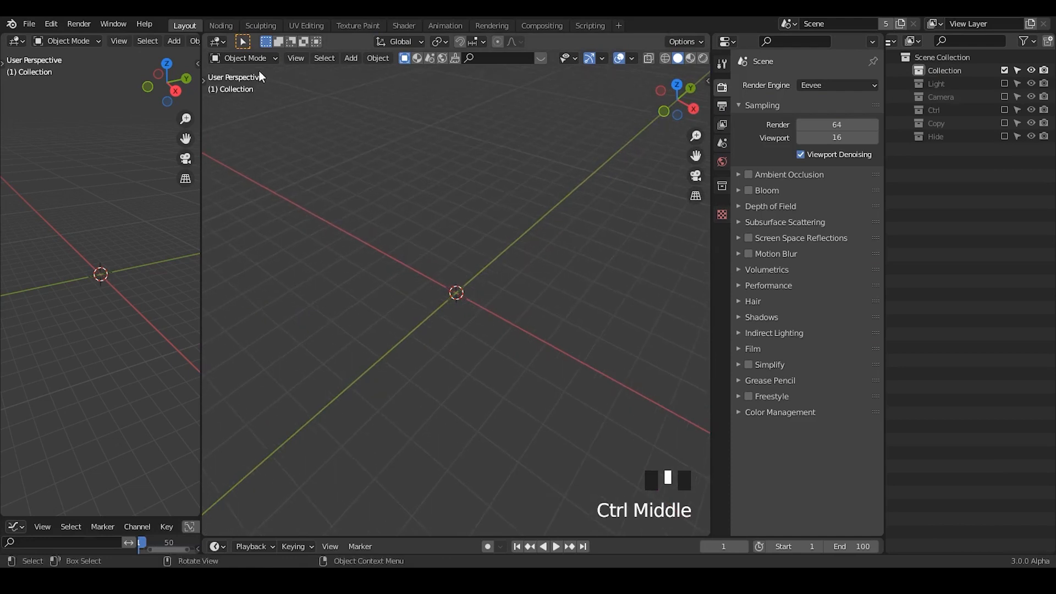
pyautogui.click(221, 26)
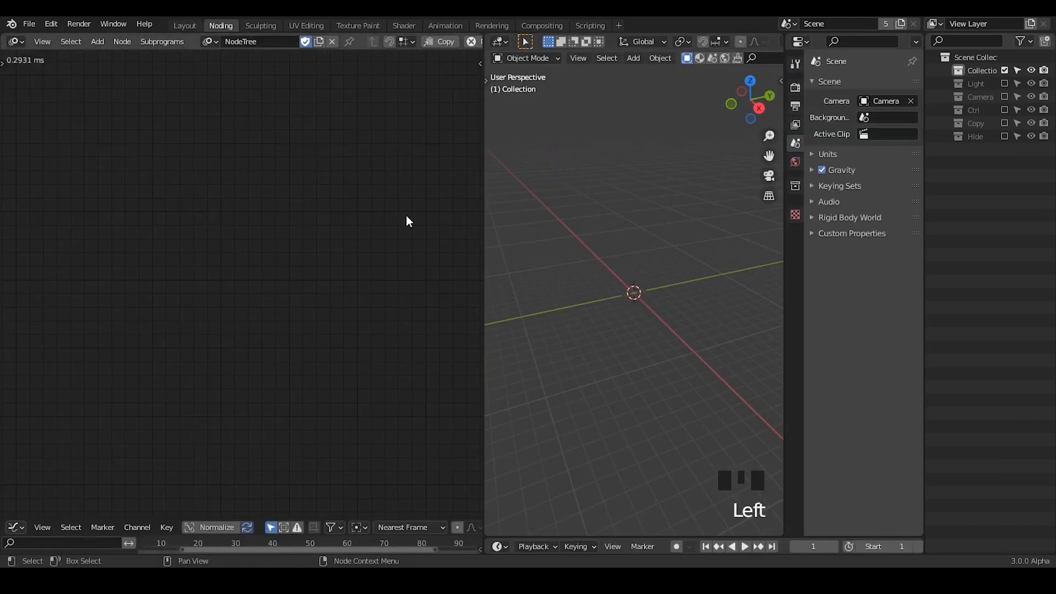
pyautogui.click(15, 43)
pyautogui.click(61, 171)
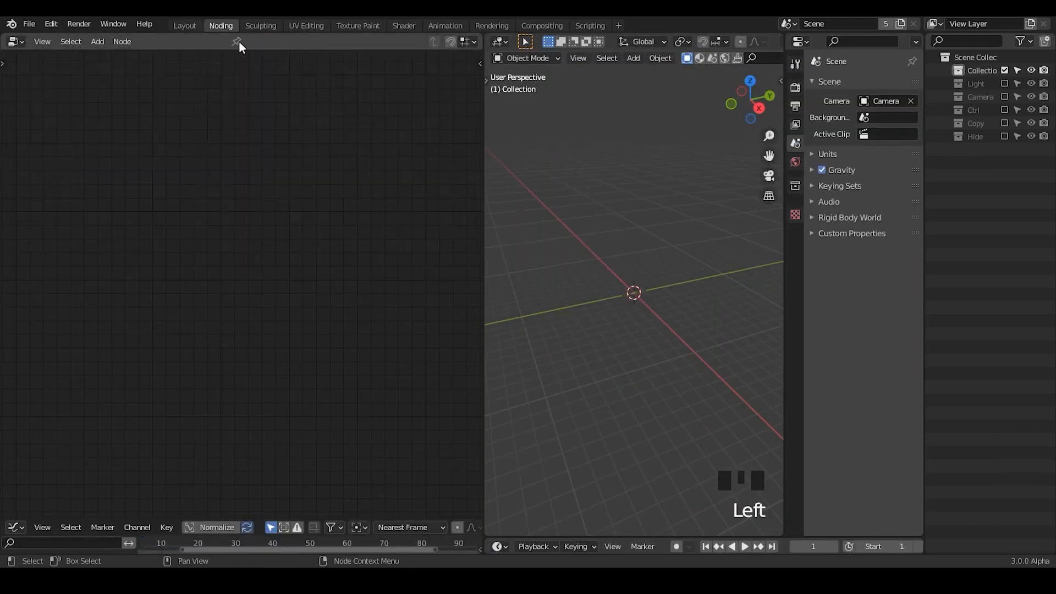
pyautogui.moveTo(601, 309); pyautogui.dragTo(495, 247, button='middle')
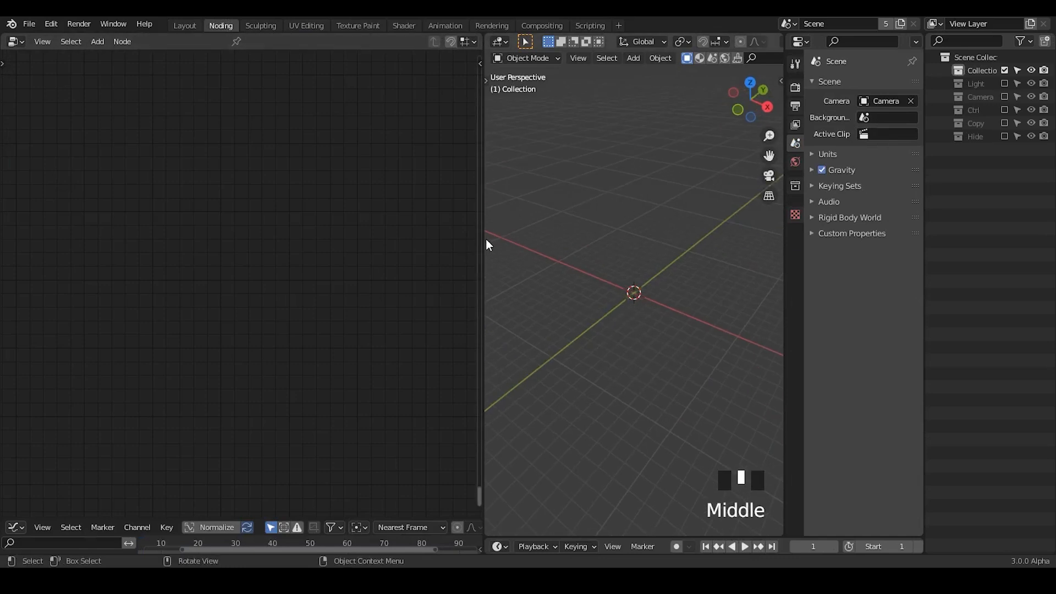
pyautogui.moveTo(484, 238); pyautogui.dragTo(320, 238)
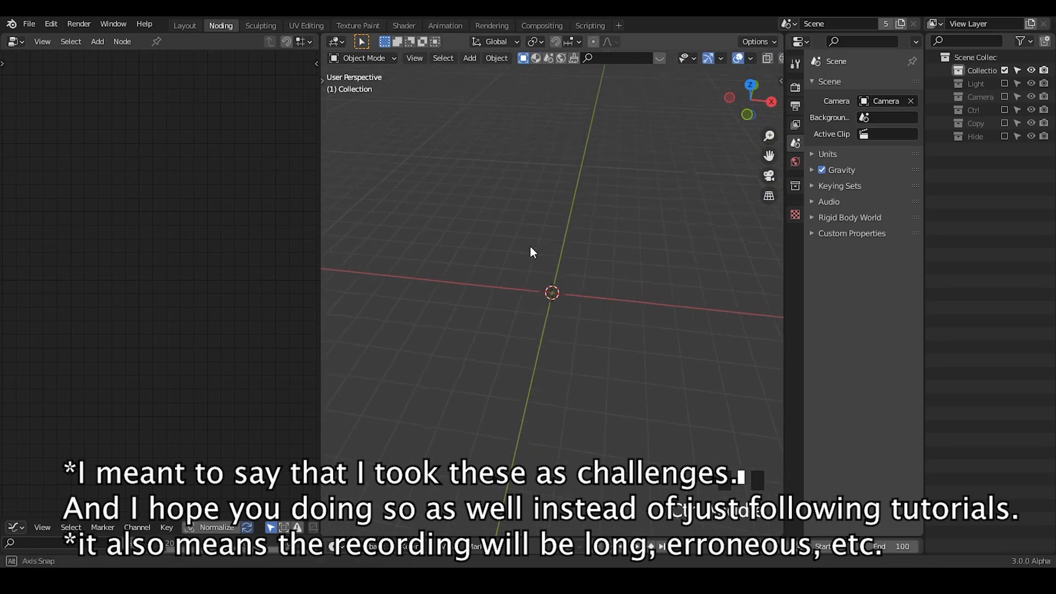
# - Add a single-vertex mesh object at the origin and return to Object Mode
pyautogui.moveTo(530, 249); pyautogui.dragTo(541, 289, button='middle')
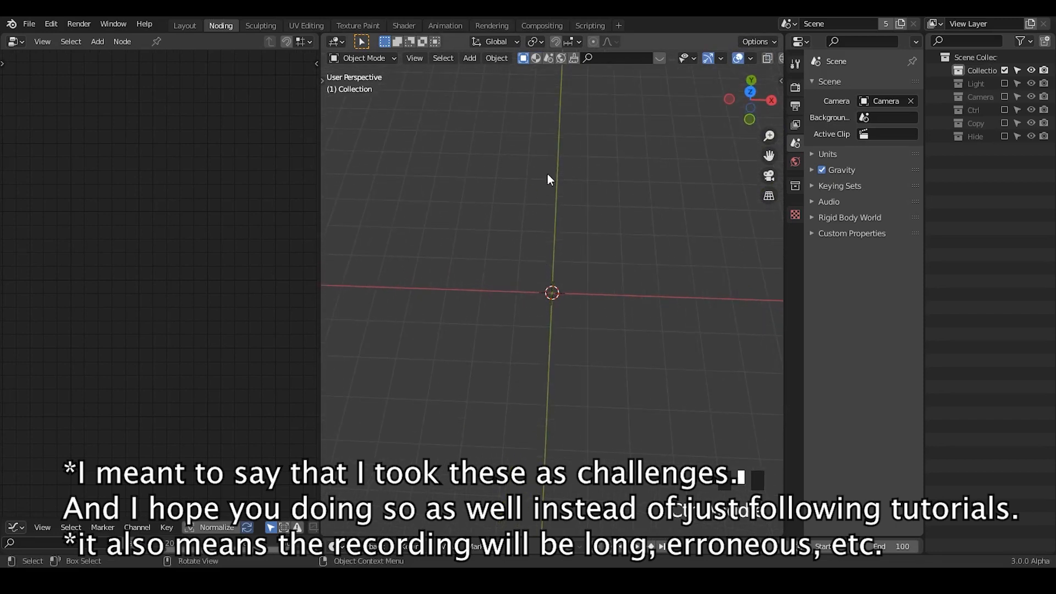
pyautogui.hotkey('shift', 'a')
pyautogui.moveTo(539, 173)
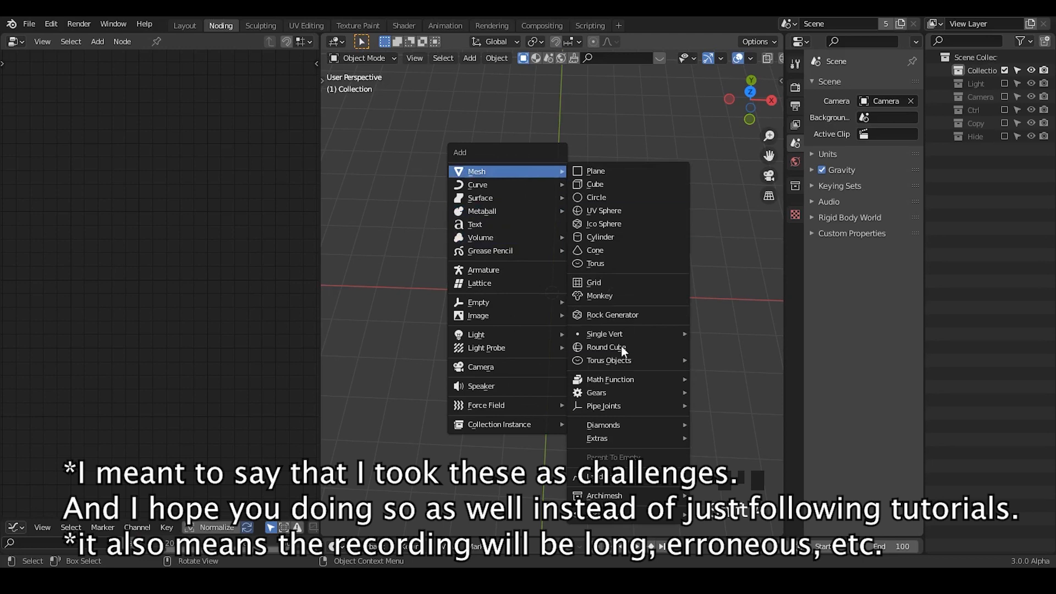
pyautogui.moveTo(616, 334)
pyautogui.click(720, 330)
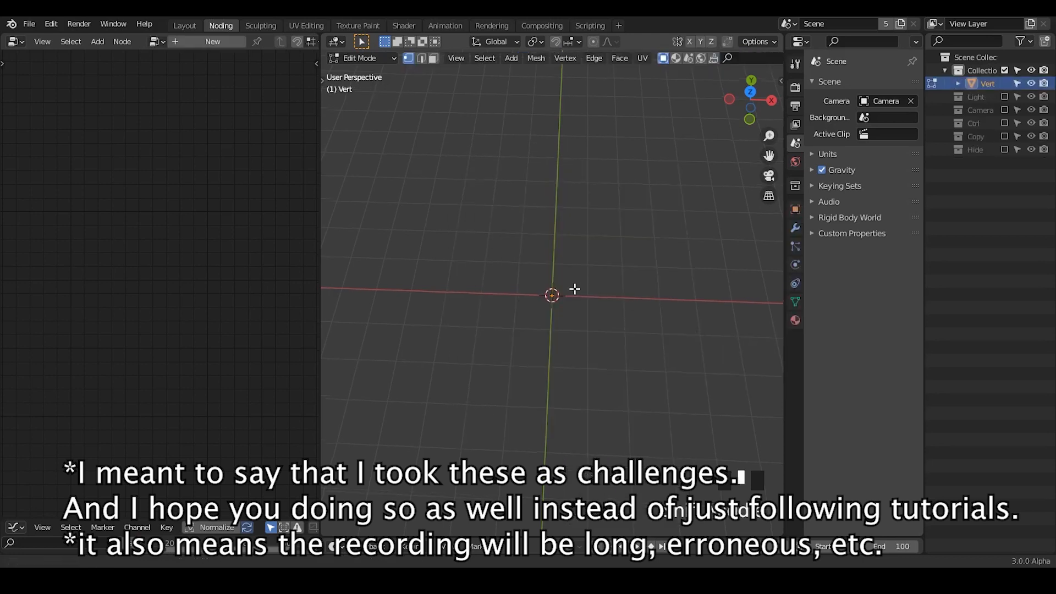
pyautogui.moveTo(575, 289)
pyautogui.keyDown('shift'); pyautogui.mouseDown(button='middle')
pyautogui.moveTo(573, 310)
pyautogui.moveTo(573, 266)
pyautogui.moveTo(574, 279)
pyautogui.mouseUp(button='middle'); pyautogui.keyUp('shift')
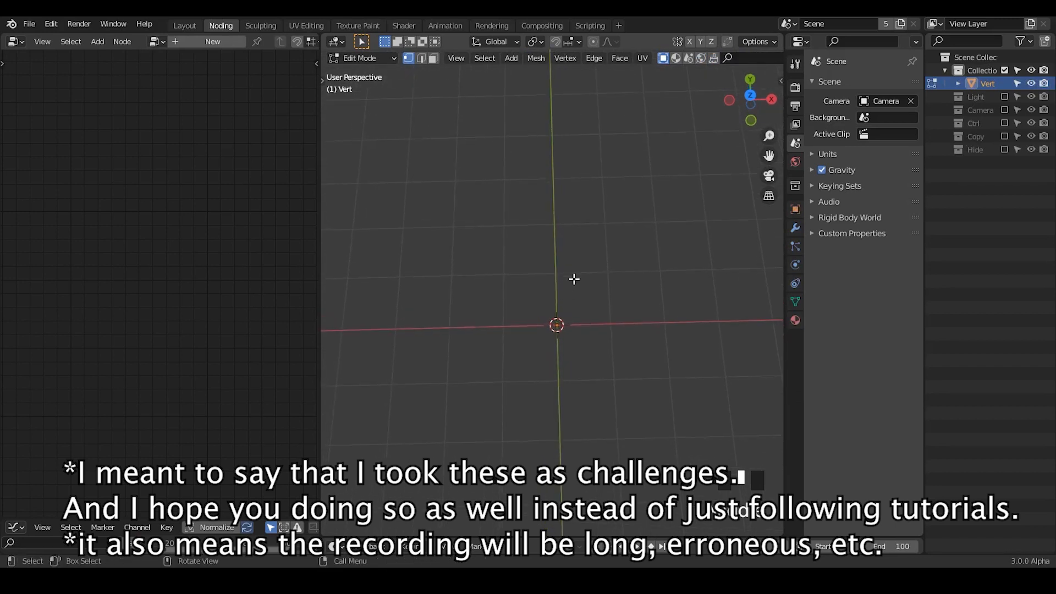
pyautogui.press('Tab')
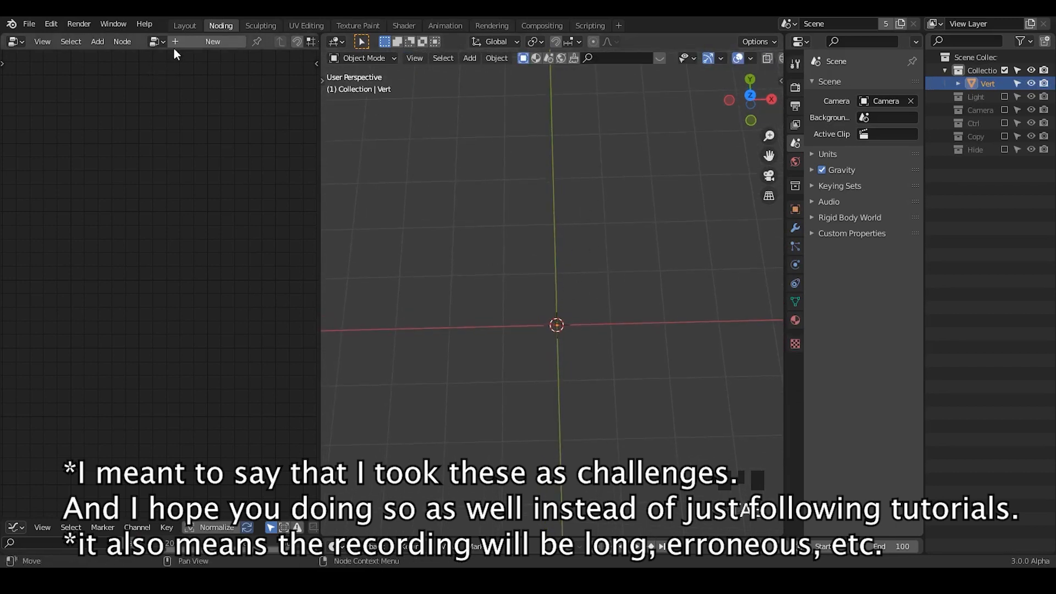
# - Duplicate the vertex object in place and widen the outliner to show both objects' names
pyautogui.hotkey('shift', 'd')
pyautogui.rightClick(583, 191)
pyautogui.moveTo(924, 128); pyautogui.dragTo(900, 127)
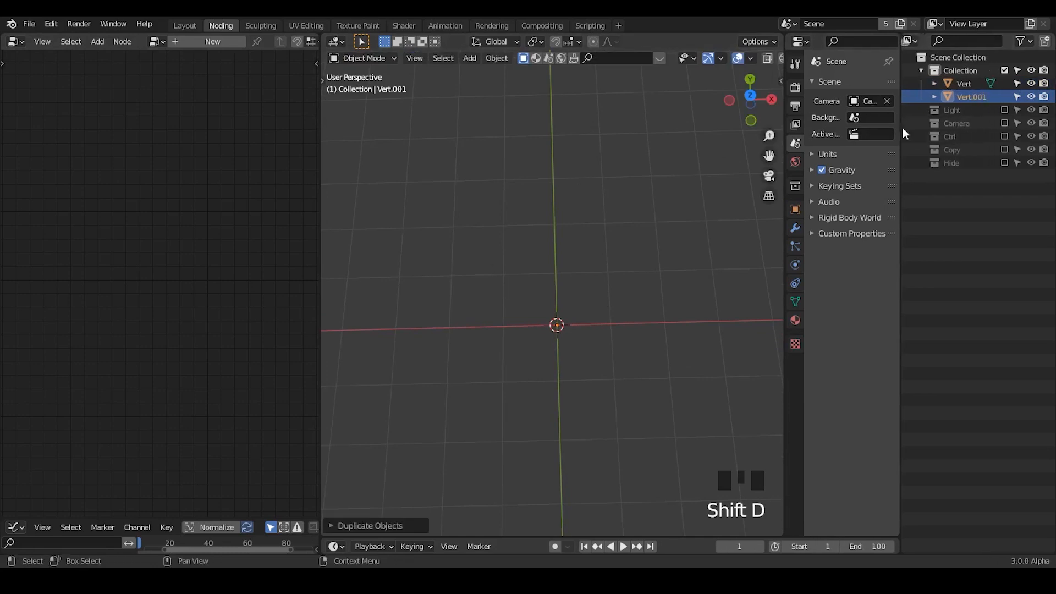
# - Rename the original vertex object as Unit and its duplicate as Compose
pyautogui.doubleClick(964, 83)
pyautogui.write('U')
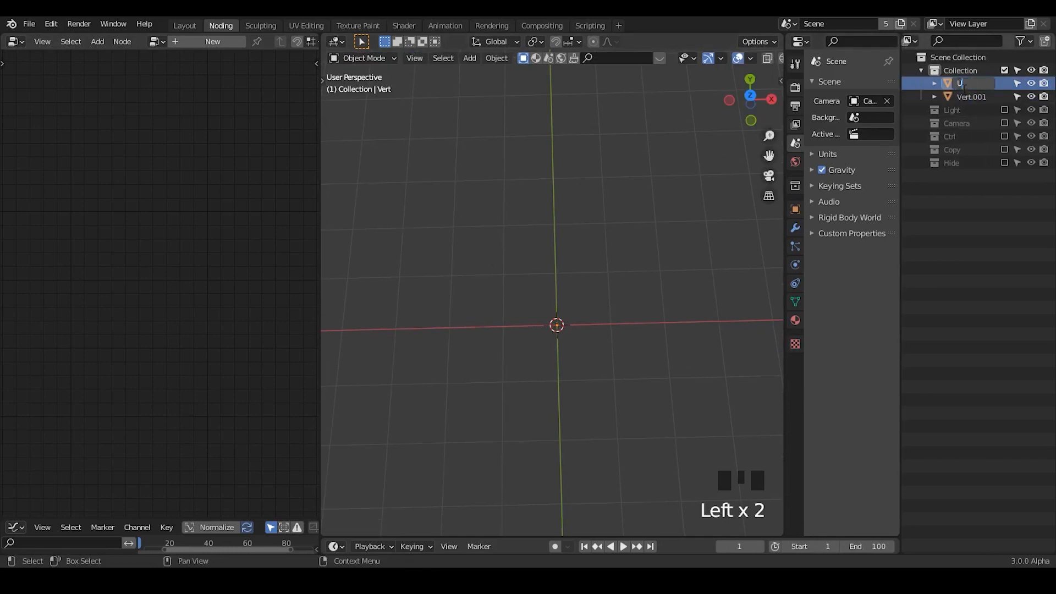
pyautogui.write('nit')
pyautogui.click(963, 91)
pyautogui.click(966, 96)
pyautogui.doubleClick(966, 95)
pyautogui.write('C')
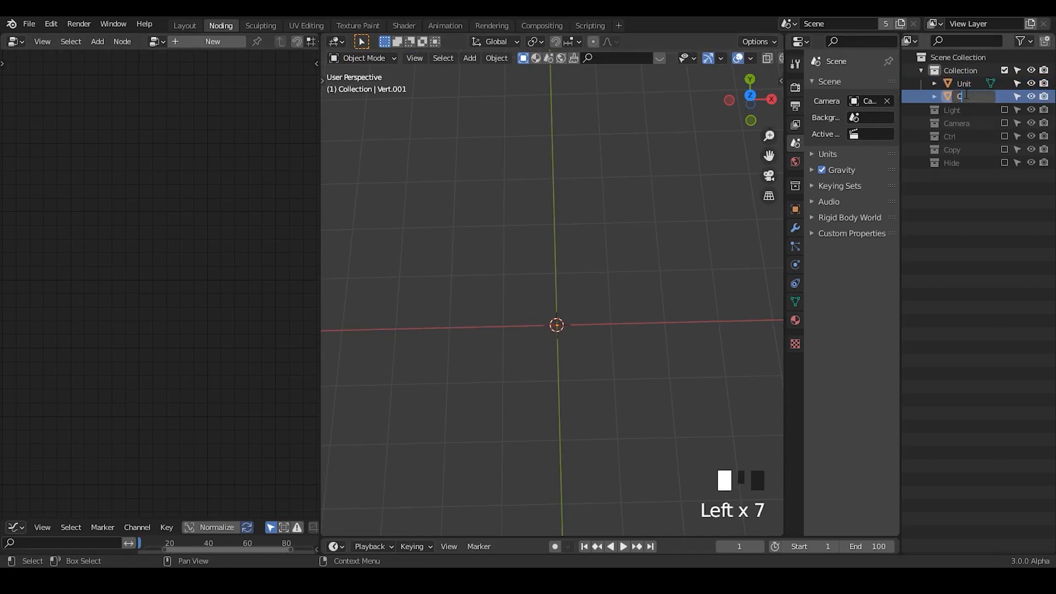
pyautogui.write('ompose')
pyautogui.press('Return')
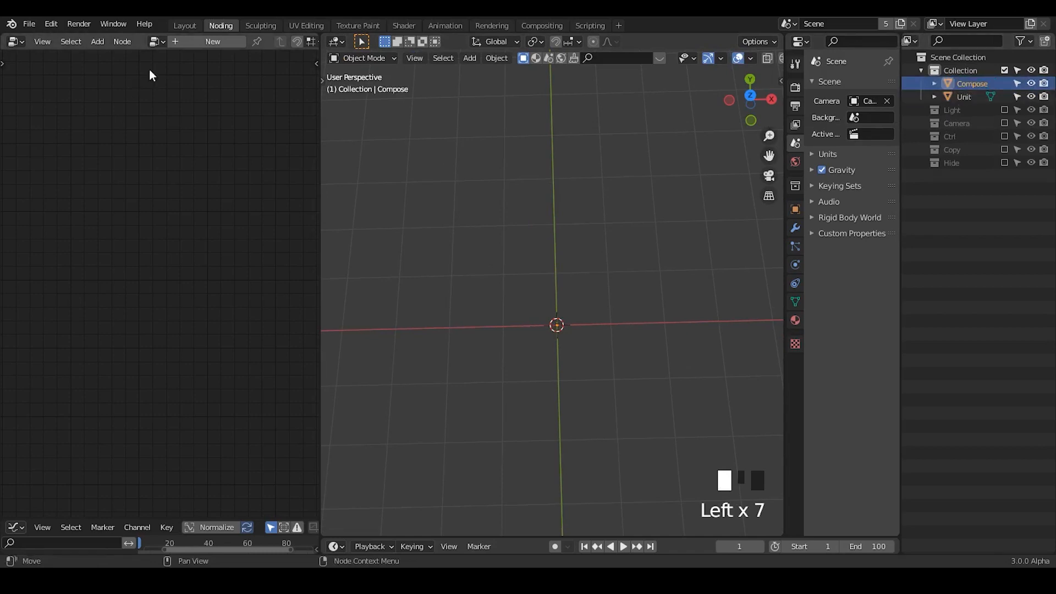
# - Create a new geometry node tree for Compose, pin it, and enlarge the node editor
pyautogui.click(190, 42)
pyautogui.click(296, 42)
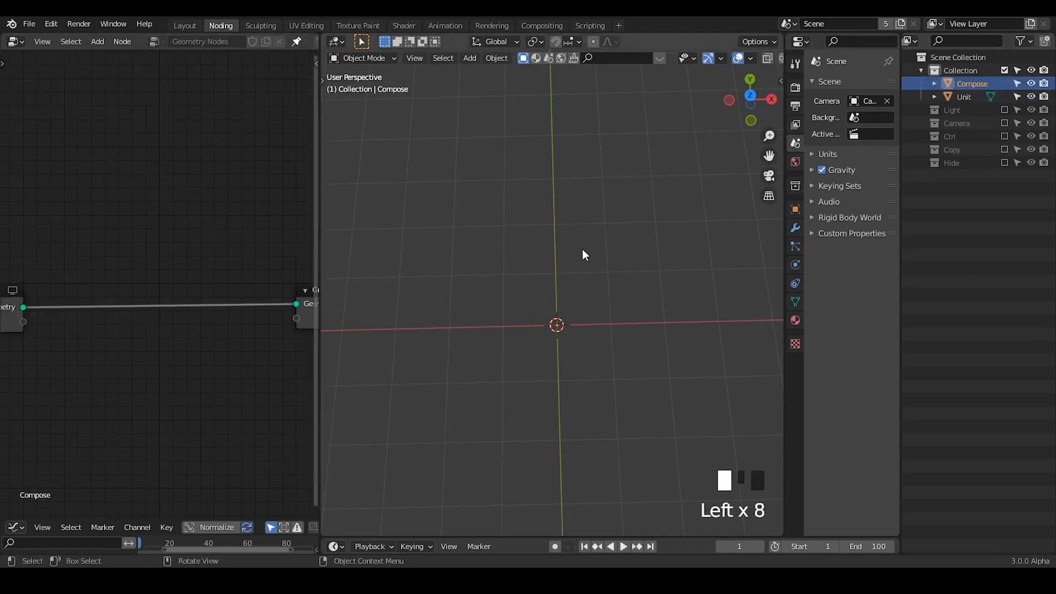
pyautogui.moveTo(320, 233); pyautogui.dragTo(441, 241)
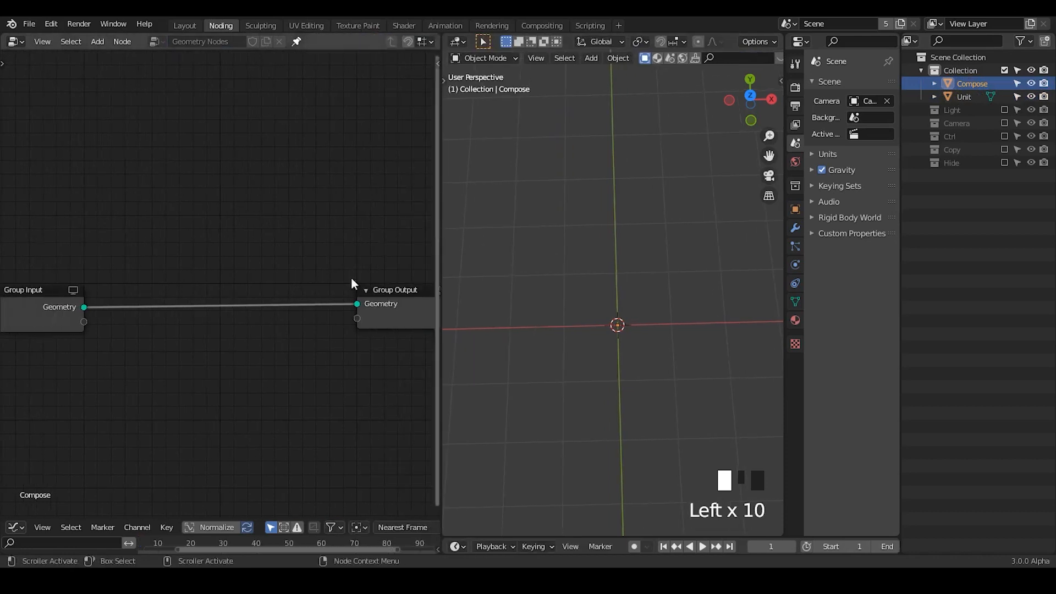
# - Add a Point Instance node below the link between Group Input and Group Output
pyautogui.moveTo(170, 349); pyautogui.dragTo(212, 329, button='middle')
pyautogui.hotkey('shift', 'a')
pyautogui.write('spoint in')
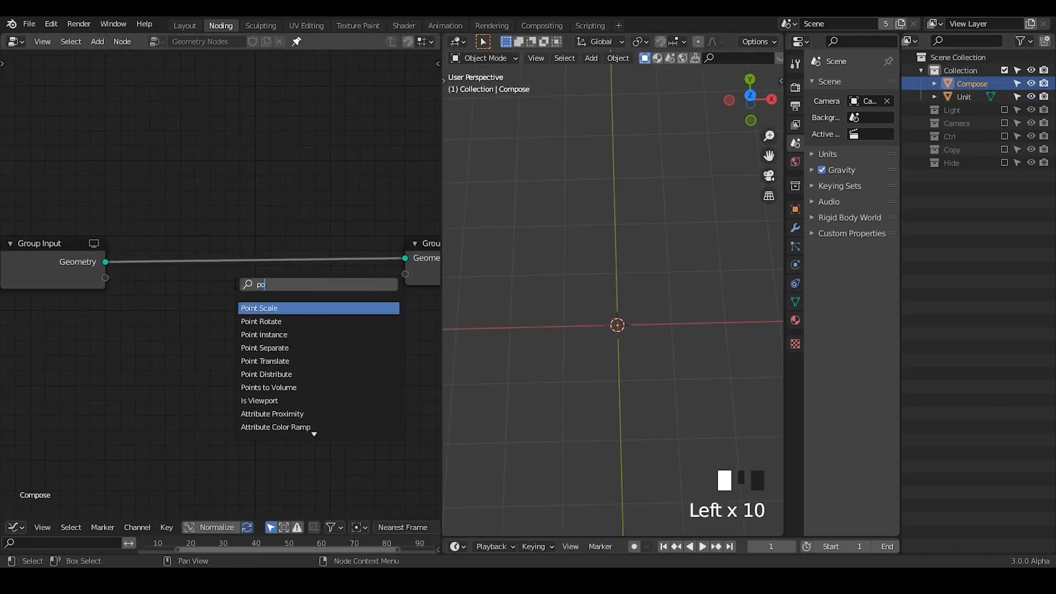
pyautogui.press('Return')
pyautogui.click(234, 284)
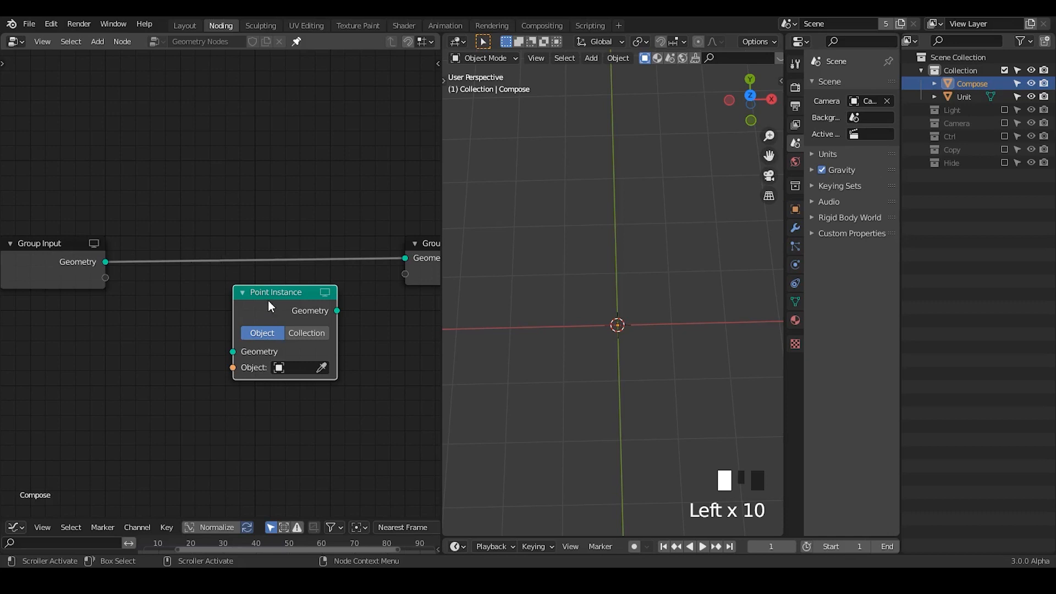
pyautogui.moveTo(233, 367); pyautogui.dragTo(172, 351)
pyautogui.moveTo(306, 317); pyautogui.dragTo(328, 313)
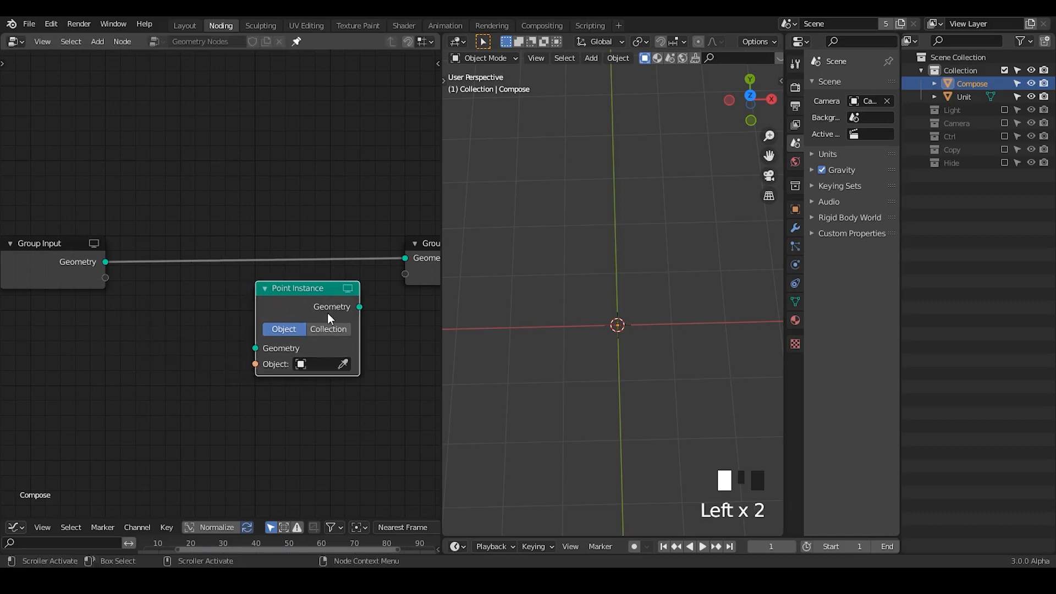
# - Add a Circle mesh primitive node beside the Point Instance node, below Group Input's link
pyautogui.hotkey('ctrl', 'a')
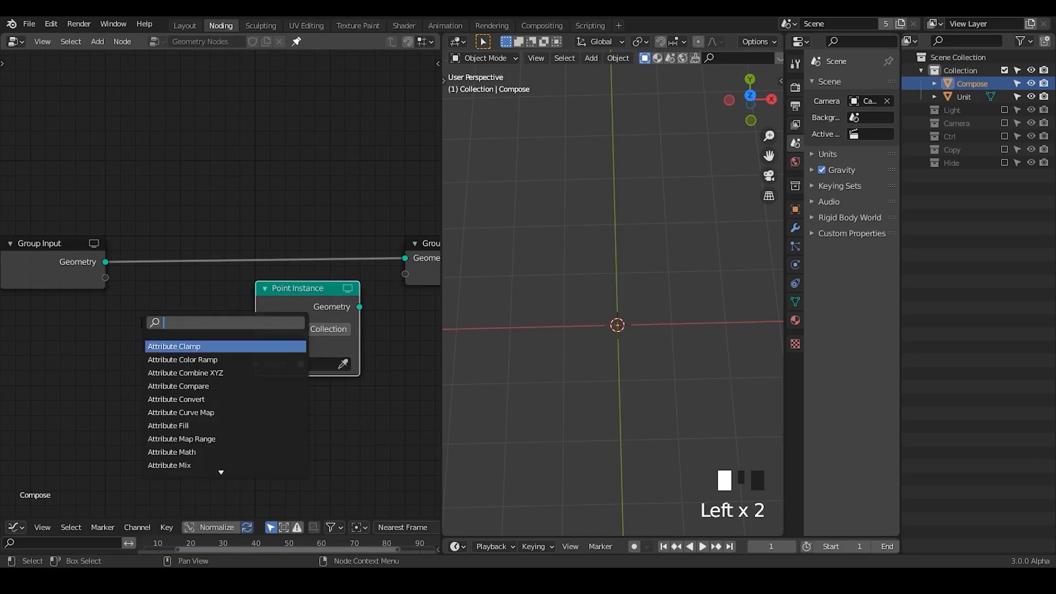
pyautogui.write('circle')
pyautogui.press('Return')
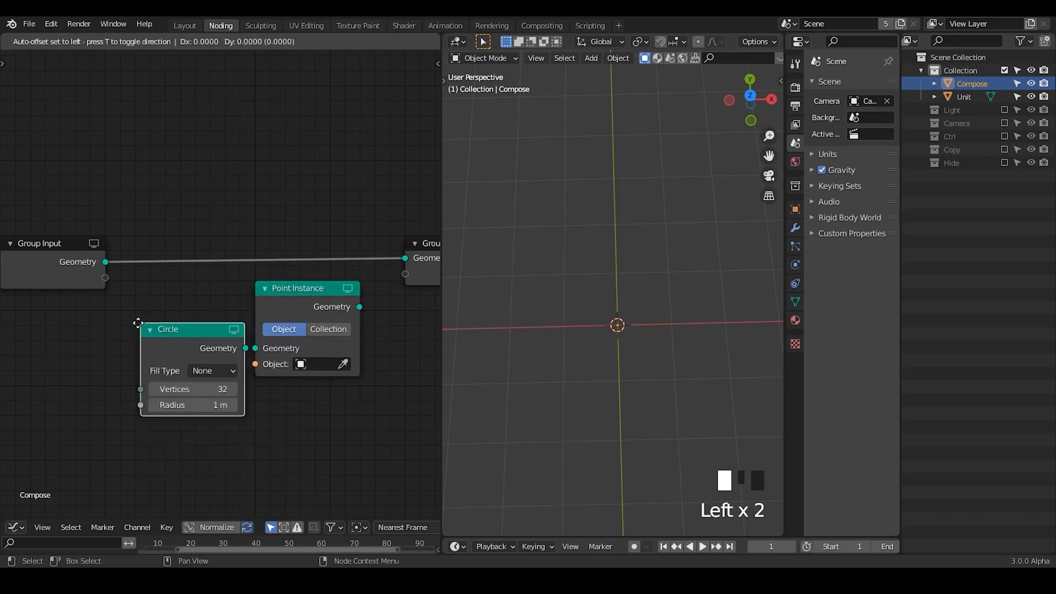
pyautogui.click(122, 300)
# - Delete the Point Instance node from the Compose node tree
pyautogui.click(304, 309)
pyautogui.press('x')
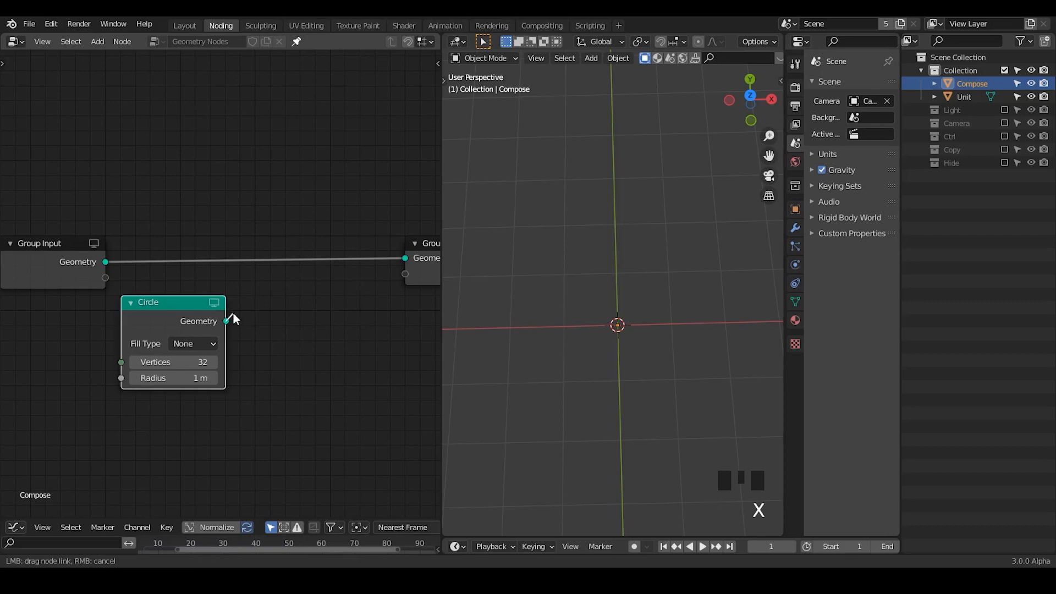
pyautogui.click(173, 317)
pyautogui.moveTo(173, 318); pyautogui.dragTo(188, 313)
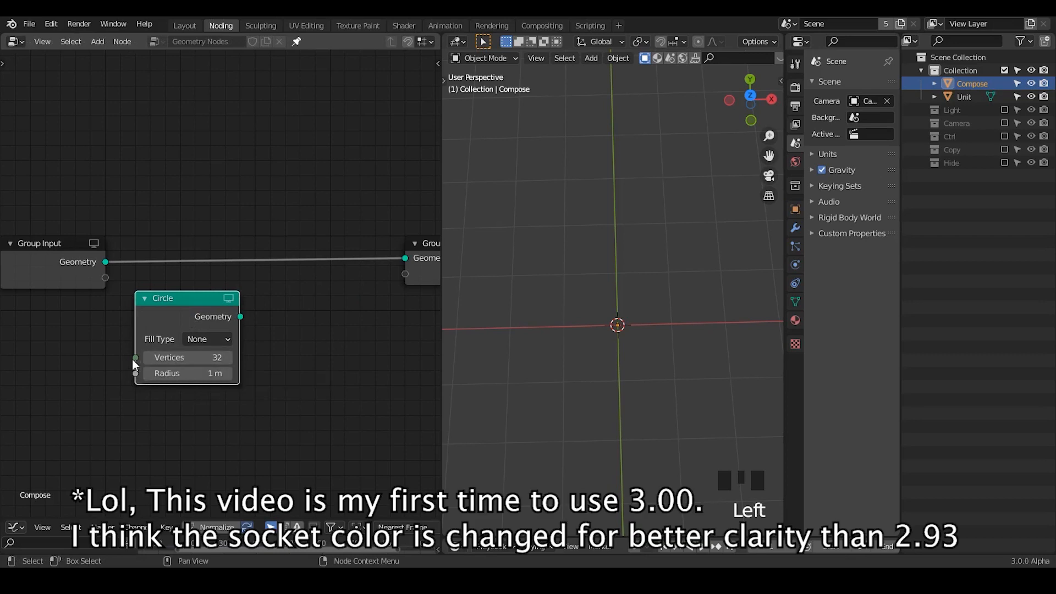
# - Connect the Circle node's geometry to the Group Output and place the Circle between the input and output nodes
pyautogui.moveTo(134, 360); pyautogui.dragTo(89, 378)
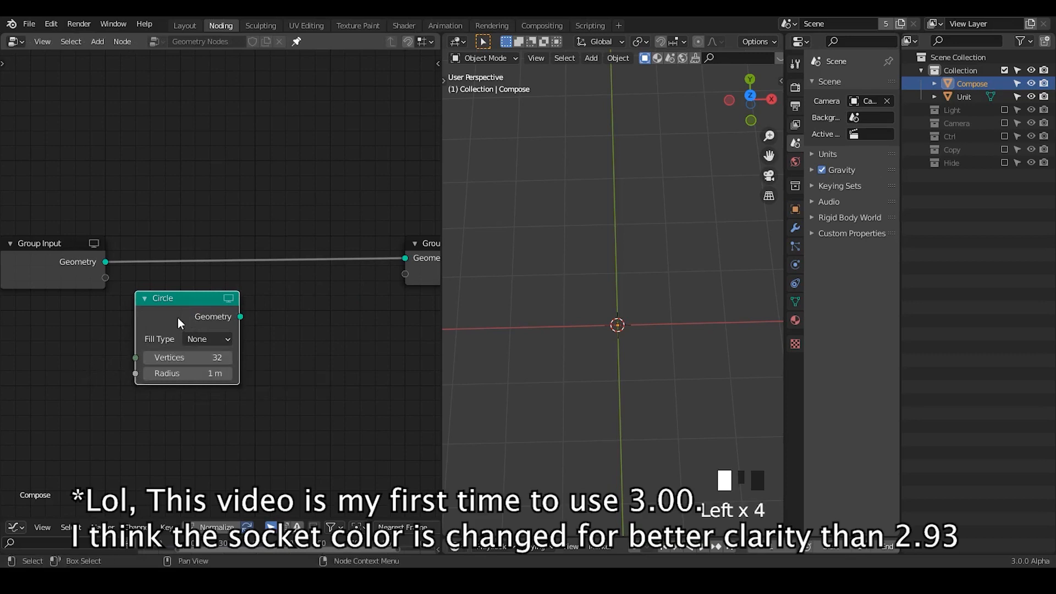
pyautogui.moveTo(177, 323); pyautogui.dragTo(182, 320)
pyautogui.click(262, 340)
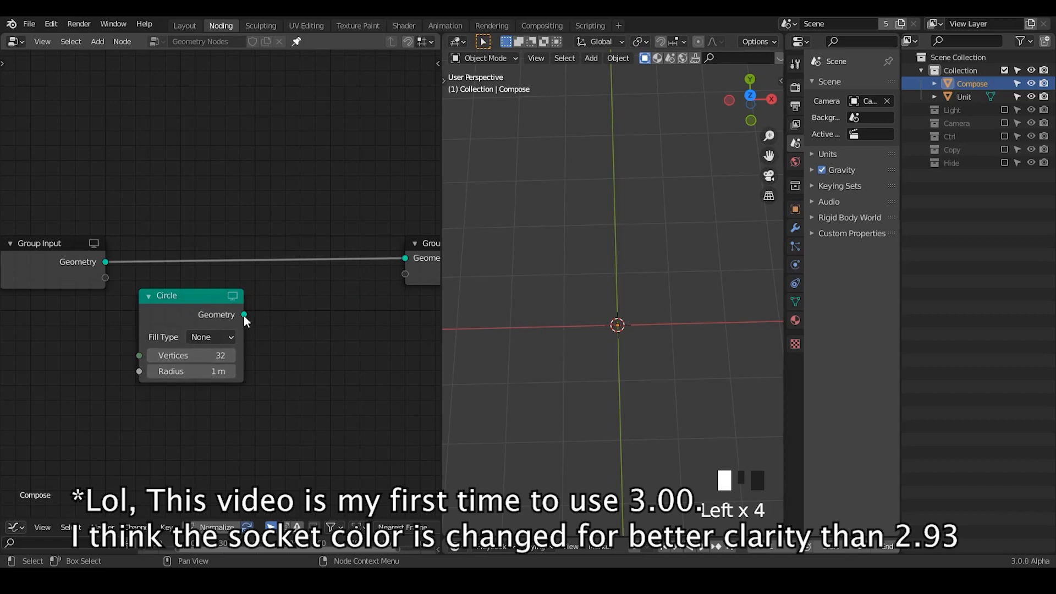
pyautogui.moveTo(244, 315); pyautogui.dragTo(405, 258)
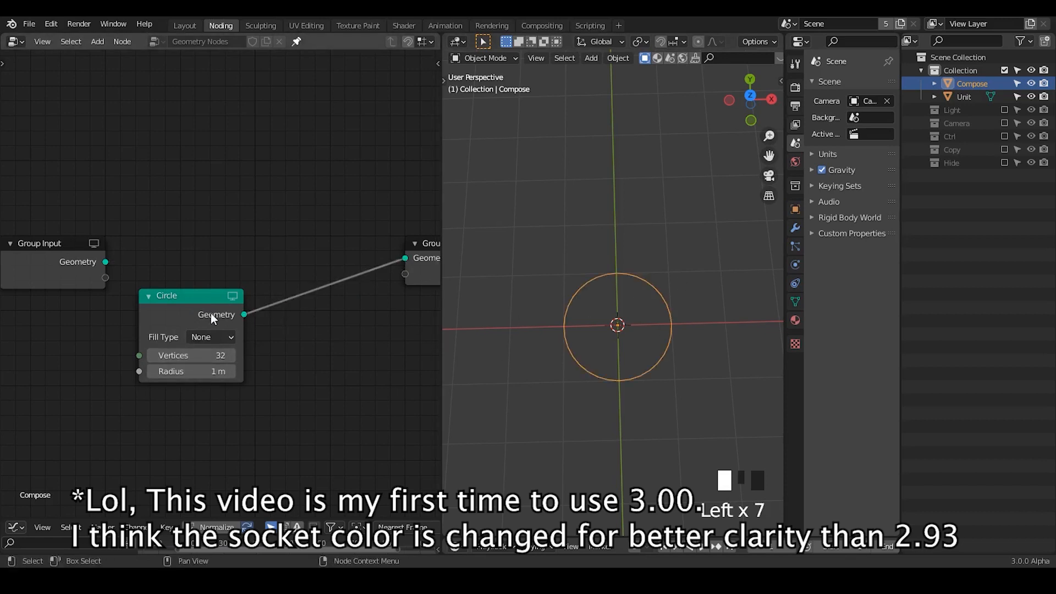
pyautogui.moveTo(210, 313); pyautogui.dragTo(237, 232)
pyautogui.keyDown('ctrl'); pyautogui.moveTo(583, 395); pyautogui.dragTo(595, 328, button='middle'); pyautogui.keyUp('ctrl')
pyautogui.click(608, 248)
pyautogui.moveTo(605, 248); pyautogui.dragTo(556, 279)
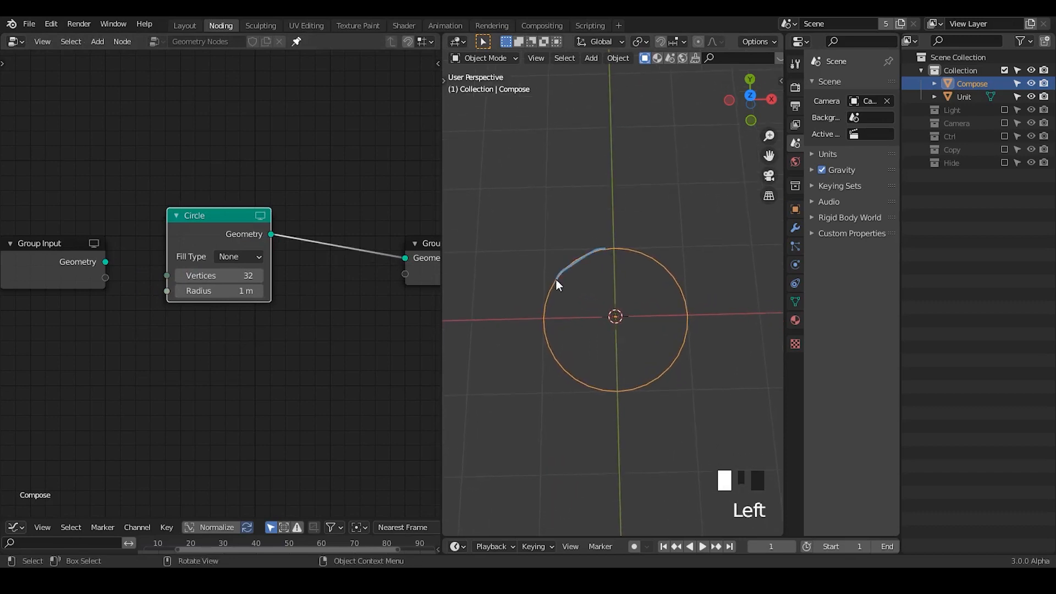
pyautogui.moveTo(615, 242); pyautogui.dragTo(550, 313, button='right')
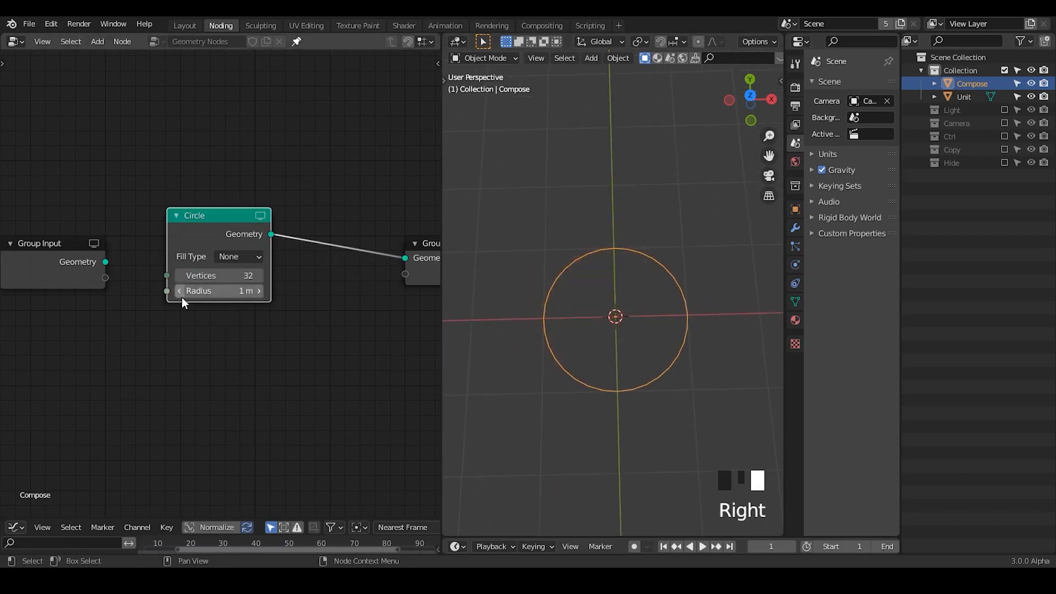
# - Delete the Circle node from the Compose node tree and link Group Input's geometry directly to Group Output
pyautogui.moveTo(219, 275)
pyautogui.mouseDown()
pyautogui.moveTo(146, 275)
pyautogui.moveTo(165, 275)
pyautogui.moveTo(119, 260)
pyautogui.moveTo(405, 258)
pyautogui.mouseUp()
pyautogui.press('x')
pyautogui.click(677, 184)
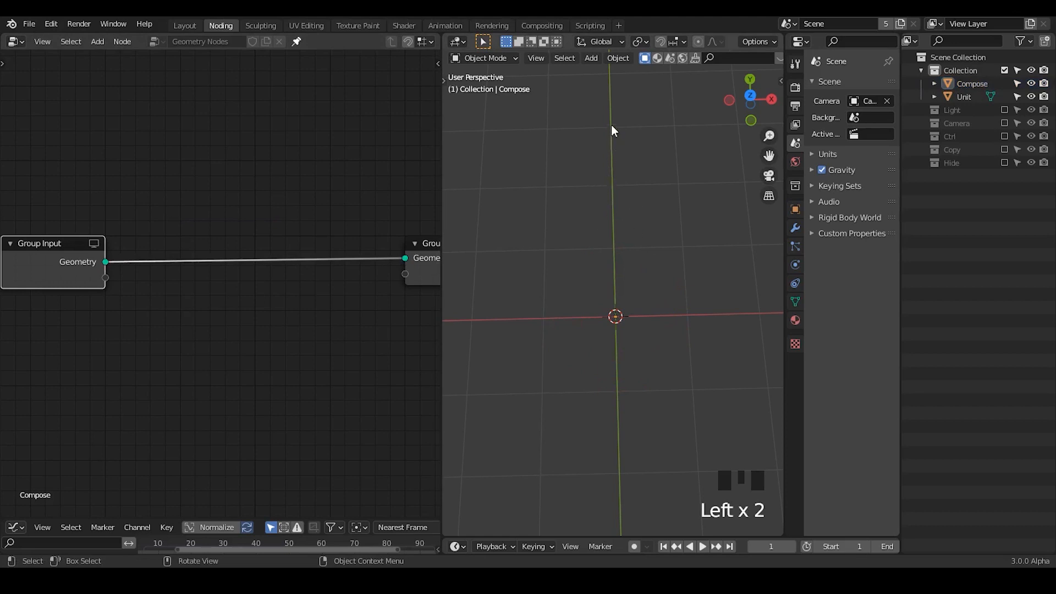
# - Draw a freehand annotation of a narrow wedge starting at the origin and running along the positive Y axis
pyautogui.moveTo(611, 125); pyautogui.dragTo(619, 306)
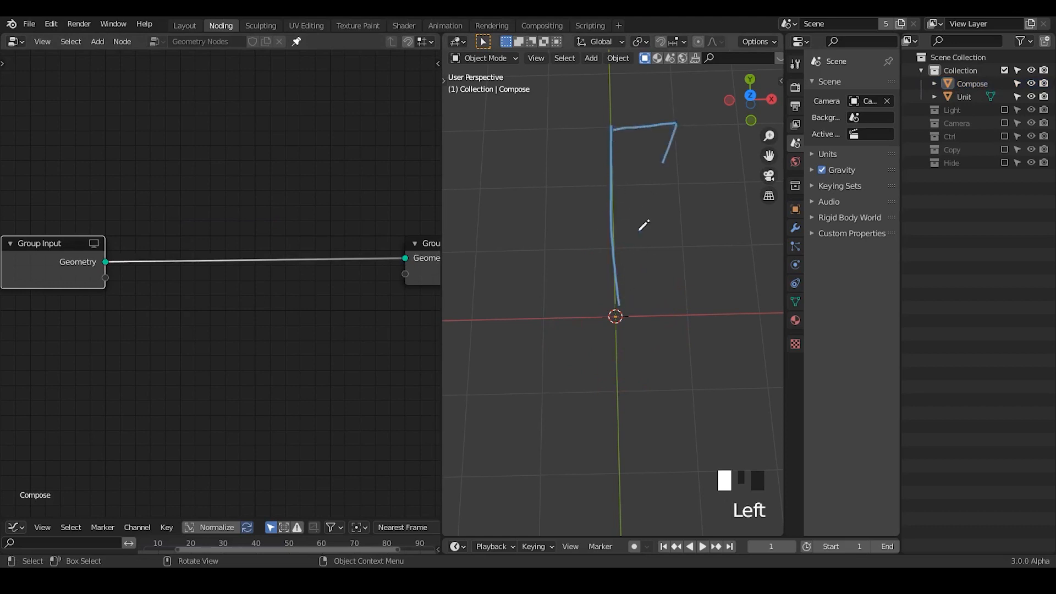
pyautogui.moveTo(639, 229); pyautogui.dragTo(614, 337)
pyautogui.moveTo(639, 262)
pyautogui.mouseDown(button='middle')
pyautogui.moveTo(640, 329)
pyautogui.moveTo(658, 218)
pyautogui.mouseUp(button='middle')
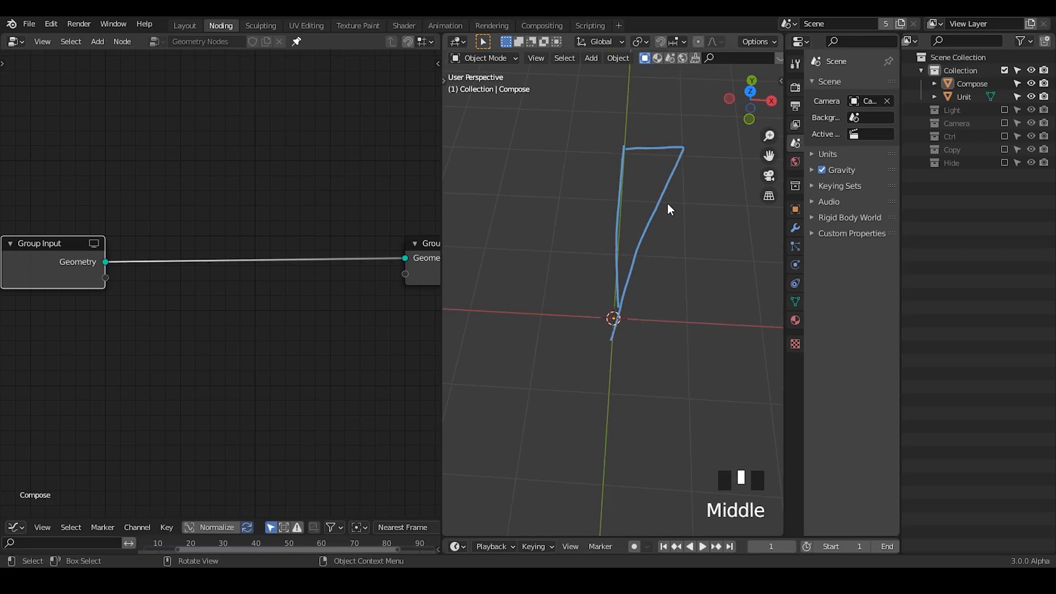
# - Select the Unit object and erase the wedge annotation from the viewport
pyautogui.click(963, 94)
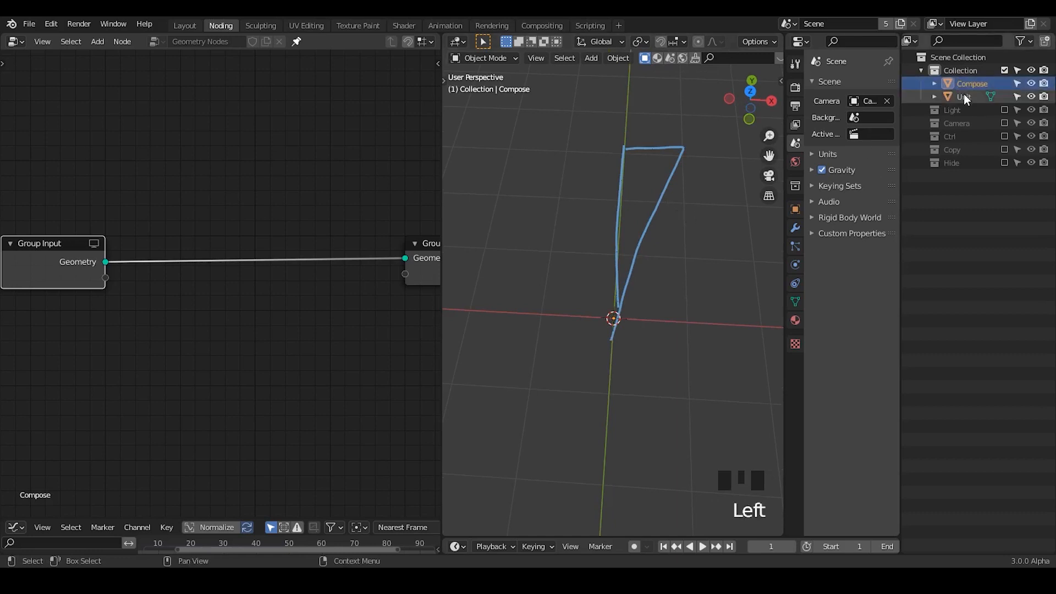
pyautogui.moveTo(682, 148)
pyautogui.mouseDown(button='right')
pyautogui.moveTo(695, 130)
pyautogui.moveTo(603, 343)
pyautogui.mouseUp(button='right')
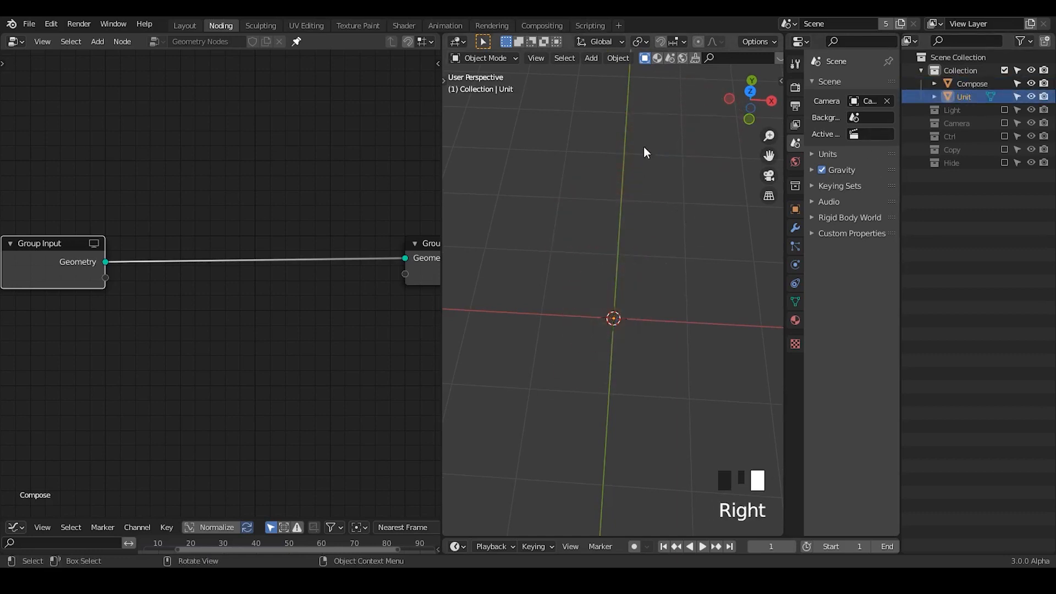
# - Annotate a second wedge outline beside the Y axis for the Unit object, and erase it again
pyautogui.moveTo(625, 137)
pyautogui.mouseDown()
pyautogui.moveTo(698, 144)
pyautogui.moveTo(624, 329)
pyautogui.mouseUp()
pyautogui.moveTo(631, 138); pyautogui.dragTo(638, 250)
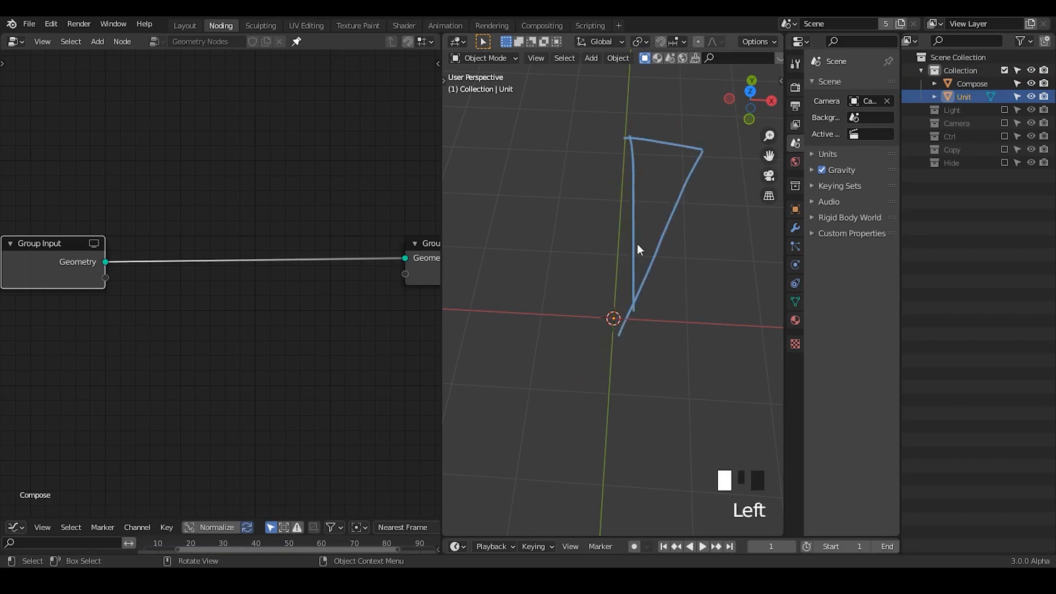
pyautogui.moveTo(669, 130)
pyautogui.mouseDown(button='right')
pyautogui.moveTo(622, 184)
pyautogui.moveTo(631, 286)
pyautogui.mouseUp(button='right')
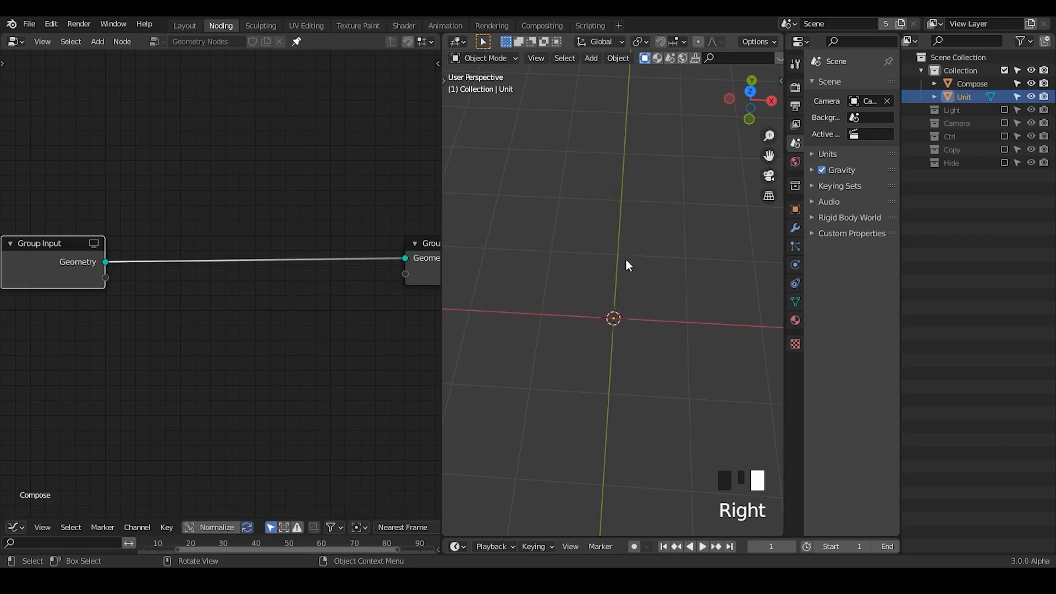
# - Show the Unit object's modifier properties and widen the properties editor
pyautogui.moveTo(627, 264); pyautogui.dragTo(669, 245, button='middle')
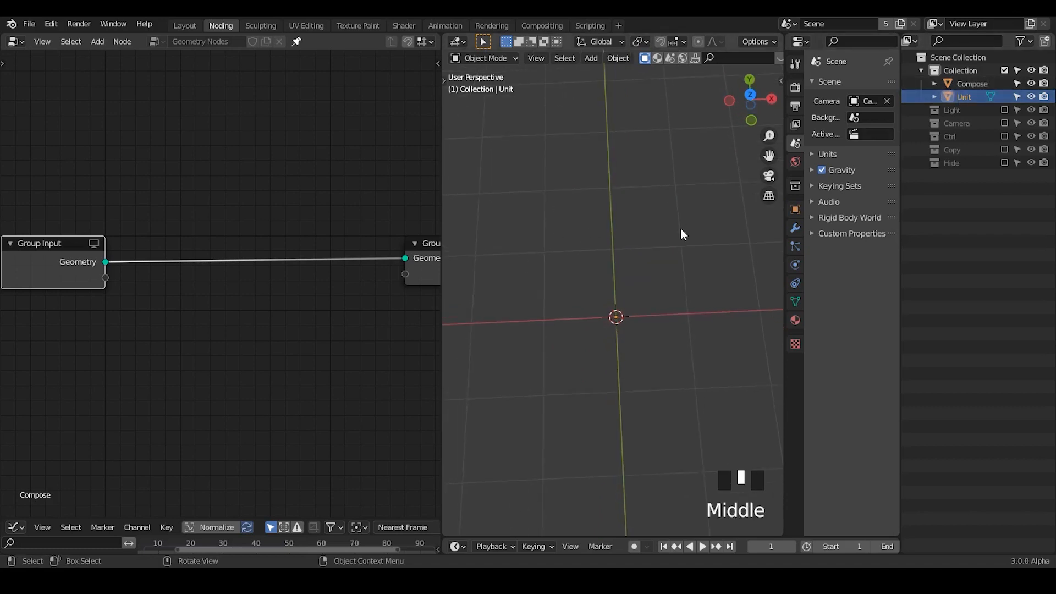
pyautogui.press('Tab')
pyautogui.press('Tab')
pyautogui.click(794, 227)
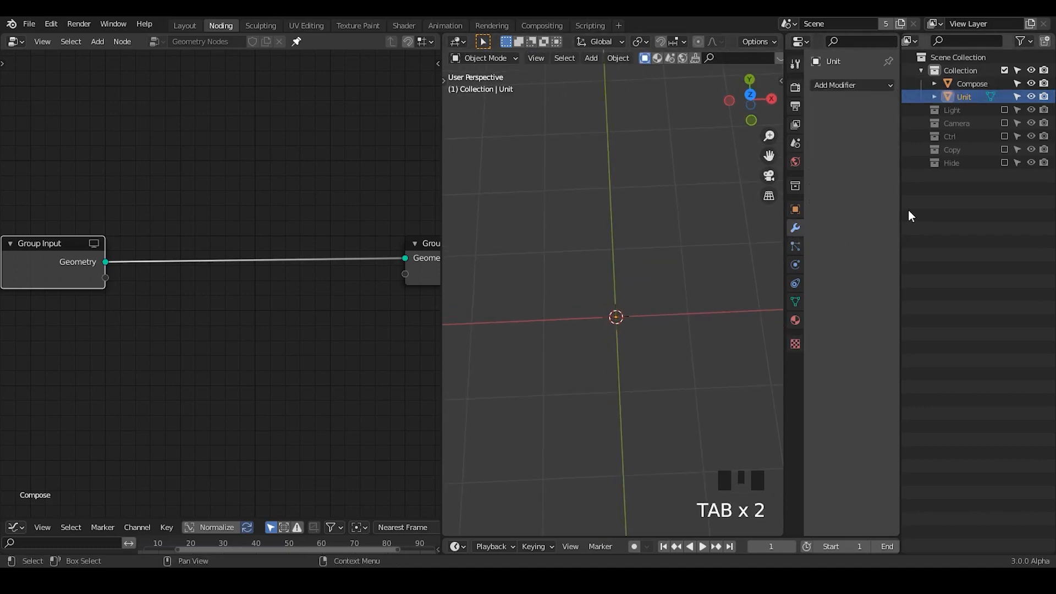
pyautogui.moveTo(900, 208); pyautogui.dragTo(950, 219)
pyautogui.click(658, 271)
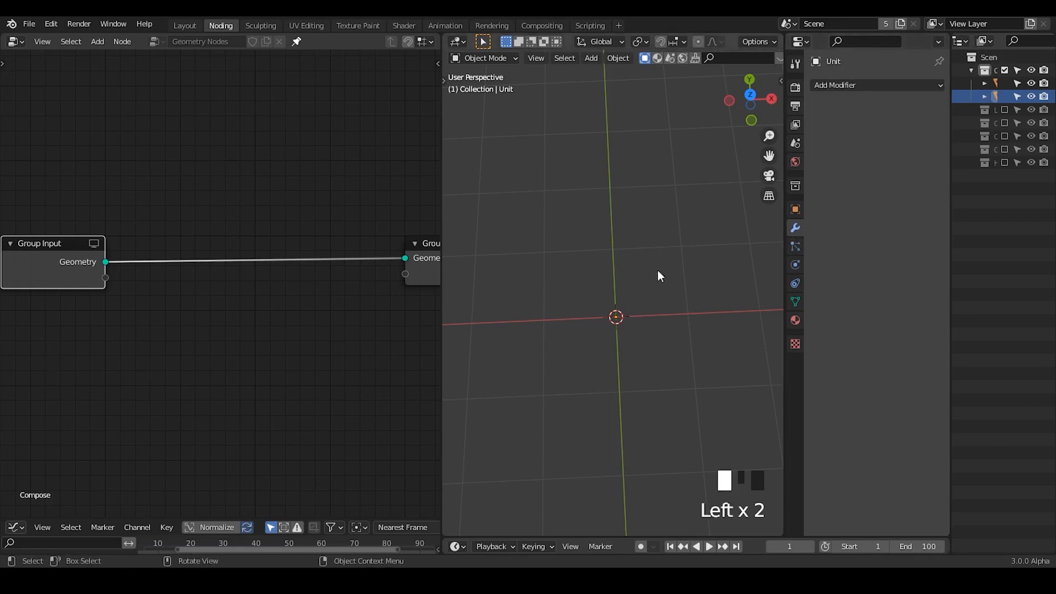
pyautogui.press('Tab')
pyautogui.press('g')
pyautogui.press('y')
pyautogui.rightClick(646, 227)
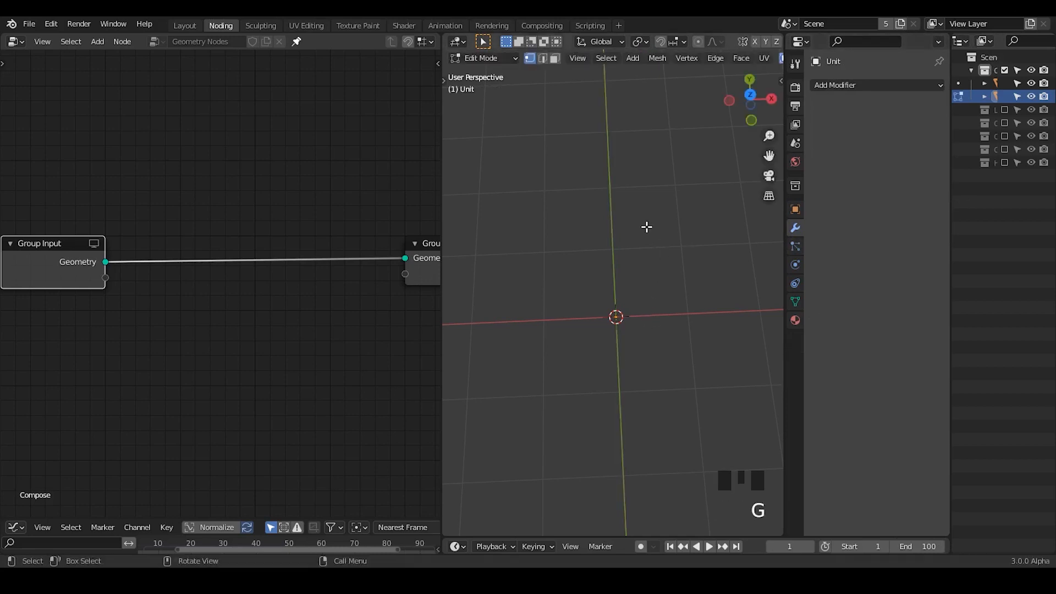
pyautogui.press('Tab')
# - Add a Screw modifier to Unit with its axis set to Y and a screw distance of 2.6 m
pyautogui.click(871, 85)
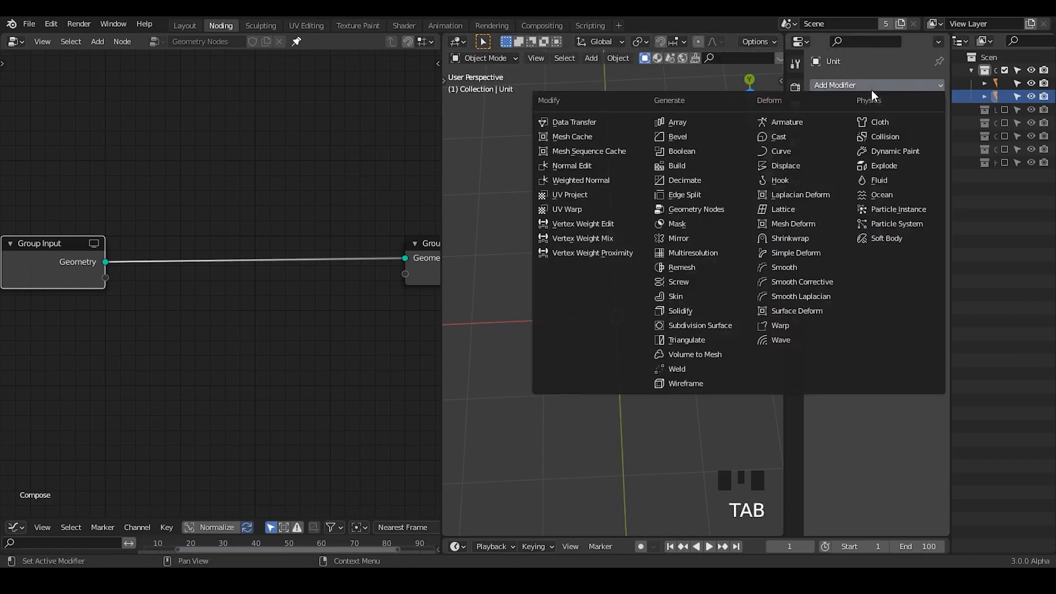
pyautogui.click(697, 282)
pyautogui.keyDown('shift'); pyautogui.moveTo(665, 357); pyautogui.dragTo(655, 355, button='middle'); pyautogui.keyUp('shift')
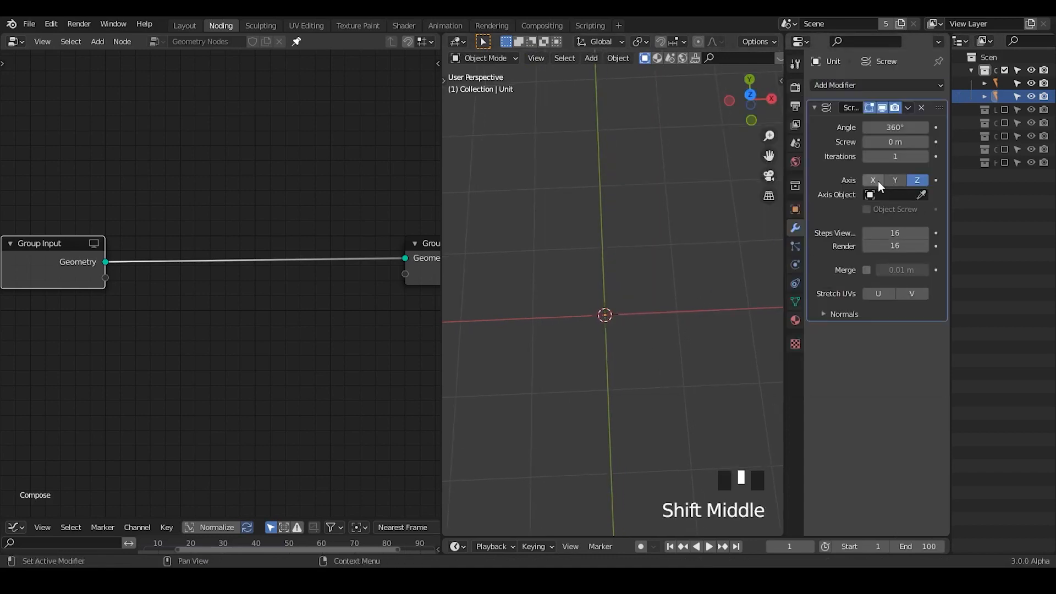
pyautogui.click(894, 180)
pyautogui.moveTo(895, 142)
pyautogui.mouseDown()
pyautogui.moveTo(913, 142)
pyautogui.moveTo(902, 141)
pyautogui.mouseUp()
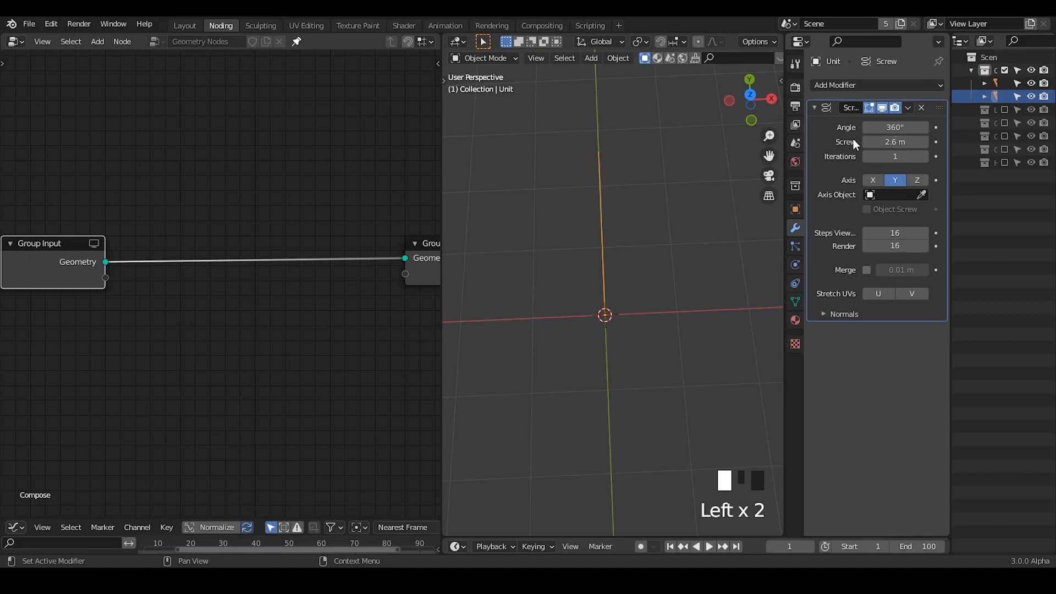
pyautogui.press('Tab')
pyautogui.press('Tab')
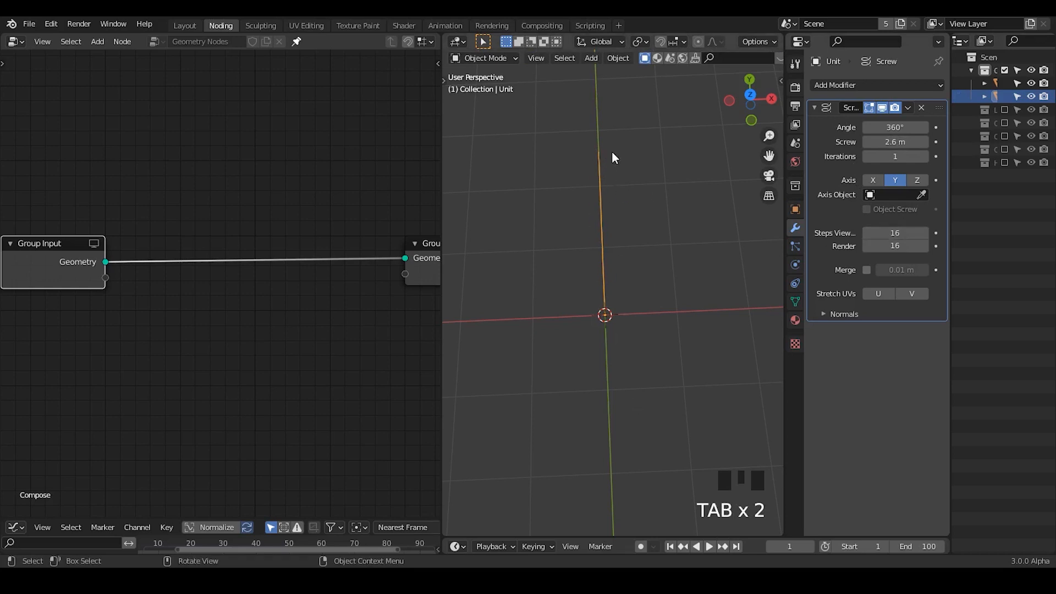
pyautogui.keyDown('shift'); pyautogui.moveTo(669, 363); pyautogui.dragTo(647, 352, button='middle'); pyautogui.keyUp('shift')
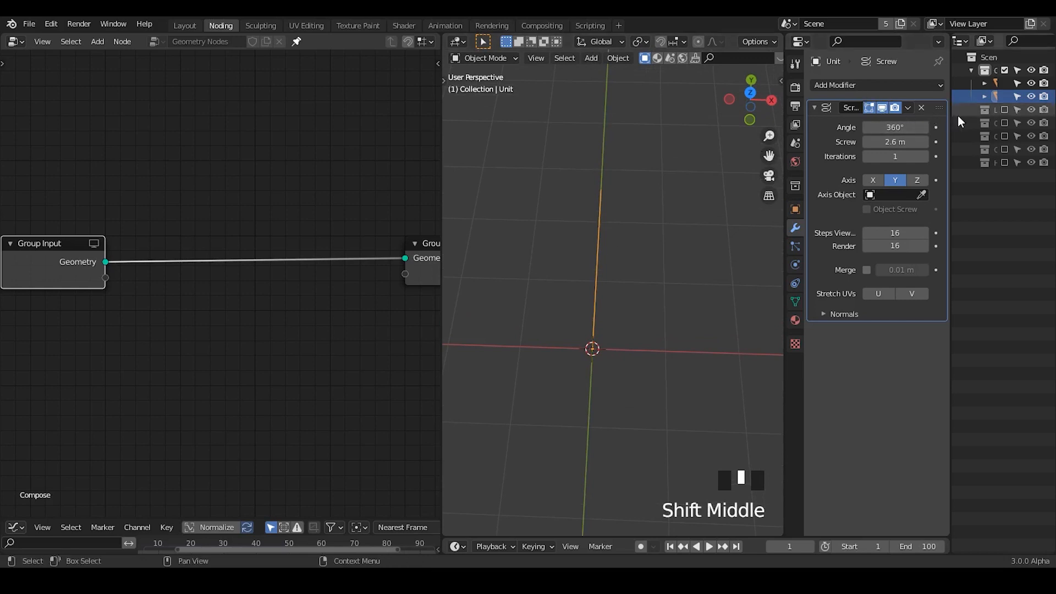
# - Duplicate Unit's Screw modifier, collapse the original, and set the copy's axis to Z in an enlarged viewport
pyautogui.hotkey('shift', 'd')
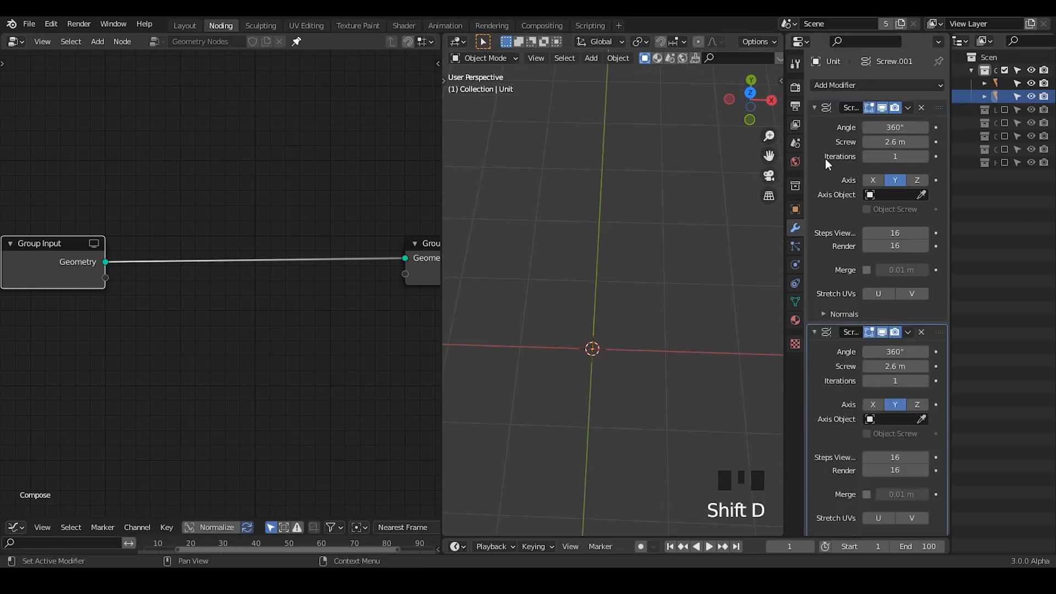
pyautogui.click(815, 107)
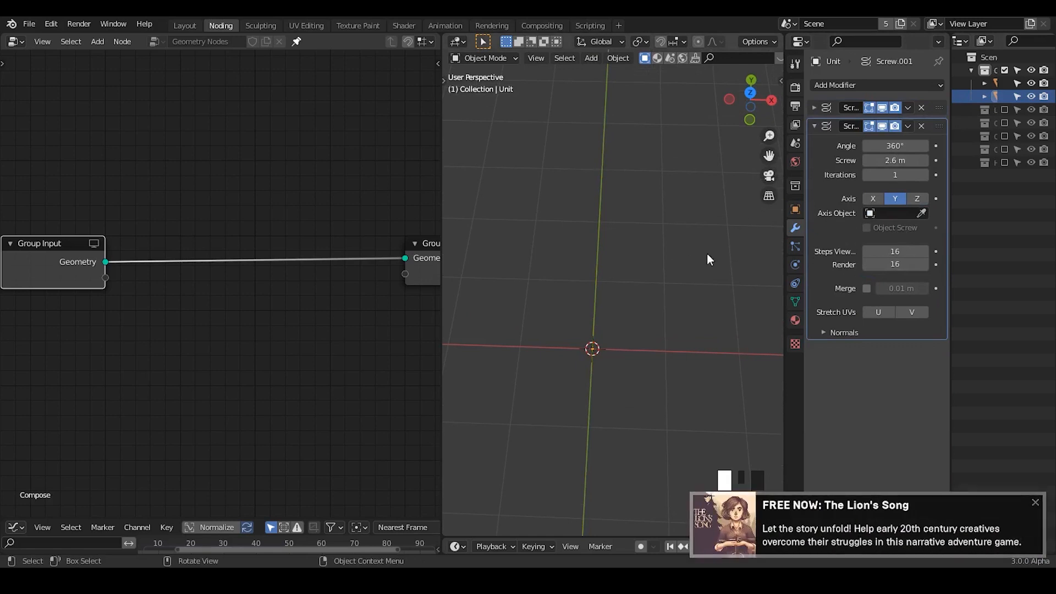
pyautogui.click(1034, 504)
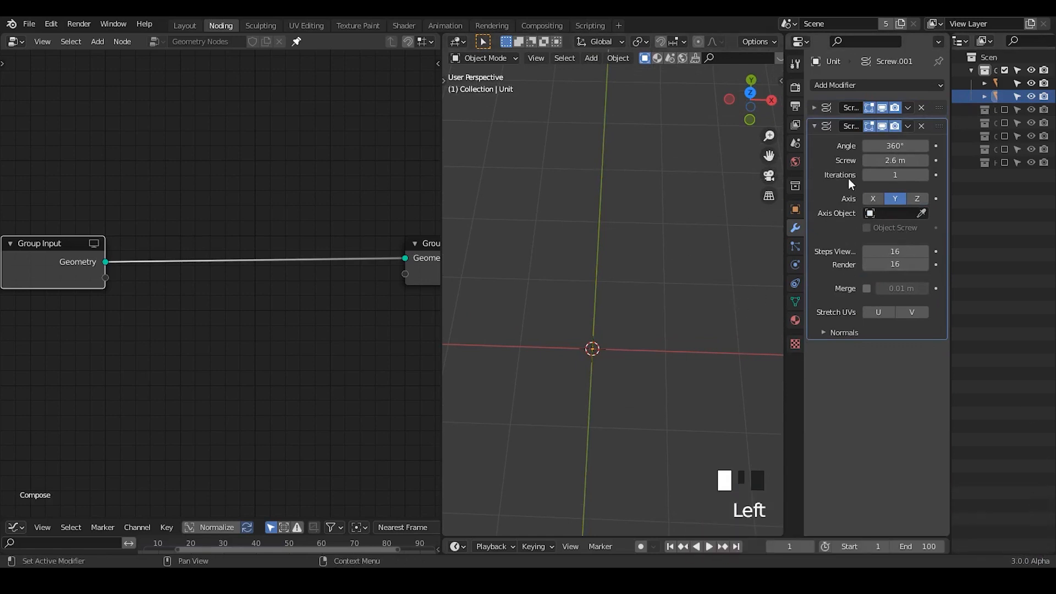
pyautogui.click(873, 198)
pyautogui.moveTo(442, 187); pyautogui.dragTo(370, 187)
pyautogui.moveTo(582, 259); pyautogui.dragTo(556, 276, button='middle')
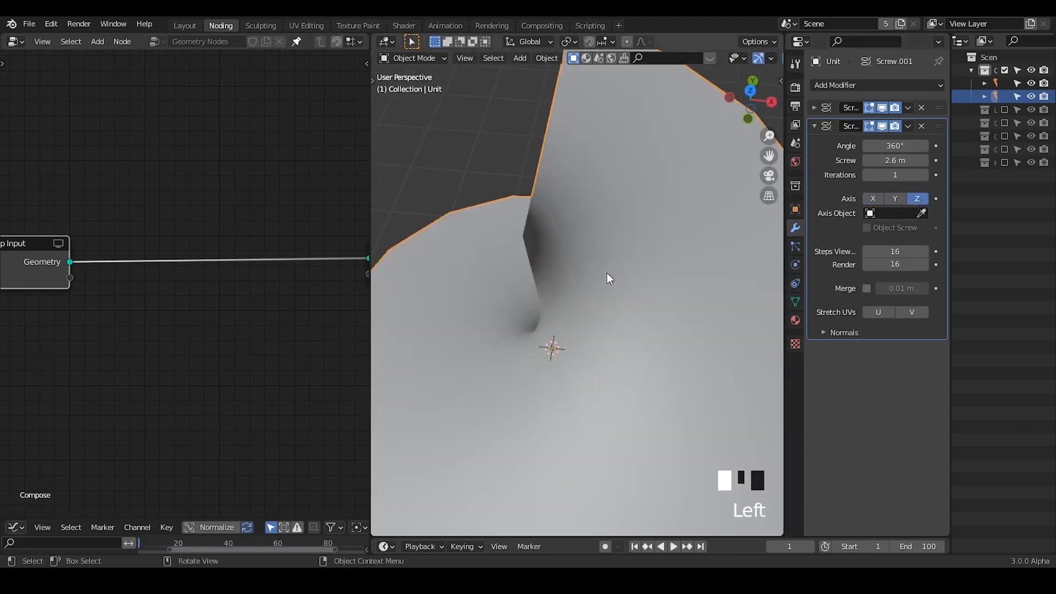
pyautogui.moveTo(606, 273)
pyautogui.mouseDown(button='middle')
pyautogui.moveTo(641, 259)
pyautogui.moveTo(603, 279)
pyautogui.moveTo(616, 275)
pyautogui.mouseUp(button='middle')
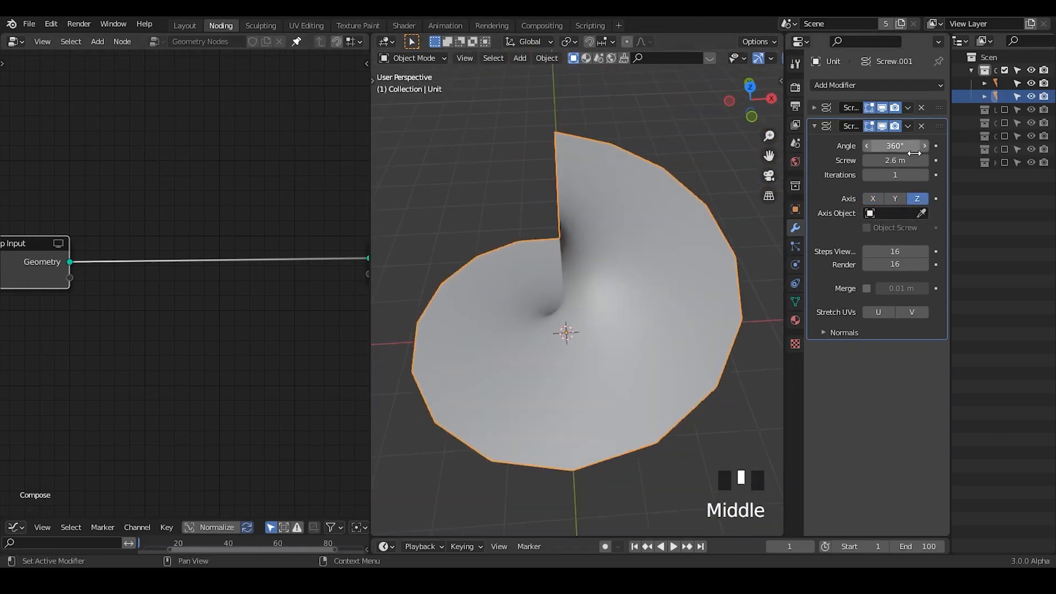
# - Set the second Screw modifier's screw distance to 0 m and its angle to 20° to form a flat wedge
pyautogui.click(903, 161)
pyautogui.write('0')
pyautogui.click(937, 141)
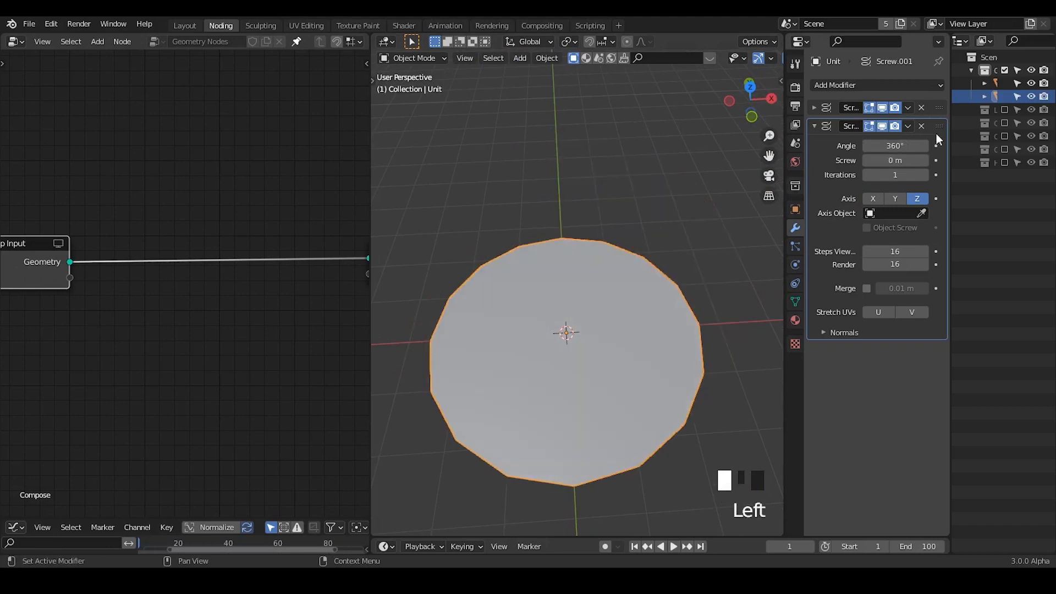
pyautogui.moveTo(894, 146); pyautogui.dragTo(838, 146)
pyautogui.moveTo(706, 191); pyautogui.dragTo(647, 191, button='middle')
pyautogui.moveTo(895, 146)
pyautogui.mouseDown()
pyautogui.moveTo(882, 146)
pyautogui.moveTo(936, 145)
pyautogui.moveTo(859, 146)
pyautogui.moveTo(935, 146)
pyautogui.moveTo(886, 146)
pyautogui.moveTo(902, 146)
pyautogui.mouseUp()
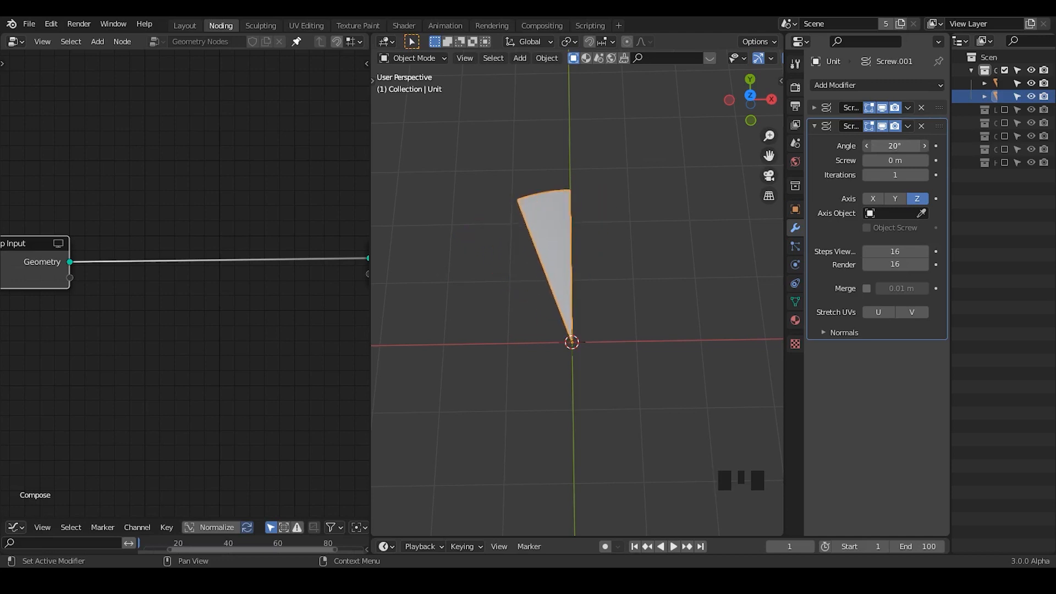
pyautogui.moveTo(641, 309); pyautogui.dragTo(676, 269, button='middle')
pyautogui.scroll(-1, 695, 257)
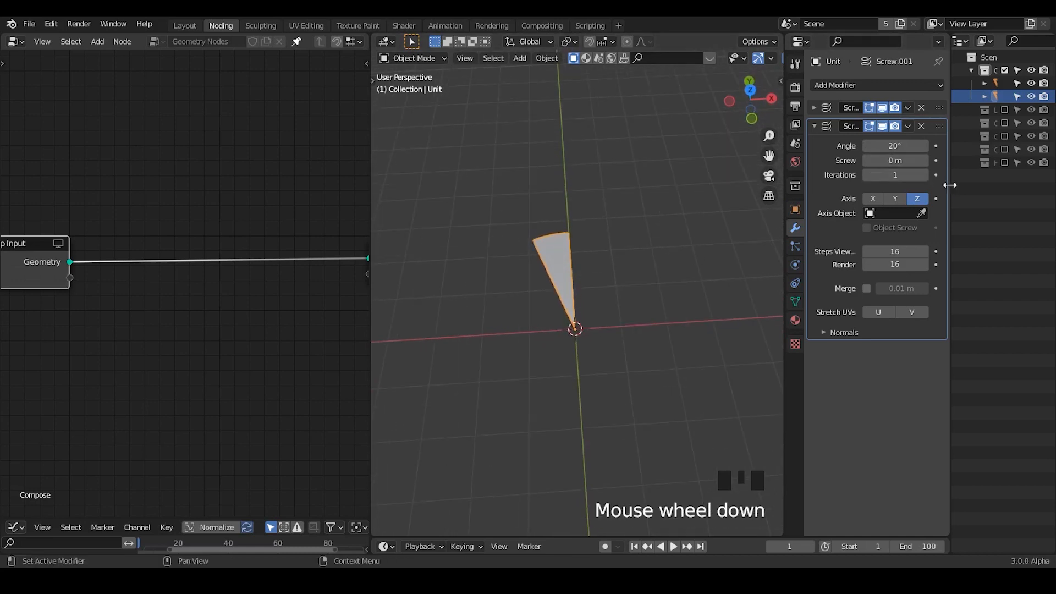
# - Widen the outliner so its object names are readable, and shift the properties editor toward the viewport
pyautogui.moveTo(949, 185); pyautogui.dragTo(916, 187)
pyautogui.moveTo(785, 179); pyautogui.dragTo(754, 181)
pyautogui.moveTo(609, 240); pyautogui.dragTo(596, 263, button='middle')
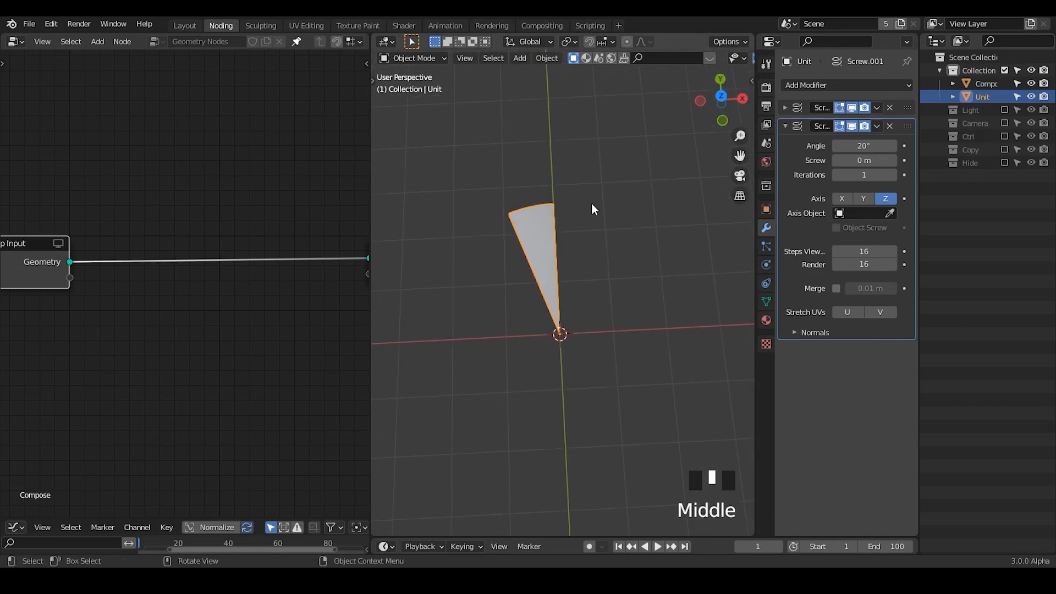
# - Select the Compose object and add a Circle mesh node below the link between Group Input and Group Output
pyautogui.click(989, 85)
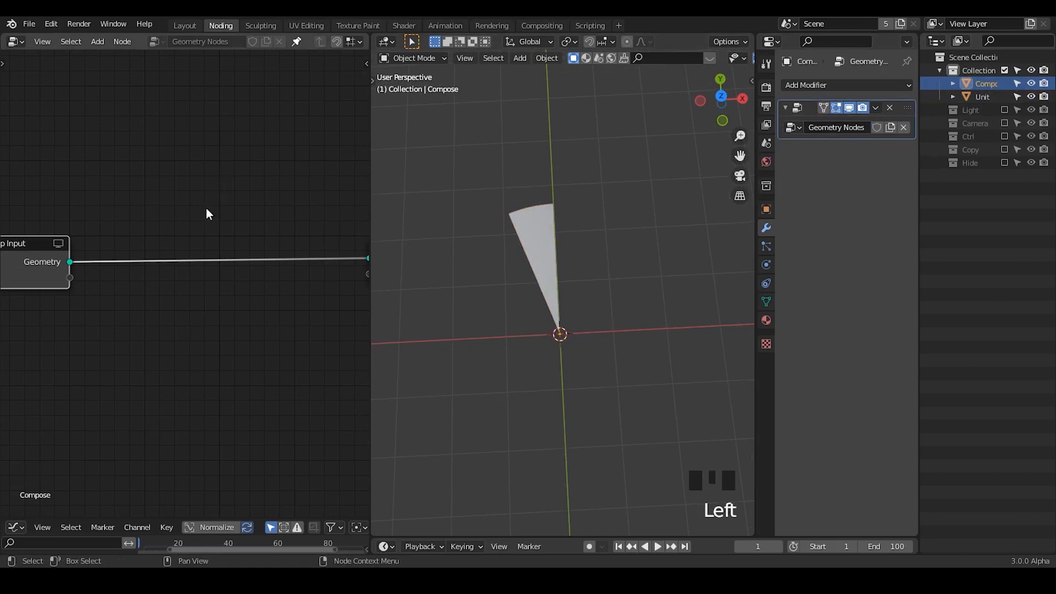
pyautogui.scroll(2, 567, 274)
pyautogui.moveTo(571, 275); pyautogui.dragTo(567, 270, button='middle')
pyautogui.hotkey('shift', 'a')
pyautogui.write('scircl')
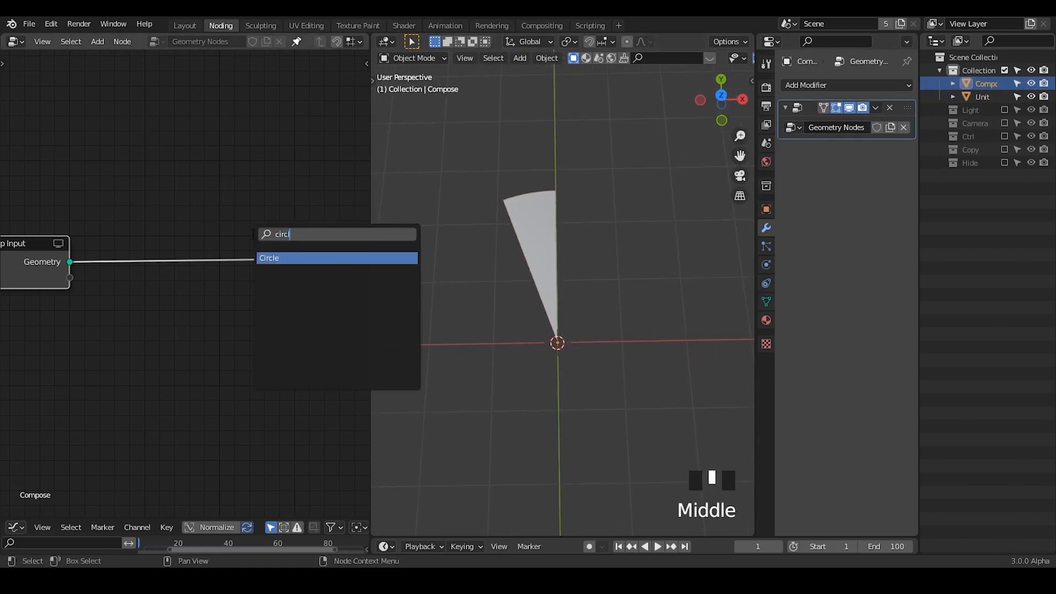
pyautogui.press('Return')
pyautogui.click(213, 297)
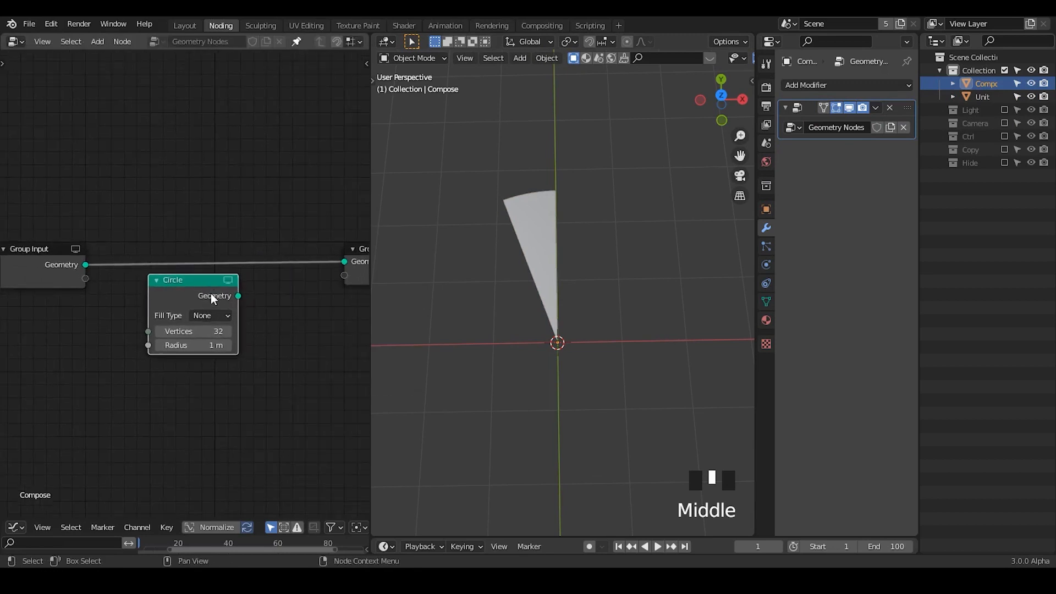
# - Connect the Circle node's geometry to Group Output and set its Vertices to 6
pyautogui.moveTo(213, 297); pyautogui.dragTo(354, 262)
pyautogui.moveTo(161, 275); pyautogui.dragTo(166, 236)
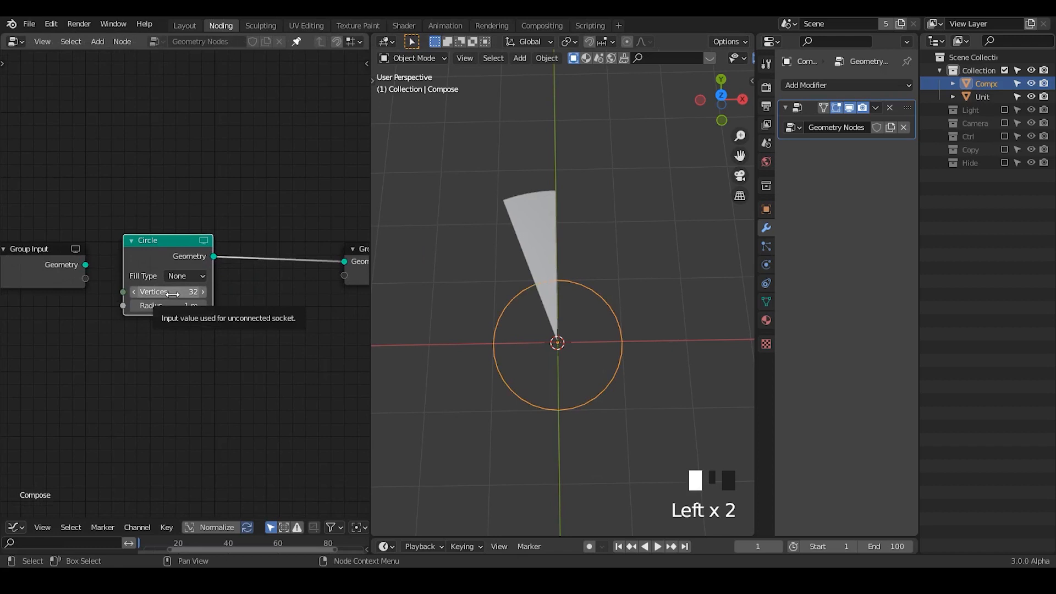
pyautogui.click(172, 294)
pyautogui.write('6')
pyautogui.click(192, 338)
pyautogui.moveTo(188, 349); pyautogui.dragTo(236, 316, button='middle')
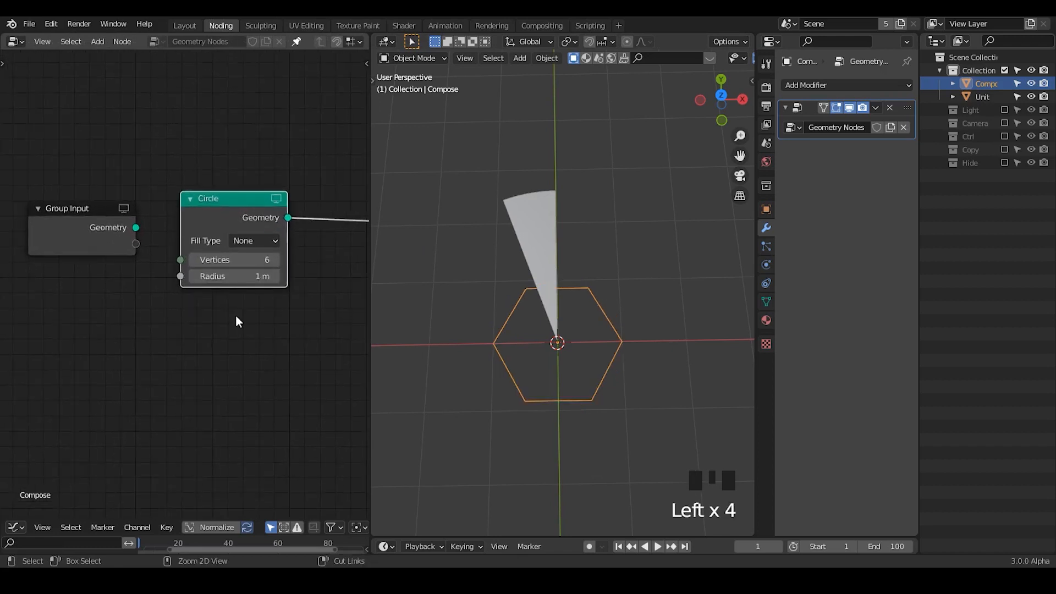
# - Remove the Geometry input from the Compose node group's inputs
pyautogui.click(110, 217)
pyautogui.press('n')
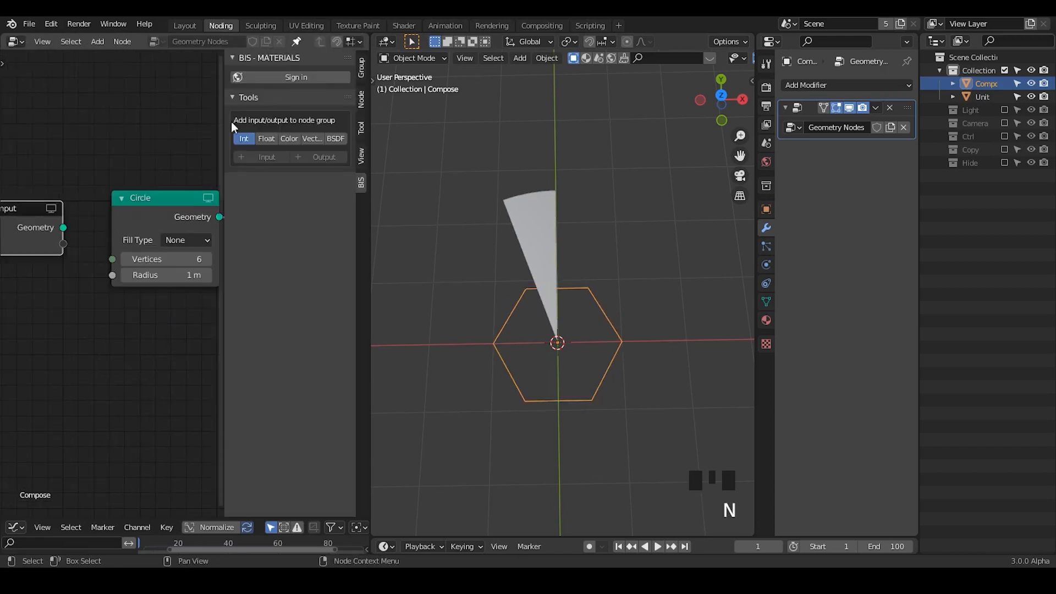
pyautogui.click(360, 68)
pyautogui.click(293, 82)
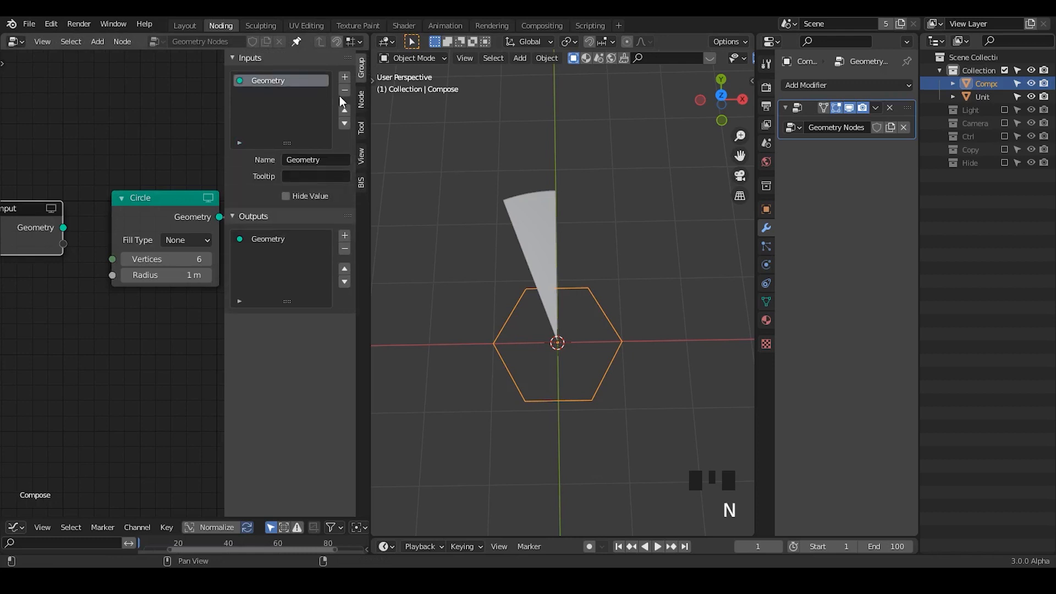
pyautogui.click(344, 90)
pyautogui.press('n')
# - Expose the Circle node's Vertices and Radius by connecting both to Group Input
pyautogui.moveTo(185, 262); pyautogui.dragTo(135, 227)
pyautogui.moveTo(196, 204); pyautogui.dragTo(215, 189)
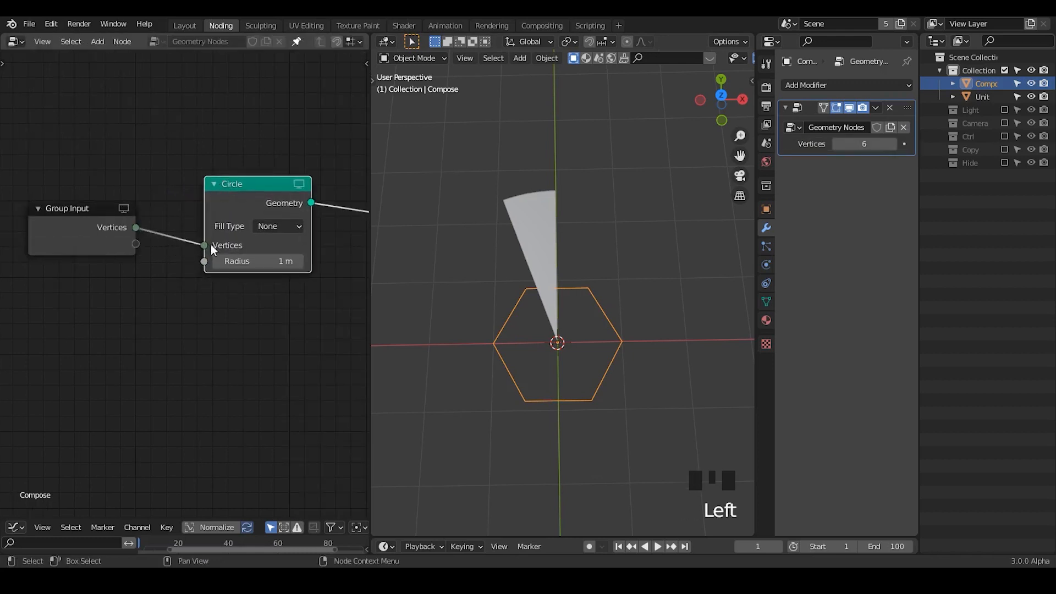
pyautogui.moveTo(206, 262); pyautogui.dragTo(124, 243)
# - Set the maximum of the node group's Radius input to 2
pyautogui.press('n')
pyautogui.click(258, 93)
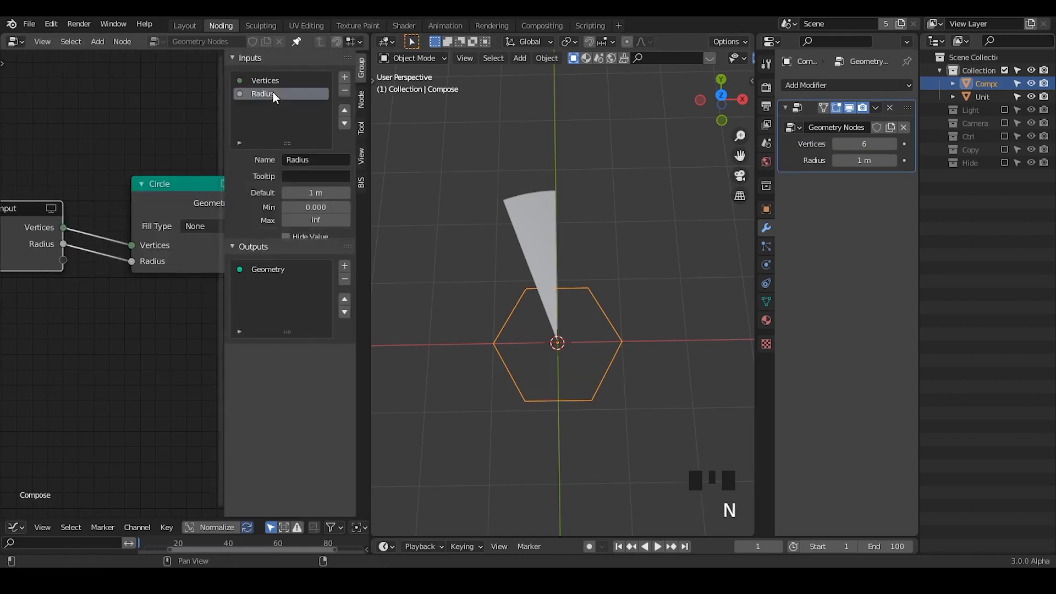
pyautogui.click(322, 220)
pyautogui.doubleClick(120, 169)
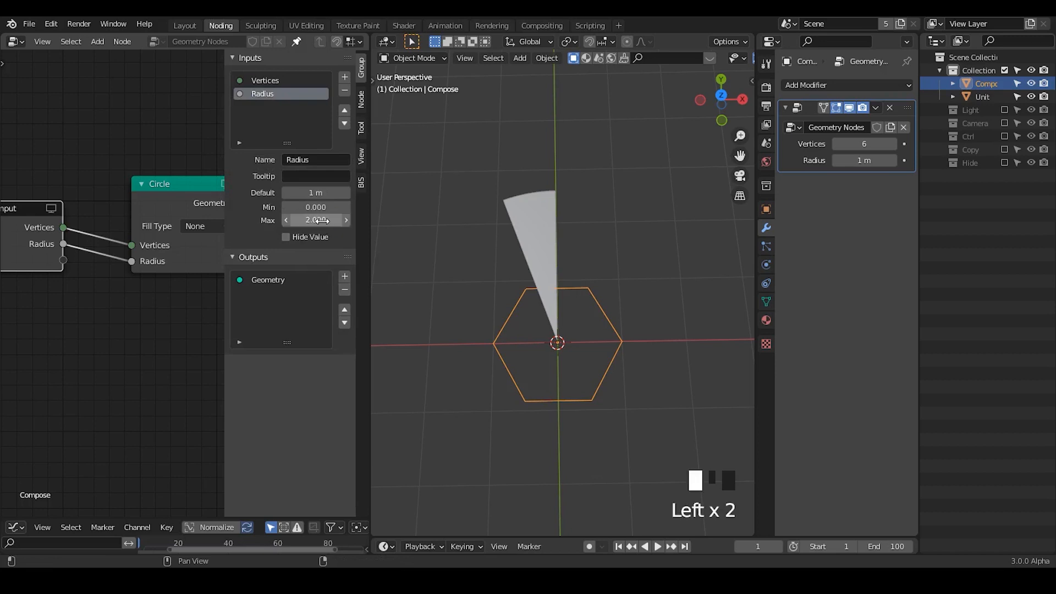
# - Insert a Point Instance node between Circle and Group Output and set its Object to Unit
pyautogui.press('n')
pyautogui.moveTo(245, 200); pyautogui.dragTo(235, 197)
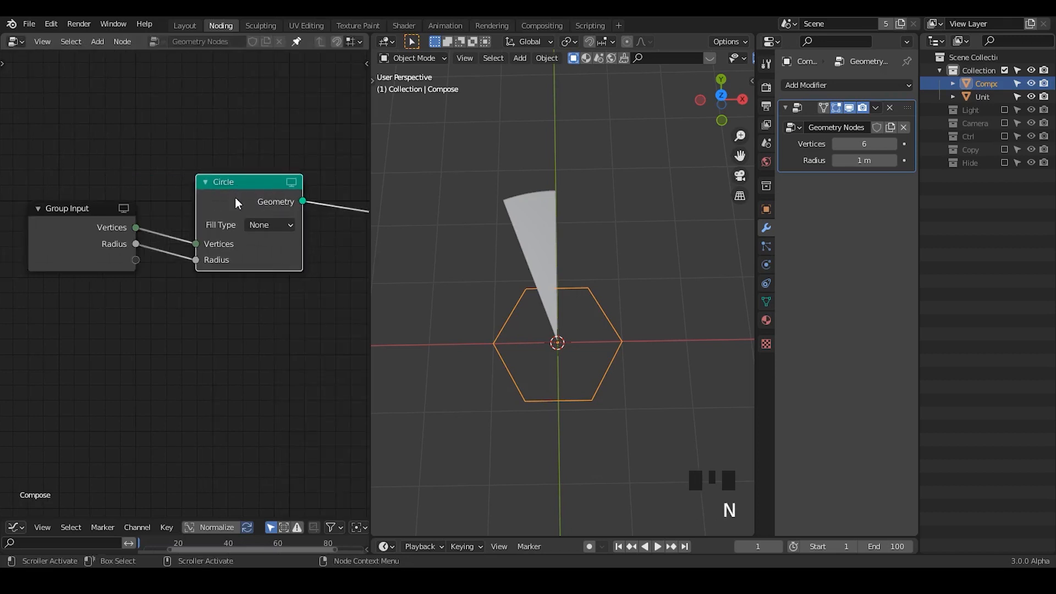
pyautogui.moveTo(268, 319); pyautogui.dragTo(210, 316, button='middle')
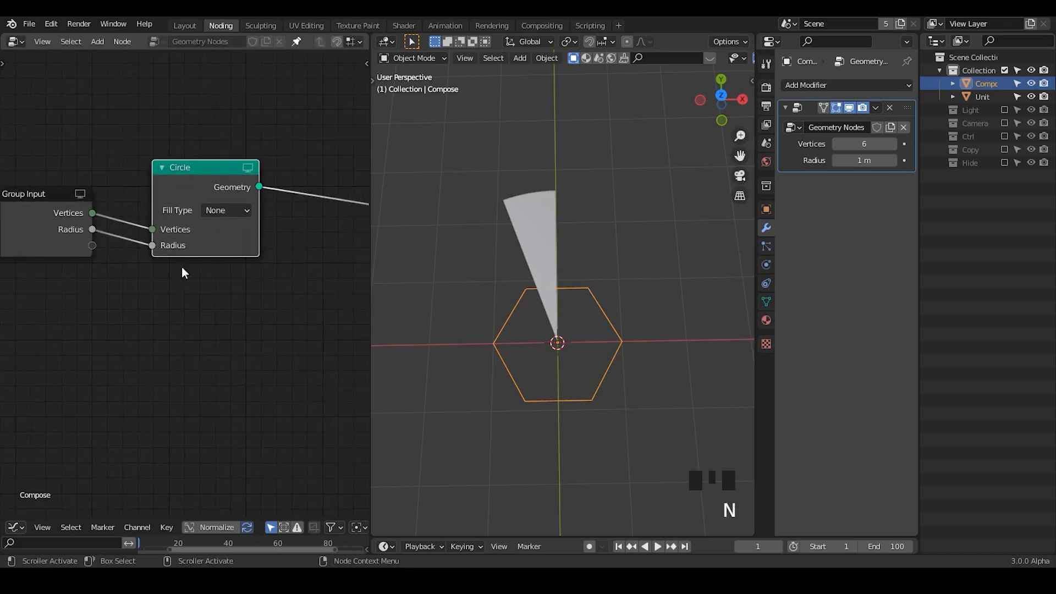
pyautogui.moveTo(263, 293); pyautogui.dragTo(239, 305, button='middle')
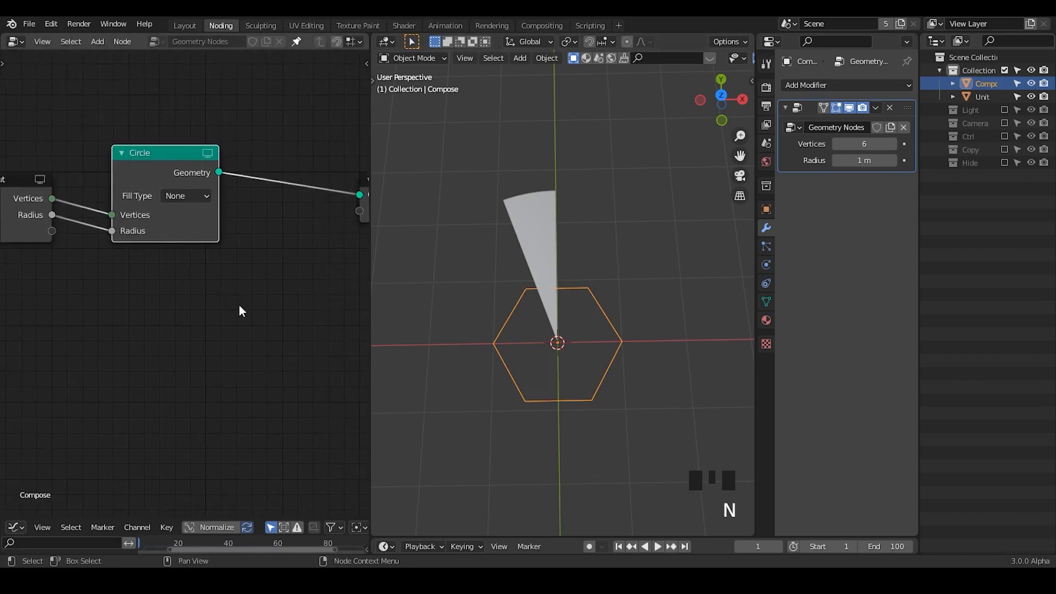
pyautogui.hotkey('shift', 'a')
pyautogui.write('point ins')
pyautogui.press('Return')
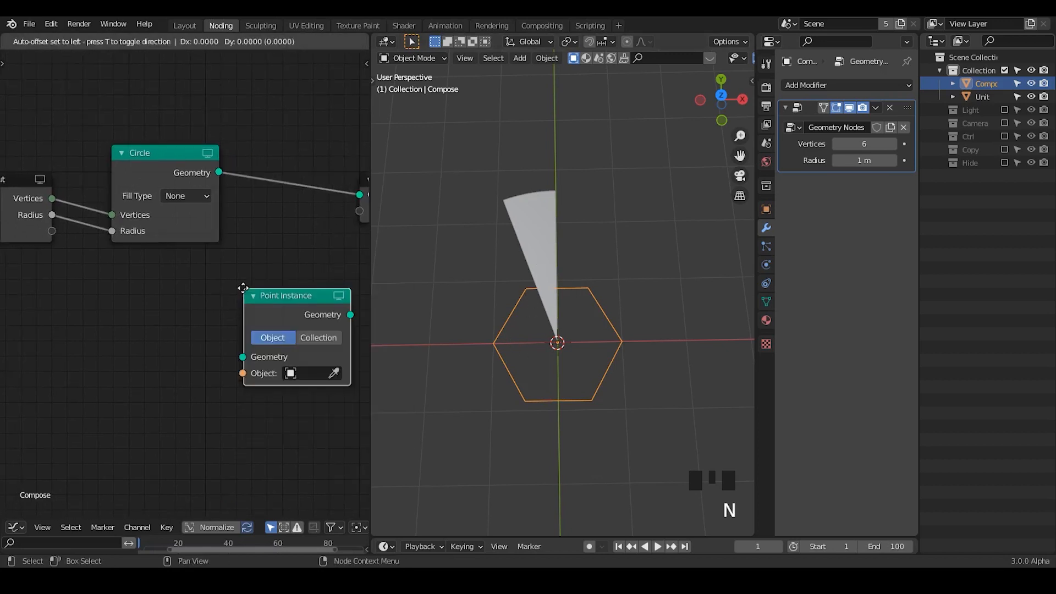
pyautogui.click(327, 236)
pyautogui.click(281, 228)
pyautogui.click(561, 342)
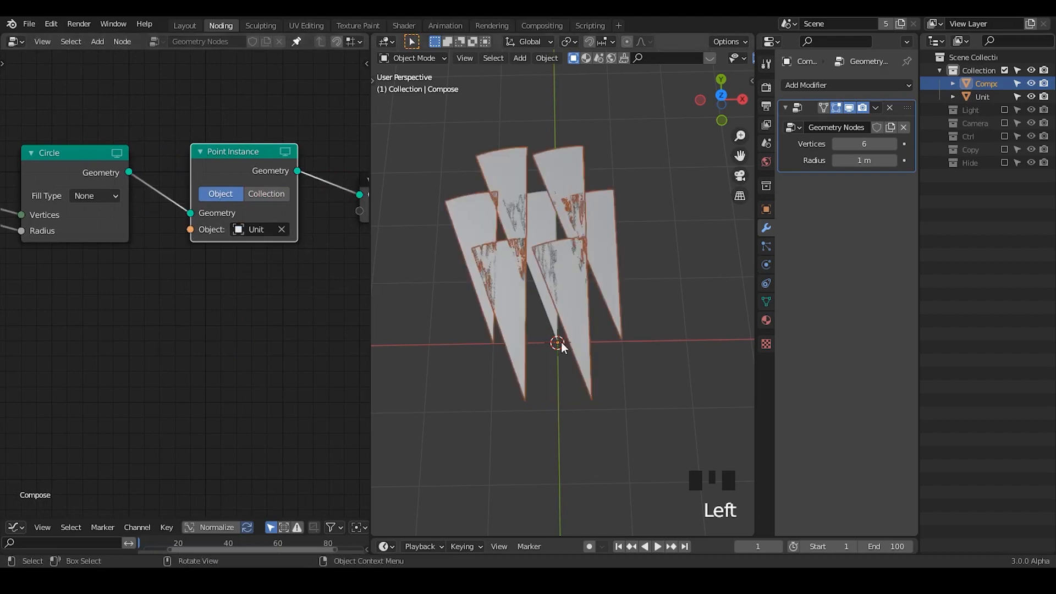
# - Move Point Instance away from Circle and insert an Align Rotation to Vector node between them
pyautogui.moveTo(308, 285); pyautogui.dragTo(270, 287, button='middle')
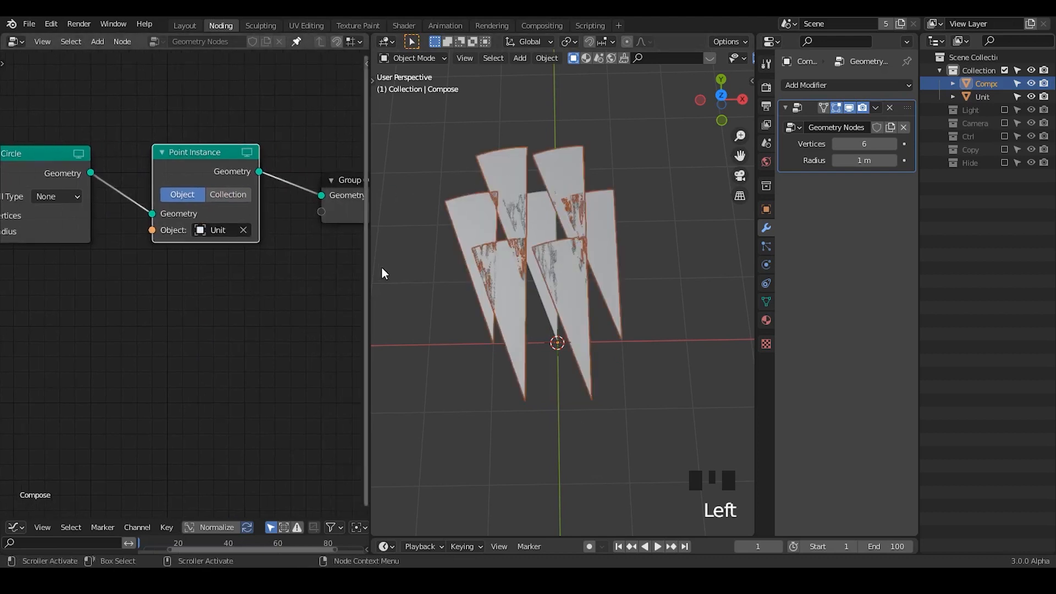
pyautogui.moveTo(368, 252); pyautogui.dragTo(488, 256)
pyautogui.scroll(-2, 384, 285)
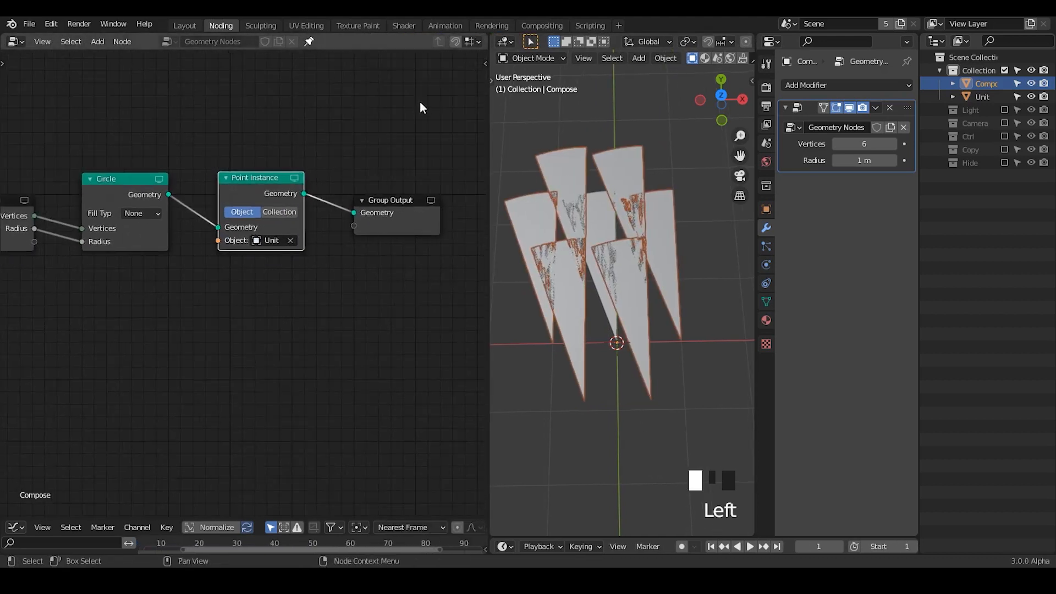
pyautogui.moveTo(422, 107); pyautogui.dragTo(250, 297)
pyautogui.press('g')
pyautogui.click(383, 269)
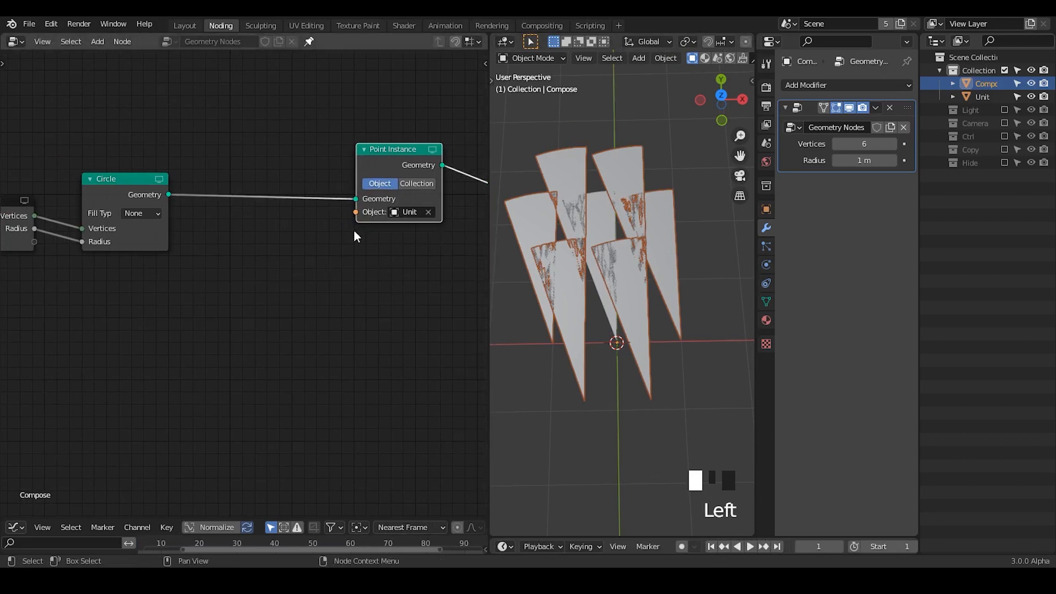
pyautogui.hotkey('shift', 'a')
pyautogui.write('salign')
pyautogui.press('Return')
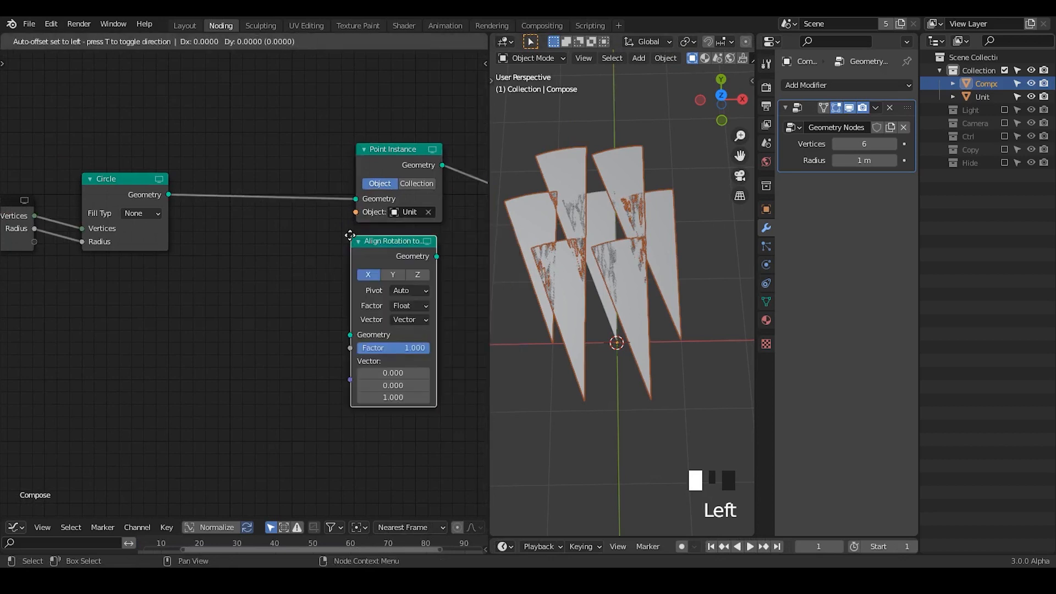
pyautogui.click(194, 299)
pyautogui.moveTo(194, 298); pyautogui.dragTo(236, 279, button='middle')
pyautogui.moveTo(291, 174); pyautogui.dragTo(291, 164)
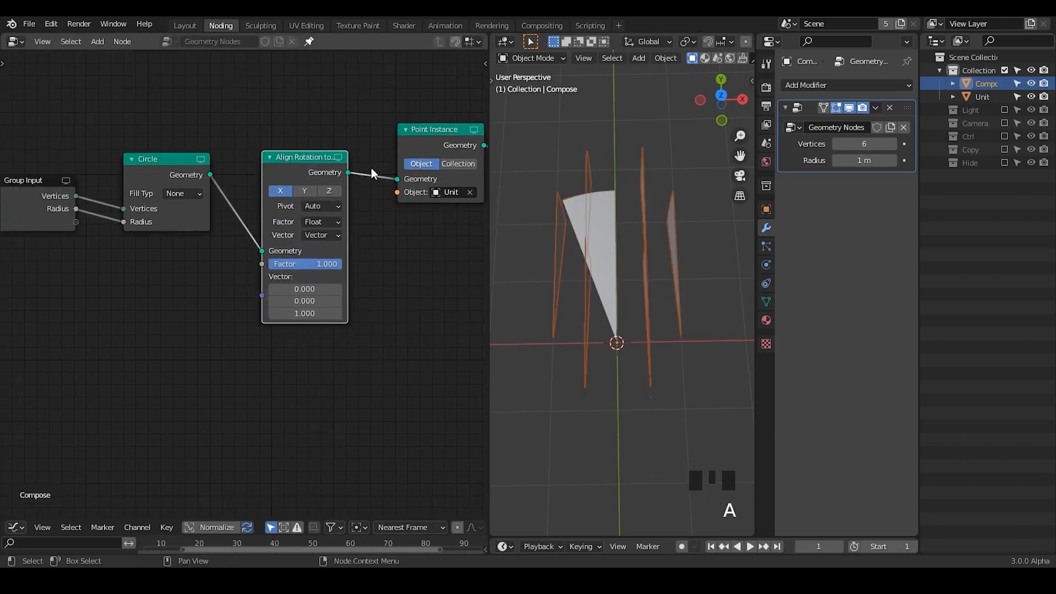
# - Switch the Align Rotation to Vector node's Vector input to Attribute and assign the position attribute
pyautogui.moveTo(614, 214); pyautogui.dragTo(684, 269)
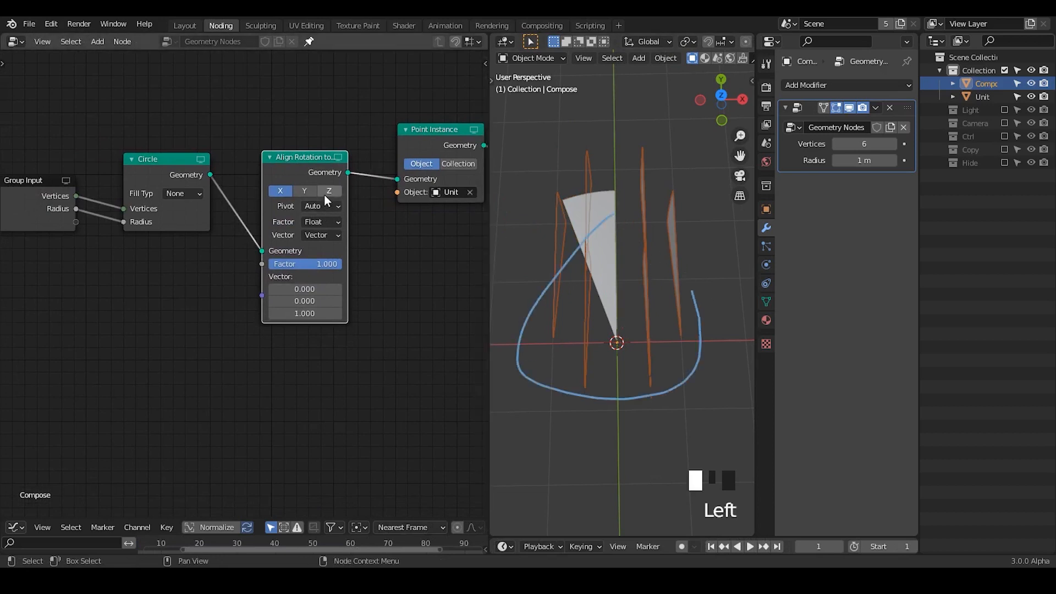
pyautogui.click(324, 235)
pyautogui.click(316, 248)
pyautogui.click(310, 276)
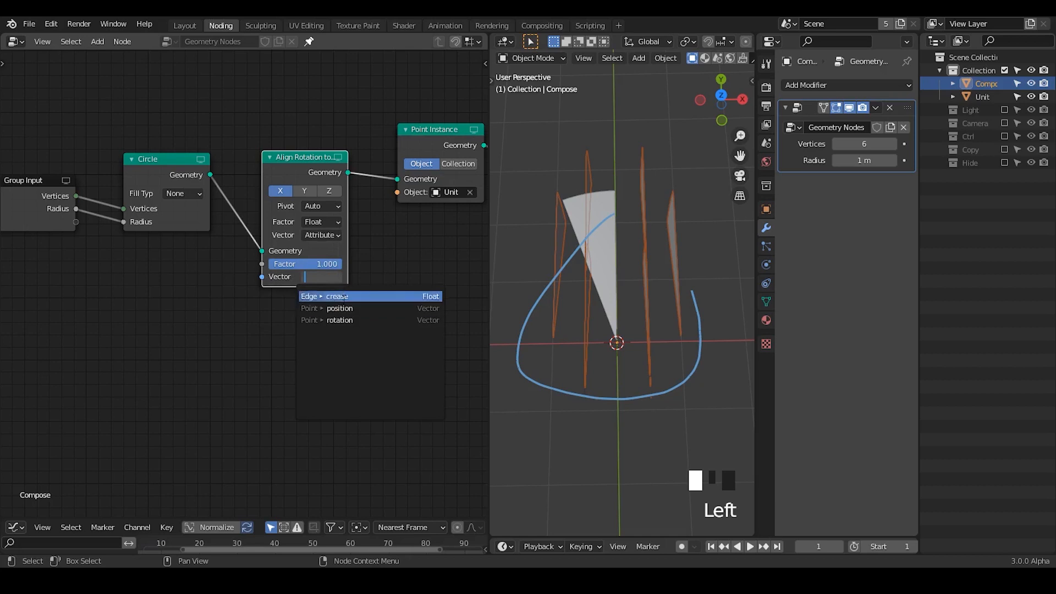
pyautogui.click(341, 308)
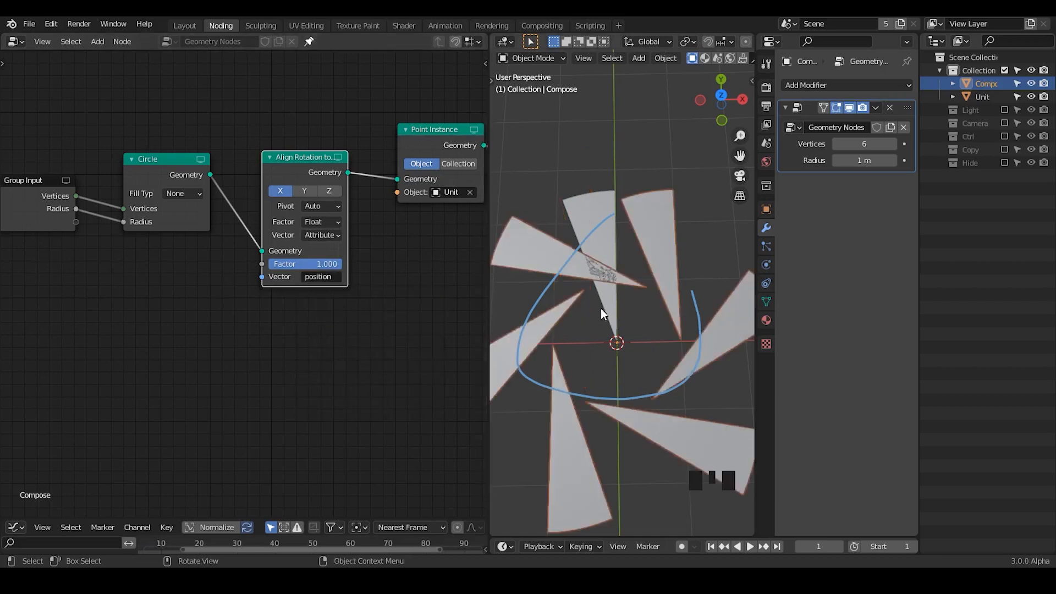
# - Try the Z axis on the Align Rotation to Vector node and set its alignment axis to Y
pyautogui.moveTo(601, 306)
pyautogui.keyDown('ctrl'); pyautogui.mouseDown(button='middle')
pyautogui.moveTo(618, 338)
pyautogui.moveTo(616, 310)
pyautogui.mouseUp(button='middle'); pyautogui.keyUp('ctrl')
pyautogui.moveTo(643, 157)
pyautogui.mouseDown(button='right')
pyautogui.moveTo(570, 264)
pyautogui.moveTo(688, 249)
pyautogui.moveTo(660, 312)
pyautogui.mouseUp(button='right')
pyautogui.moveTo(619, 316); pyautogui.dragTo(619, 317)
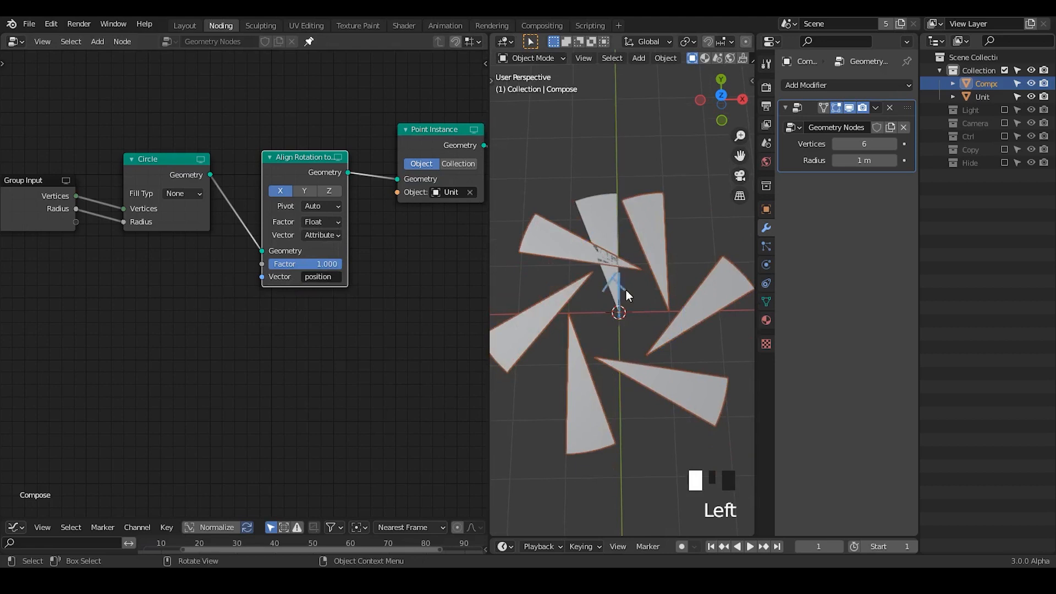
pyautogui.click(329, 190)
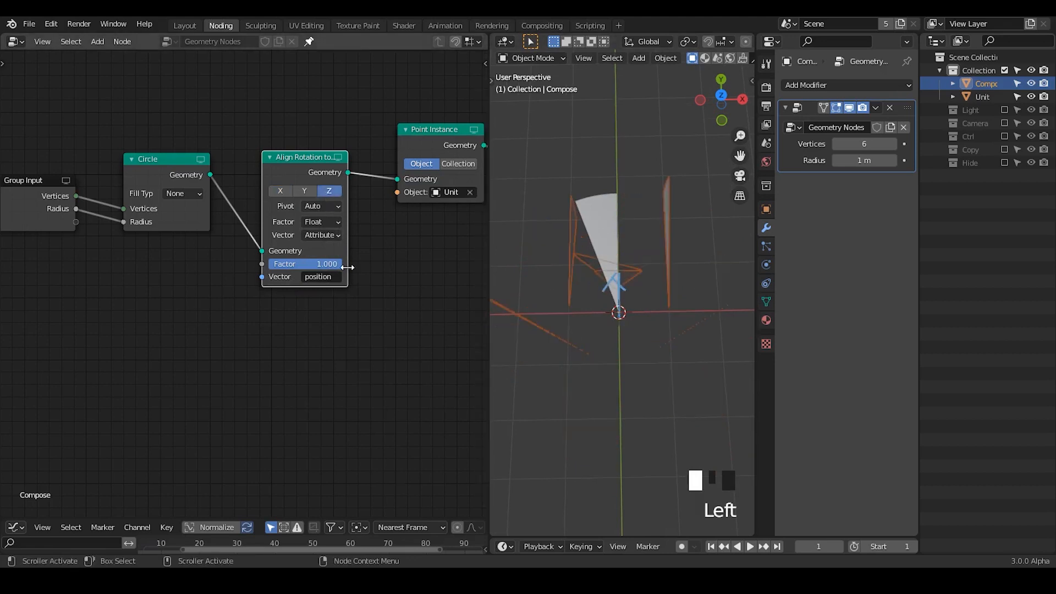
pyautogui.click(304, 191)
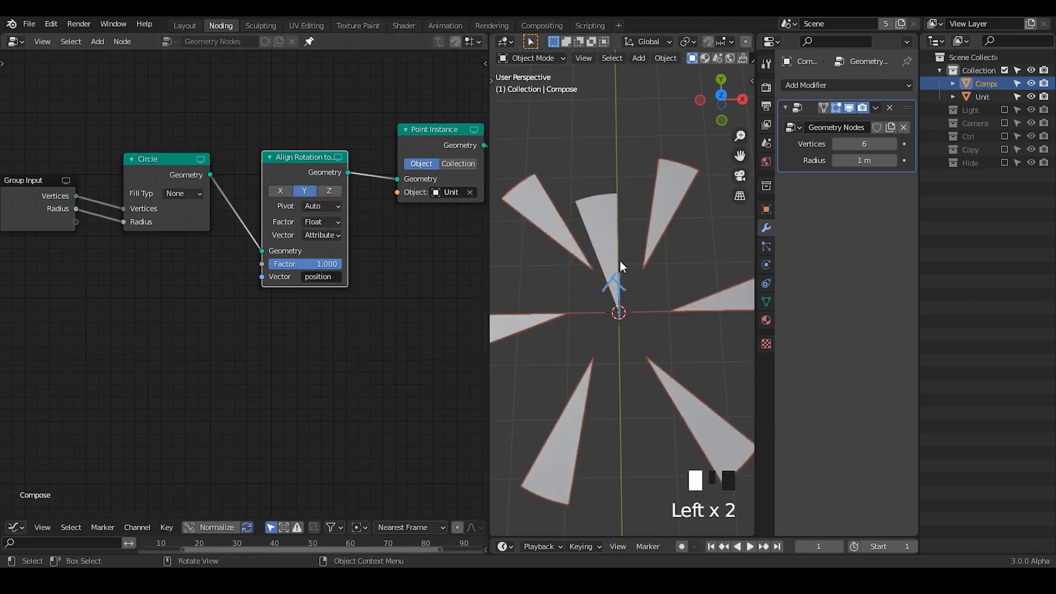
pyautogui.moveTo(605, 299); pyautogui.dragTo(589, 334, button='right')
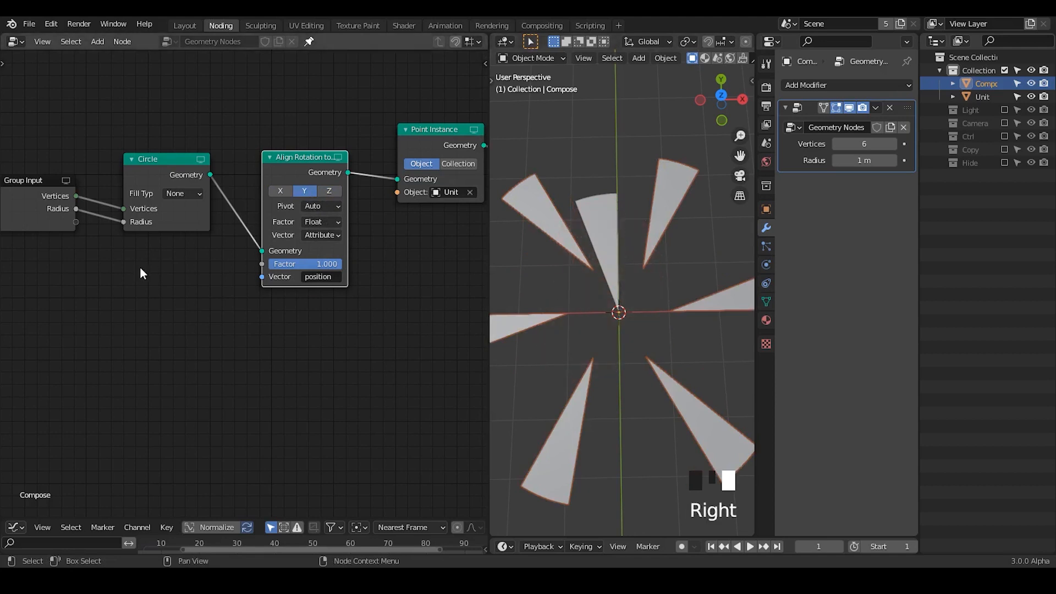
# - Reduce the Compose modifier's Radius to 0 m to check the wedges' alignment, and raise it to 0.13 m
pyautogui.moveTo(861, 160); pyautogui.dragTo(797, 160)
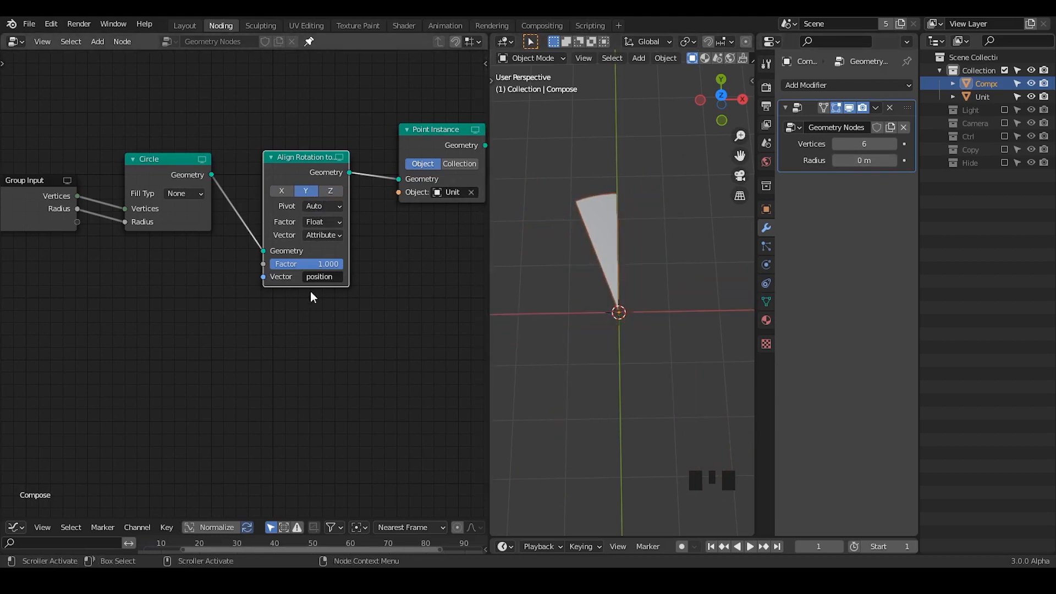
pyautogui.moveTo(491, 309); pyautogui.dragTo(350, 315)
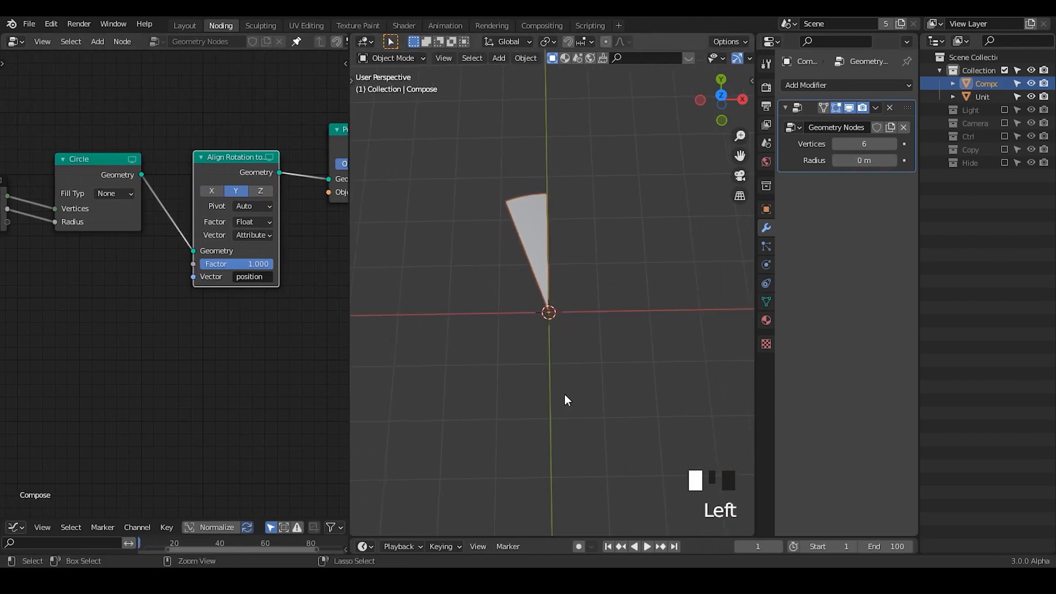
pyautogui.keyDown('ctrl'); pyautogui.moveTo(564, 394); pyautogui.dragTo(552, 319, button='middle'); pyautogui.keyUp('ctrl')
pyautogui.moveTo(551, 315); pyautogui.dragTo(540, 171)
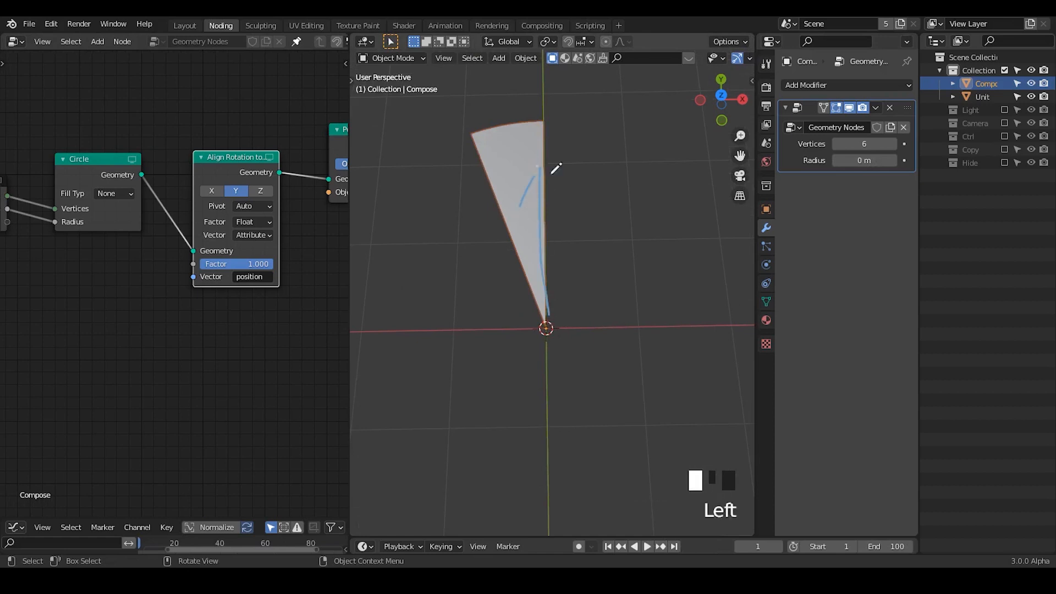
pyautogui.moveTo(555, 168); pyautogui.dragTo(505, 253, button='right')
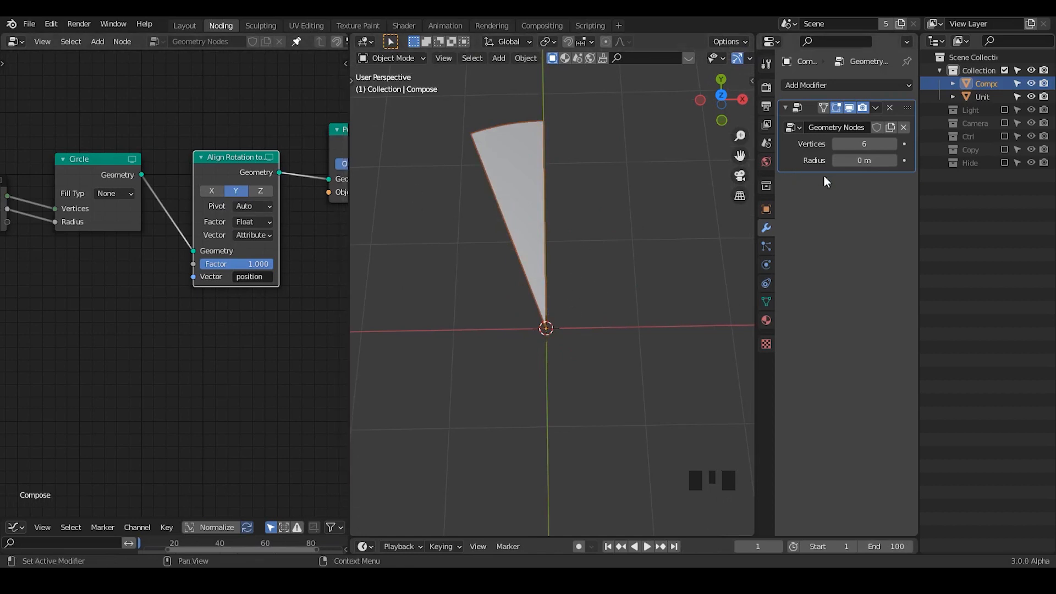
pyautogui.moveTo(863, 161); pyautogui.dragTo(872, 161)
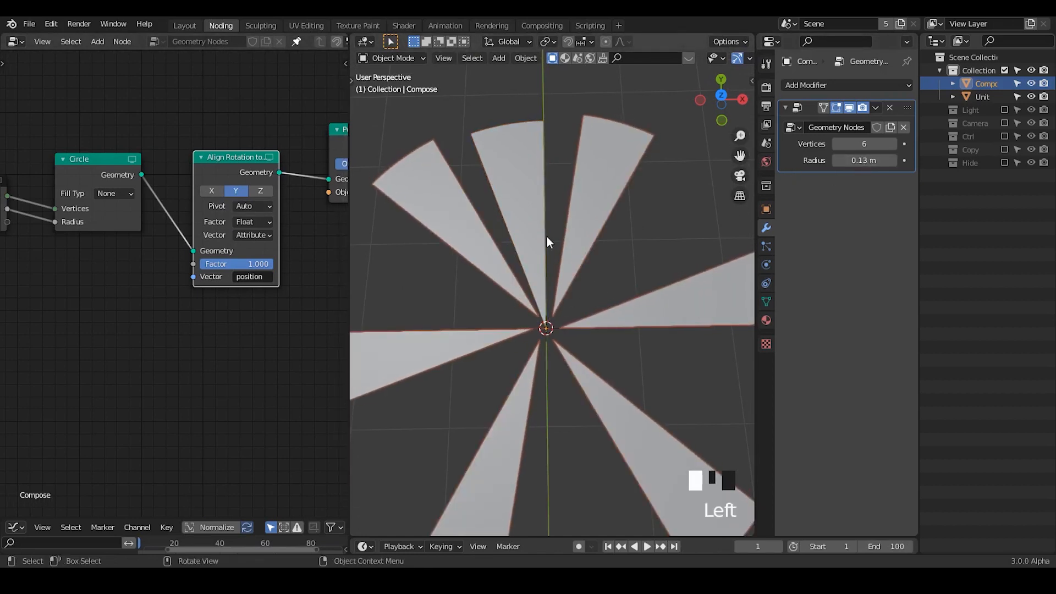
# - Try a Clamp node on the Radius link between Group Input and Circle, and remove it again
pyautogui.moveTo(215, 241); pyautogui.dragTo(331, 233, button='middle')
pyautogui.hotkey('shift', 'a')
pyautogui.click(197, 257)
pyautogui.write('cla')
pyautogui.press('Return')
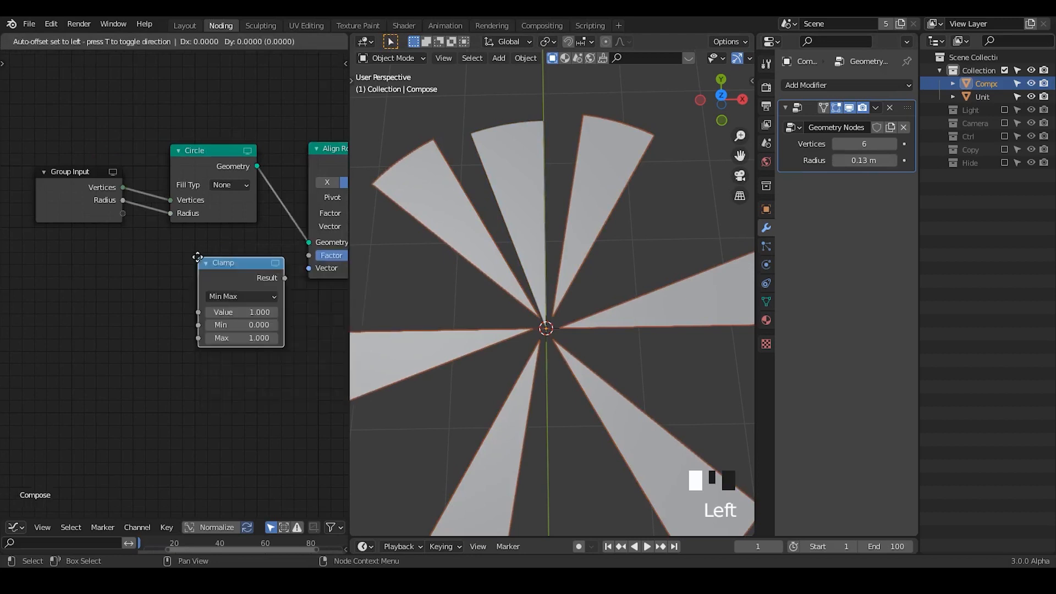
pyautogui.click(118, 200)
pyautogui.hotkey('ctrl', 'a')
pyautogui.moveTo(158, 266); pyautogui.dragTo(296, 242, button='middle')
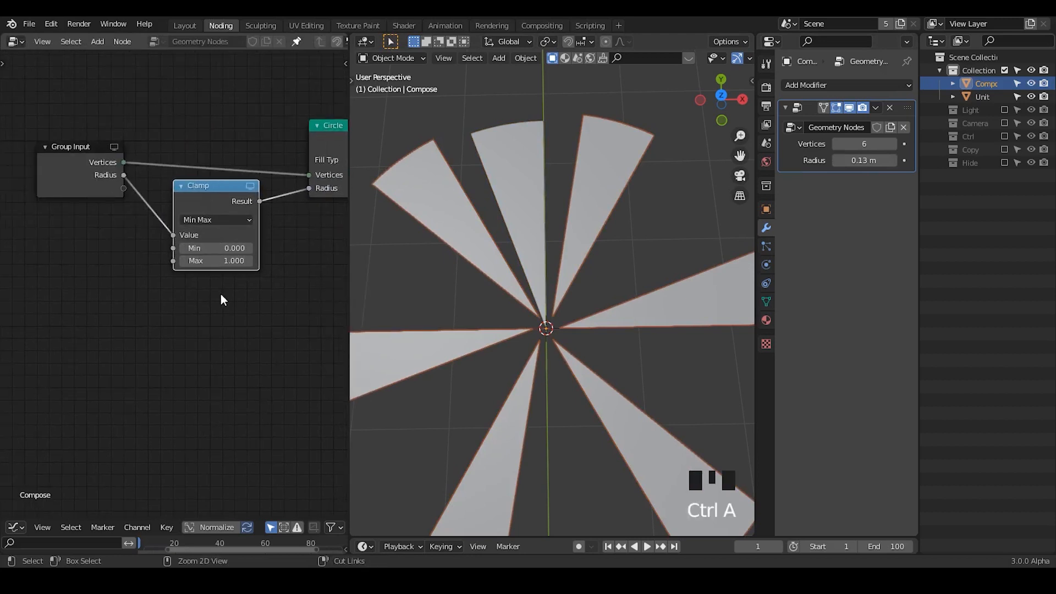
pyautogui.scroll(1, 219, 289)
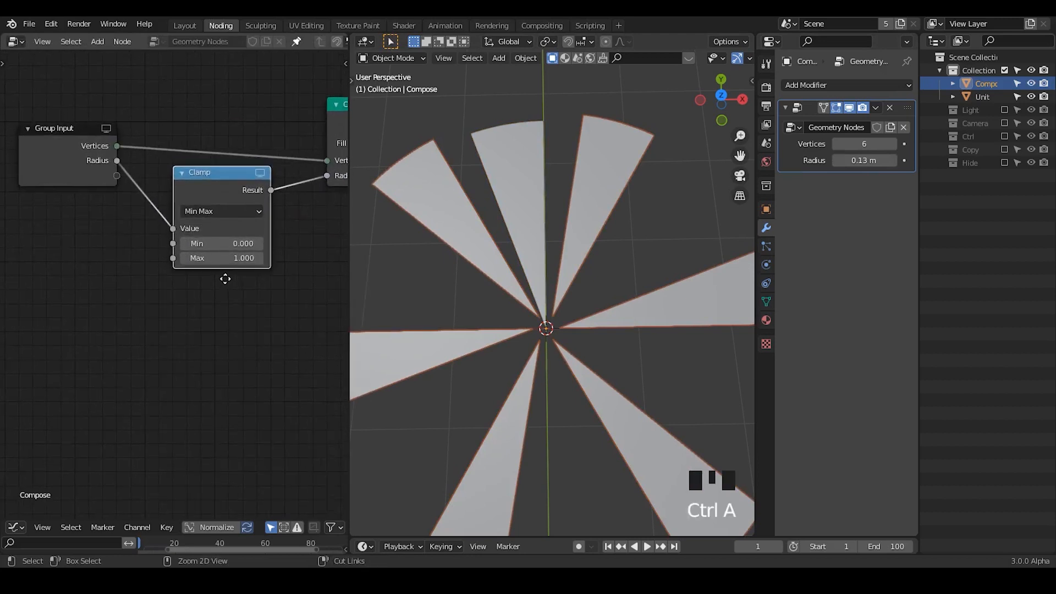
pyautogui.click(224, 242)
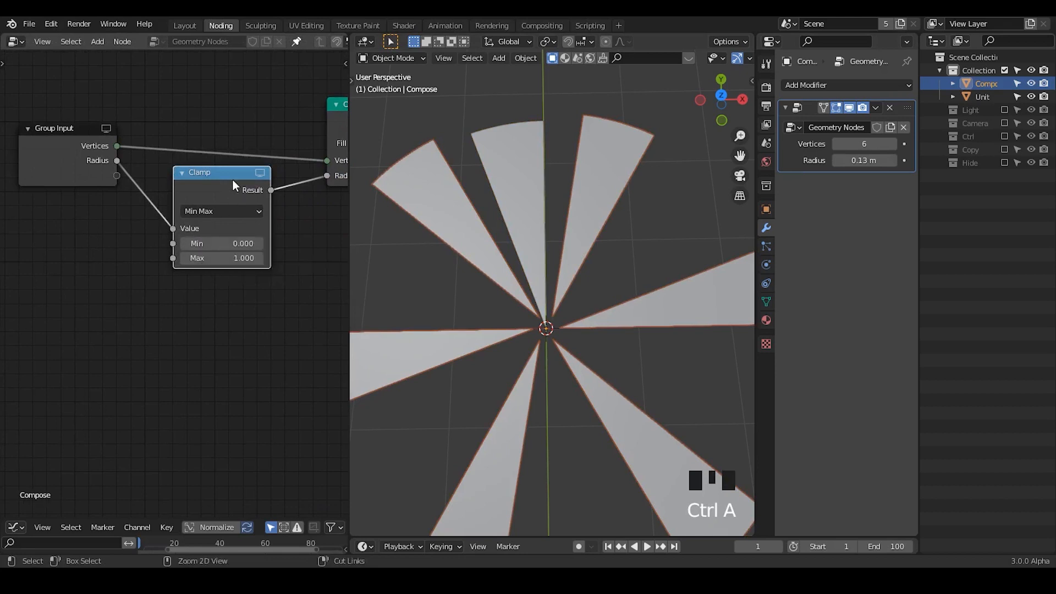
pyautogui.hotkey('ctrl', 'x')
# - Insert a Math node on the Radius link between Group Input and Circle
pyautogui.press('F3')
pyautogui.write('math')
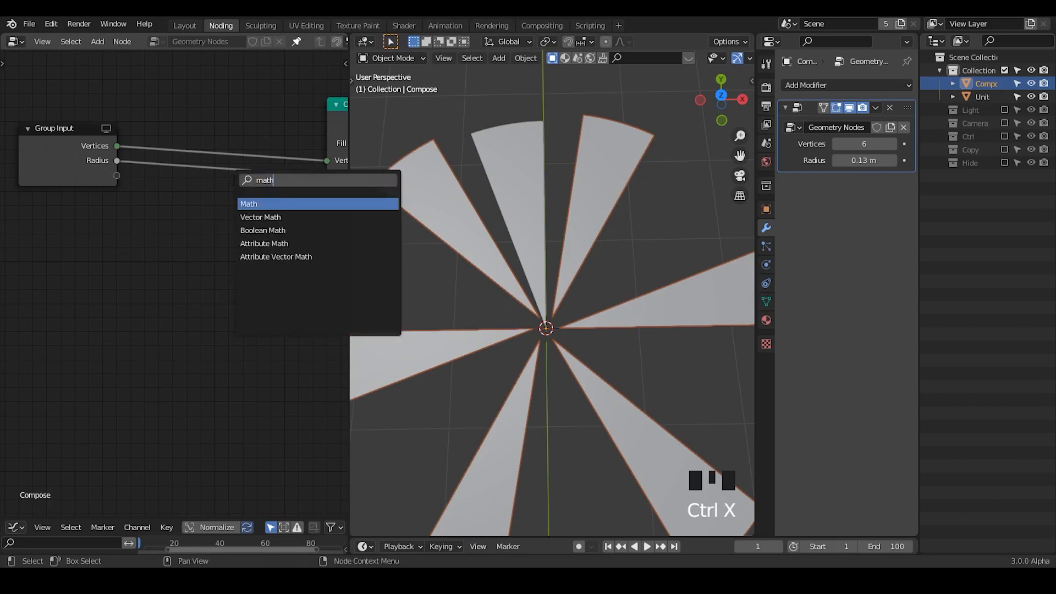
pyautogui.press('Return')
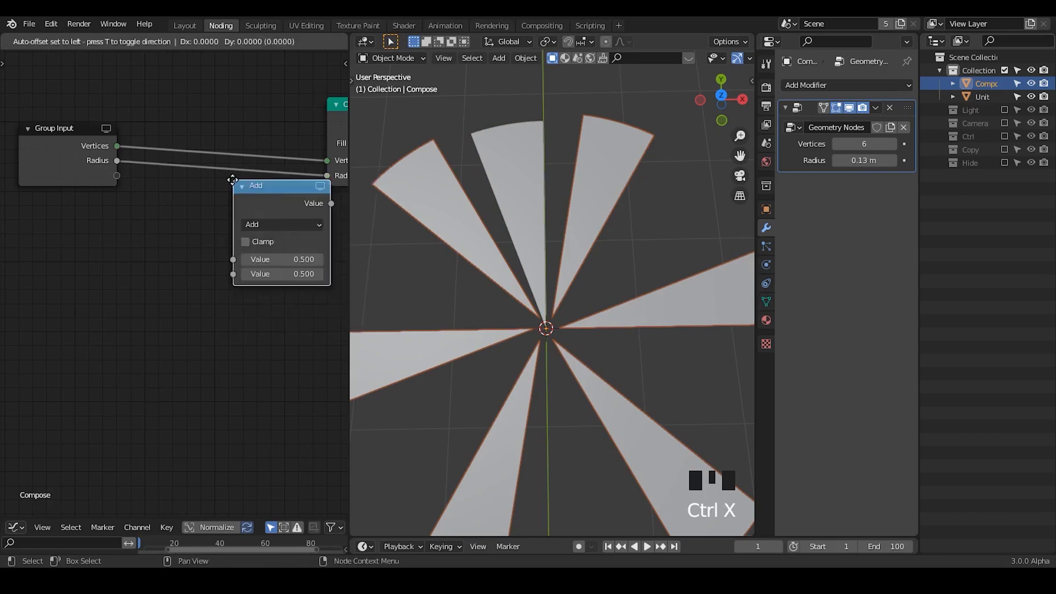
pyautogui.click(200, 172)
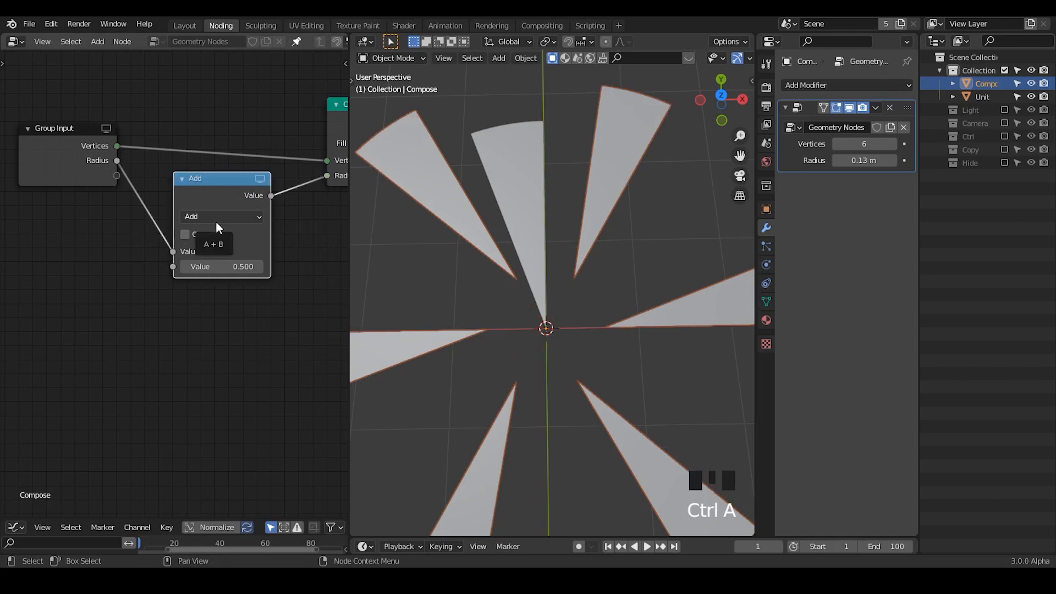
pyautogui.moveTo(217, 190); pyautogui.dragTo(216, 184)
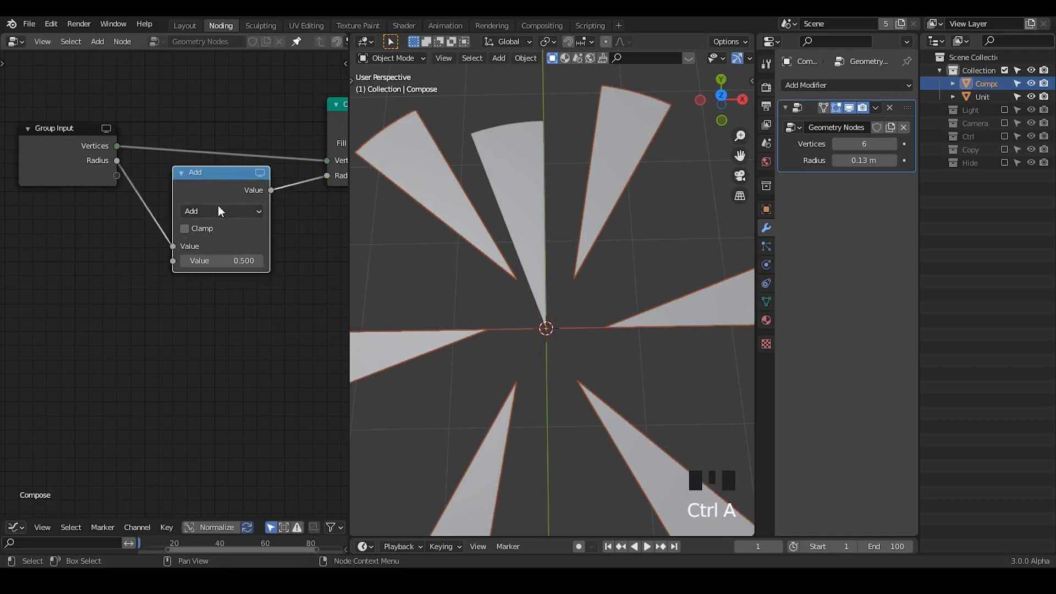
# - Set the Math node's operation to Maximum and its second value to 0.0001
pyautogui.click(216, 209)
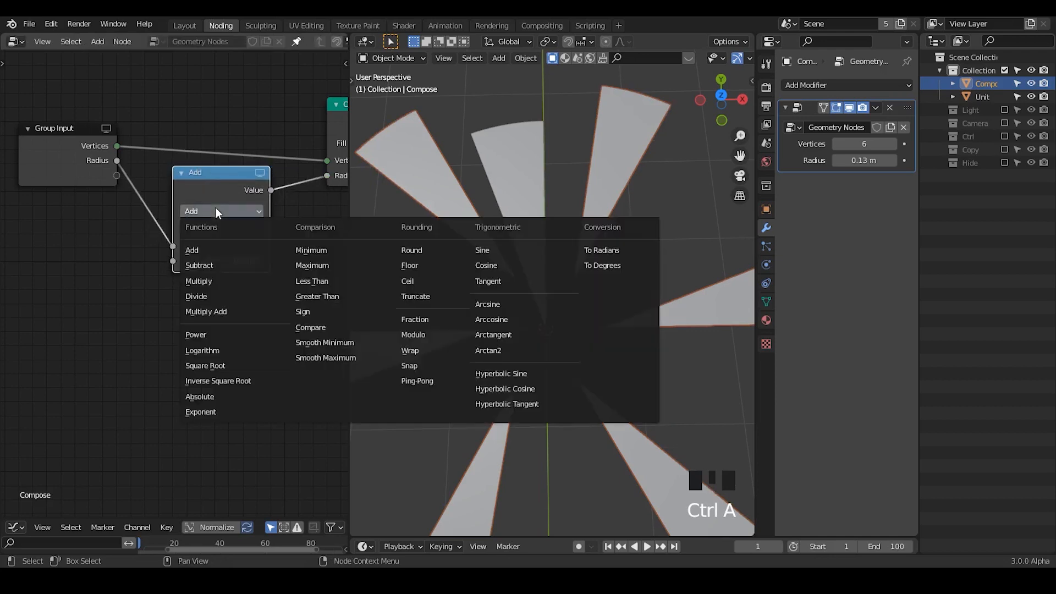
pyautogui.click(318, 264)
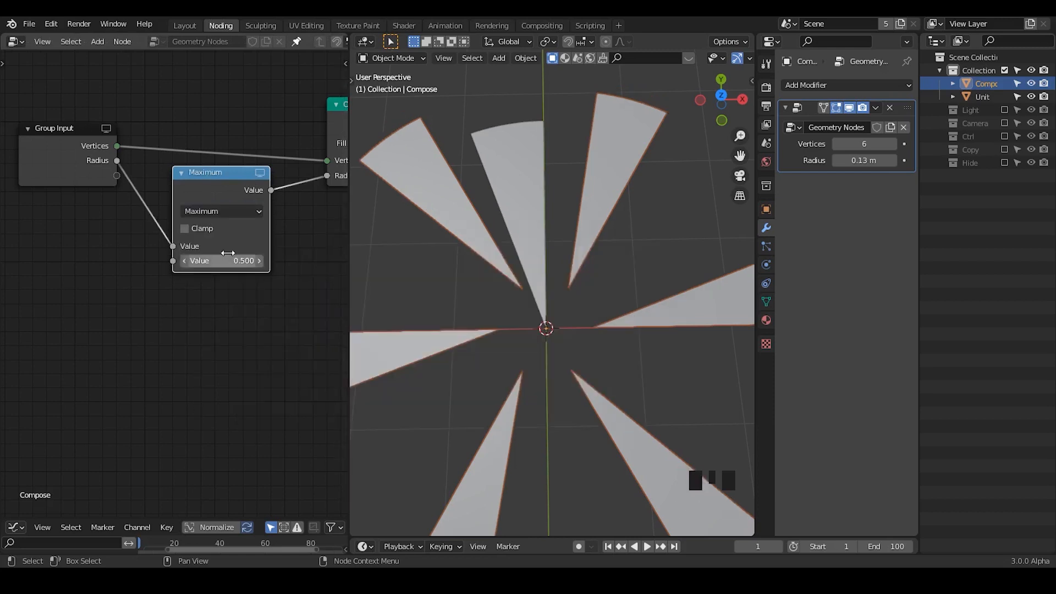
pyautogui.click(227, 214)
pyautogui.click(348, 249)
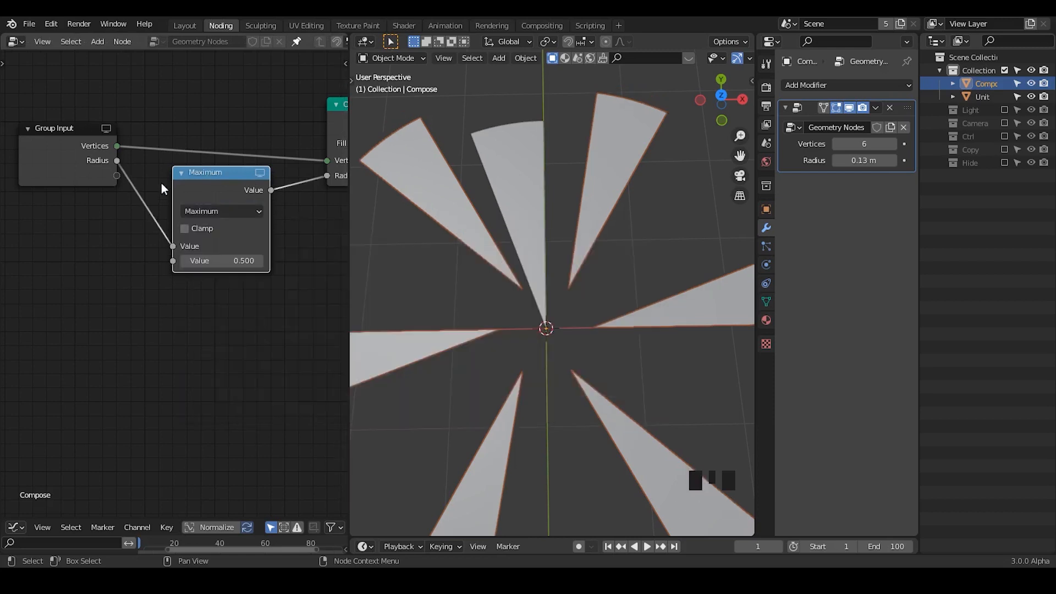
pyautogui.click(230, 260)
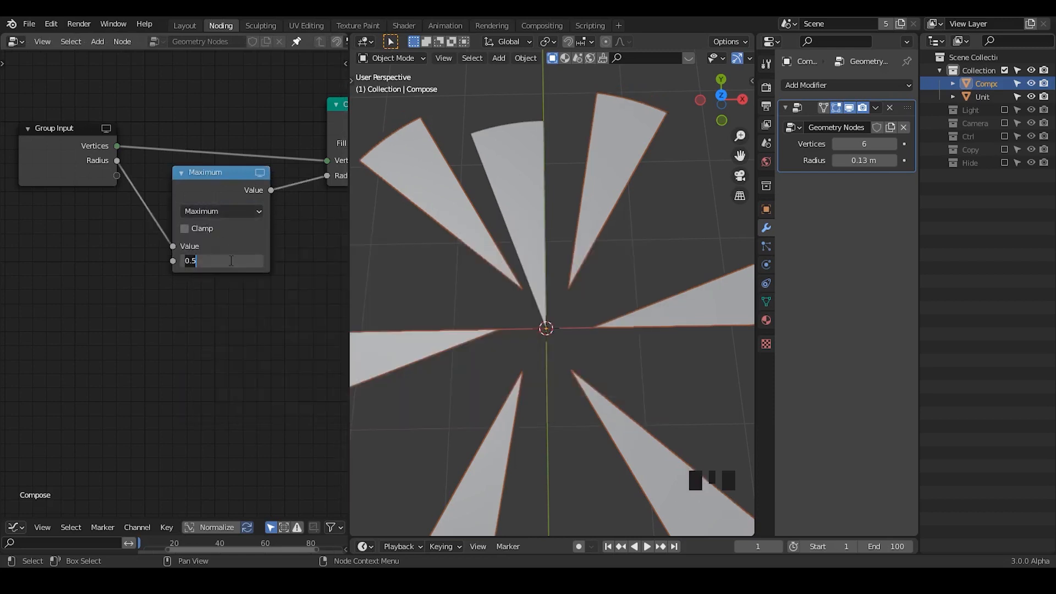
pyautogui.write('0.0001')
pyautogui.press('Return')
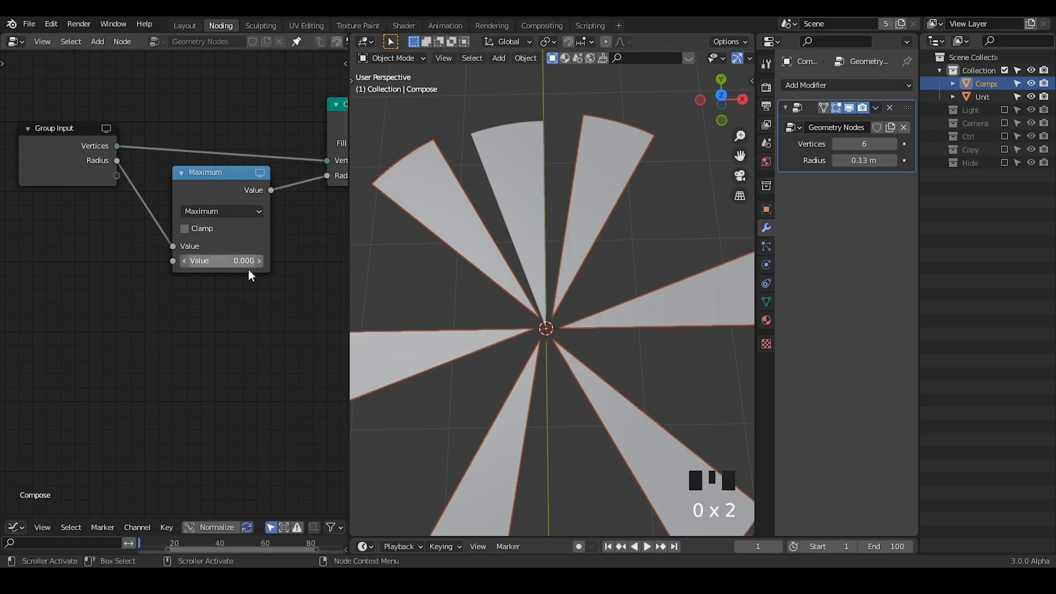
# - Check the Maximum node's second value and move the node slightly up toward the Circle's Radius input
pyautogui.click(226, 264)
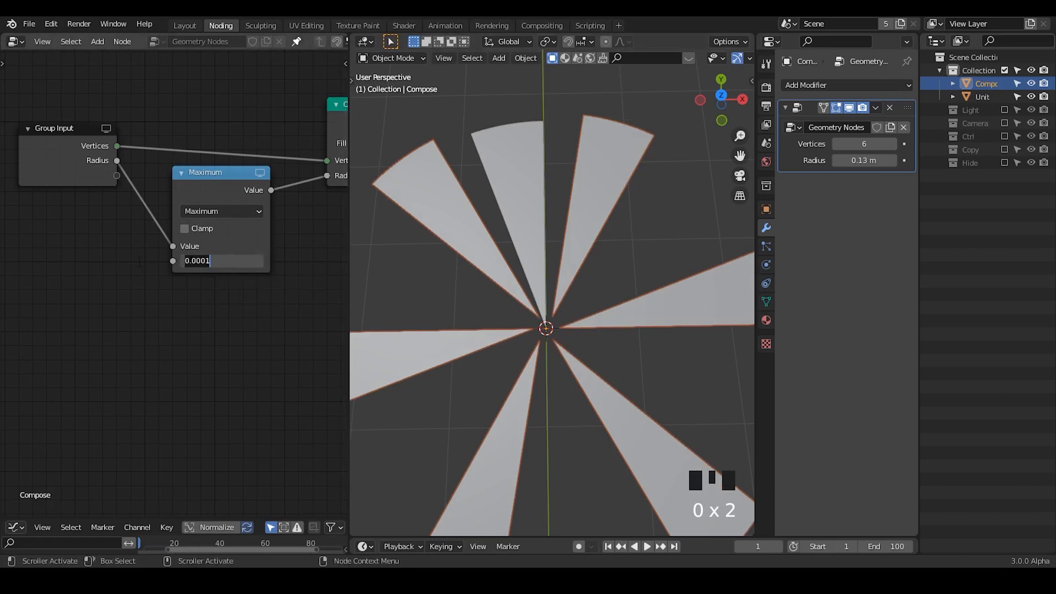
pyautogui.press('Return')
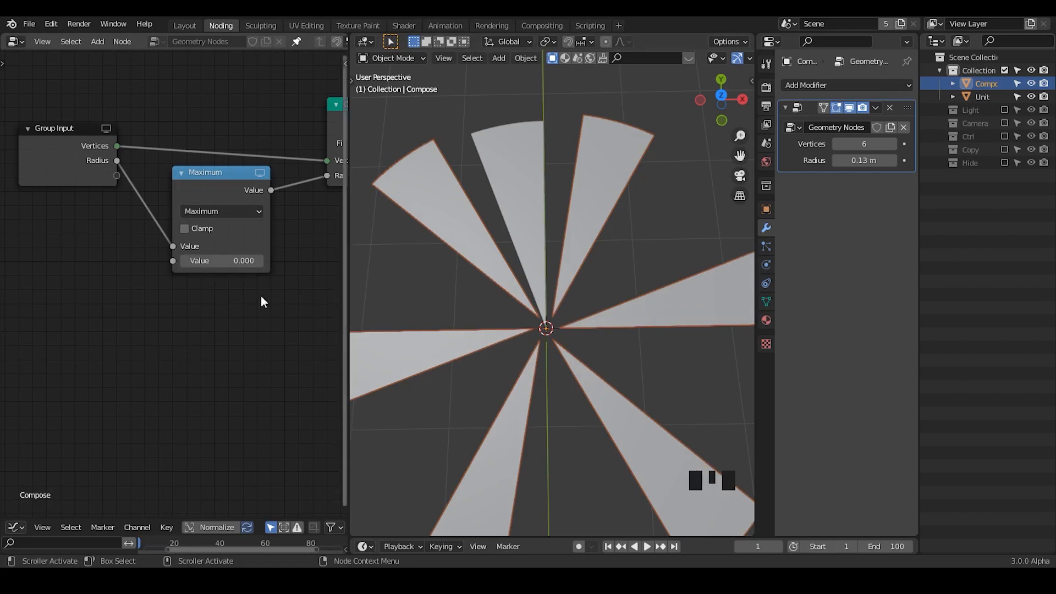
pyautogui.moveTo(190, 193); pyautogui.dragTo(190, 180)
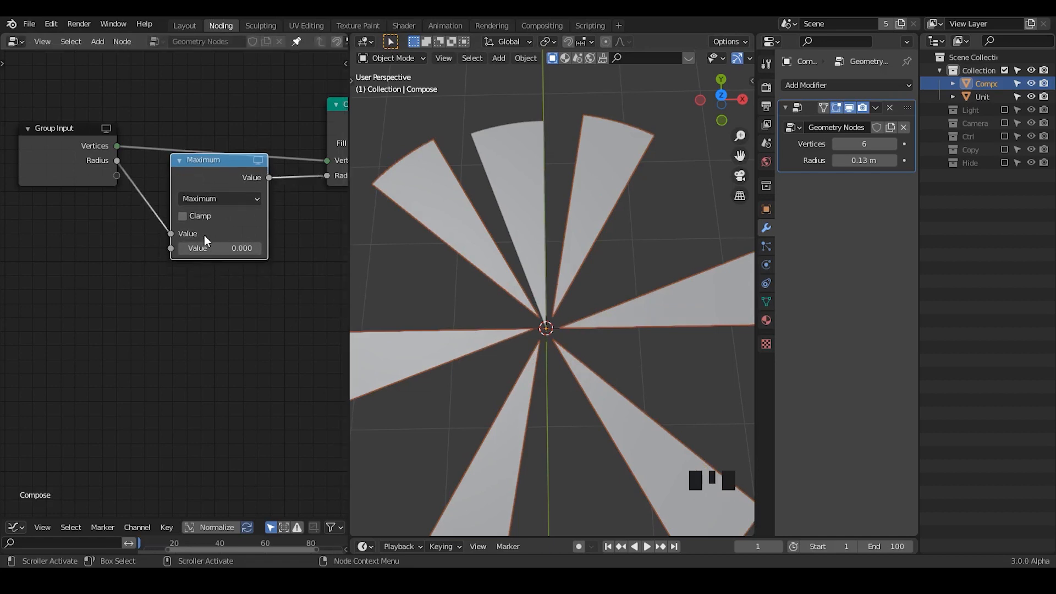
# - Reduce the Compose modifier's Radius to 0 m and examine how the wedges meet at the centre
pyautogui.moveTo(864, 160); pyautogui.dragTo(838, 160)
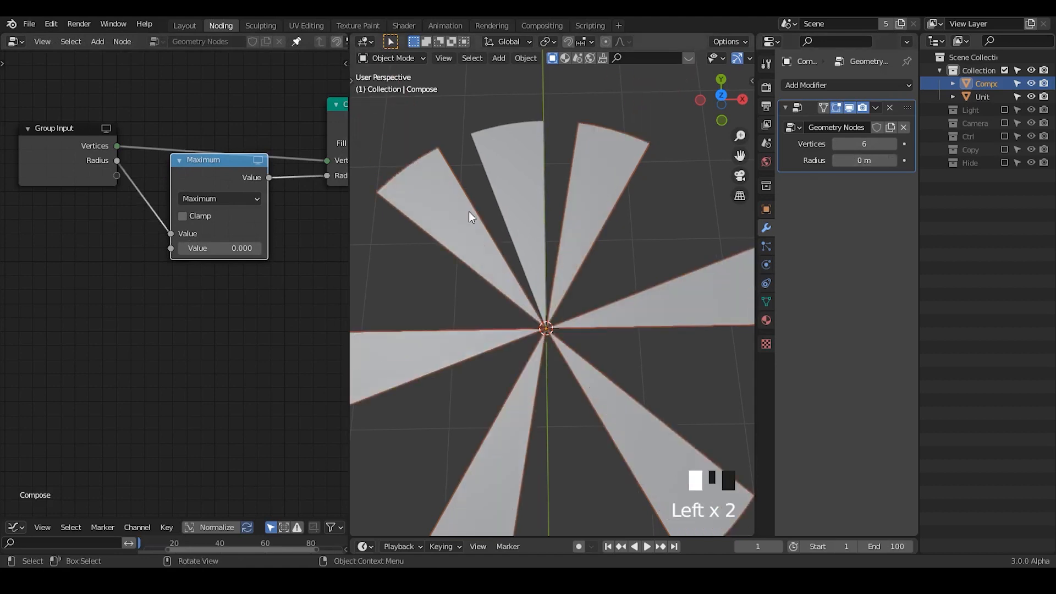
pyautogui.moveTo(550, 274)
pyautogui.keyDown('ctrl'); pyautogui.mouseDown(button='middle')
pyautogui.moveTo(542, 288)
pyautogui.moveTo(548, 279)
pyautogui.mouseUp(button='middle'); pyautogui.keyUp('ctrl')
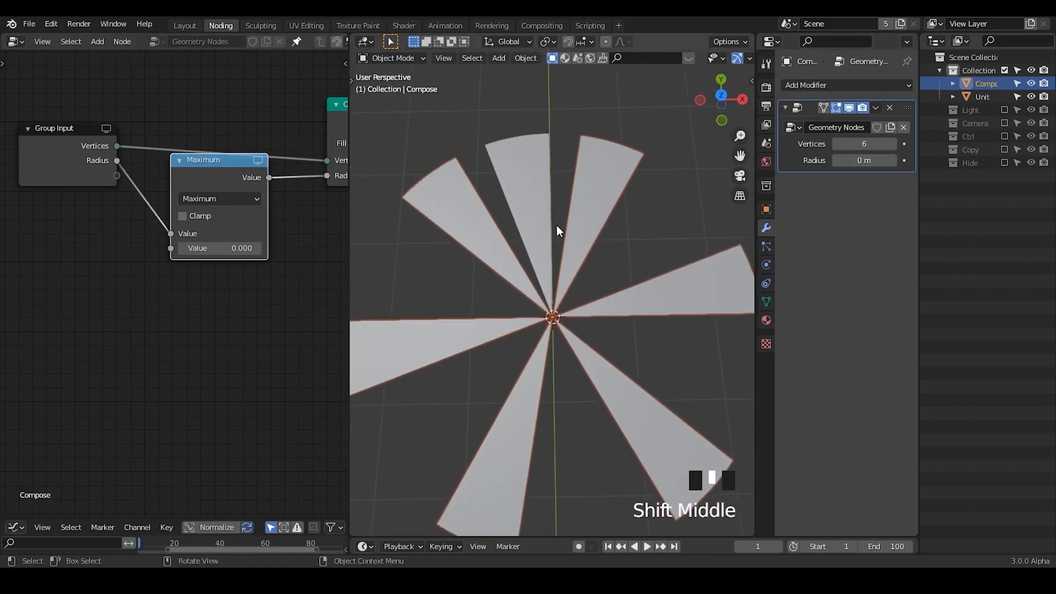
pyautogui.moveTo(859, 157)
pyautogui.mouseDown()
pyautogui.moveTo(907, 157)
pyautogui.moveTo(847, 160)
pyautogui.mouseUp()
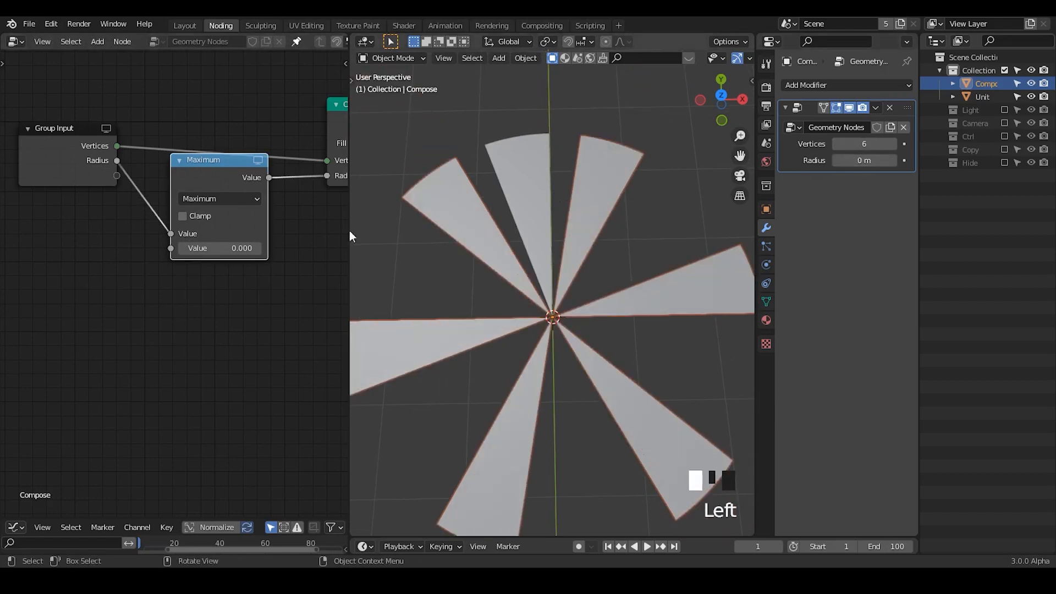
# - Collapse the Maximum node and align it with the Radius link between Group Input and Circle
pyautogui.moveTo(269, 248); pyautogui.dragTo(236, 248, button='middle')
pyautogui.click(146, 160)
pyautogui.moveTo(189, 161); pyautogui.dragTo(186, 176)
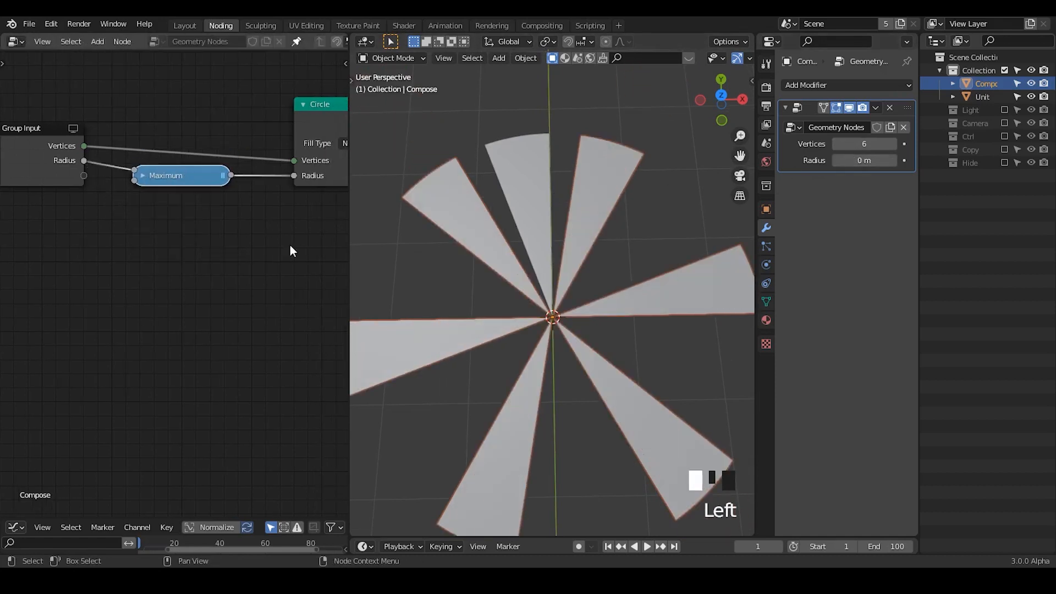
# - Expand the Maximum node to check its second value of 0.0001, collapse it again, and review the neighbouring nodes
pyautogui.moveTo(300, 241)
pyautogui.mouseDown(button='middle')
pyautogui.moveTo(177, 231)
pyautogui.moveTo(305, 223)
pyautogui.mouseUp(button='middle')
pyautogui.press('h')
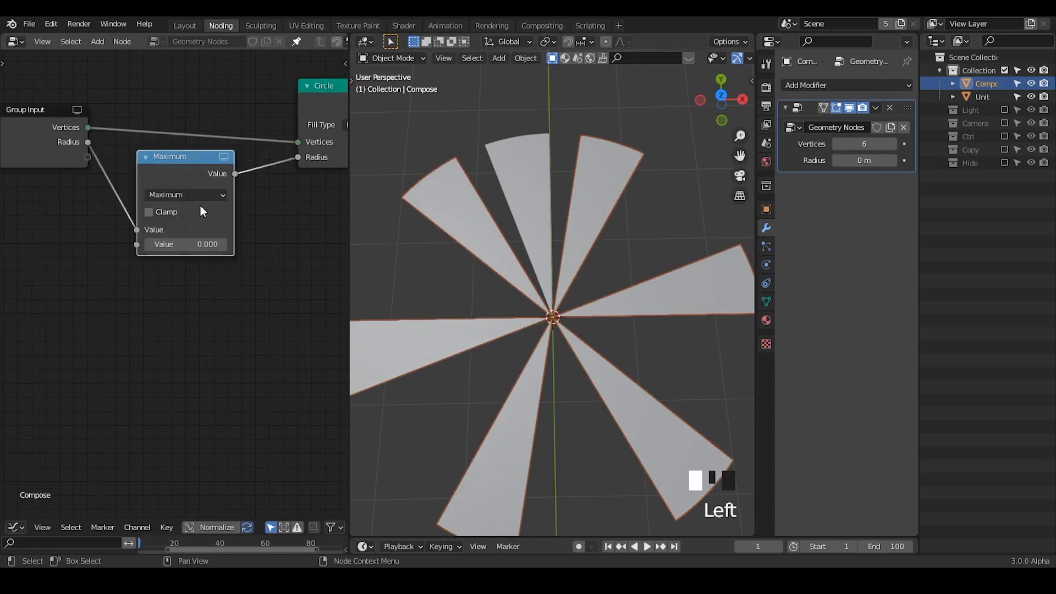
pyautogui.click(207, 244)
pyautogui.write('0.0001')
pyautogui.click(269, 203)
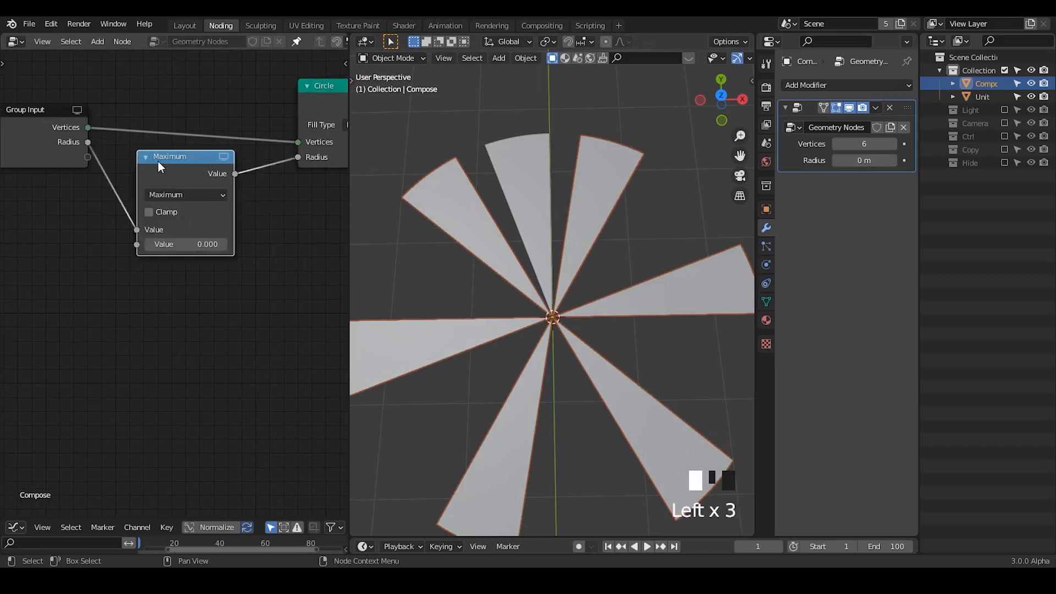
pyautogui.click(147, 157)
pyautogui.moveTo(238, 209); pyautogui.dragTo(142, 210, button='middle')
pyautogui.moveTo(271, 222); pyautogui.dragTo(171, 220, button='middle')
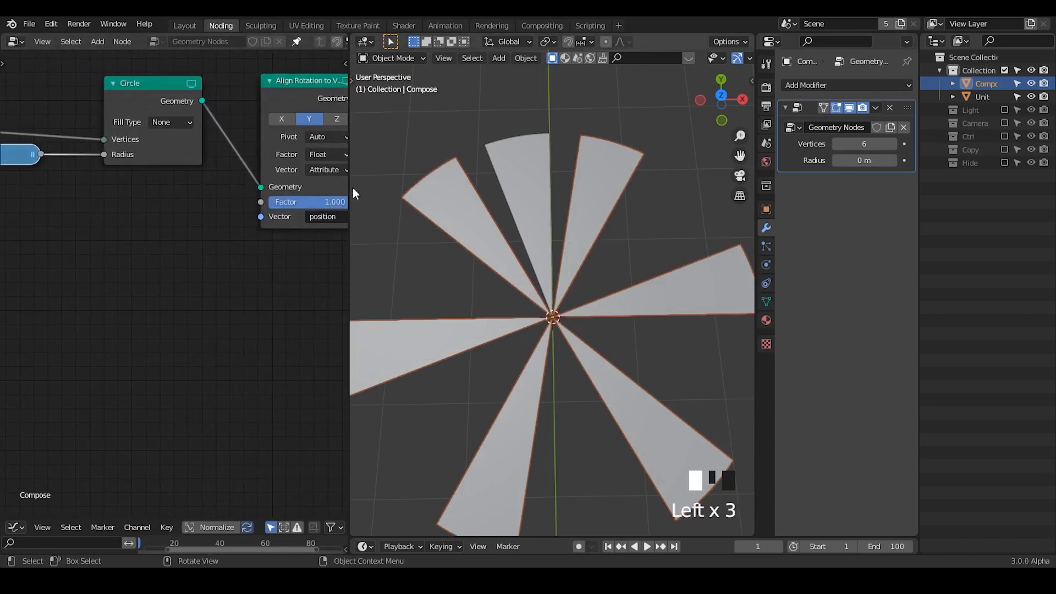
pyautogui.moveTo(273, 226); pyautogui.dragTo(355, 218, button='middle')
pyautogui.moveTo(3, 220); pyautogui.dragTo(90, 214, button='middle')
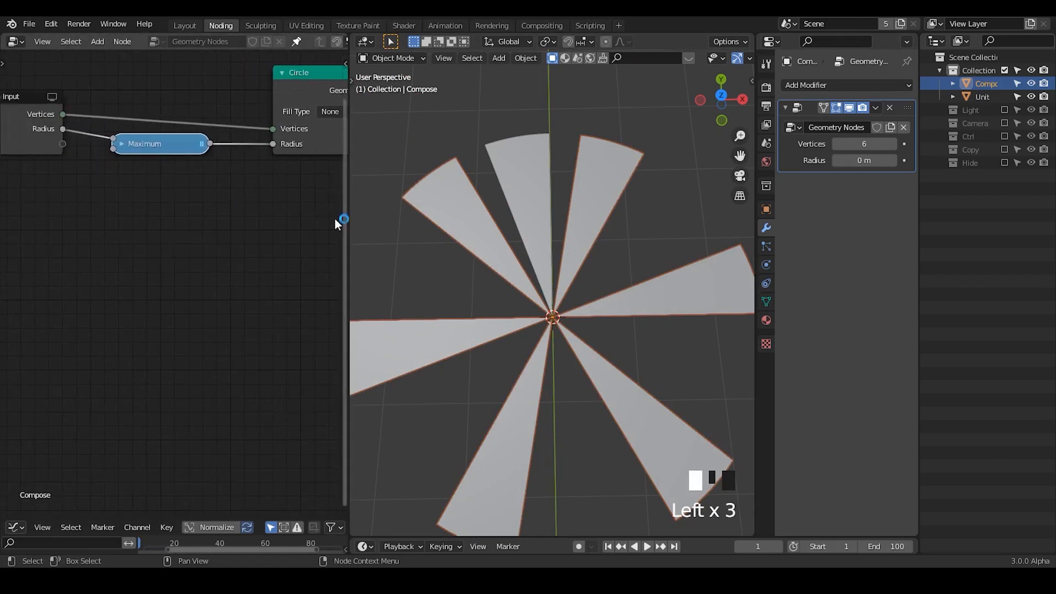
# - View the wedges in top orthographic and toggle the Unit object's visibility off and on to tell it from the instances
pyautogui.click(632, 214)
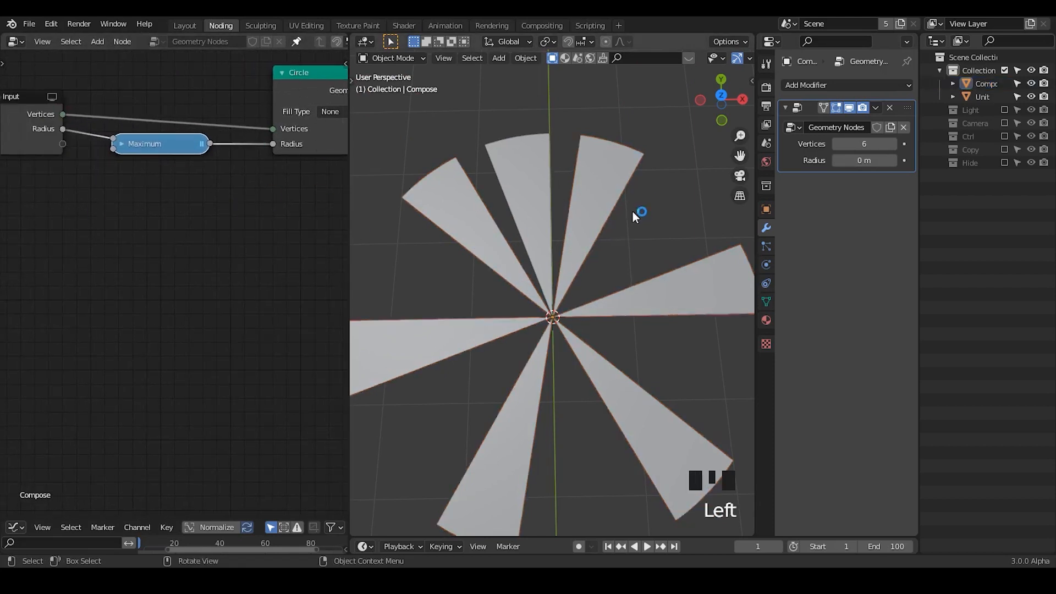
pyautogui.click(719, 96)
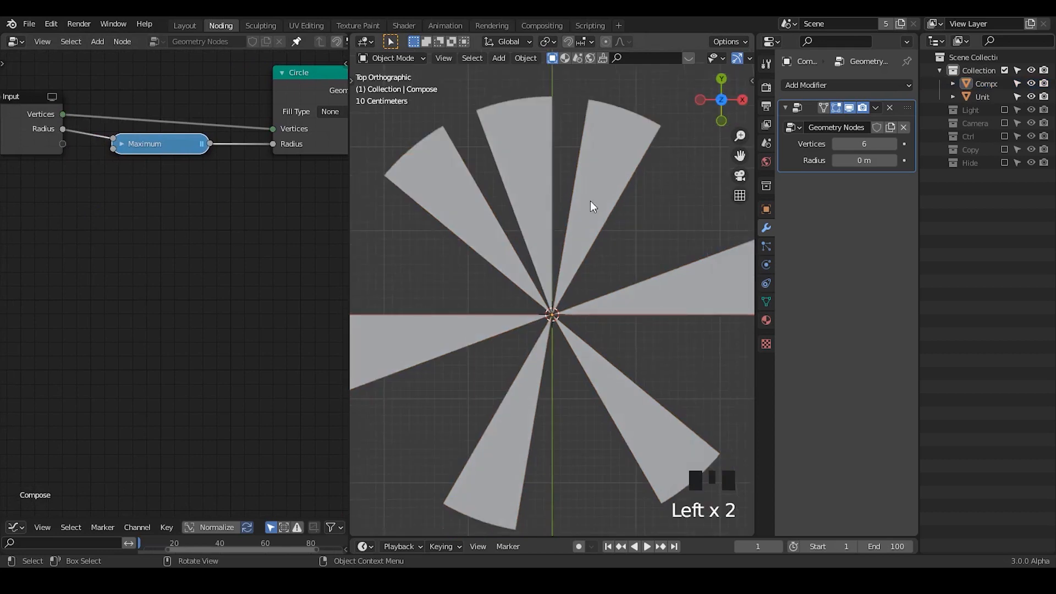
pyautogui.keyDown('ctrl'); pyautogui.moveTo(571, 200); pyautogui.dragTo(555, 219, button='middle'); pyautogui.keyUp('ctrl')
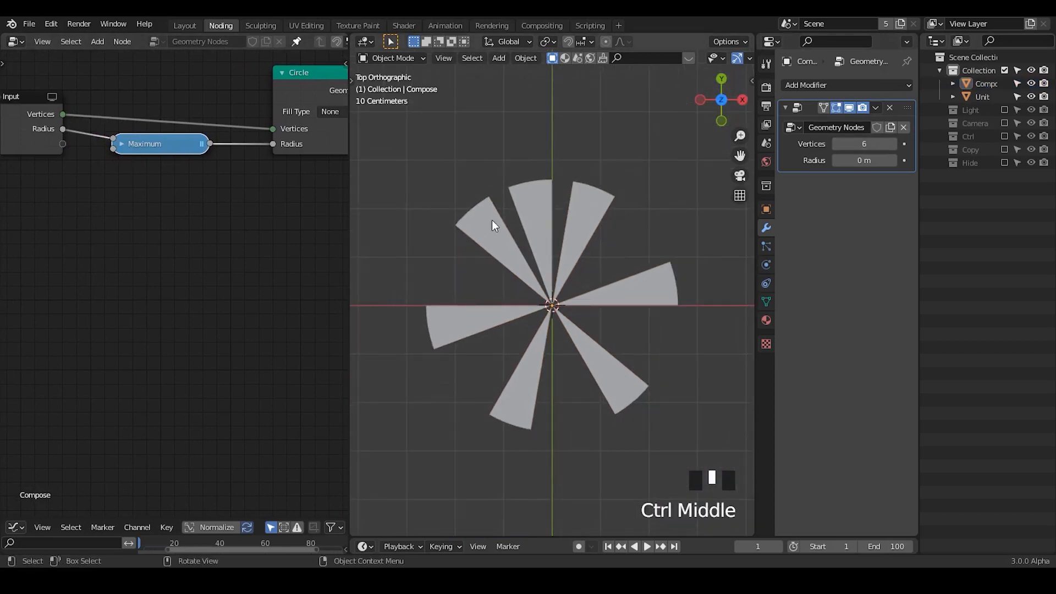
pyautogui.click(1030, 96)
pyautogui.click(1031, 97)
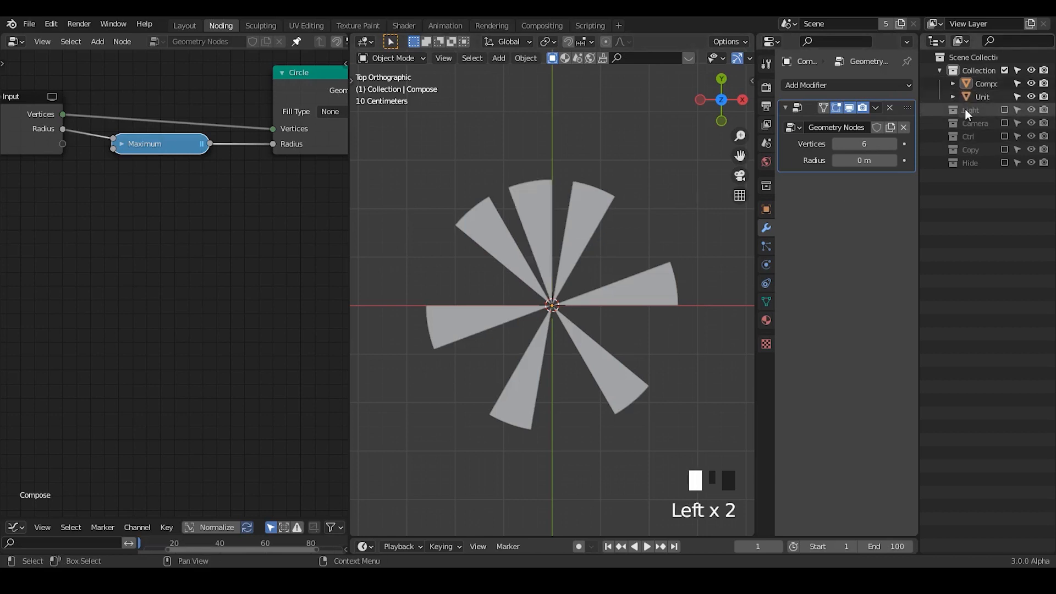
# - Set the Angle of the Unit's second Screw modifier to 21° and display the viewport in wireframe
pyautogui.click(972, 96)
pyautogui.moveTo(861, 146)
pyautogui.mouseDown()
pyautogui.moveTo(839, 146)
pyautogui.moveTo(874, 145)
pyautogui.moveTo(841, 145)
pyautogui.moveTo(861, 145)
pyautogui.mouseUp()
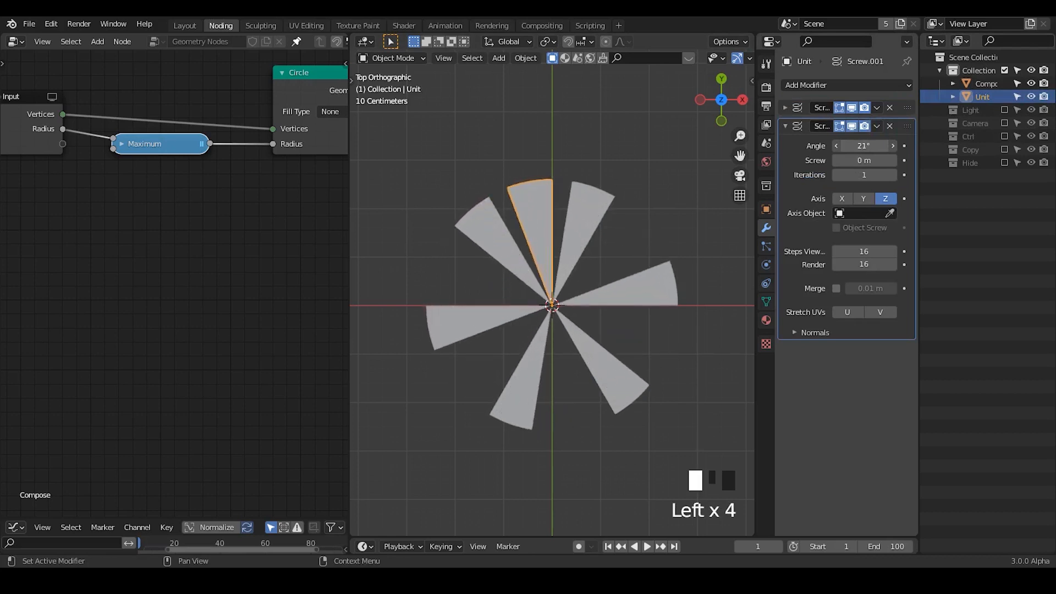
pyautogui.moveTo(651, 52); pyautogui.dragTo(560, 51, button='middle')
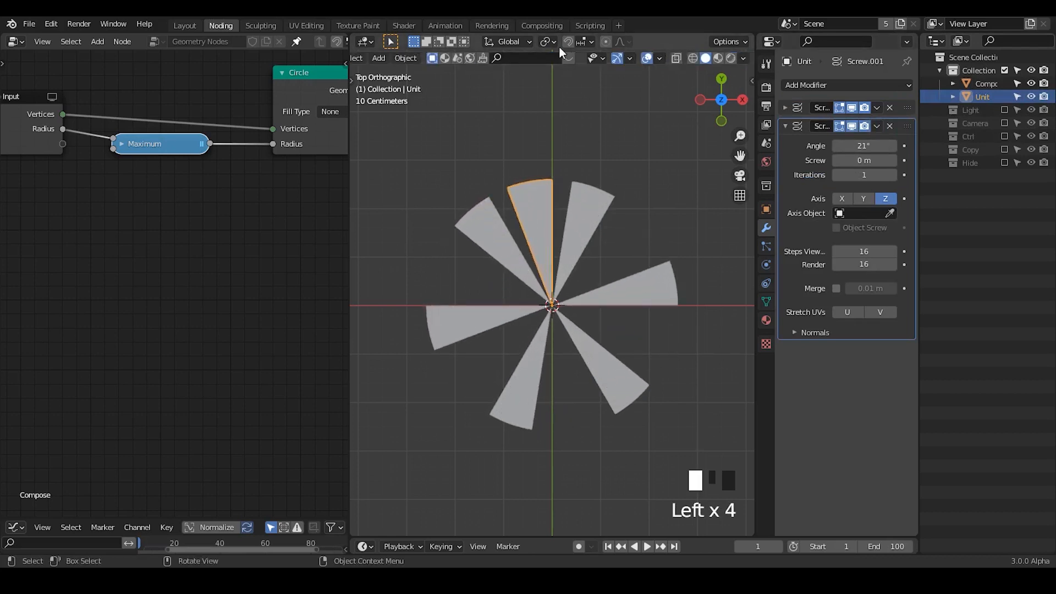
pyautogui.click(693, 58)
pyautogui.keyDown('ctrl'); pyautogui.moveTo(587, 263); pyautogui.dragTo(590, 259, button='middle'); pyautogui.keyUp('ctrl')
pyautogui.keyDown('ctrl'); pyautogui.moveTo(589, 238); pyautogui.dragTo(554, 129, button='middle'); pyautogui.keyUp('ctrl')
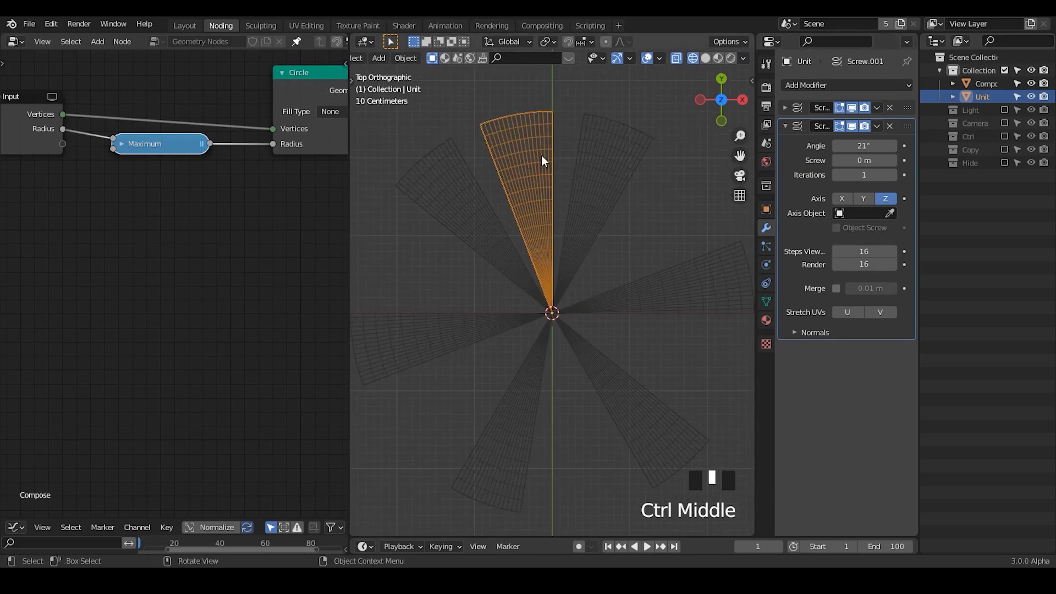
# - Set the viewport and render steps of the Unit's second Screw modifier to 1
pyautogui.click(864, 253)
pyautogui.write('1')
pyautogui.press('Return')
pyautogui.click(859, 264)
pyautogui.write('1')
pyautogui.press('Return')
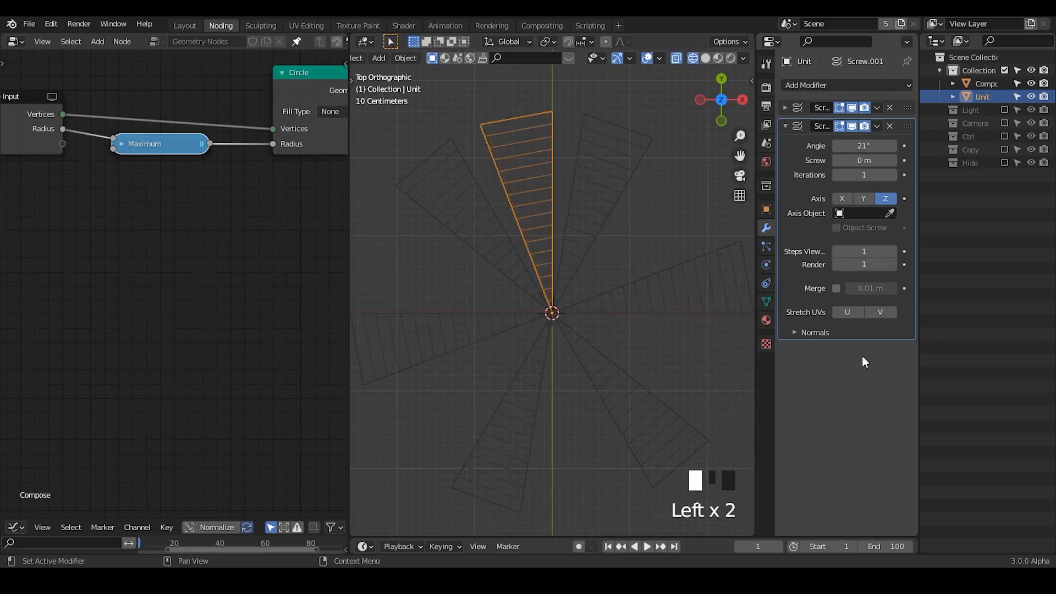
# - Try fewer viewport steps on the Unit's first Screw modifier, and restore them to 16
pyautogui.click(785, 126)
pyautogui.click(785, 108)
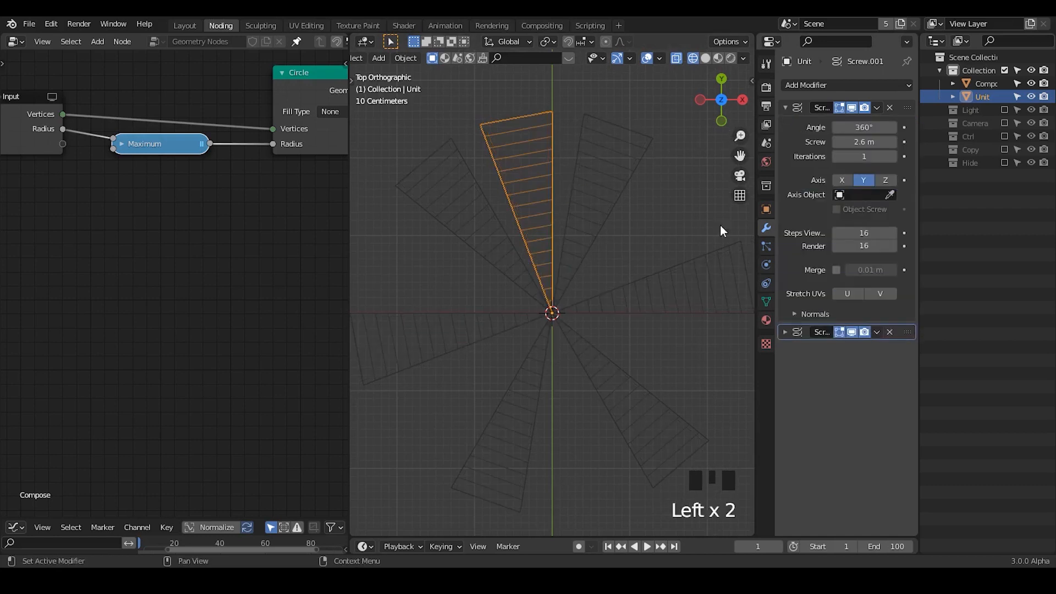
pyautogui.click(874, 233)
pyautogui.click(860, 245)
pyautogui.click(864, 233)
pyautogui.moveTo(872, 233)
pyautogui.mouseDown()
pyautogui.moveTo(844, 233)
pyautogui.moveTo(874, 233)
pyautogui.moveTo(860, 233)
pyautogui.mouseUp()
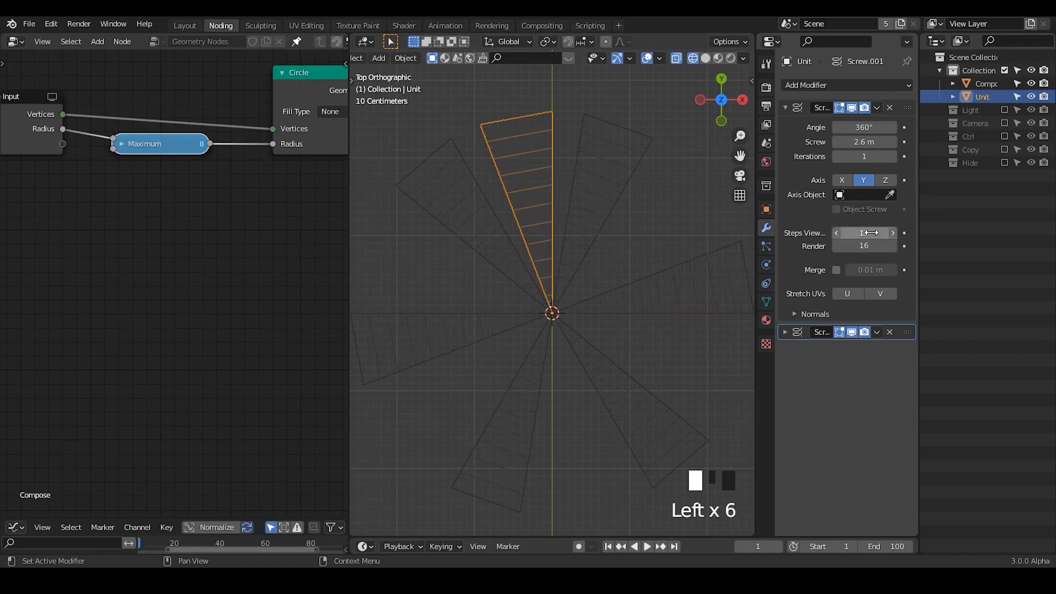
pyautogui.click(871, 233)
pyautogui.write('16')
pyautogui.click(864, 372)
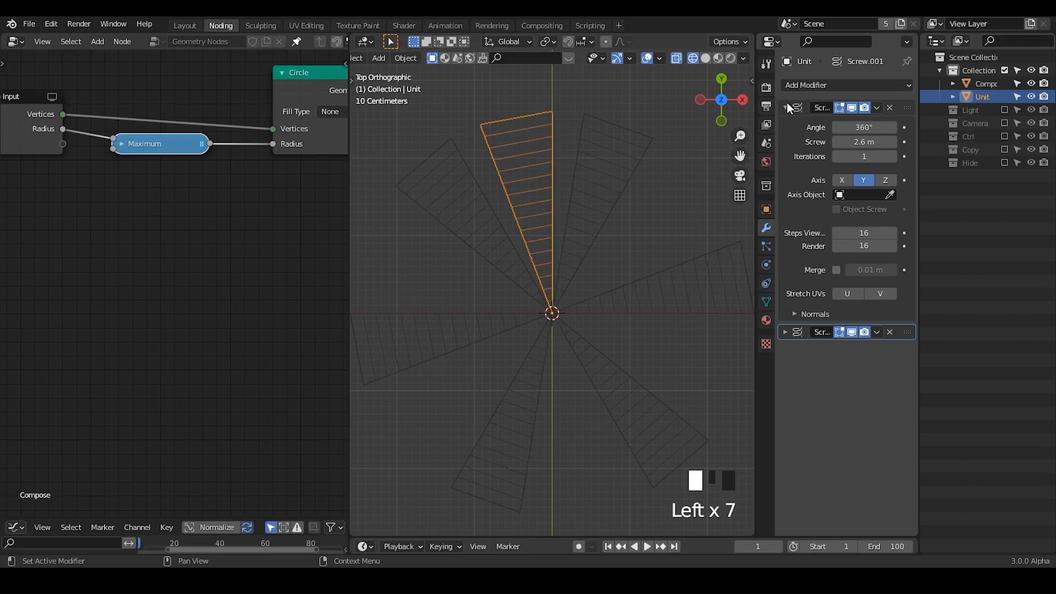
# - Compare the settings of the Unit's two Screw modifiers, leaving only the second one expanded
pyautogui.click(785, 106)
pyautogui.click(783, 129)
pyautogui.click(786, 107)
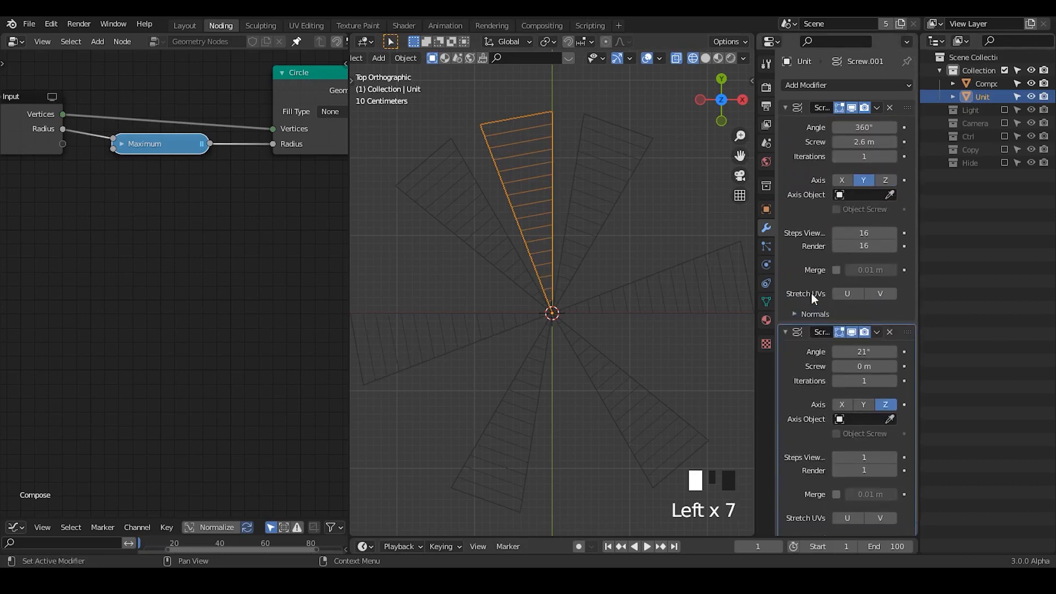
pyautogui.click(786, 332)
pyautogui.click(785, 107)
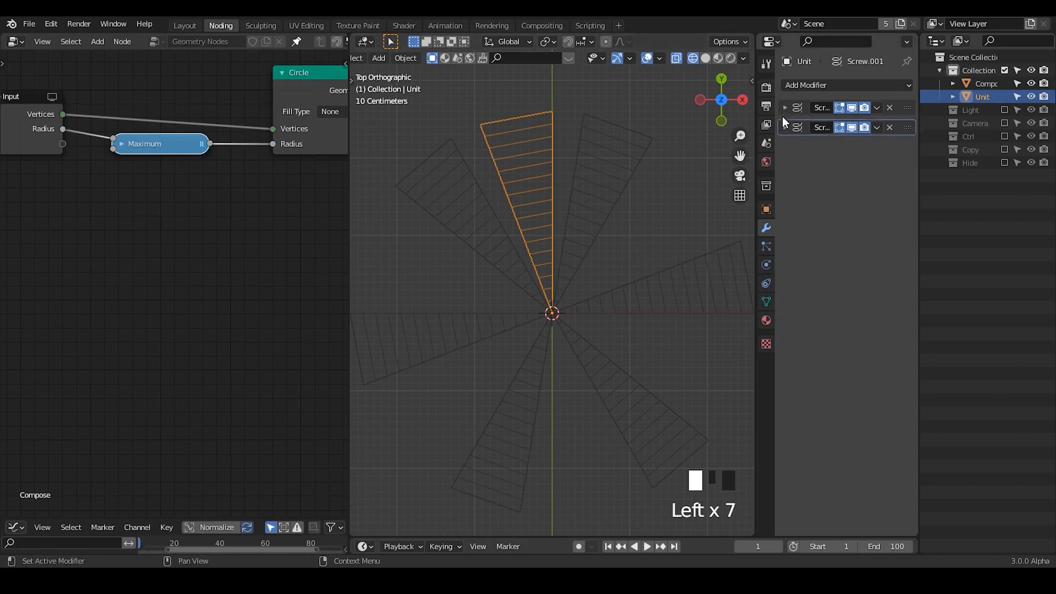
pyautogui.click(785, 126)
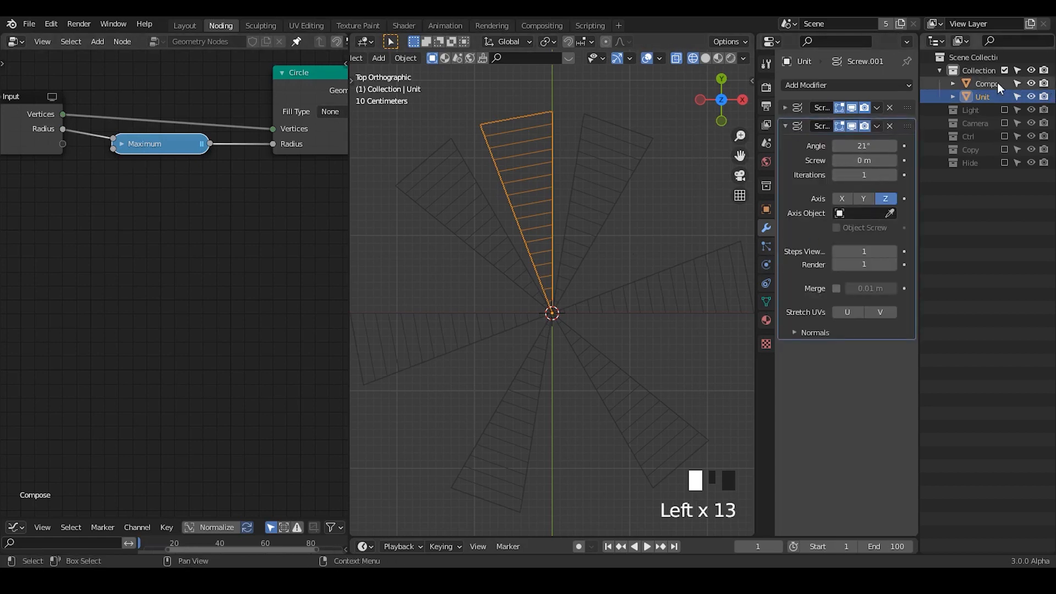
# - Copy the Compose modifier's Vertices value as a new driver and paste it onto the Angle of the Unit's second Screw modifier
pyautogui.click(978, 81)
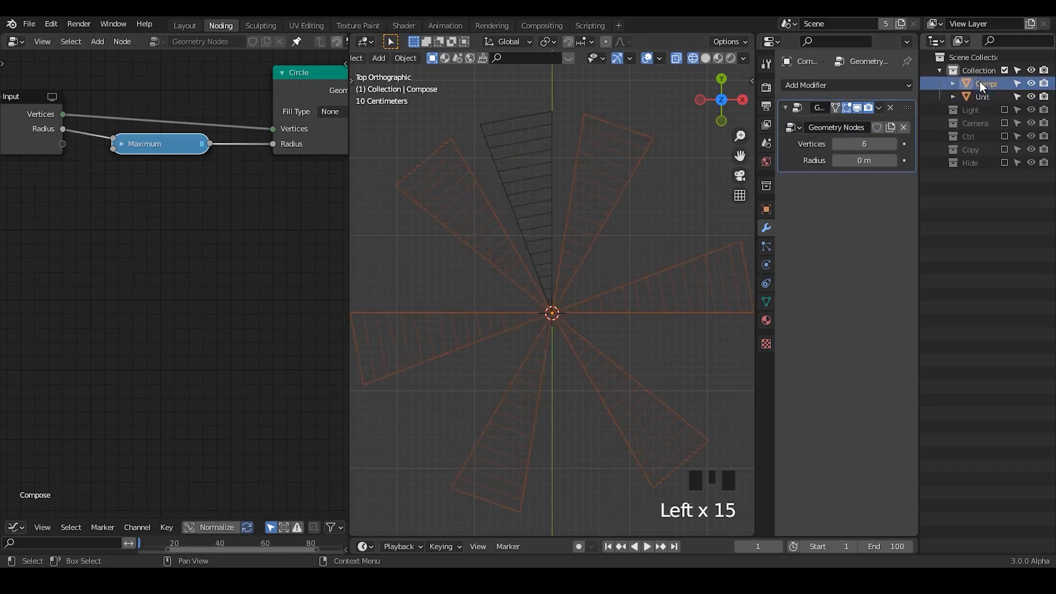
pyautogui.rightClick(856, 161)
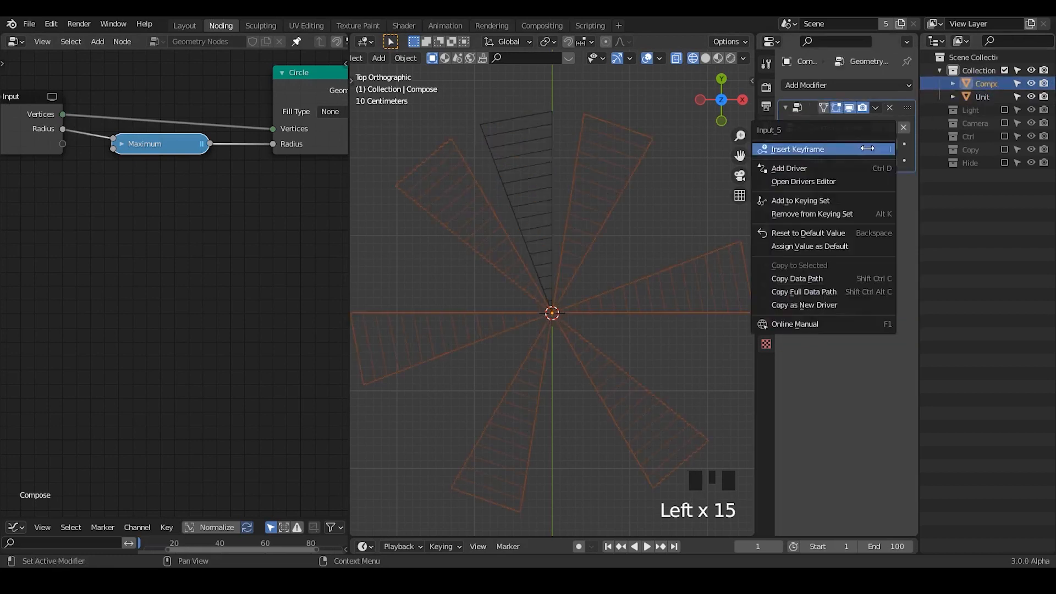
pyautogui.click(830, 305)
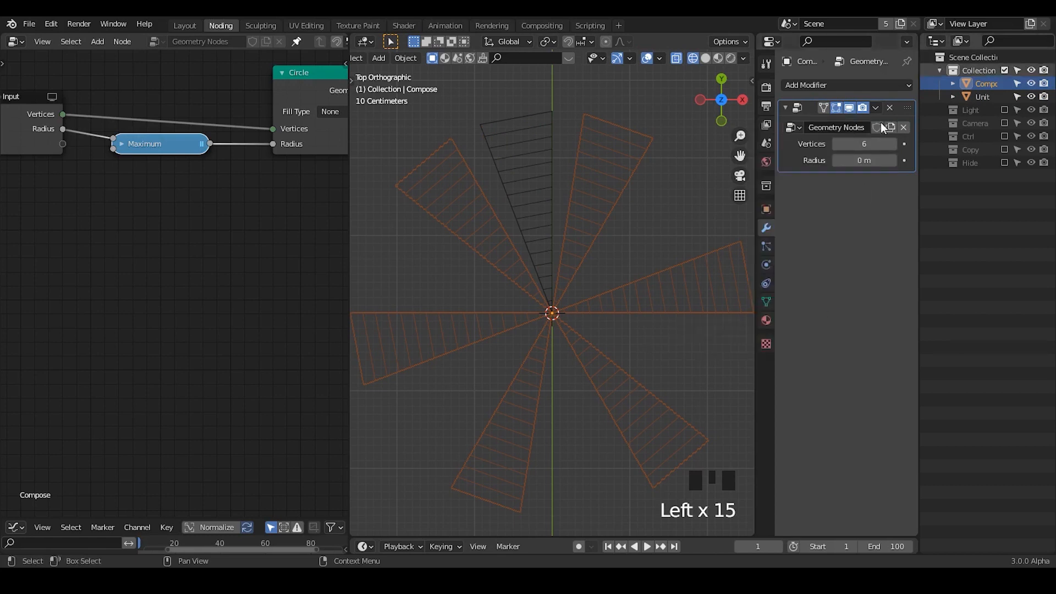
pyautogui.click(997, 96)
pyautogui.rightClick(858, 144)
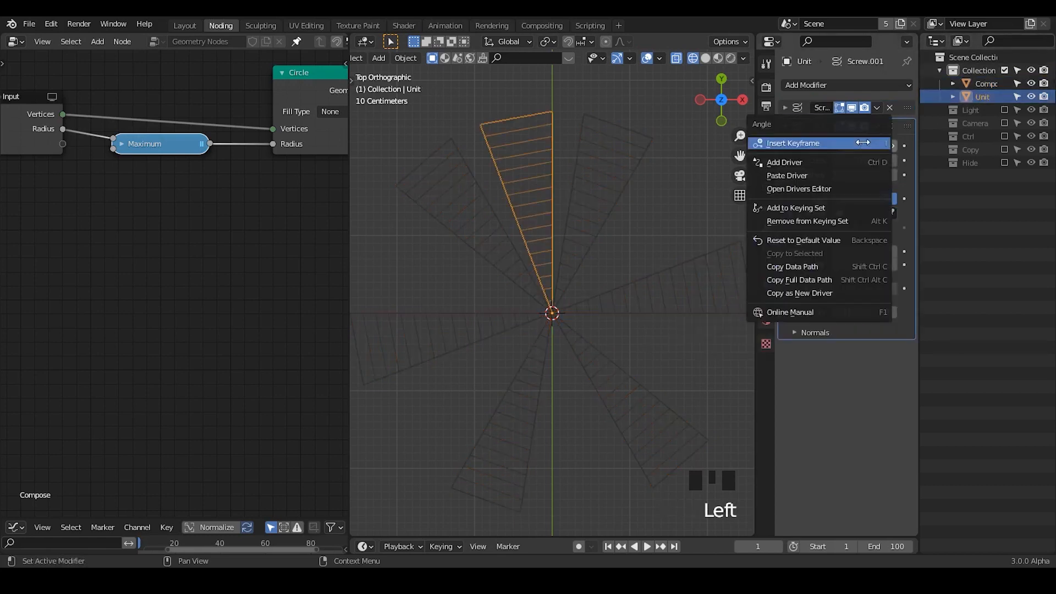
pyautogui.rightClick(827, 175)
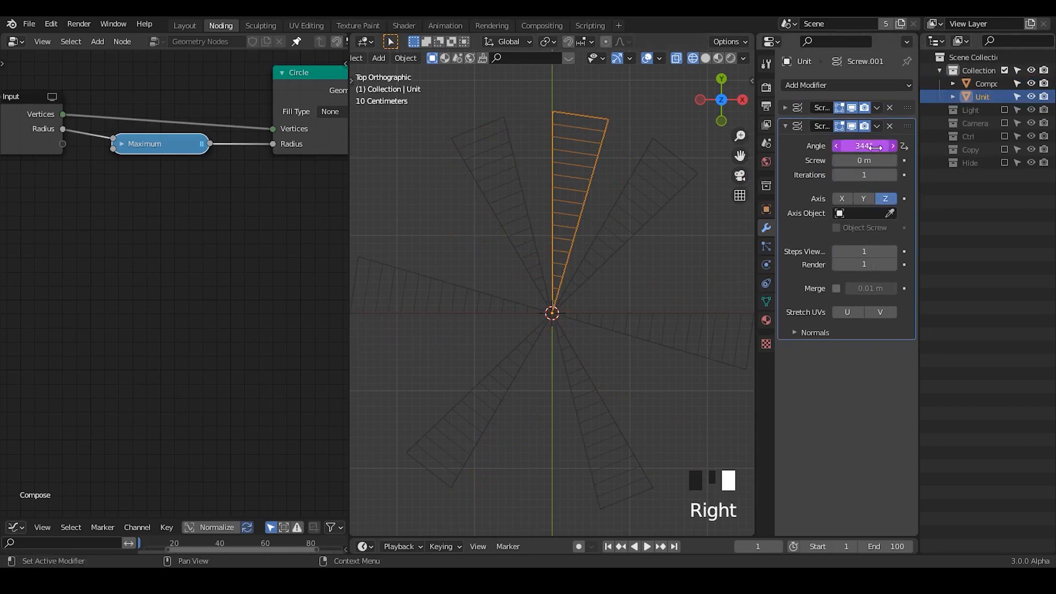
# - Rename the input variable to Vertices in the driver on the Angle of the Unit's second Screw modifier
pyautogui.rightClick(875, 147)
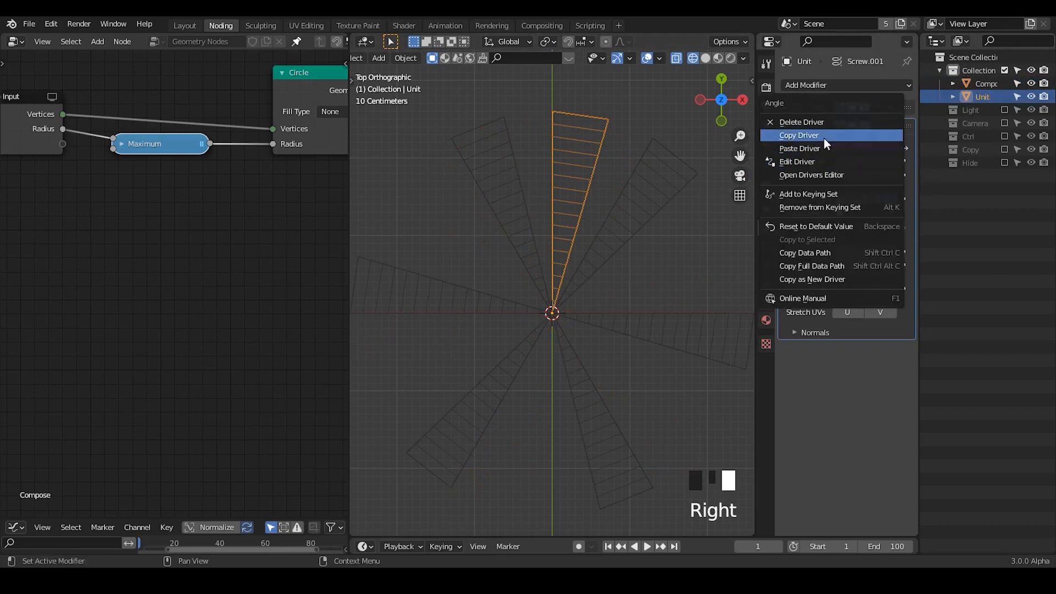
pyautogui.click(823, 159)
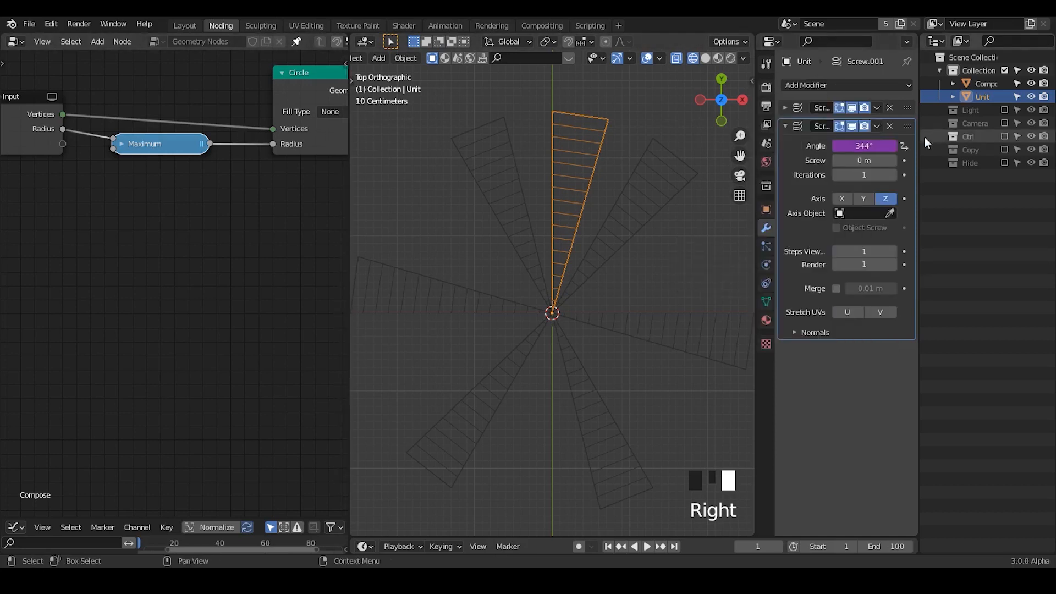
pyautogui.rightClick(858, 141)
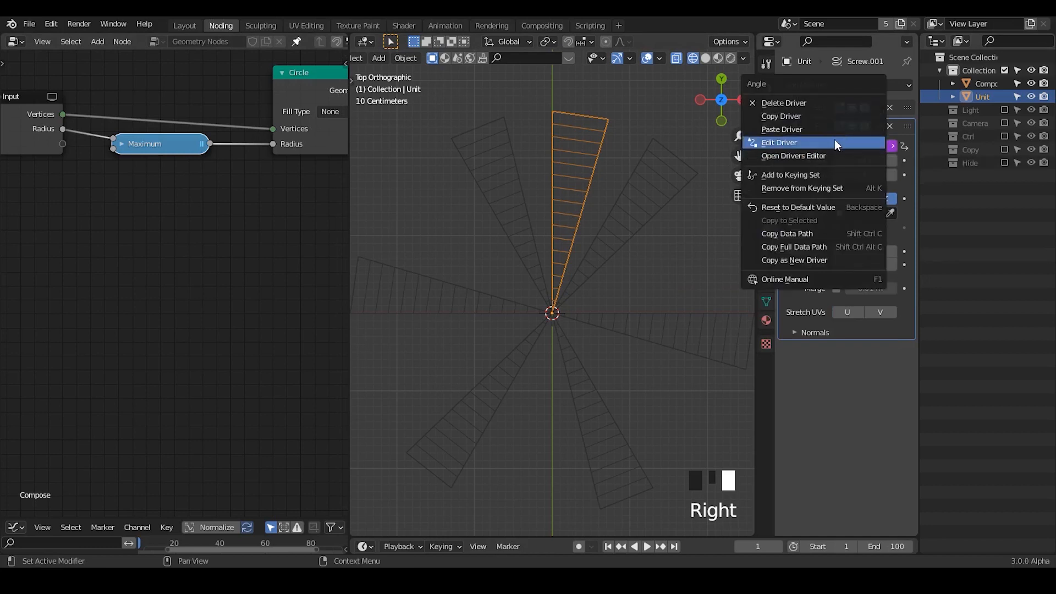
pyautogui.click(834, 143)
pyautogui.click(832, 214)
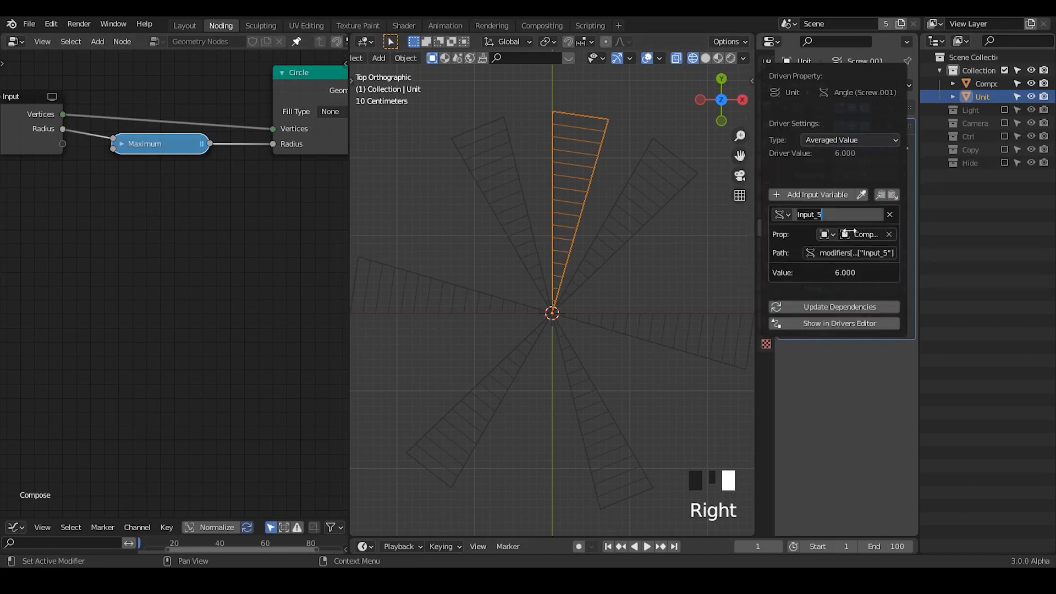
pyautogui.rightClick(841, 211)
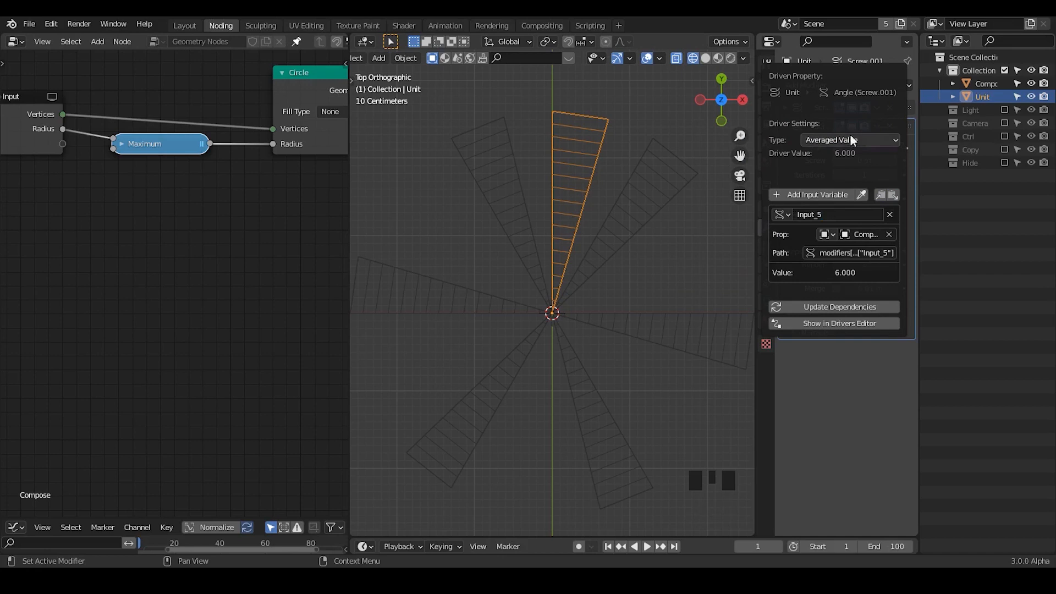
pyautogui.click(824, 215)
pyautogui.write('Vertices')
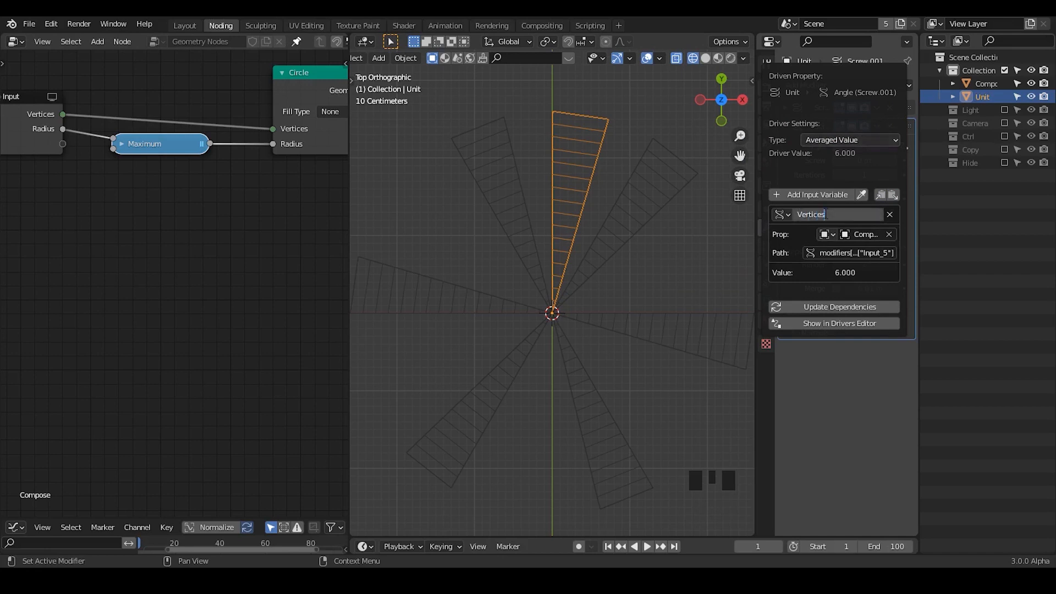
pyautogui.press('Return')
# - Set the Angle driver's type to Scripted Expression with the expression Vertices
pyautogui.click(855, 140)
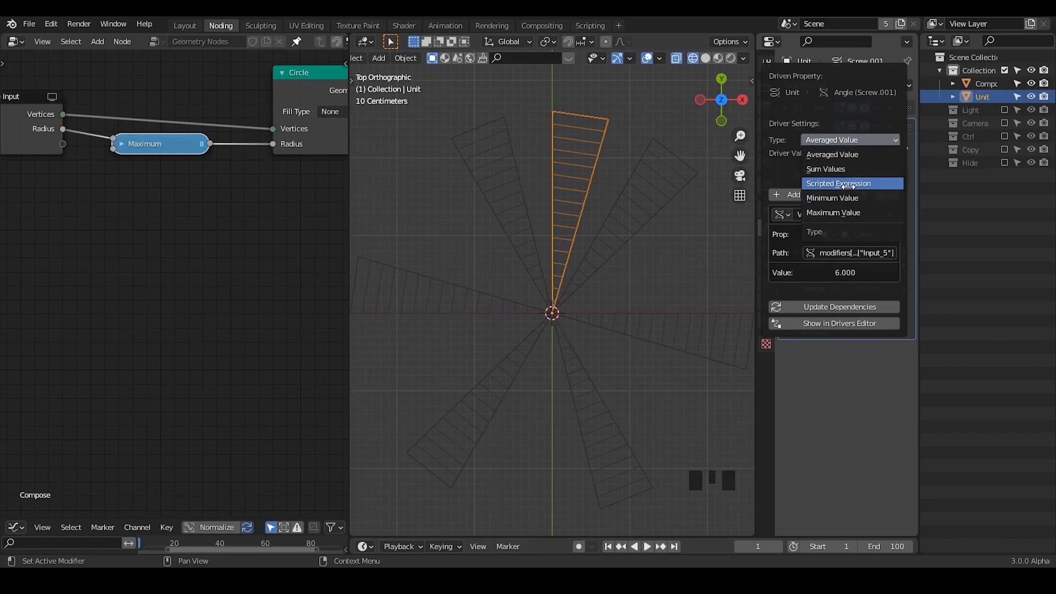
pyautogui.click(844, 184)
pyautogui.click(831, 197)
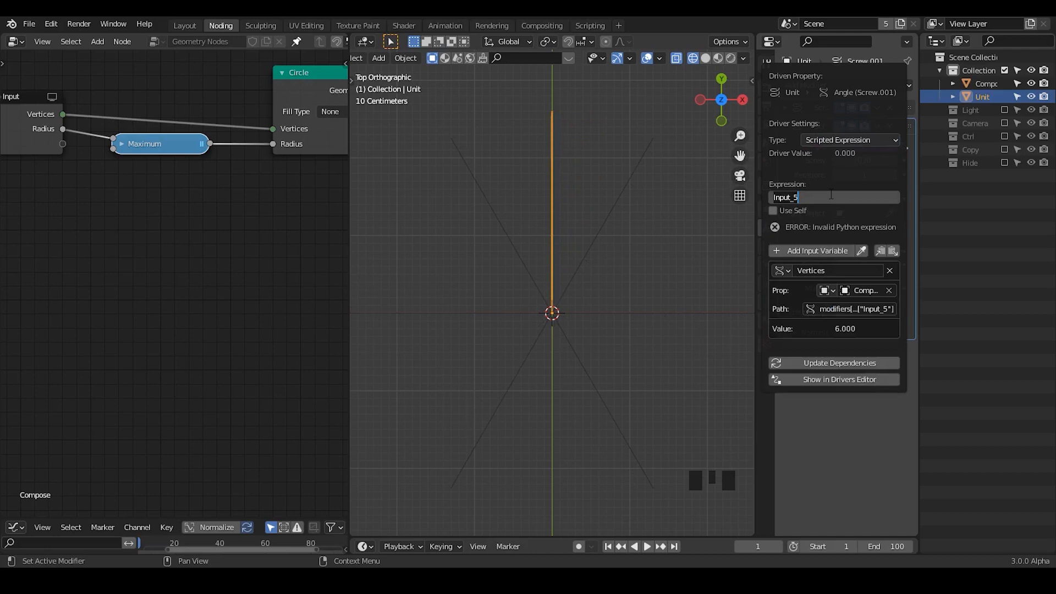
pyautogui.write('Vertices')
pyautogui.press('Return')
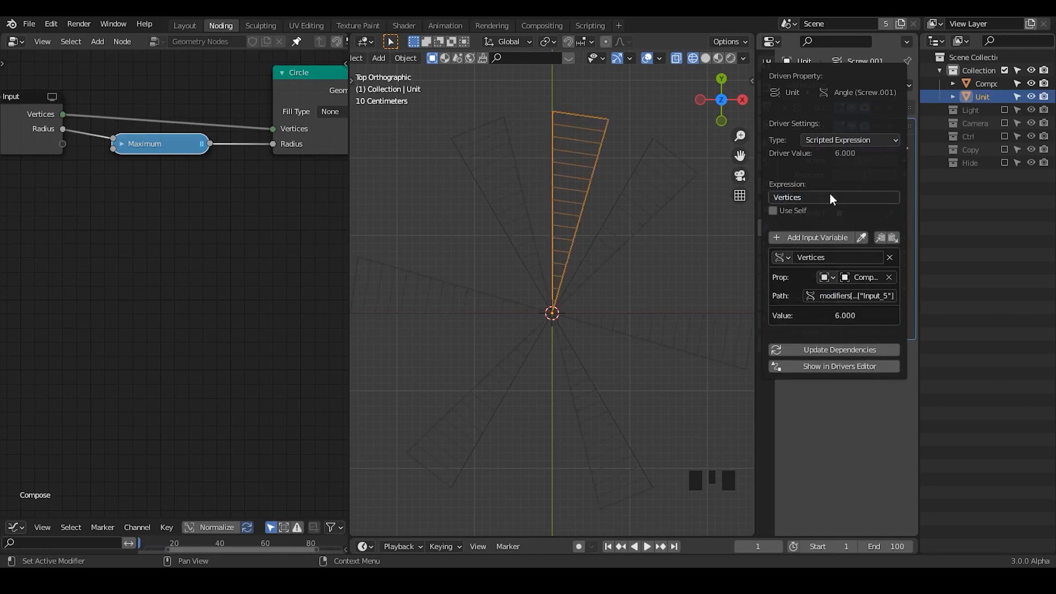
# - Try 360/Vertices as the Angle driver's expression
pyautogui.click(820, 198)
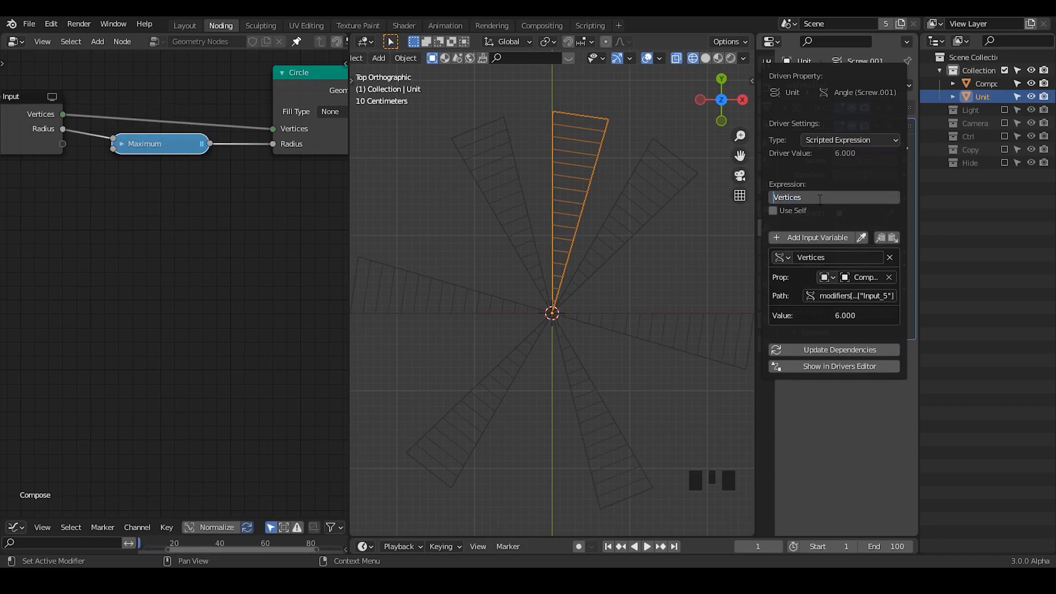
pyautogui.write('360/')
pyautogui.press('Return')
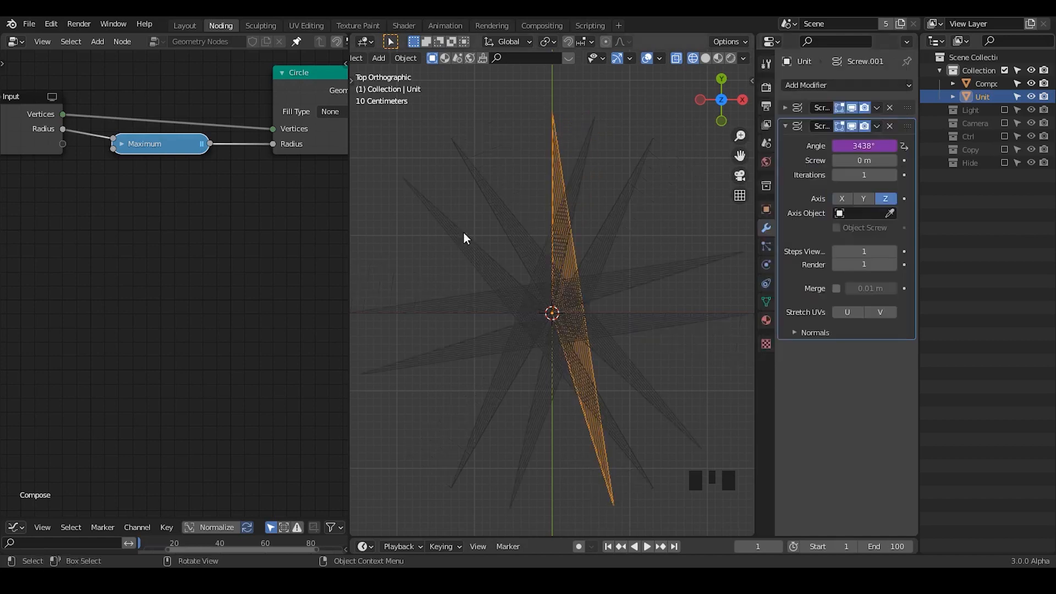
pyautogui.rightClick(865, 148)
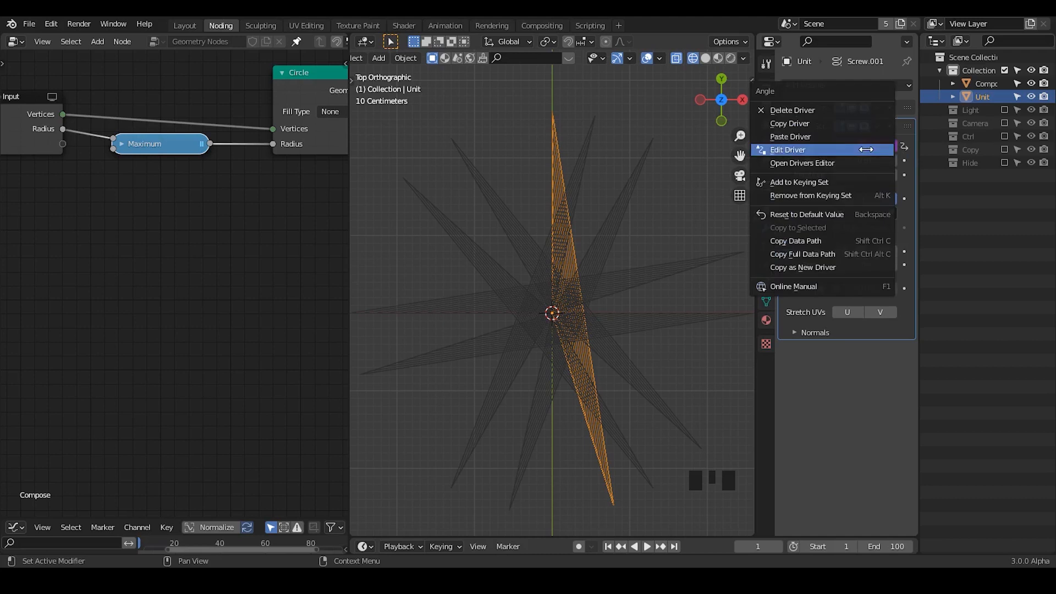
pyautogui.click(850, 148)
pyautogui.click(827, 207)
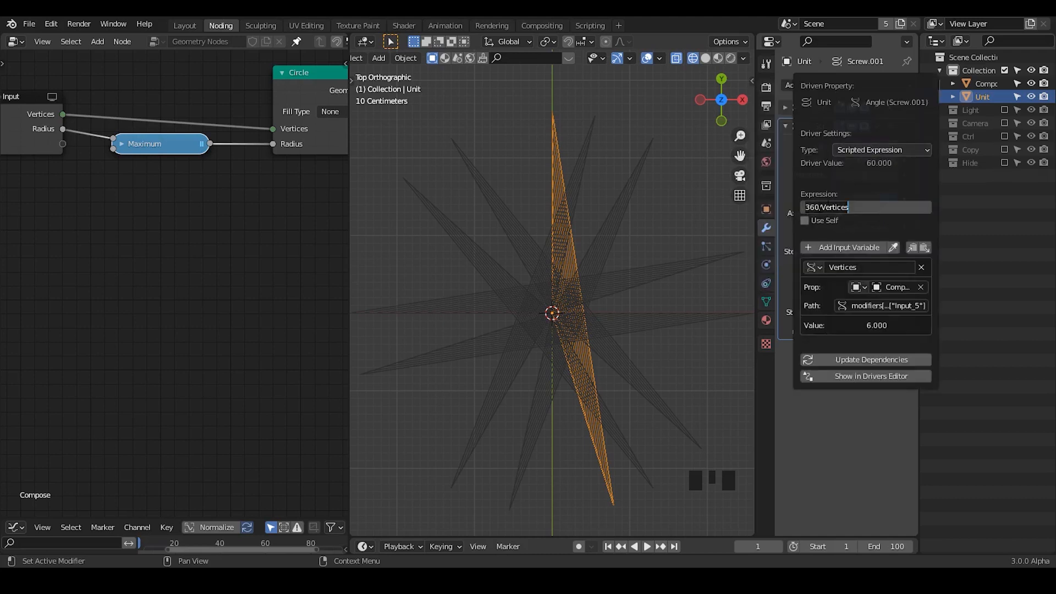
pyautogui.moveTo(819, 207); pyautogui.dragTo(772, 206)
pyautogui.click(804, 439)
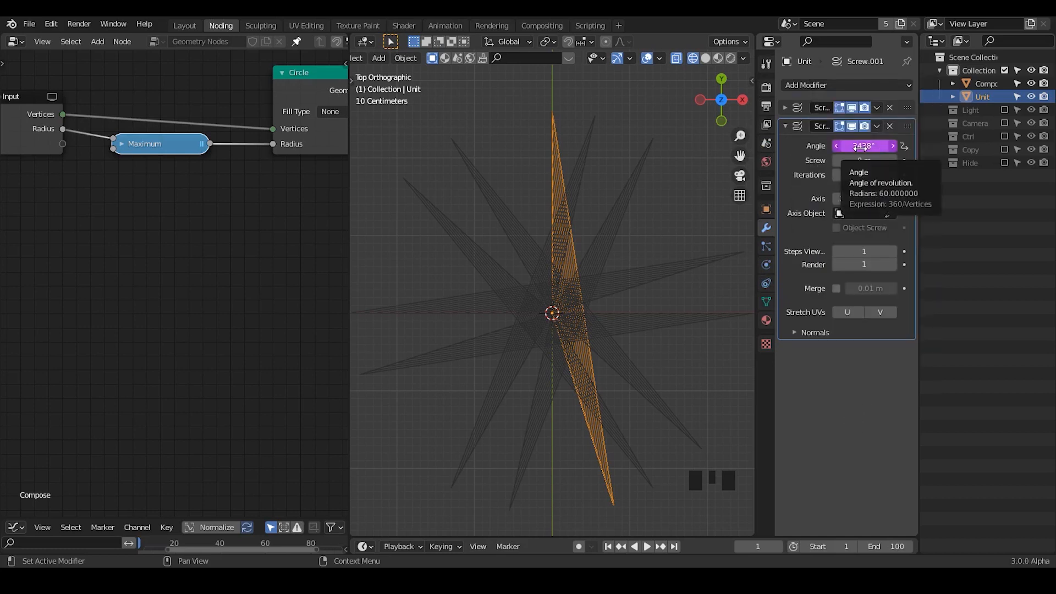
# - Set the Angle driver's expression to 2*pi/Vertices
pyautogui.rightClick(873, 148)
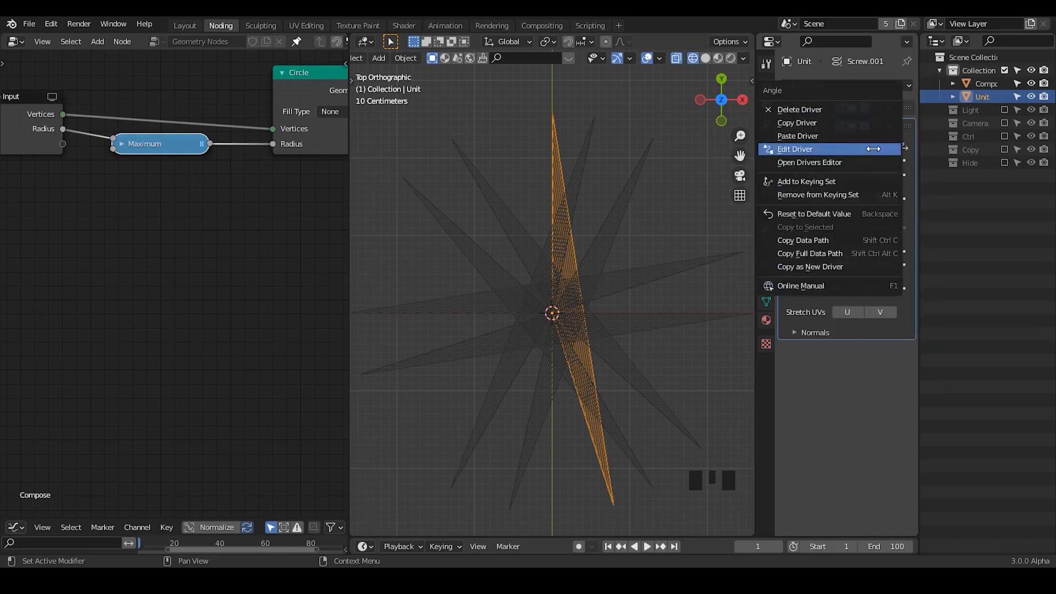
pyautogui.click(849, 150)
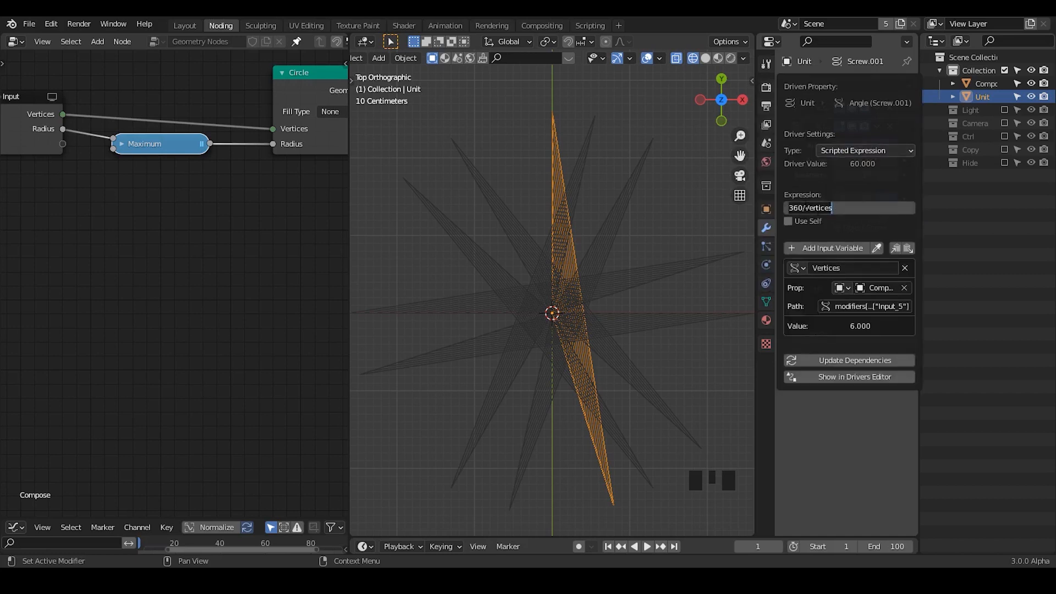
pyautogui.moveTo(803, 207); pyautogui.dragTo(768, 204)
pyautogui.write('2*pi')
pyautogui.press('Return')
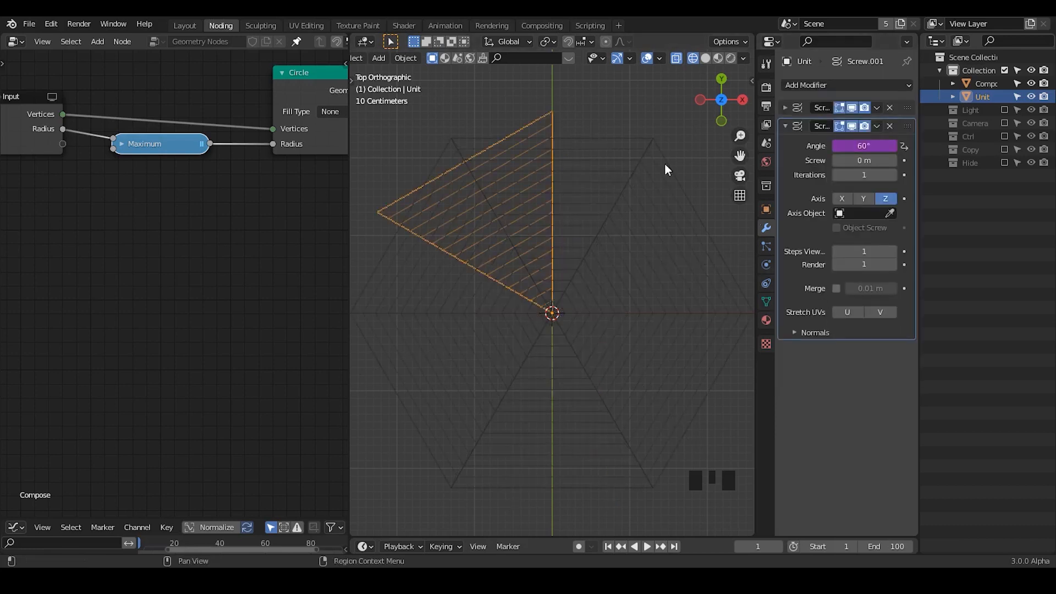
# - Switch the viewport to solid shading, hide the original Unit object and select Compose
pyautogui.click(704, 58)
pyautogui.click(607, 124)
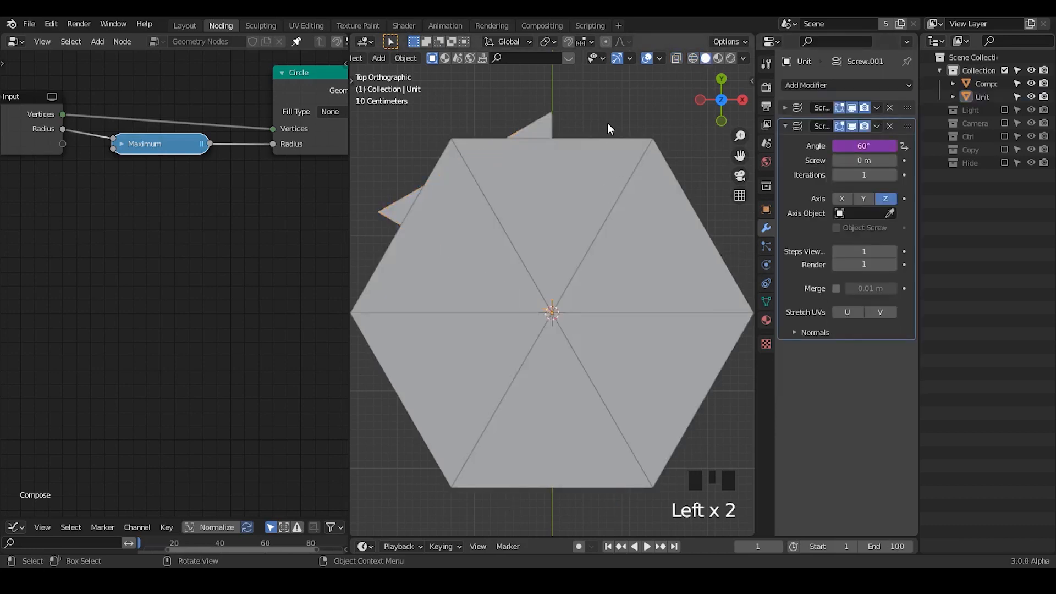
pyautogui.click(1030, 96)
pyautogui.click(566, 193)
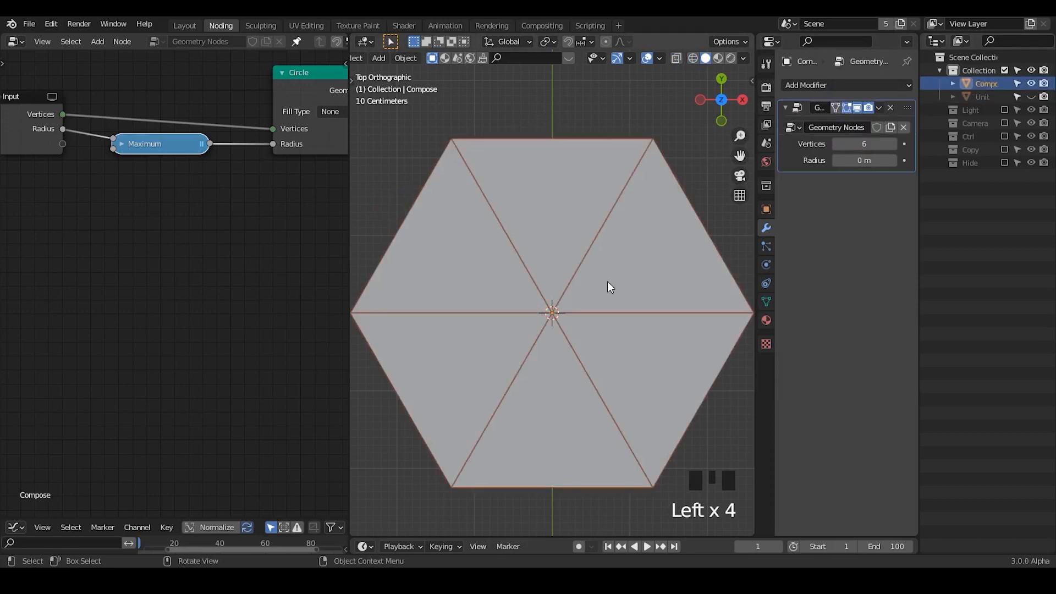
# - Test the Compose modifier's Radius and check the settings of the Maximum node
pyautogui.moveTo(857, 160)
pyautogui.mouseDown()
pyautogui.moveTo(929, 160)
pyautogui.moveTo(871, 160)
pyautogui.mouseUp()
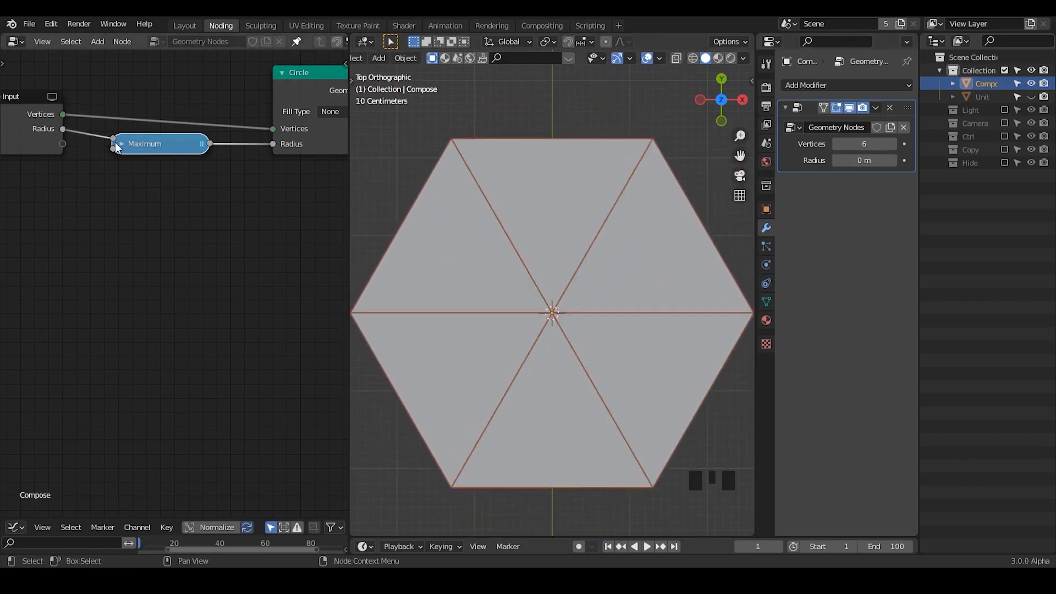
pyautogui.click(120, 143)
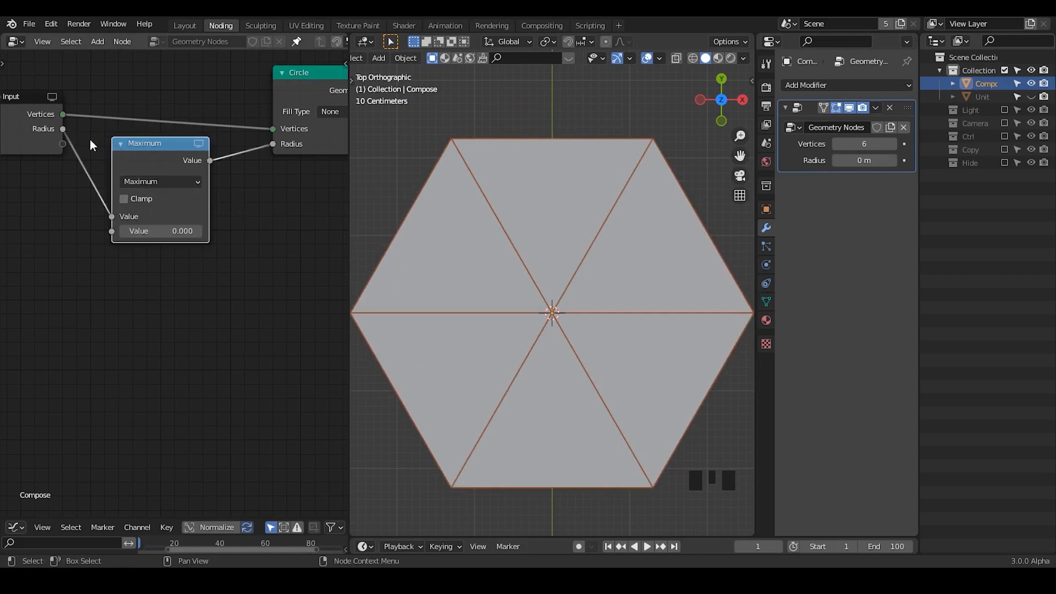
pyautogui.click(120, 143)
# - Raise the Compose modifier's Vertices to 11 and its Radius to about 0.96 m
pyautogui.keyDown('ctrl'); pyautogui.moveTo(629, 179); pyautogui.dragTo(915, 164, button='middle'); pyautogui.keyUp('ctrl')
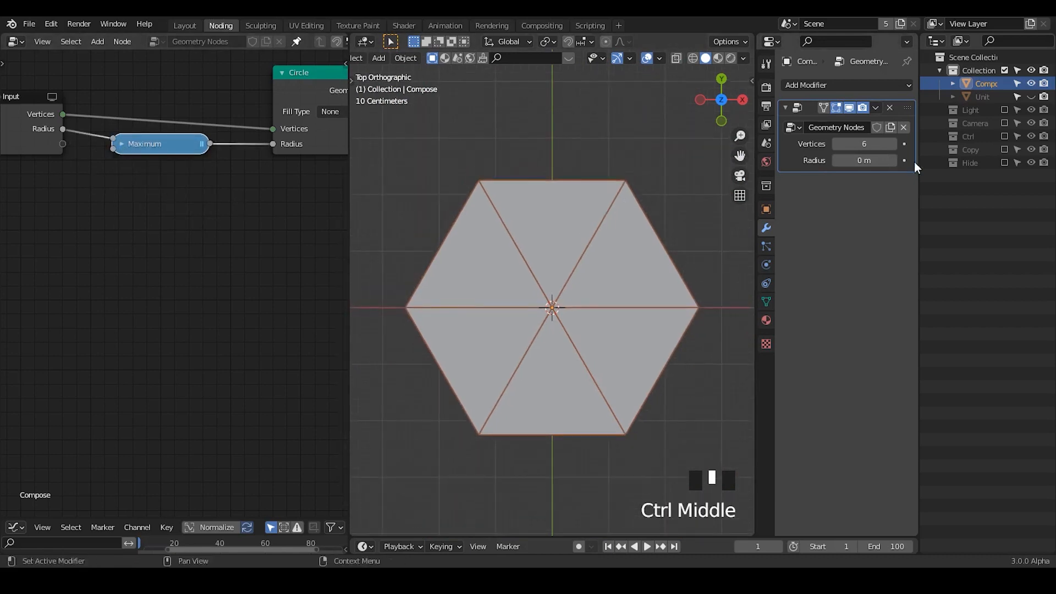
pyautogui.click(892, 144)
pyautogui.click(892, 144)
pyautogui.click(892, 144)
pyautogui.click(892, 144)
pyautogui.click(892, 144)
pyautogui.click(892, 144)
pyautogui.click(892, 144)
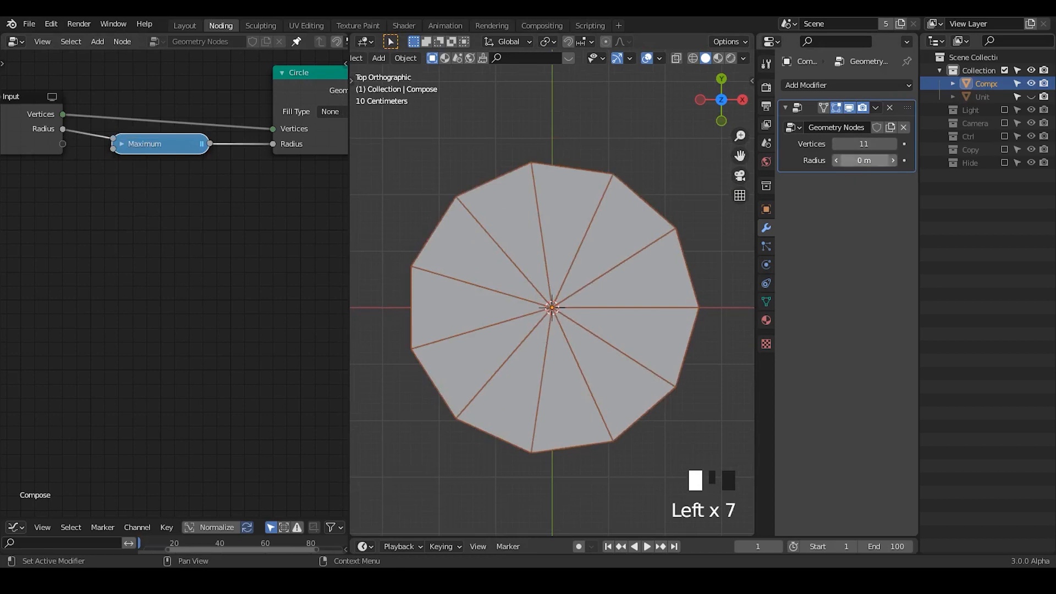
pyautogui.moveTo(863, 160); pyautogui.dragTo(910, 160)
# - Annotate the wedges and circle their inner tips around the origin, erasing the strokes again
pyautogui.moveTo(256, 227); pyautogui.dragTo(206, 228, button='middle')
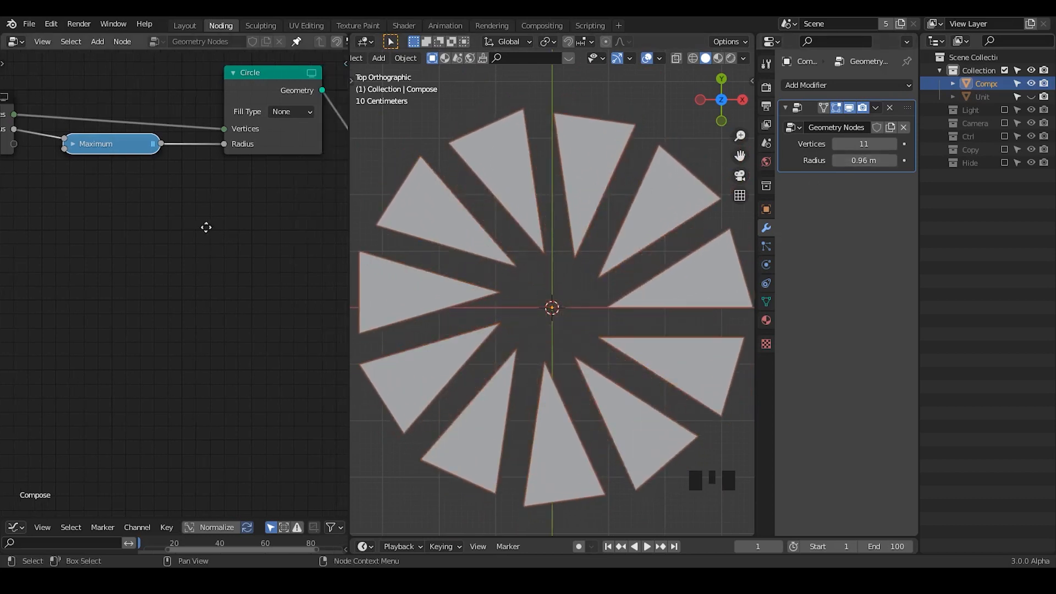
pyautogui.scroll(-2, 206, 227)
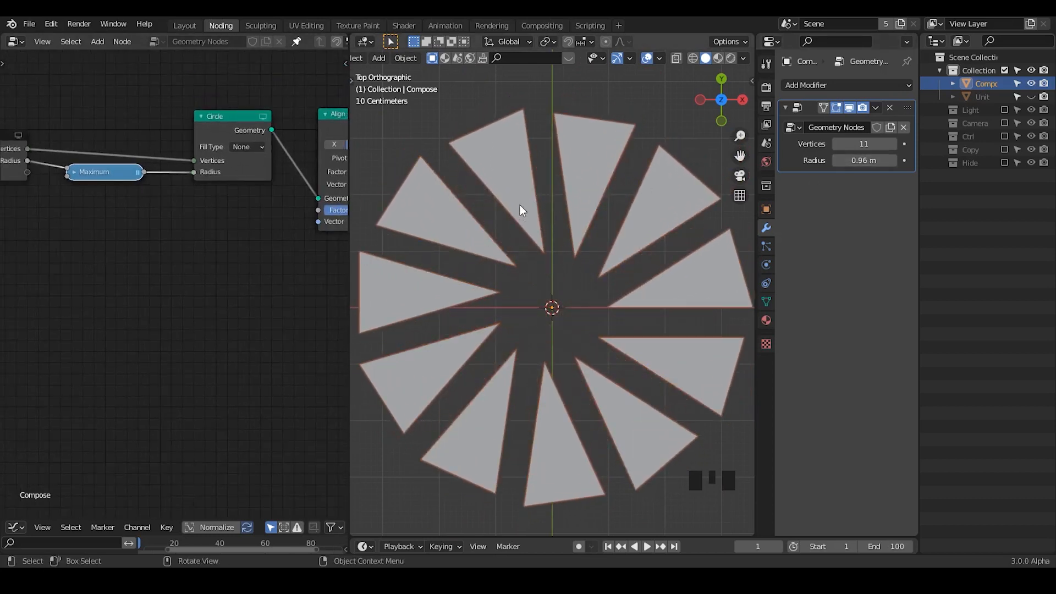
pyautogui.moveTo(482, 186); pyautogui.dragTo(562, 242)
pyautogui.moveTo(490, 193)
pyautogui.mouseDown(button='right')
pyautogui.moveTo(530, 229)
pyautogui.moveTo(522, 259)
pyautogui.mouseUp(button='right')
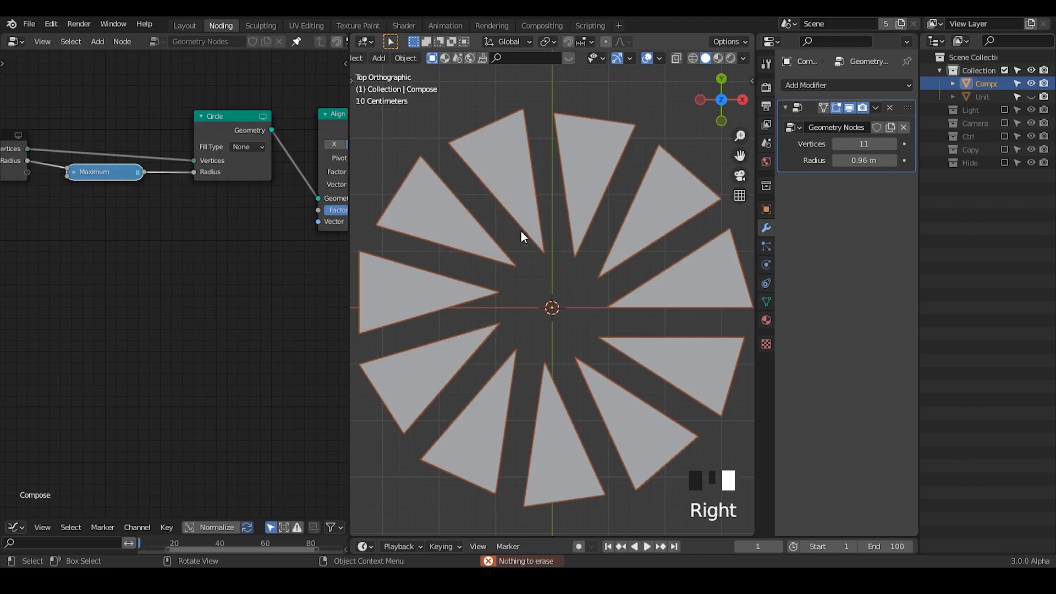
pyautogui.moveTo(552, 259)
pyautogui.mouseDown()
pyautogui.moveTo(561, 253)
pyautogui.moveTo(544, 347)
pyautogui.moveTo(573, 254)
pyautogui.mouseUp()
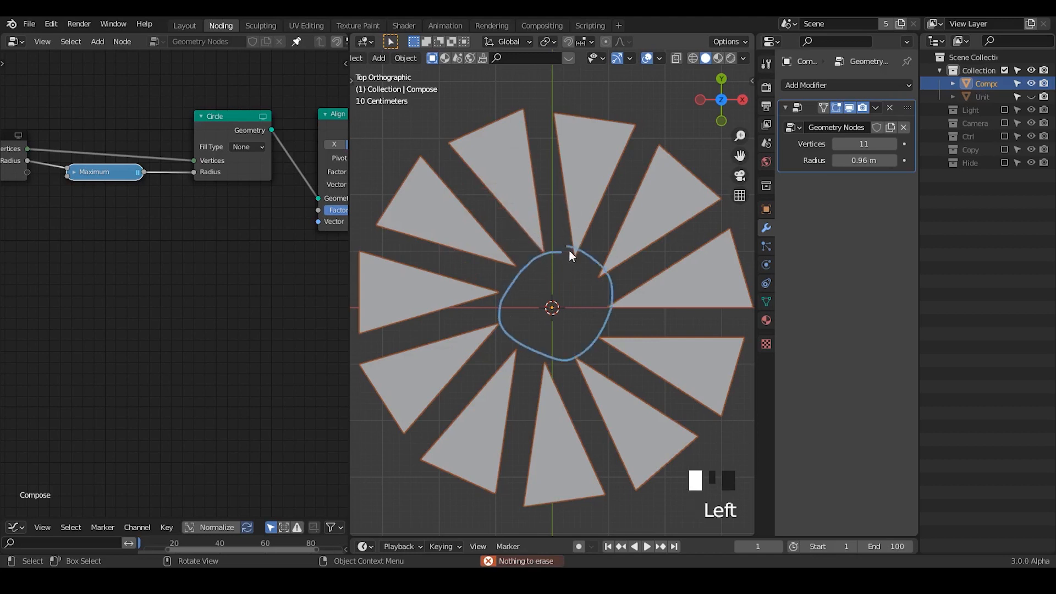
pyautogui.moveTo(573, 254)
pyautogui.mouseDown(button='right')
pyautogui.moveTo(577, 244)
pyautogui.moveTo(577, 369)
pyautogui.mouseUp(button='right')
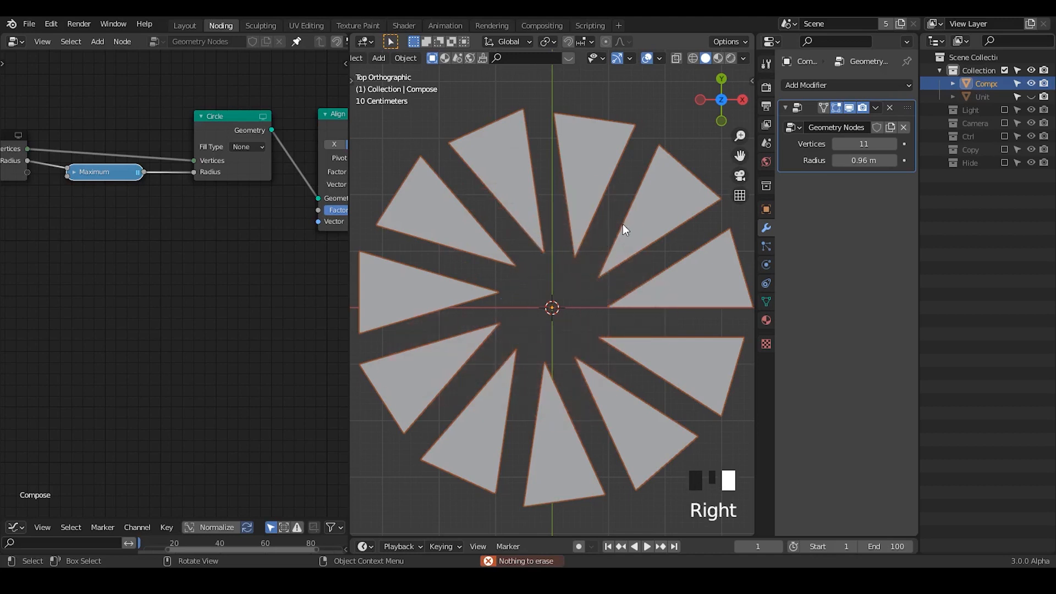
# - Move the Align Rotation to Vector node slightly away from Point Instance to make room between them
pyautogui.scroll(1, 297, 261)
pyautogui.moveTo(289, 260); pyautogui.dragTo(140, 244, button='middle')
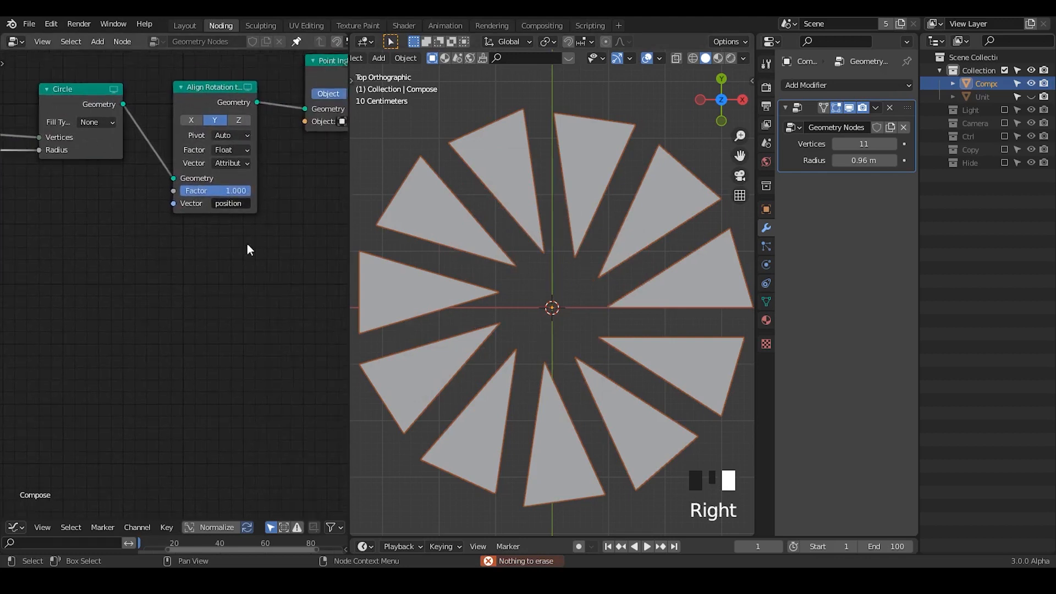
pyautogui.moveTo(259, 243); pyautogui.dragTo(187, 283, button='middle')
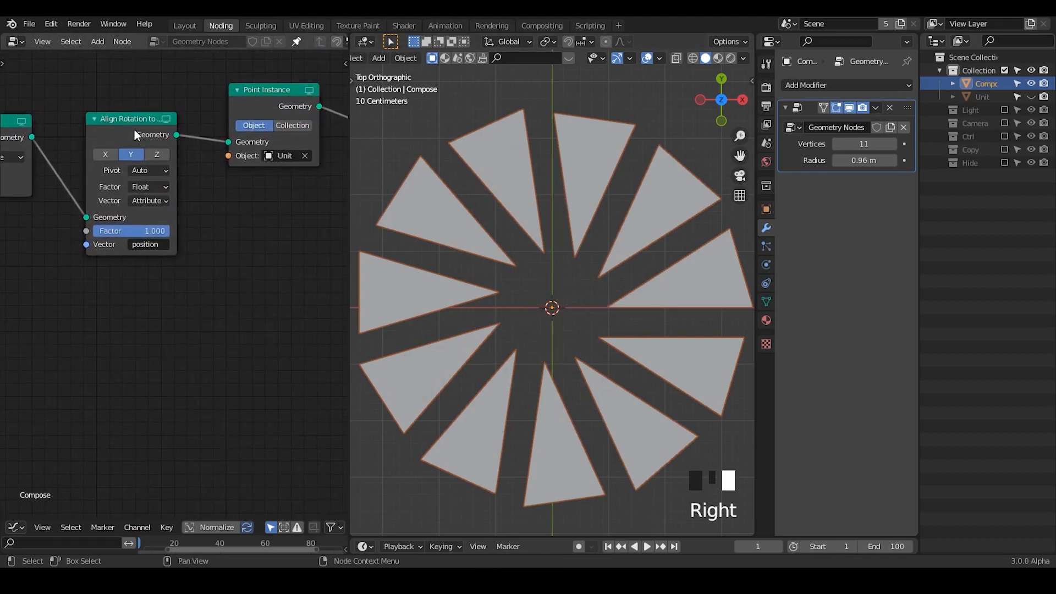
pyautogui.scroll(1, 116, 193)
pyautogui.moveTo(98, 232); pyautogui.dragTo(188, 228, button='middle')
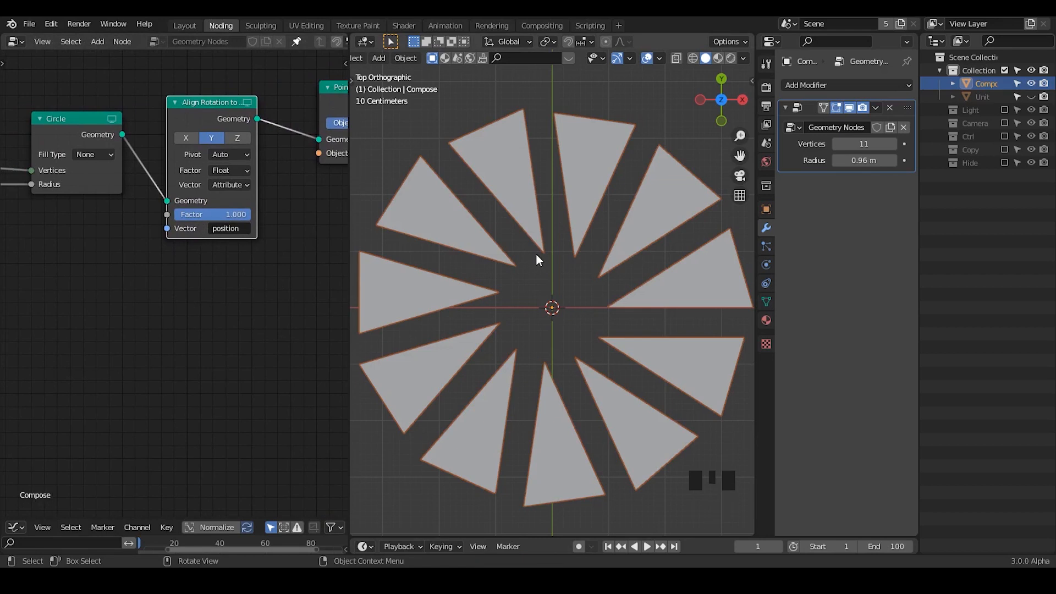
pyautogui.hotkey('shift', 'a')
pyautogui.press('s')
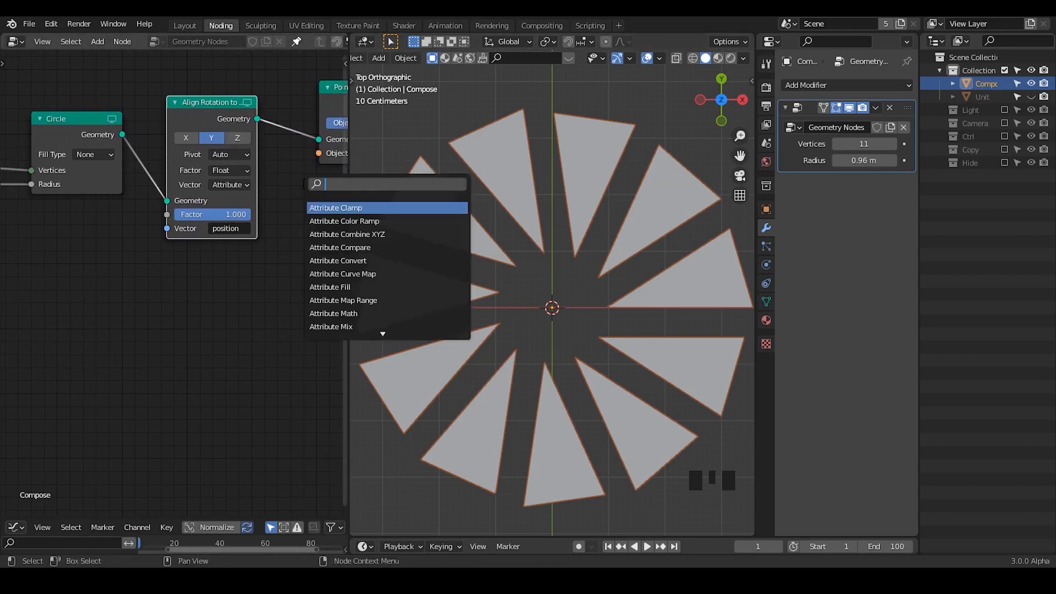
pyautogui.moveTo(196, 125); pyautogui.dragTo(182, 124)
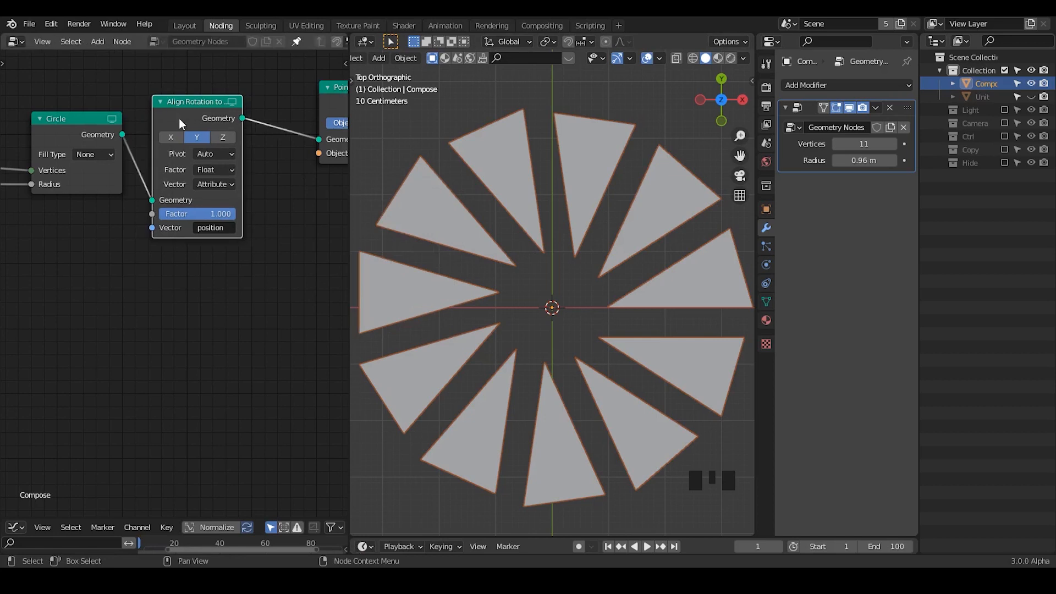
# - Insert a Point Rotate node between Align Rotation to Vector and Point Instance, and set its Z rotation to about 72.9°
pyautogui.moveTo(302, 160); pyautogui.dragTo(247, 151, button='middle')
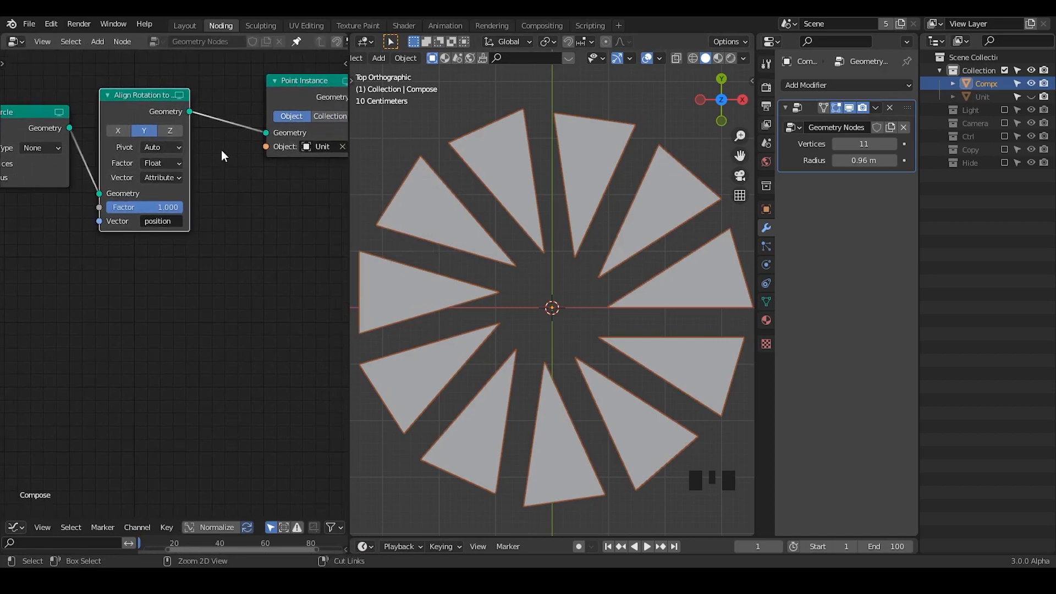
pyautogui.hotkey('shift', 'a')
pyautogui.press('s')
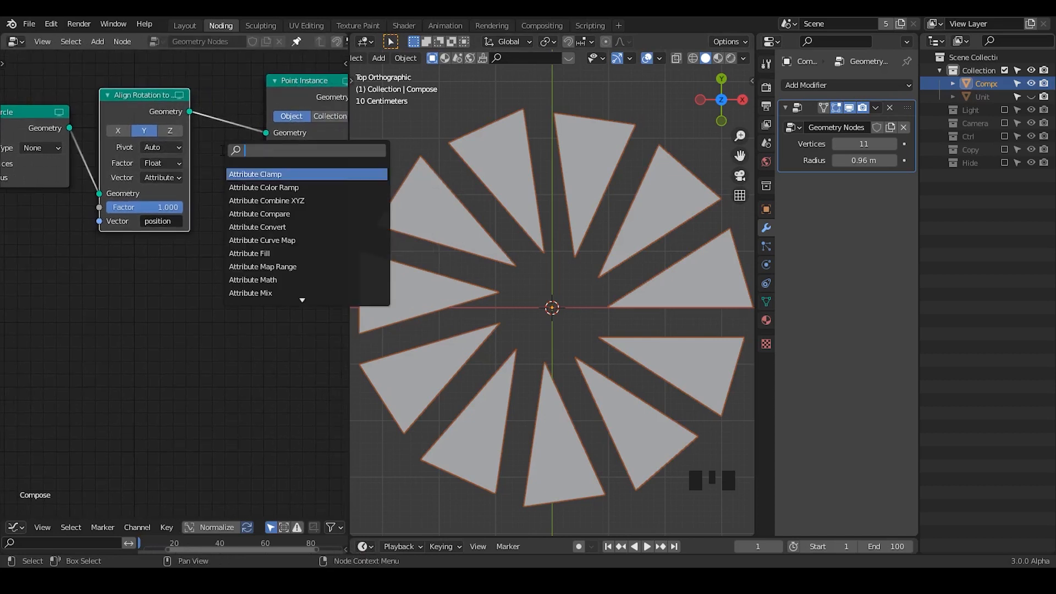
pyautogui.write('point rot')
pyautogui.press('Return')
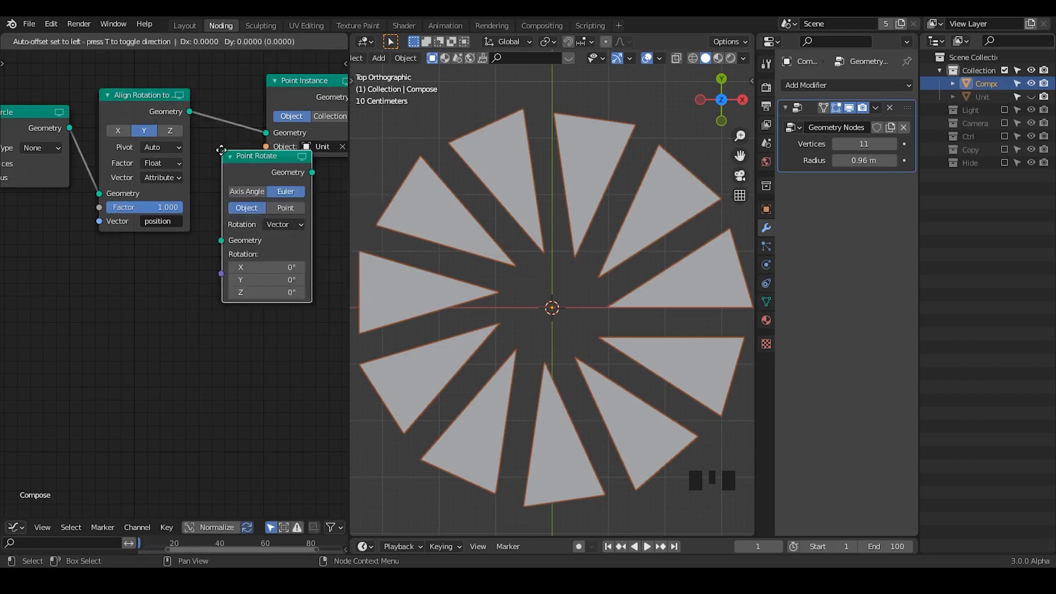
pyautogui.click(207, 112)
pyautogui.scroll(1, 181, 229)
pyautogui.moveTo(180, 229); pyautogui.dragTo(242, 213, button='middle')
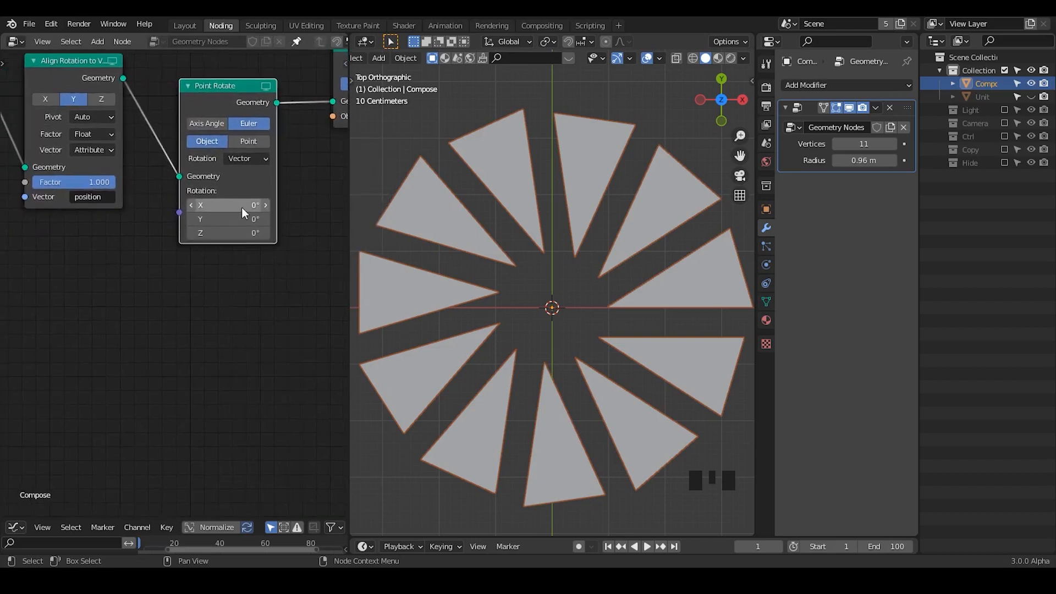
pyautogui.moveTo(242, 232); pyautogui.dragTo(295, 232)
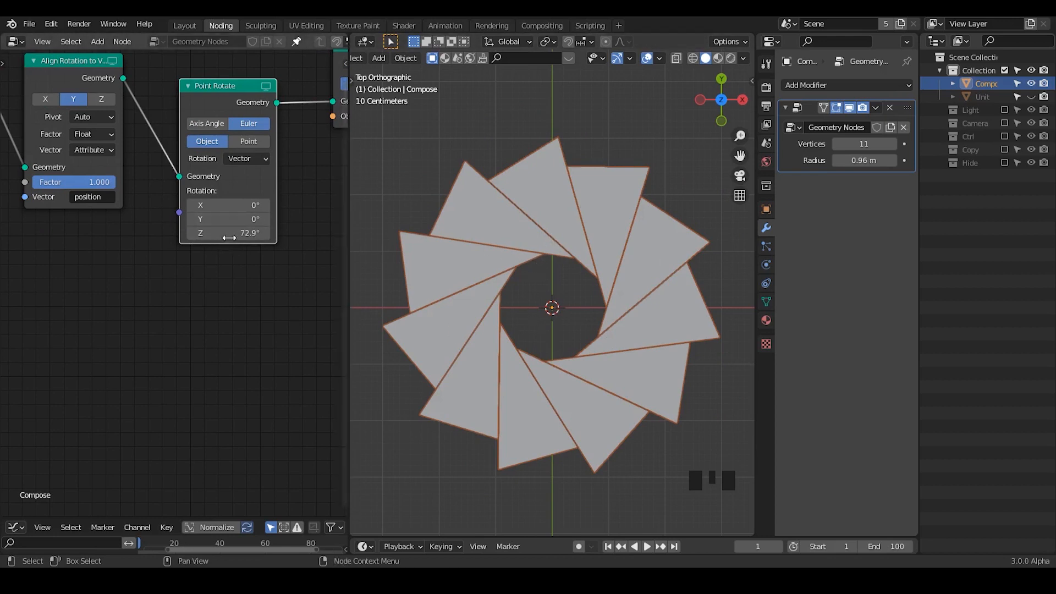
pyautogui.moveTo(347, 230); pyautogui.dragTo(404, 230)
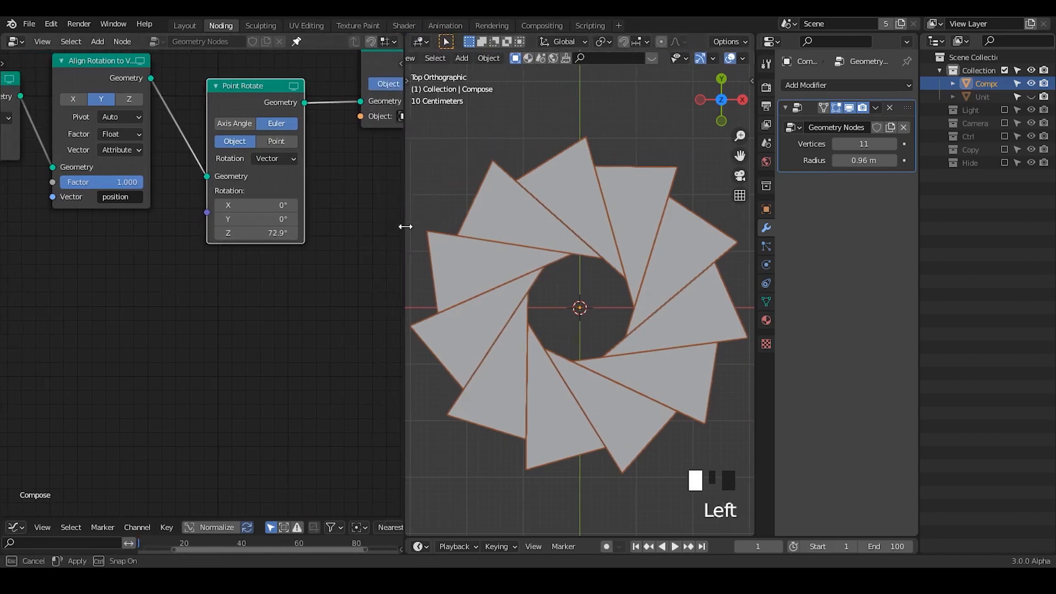
# - Set the Compose modifier to 7 Vertices and a 2 m Radius, and adjust Point Rotate's Z rotation to about 64.8°
pyautogui.moveTo(845, 160)
pyautogui.mouseDown()
pyautogui.moveTo(792, 160)
pyautogui.moveTo(880, 160)
pyautogui.moveTo(814, 160)
pyautogui.moveTo(858, 160)
pyautogui.mouseUp()
pyautogui.moveTo(864, 160)
pyautogui.mouseDown()
pyautogui.moveTo(888, 160)
pyautogui.moveTo(846, 143)
pyautogui.moveTo(859, 143)
pyautogui.mouseUp()
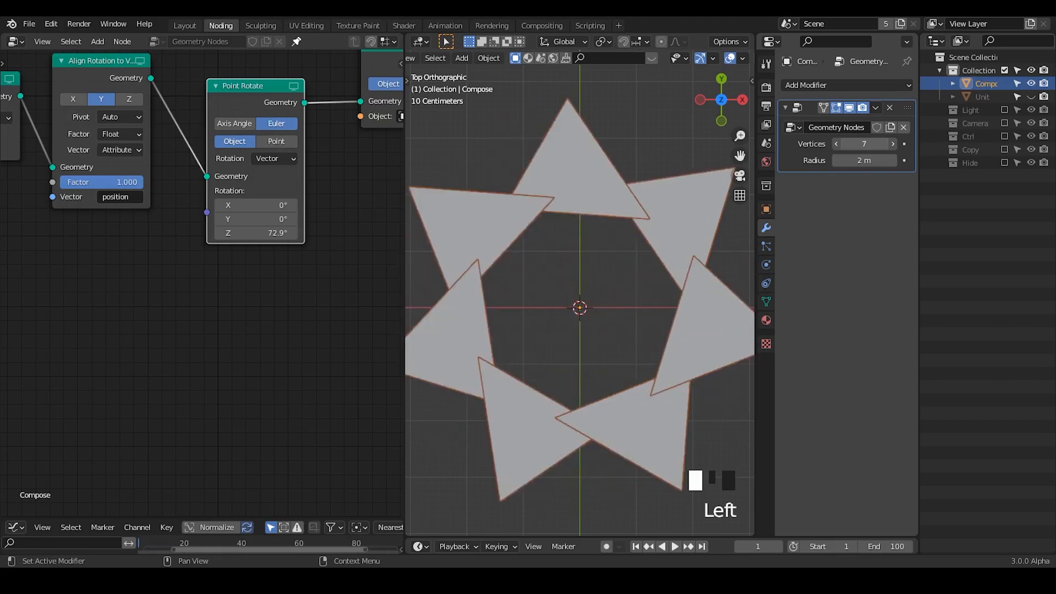
pyautogui.moveTo(255, 233)
pyautogui.mouseDown()
pyautogui.moveTo(241, 233)
pyautogui.moveTo(258, 233)
pyautogui.mouseUp()
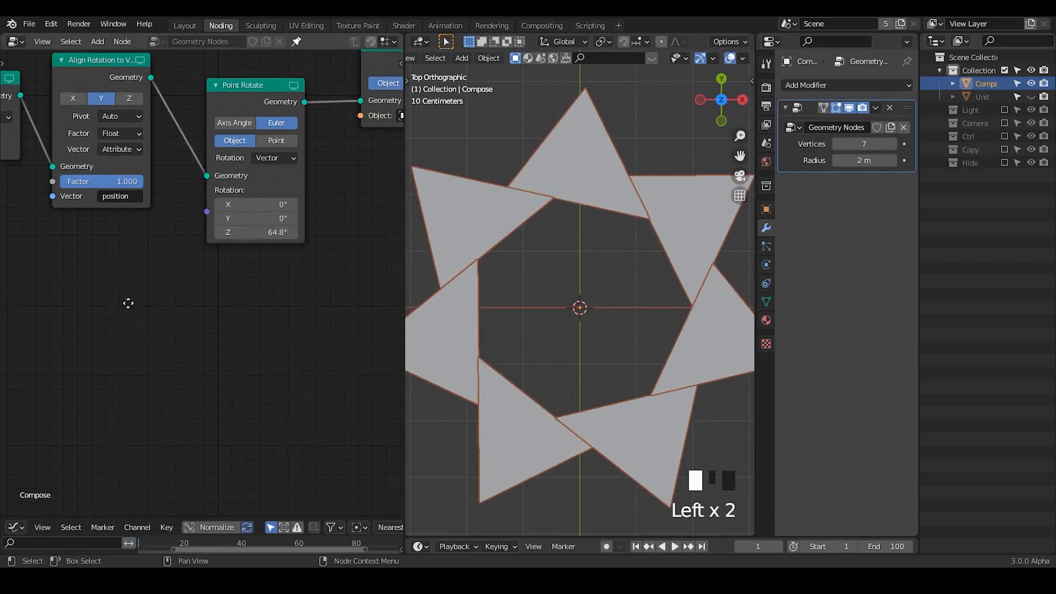
# - Set the Compose modifier's Vertices to 12 and adjust Point Rotate's Z rotation to about 73.7° to narrow the gaps
pyautogui.moveTo(191, 302); pyautogui.dragTo(344, 282, button='middle')
pyautogui.moveTo(190, 285)
pyautogui.mouseDown(button='middle')
pyautogui.moveTo(290, 289)
pyautogui.moveTo(130, 306)
pyautogui.mouseUp(button='middle')
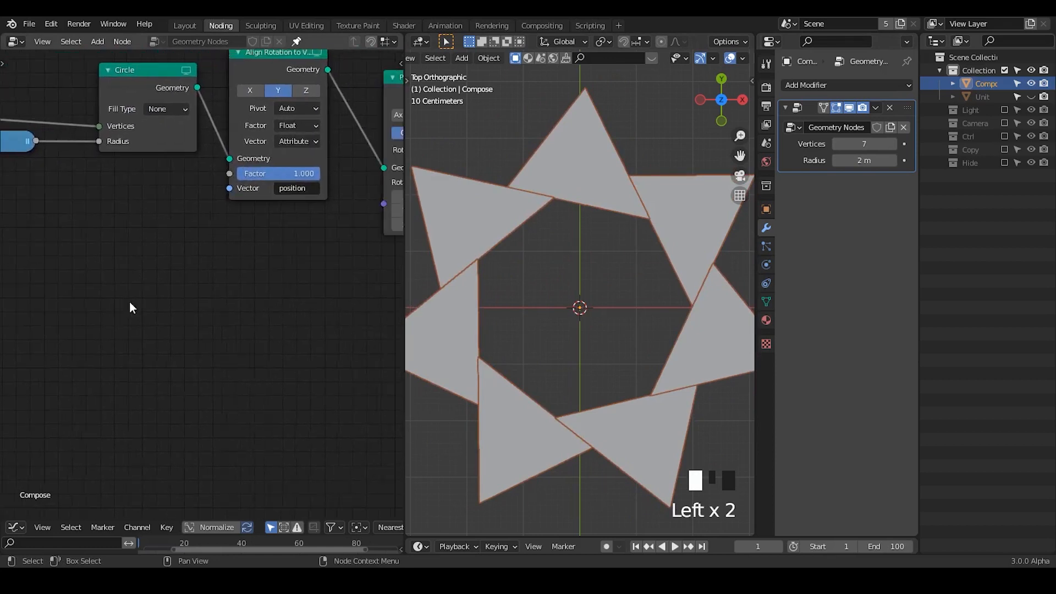
pyautogui.moveTo(266, 280); pyautogui.dragTo(207, 292, button='middle')
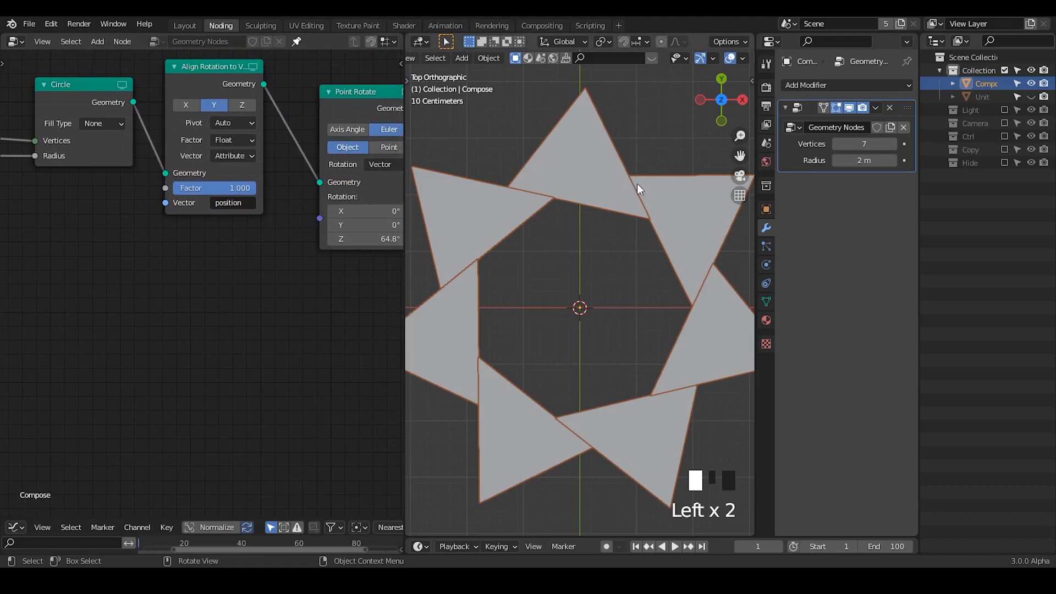
pyautogui.write('12')
pyautogui.click(865, 214)
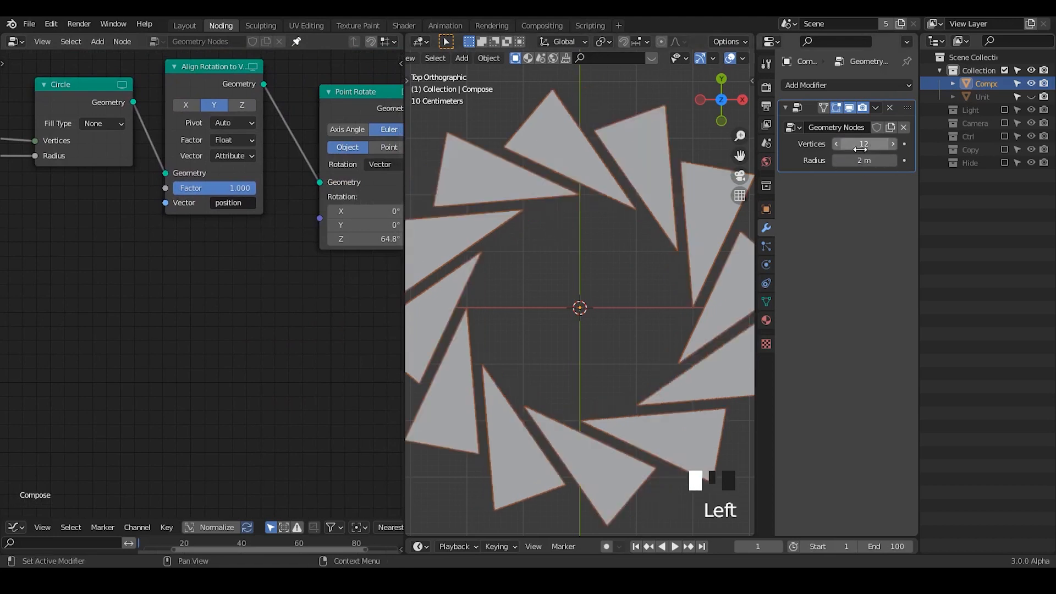
pyautogui.moveTo(363, 239); pyautogui.dragTo(392, 240)
pyautogui.moveTo(342, 302); pyautogui.dragTo(309, 298, button='middle')
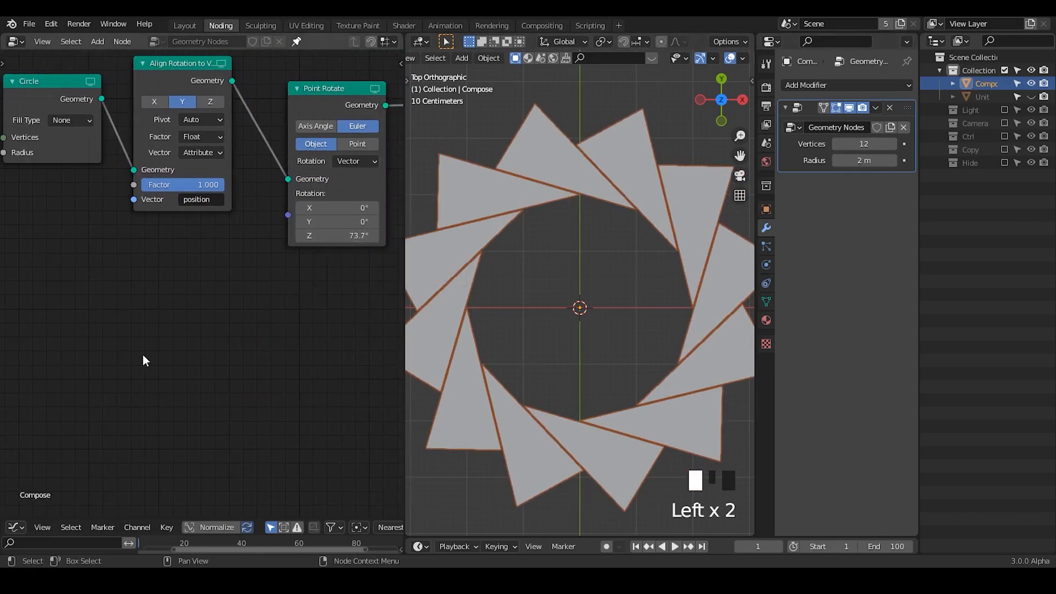
# - Switch Point Rotate to Point space and fine-tune its Z rotation to about 74.6°
pyautogui.click(354, 145)
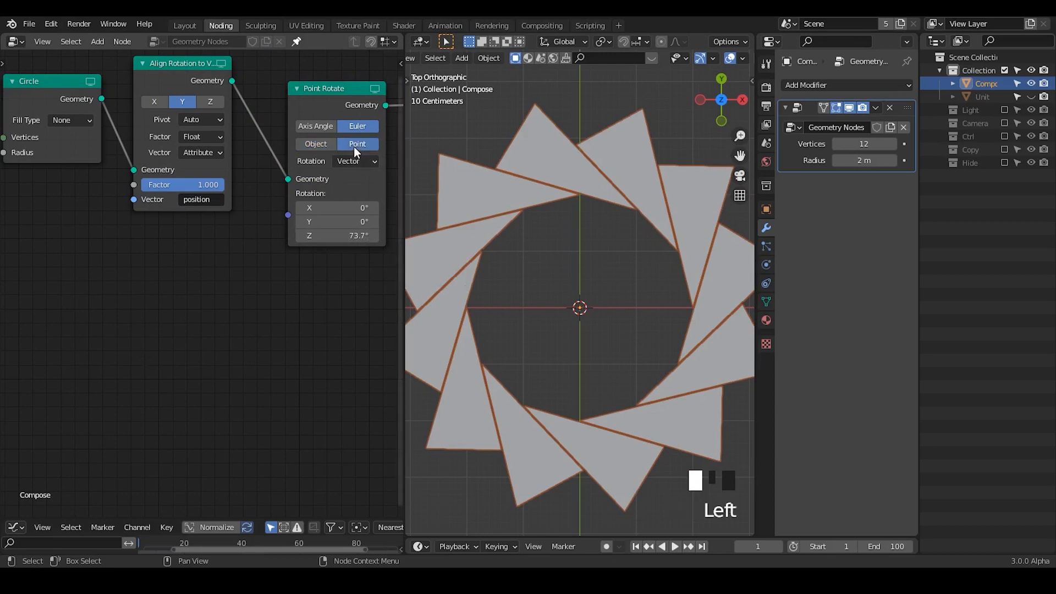
pyautogui.moveTo(336, 236)
pyautogui.mouseDown()
pyautogui.moveTo(351, 235)
pyautogui.moveTo(329, 235)
pyautogui.moveTo(338, 235)
pyautogui.mouseUp()
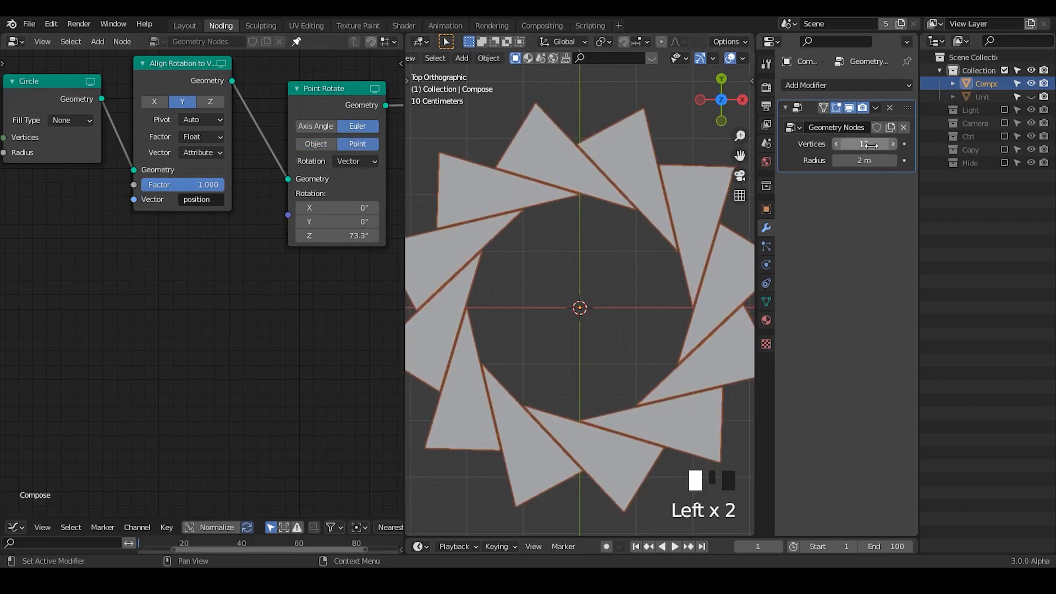
pyautogui.moveTo(863, 160)
pyautogui.mouseDown()
pyautogui.moveTo(841, 160)
pyautogui.moveTo(863, 160)
pyautogui.mouseUp()
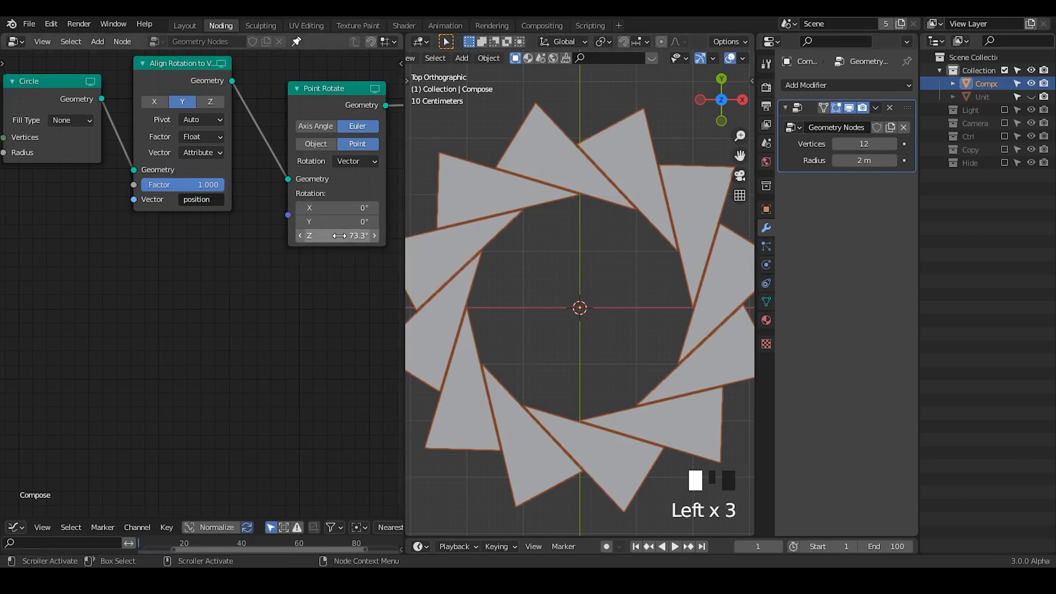
pyautogui.moveTo(347, 235)
pyautogui.mouseDown()
pyautogui.moveTo(335, 235)
pyautogui.moveTo(349, 235)
pyautogui.mouseUp()
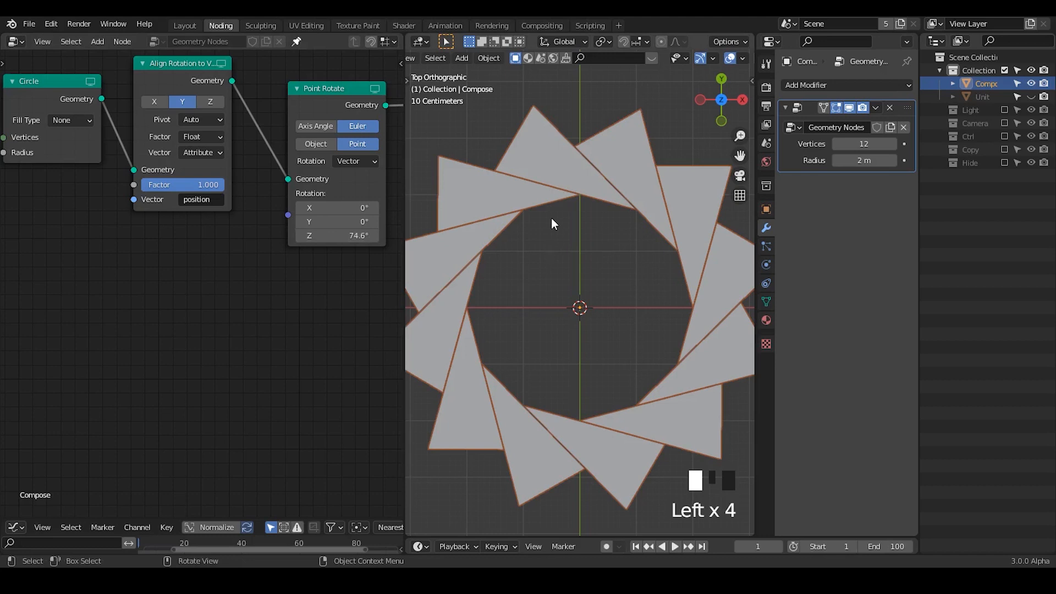
# - Test the ring with 8 and 27 Vertices, adjusting Point Rotate's Z rotation to about 67.3° and 81.4° respectively
pyautogui.moveTo(864, 143)
pyautogui.mouseDown()
pyautogui.moveTo(849, 143)
pyautogui.moveTo(892, 144)
pyautogui.moveTo(853, 143)
pyautogui.mouseUp()
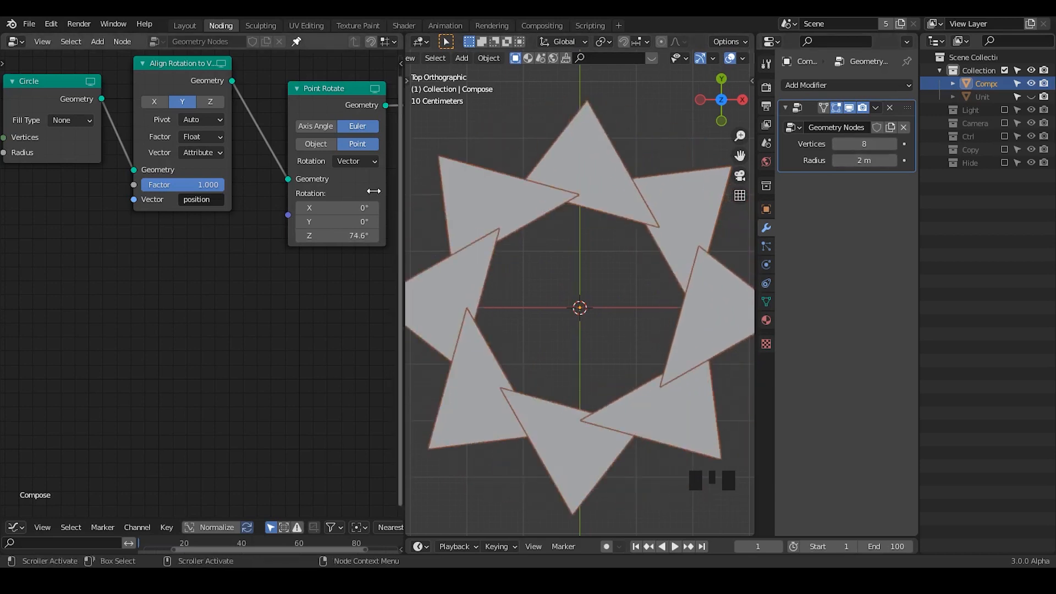
pyautogui.moveTo(336, 236); pyautogui.dragTo(322, 235)
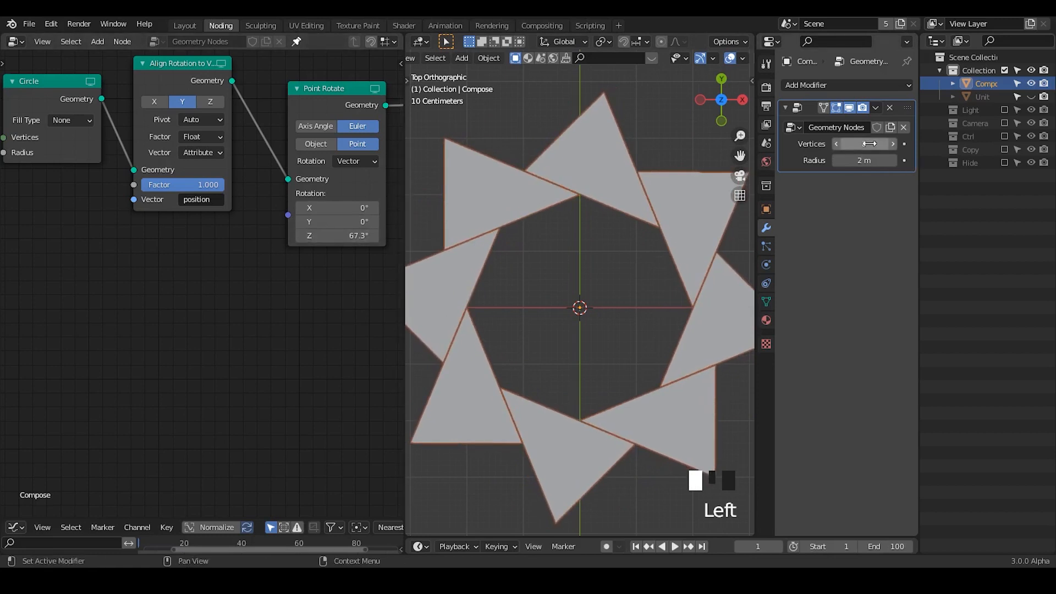
pyautogui.moveTo(869, 143)
pyautogui.mouseDown()
pyautogui.moveTo(907, 144)
pyautogui.moveTo(876, 144)
pyautogui.moveTo(889, 144)
pyautogui.mouseUp()
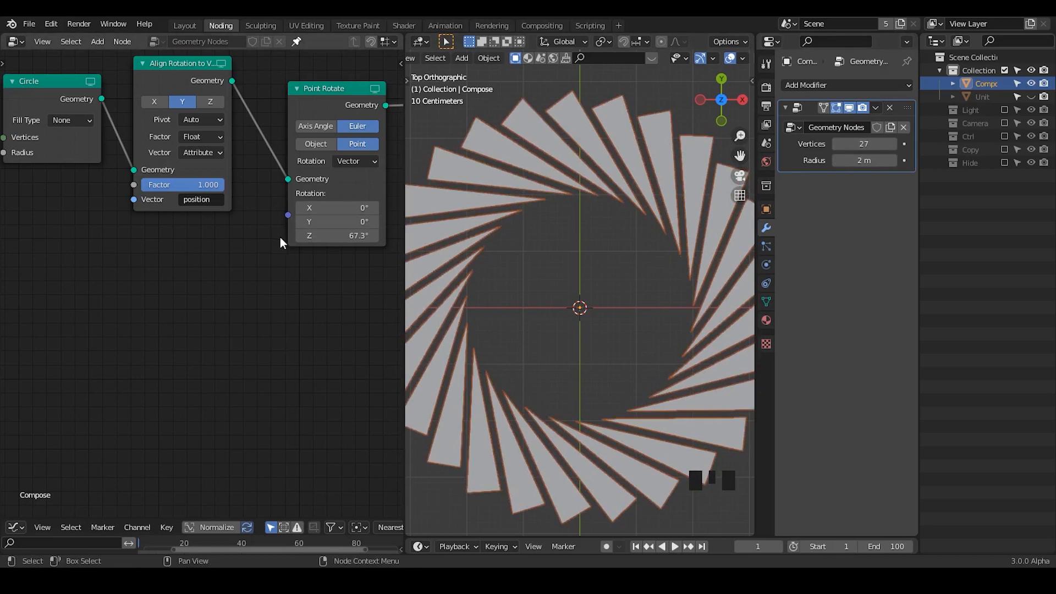
pyautogui.moveTo(341, 235)
pyautogui.mouseDown()
pyautogui.moveTo(361, 236)
pyautogui.moveTo(342, 235)
pyautogui.mouseUp()
pyautogui.click(359, 231)
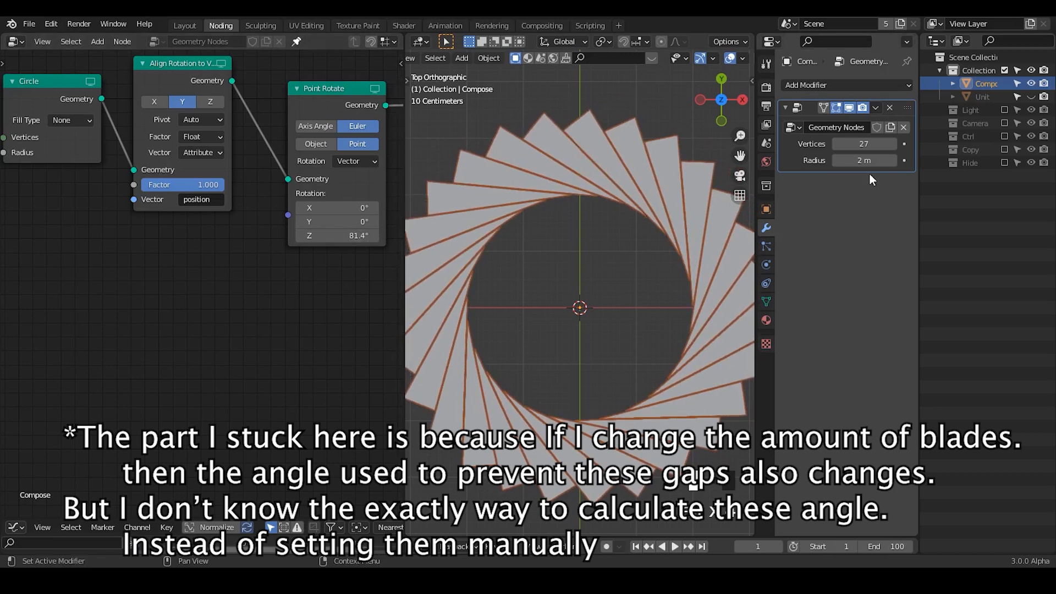
# - Set Point Rotate's Z rotation to about 61.2° and reduce the Compose modifier's Radius to about 1.11 m
pyautogui.moveTo(872, 160)
pyautogui.mouseDown()
pyautogui.moveTo(841, 160)
pyautogui.moveTo(869, 160)
pyautogui.mouseUp()
pyautogui.moveTo(363, 235); pyautogui.dragTo(341, 235)
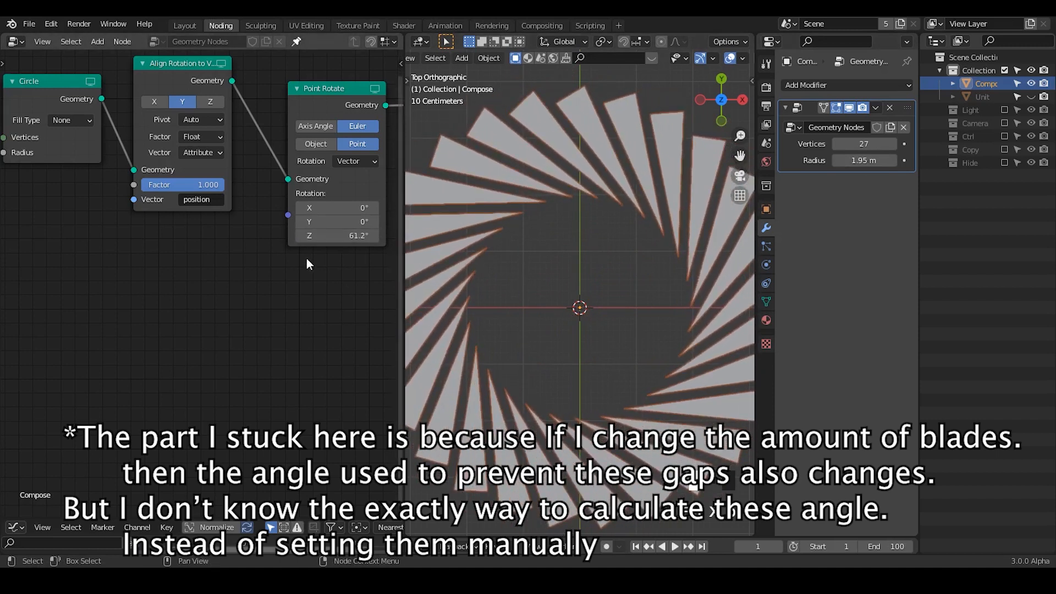
pyautogui.moveTo(251, 306); pyautogui.dragTo(212, 297, button='middle')
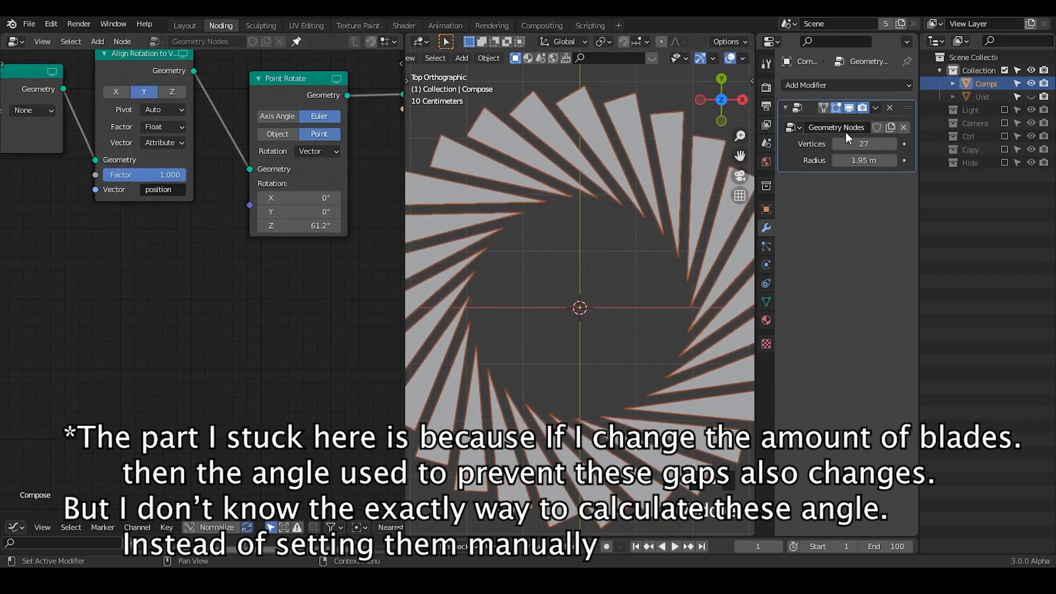
pyautogui.moveTo(864, 160)
pyautogui.mouseDown()
pyautogui.moveTo(806, 160)
pyautogui.moveTo(869, 165)
pyautogui.mouseUp()
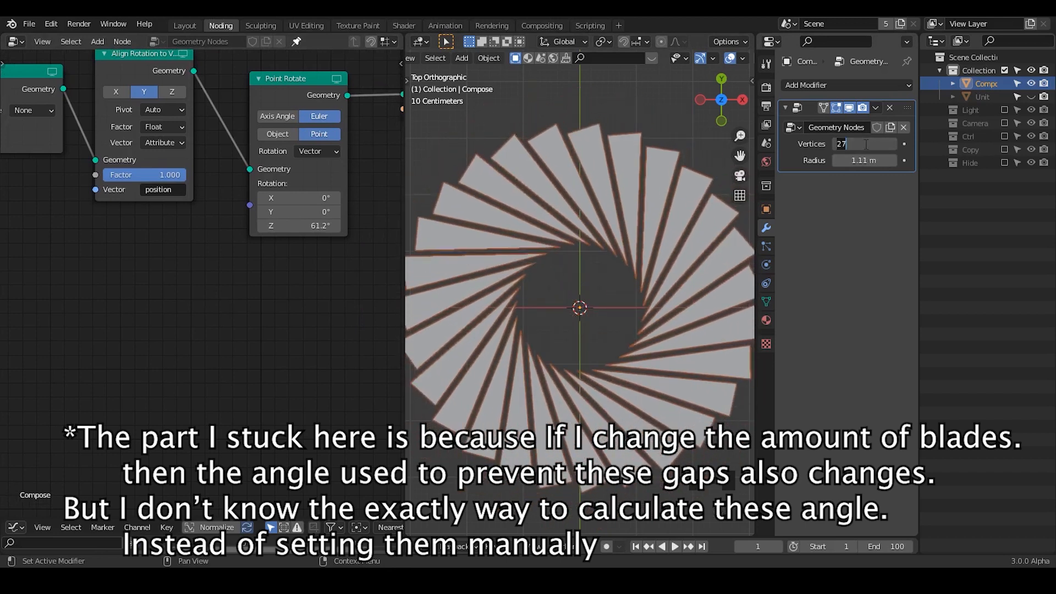
# - Try 15 Vertices on the Compose modifier, settle on 13, and raise its Radius to about 1.21 m
pyautogui.write('15')
pyautogui.press('Return')
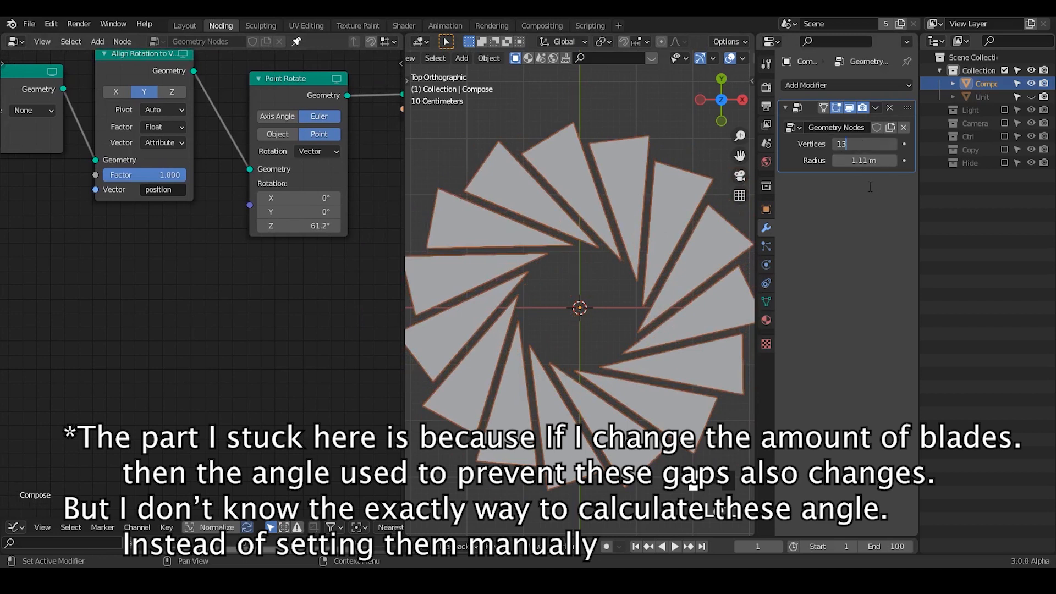
pyautogui.press('Return')
pyautogui.moveTo(864, 161)
pyautogui.mouseDown()
pyautogui.moveTo(804, 160)
pyautogui.moveTo(871, 161)
pyautogui.mouseUp()
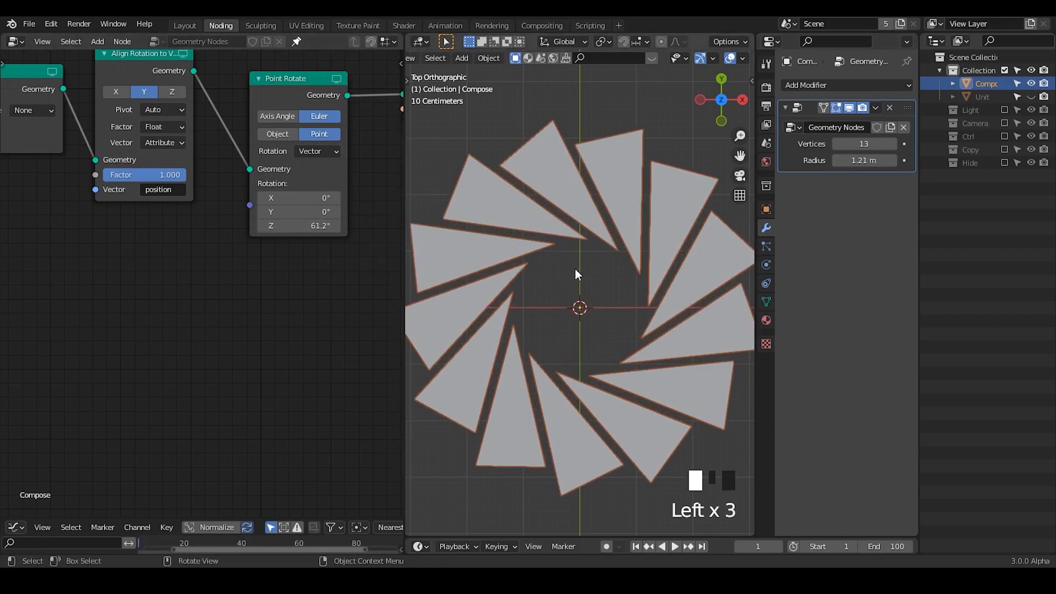
# - Move the Align Rotation to Vector and Point Rotate nodes farther away from Point Instance
pyautogui.moveTo(302, 259); pyautogui.dragTo(237, 277, button='middle')
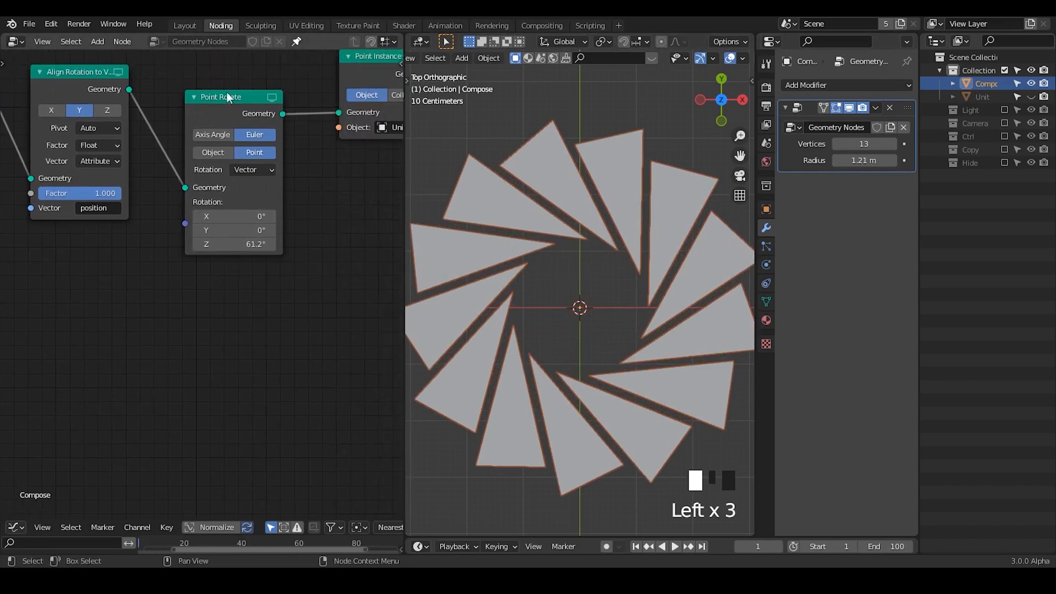
pyautogui.moveTo(236, 114); pyautogui.dragTo(208, 107)
pyautogui.moveTo(73, 88); pyautogui.dragTo(45, 92)
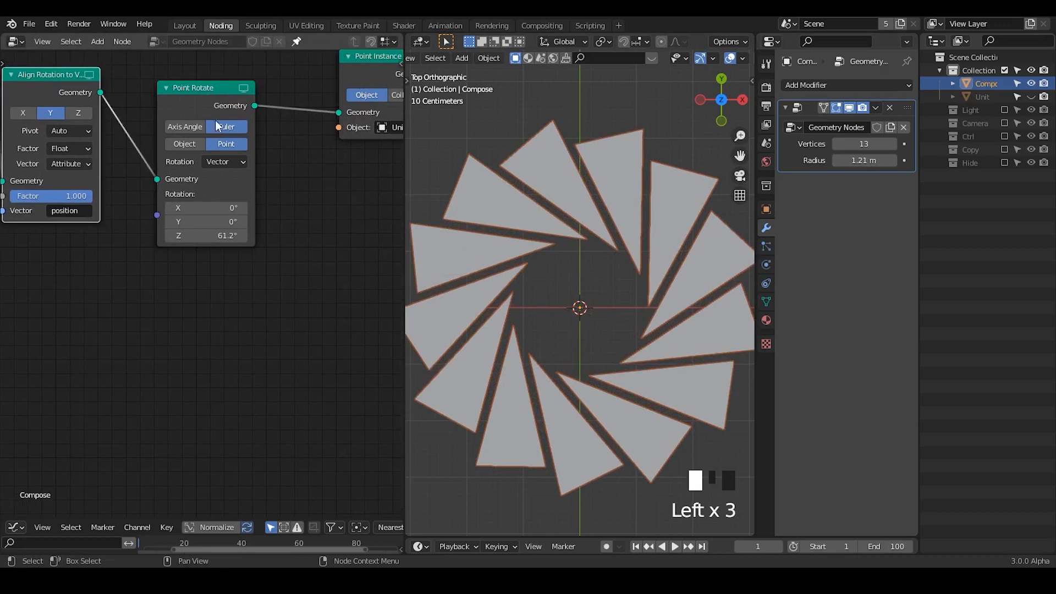
pyautogui.moveTo(205, 108); pyautogui.dragTo(177, 110)
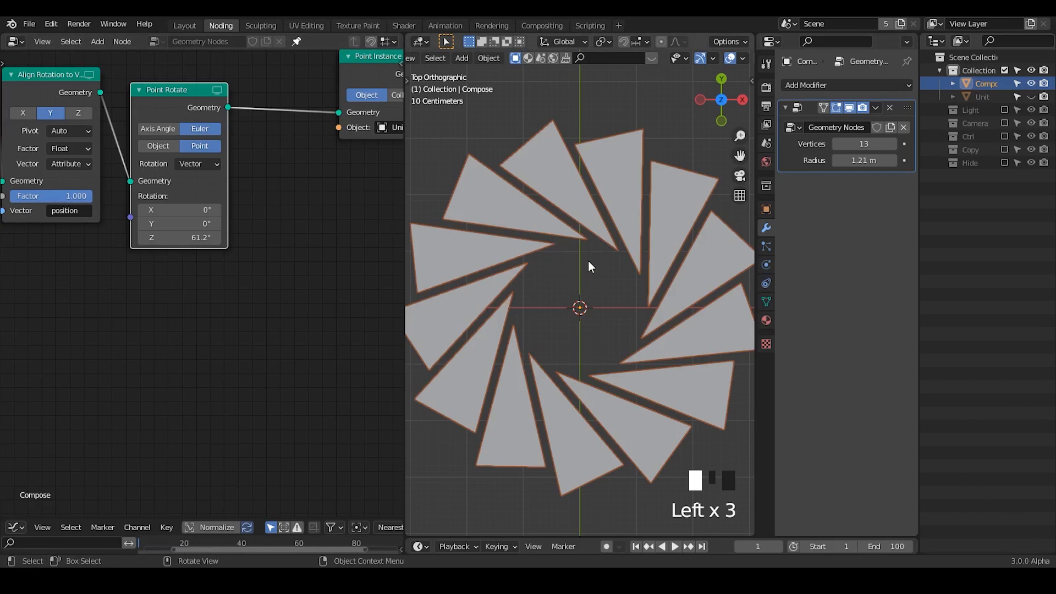
# - Set Point Rotate's Z rotation to about 72.7° and the Compose modifier's Radius to about 1.59 m
pyautogui.moveTo(862, 160)
pyautogui.mouseDown()
pyautogui.moveTo(808, 160)
pyautogui.moveTo(870, 160)
pyautogui.mouseUp()
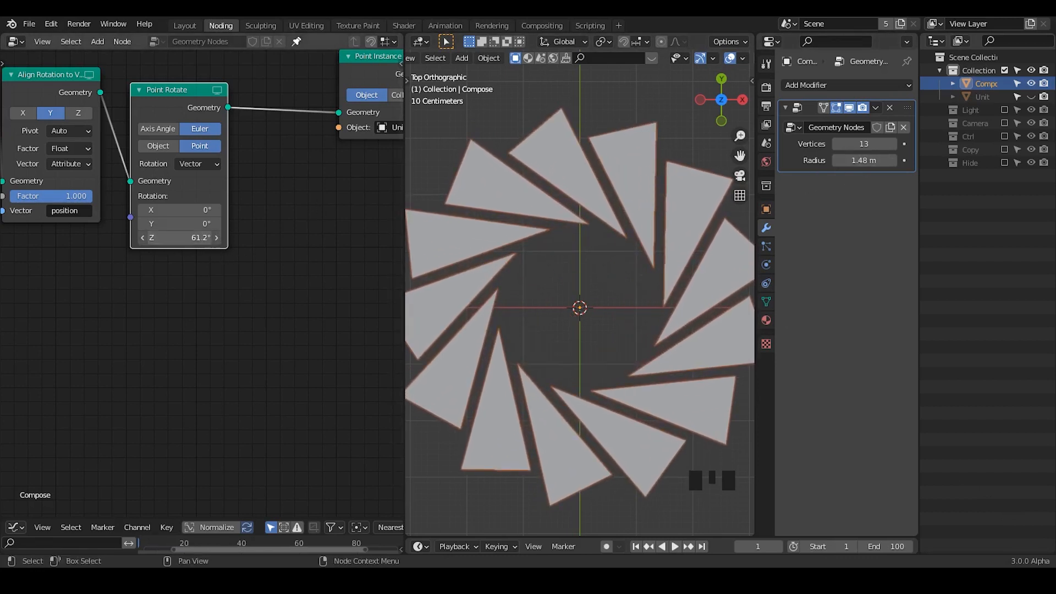
pyautogui.moveTo(209, 242); pyautogui.dragTo(234, 242)
pyautogui.moveTo(863, 160)
pyautogui.mouseDown()
pyautogui.moveTo(877, 160)
pyautogui.moveTo(825, 160)
pyautogui.moveTo(874, 160)
pyautogui.mouseUp()
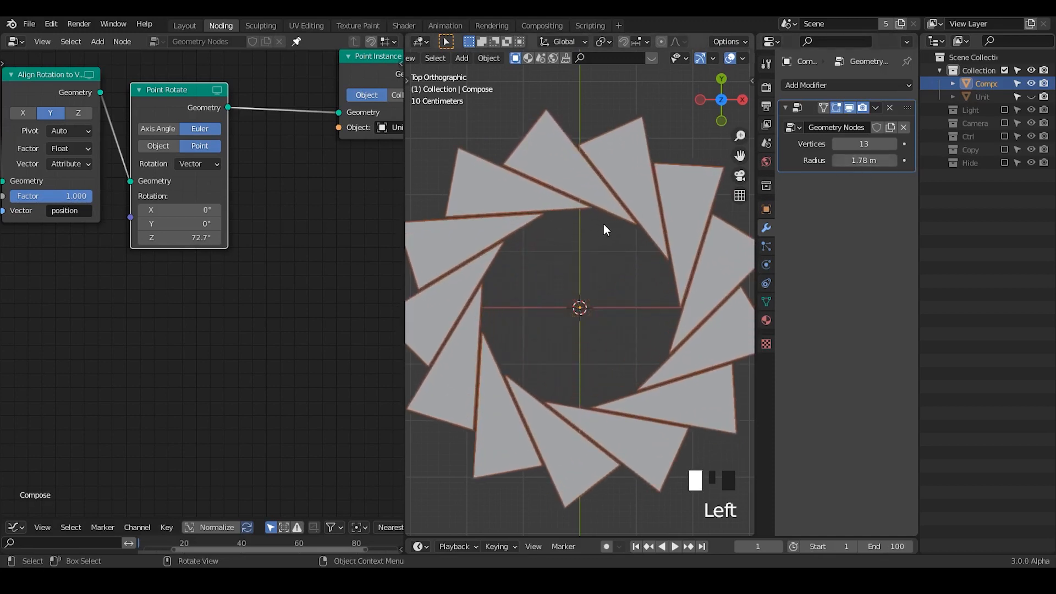
pyautogui.moveTo(674, 203)
pyautogui.mouseDown(button='right')
pyautogui.moveTo(695, 162)
pyautogui.moveTo(652, 208)
pyautogui.mouseUp(button='right')
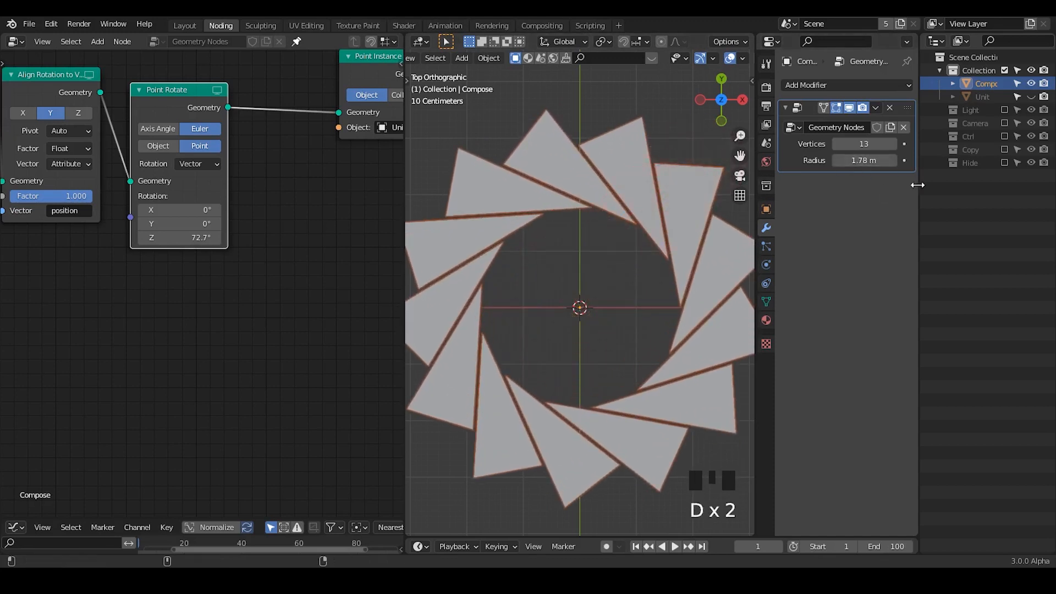
pyautogui.moveTo(874, 160)
pyautogui.mouseDown()
pyautogui.moveTo(852, 161)
pyautogui.moveTo(891, 160)
pyautogui.mouseUp()
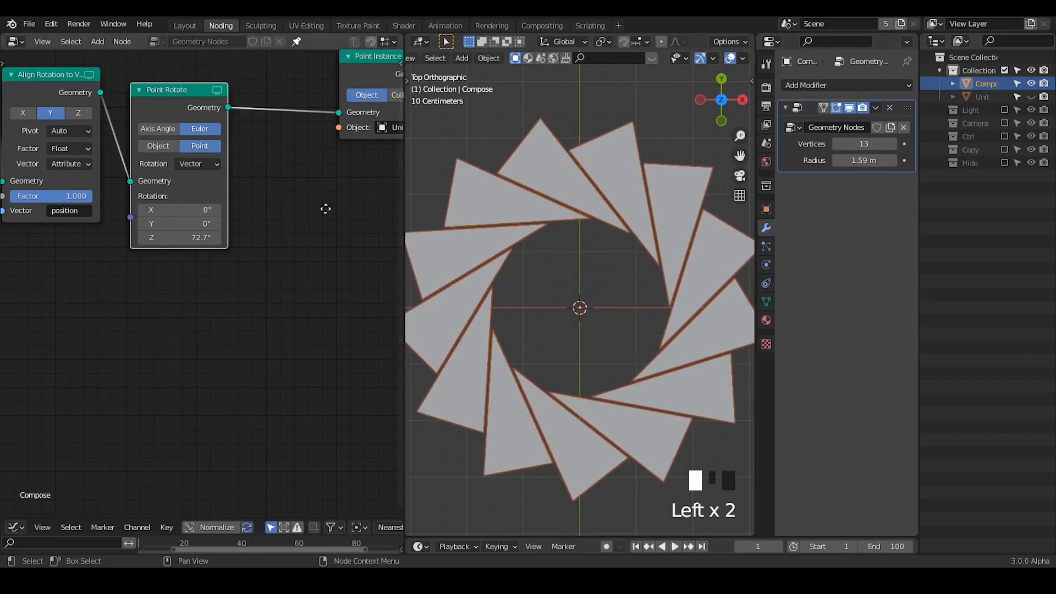
# - Move the Point Instance node closer to Point Rotate
pyautogui.moveTo(325, 209); pyautogui.dragTo(209, 246, button='middle')
pyautogui.moveTo(268, 130); pyautogui.dragTo(201, 134)
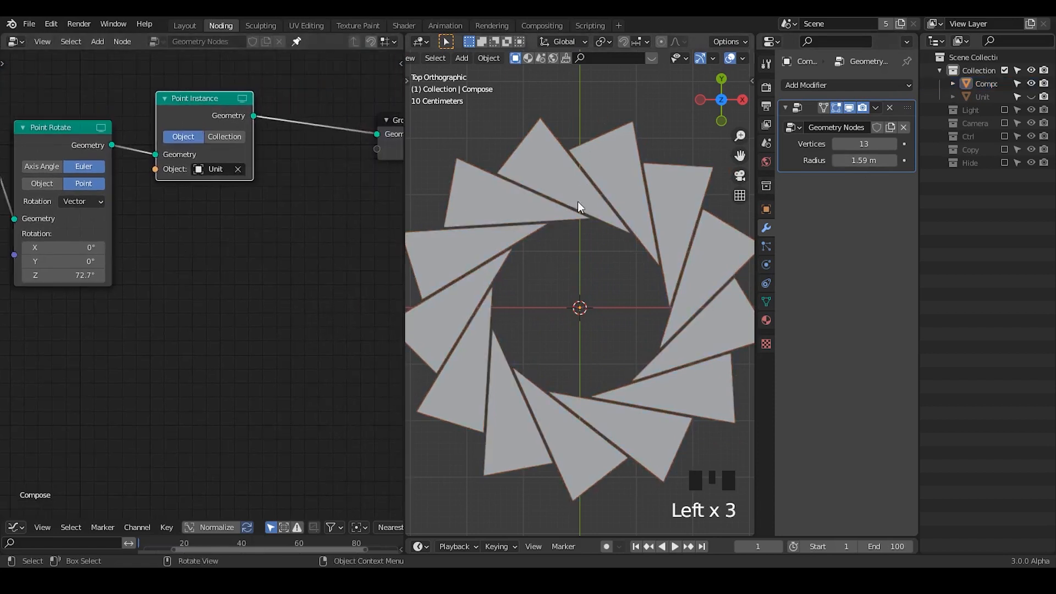
pyautogui.moveTo(193, 110)
pyautogui.mouseDown()
pyautogui.moveTo(198, 94)
pyautogui.moveTo(192, 109)
pyautogui.mouseUp()
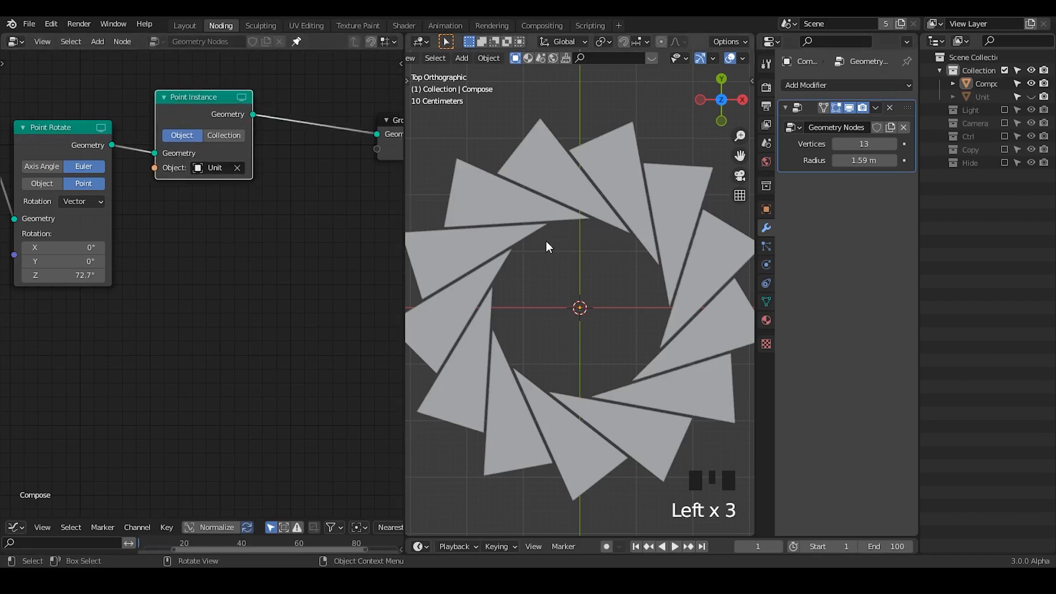
# - Unhide the Unit object in the viewport and select it
pyautogui.click(1030, 96)
pyautogui.click(984, 97)
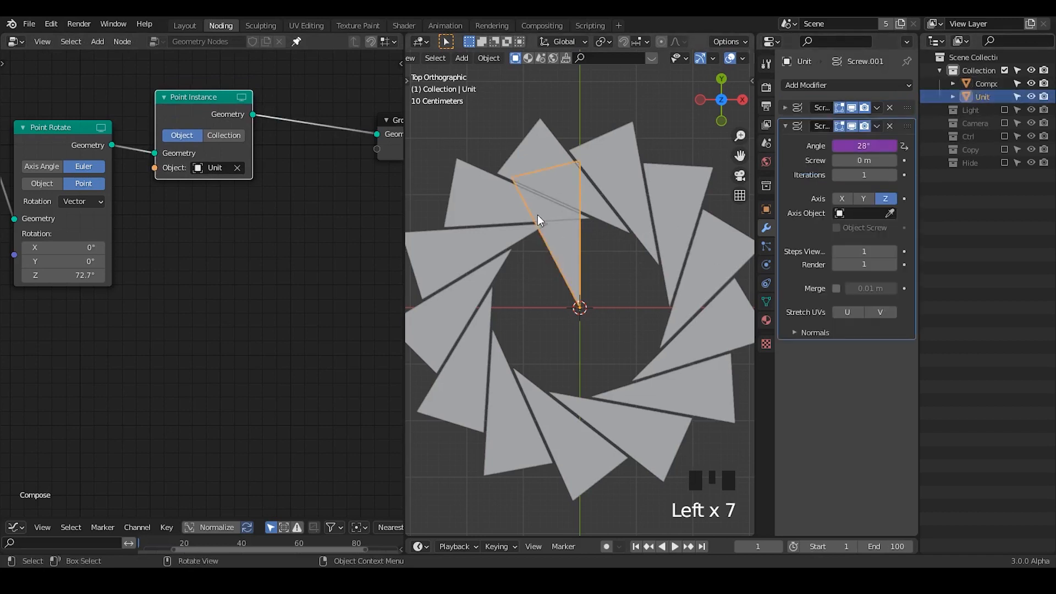
# - Add a Geometry Nodes modifier to Unit, name its node group Unit Manipula, and unpin the node editor
pyautogui.click(785, 126)
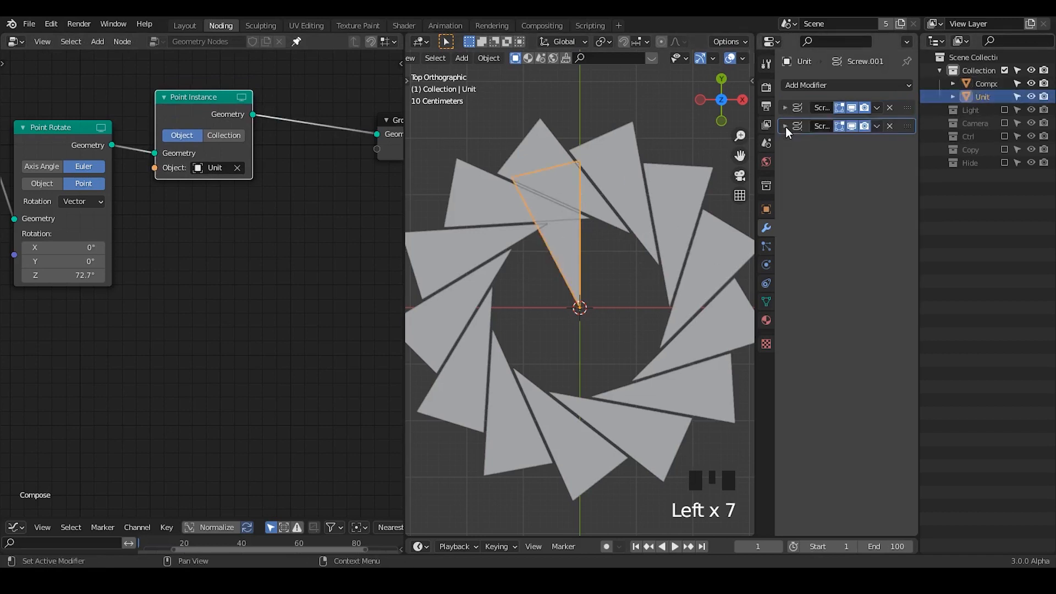
pyautogui.click(842, 87)
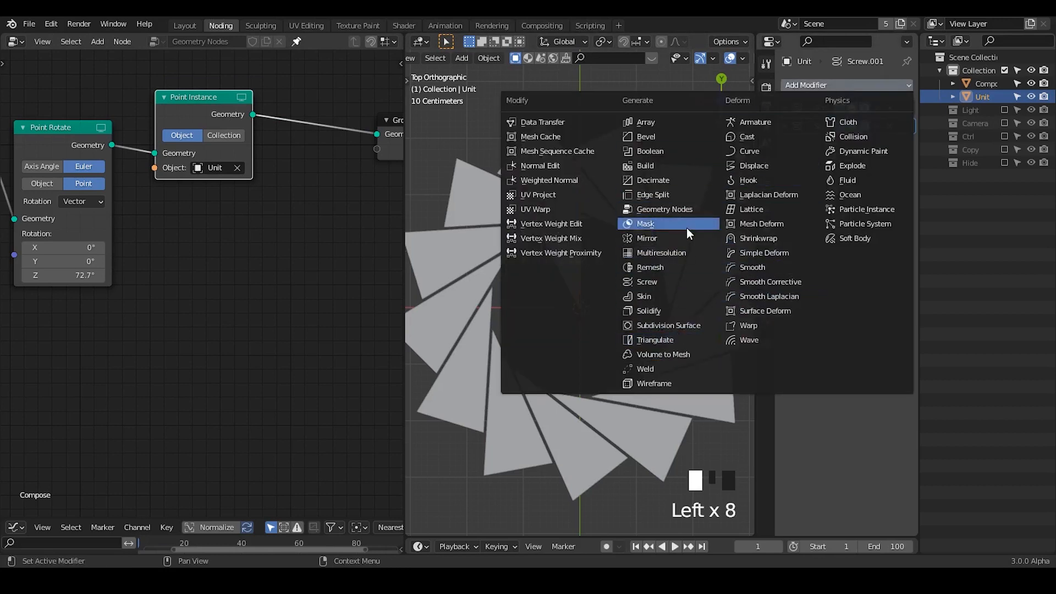
pyautogui.click(680, 209)
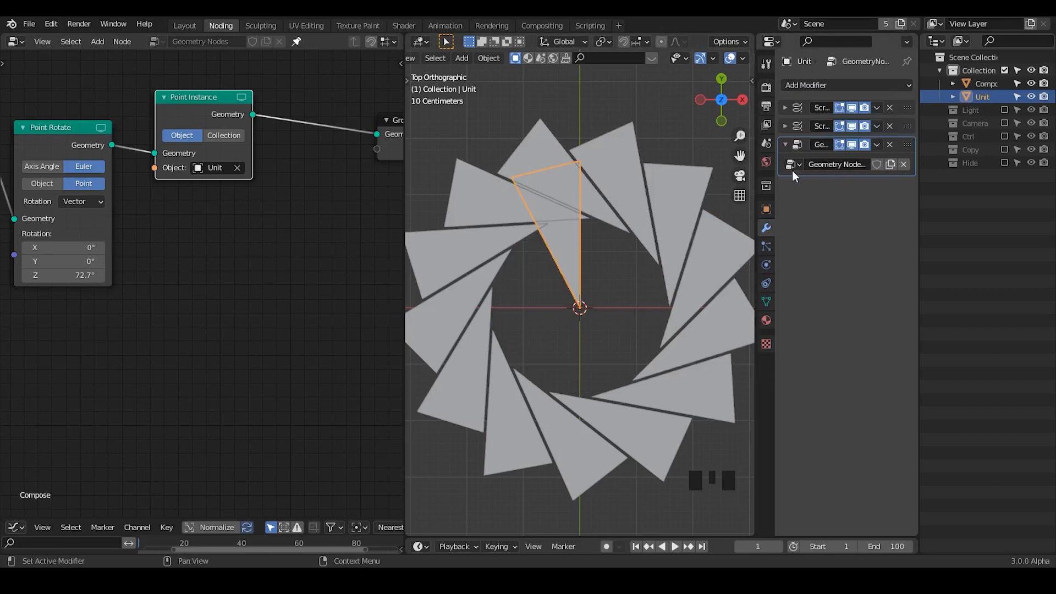
pyautogui.moveTo(756, 159)
pyautogui.mouseDown()
pyautogui.moveTo(739, 157)
pyautogui.moveTo(752, 157)
pyautogui.mouseUp()
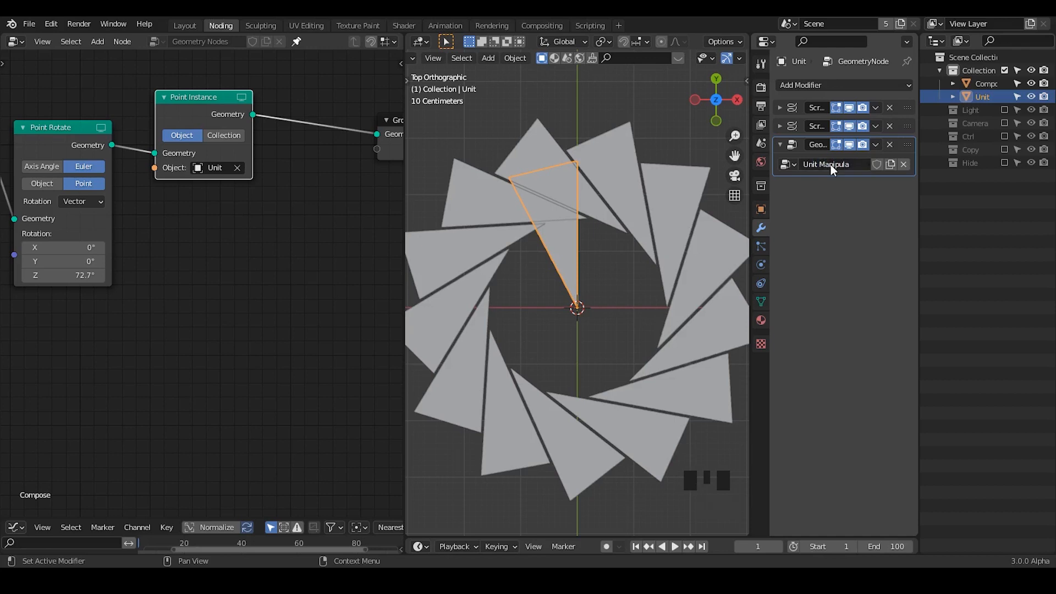
pyautogui.click(296, 42)
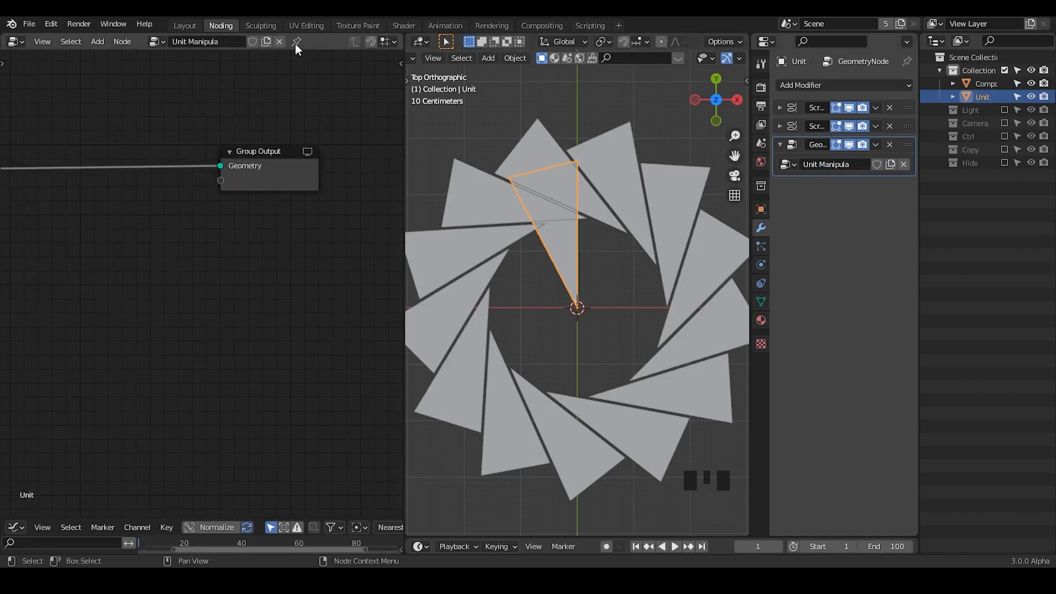
# - Isolate the Unit wedge by hiding the Compose object, and display the viewport in wireframe
pyautogui.click(982, 84)
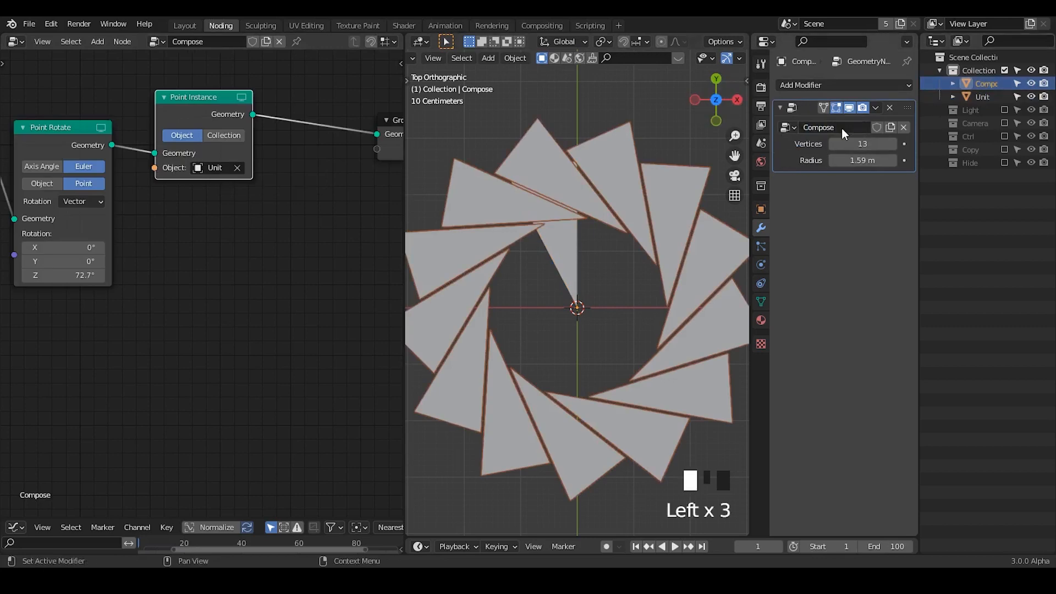
pyautogui.click(979, 97)
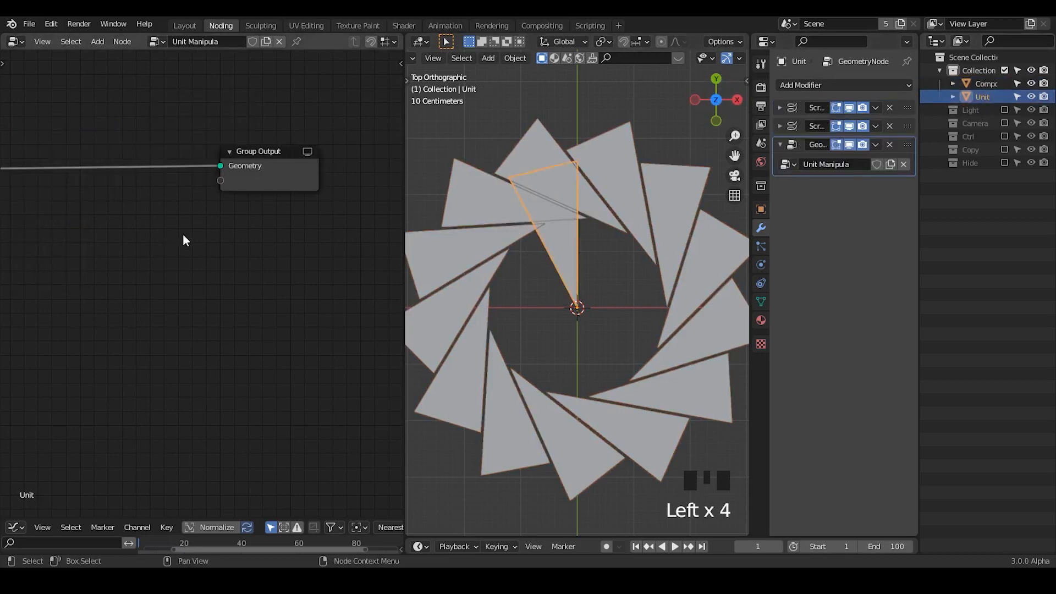
pyautogui.moveTo(102, 248); pyautogui.dragTo(317, 228, button='middle')
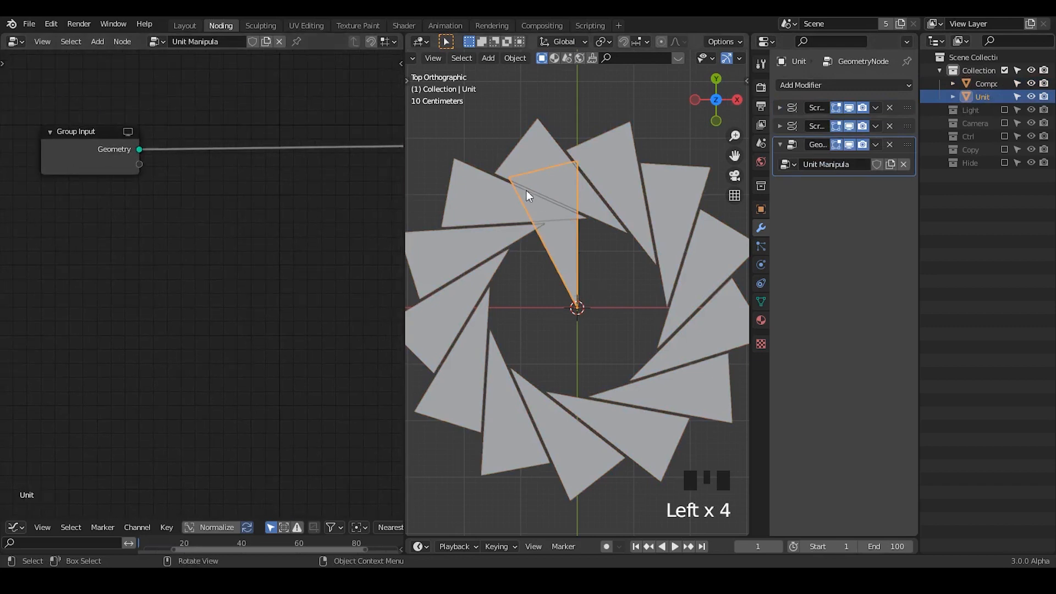
pyautogui.moveTo(683, 55); pyautogui.dragTo(567, 55, button='middle')
pyautogui.click(687, 59)
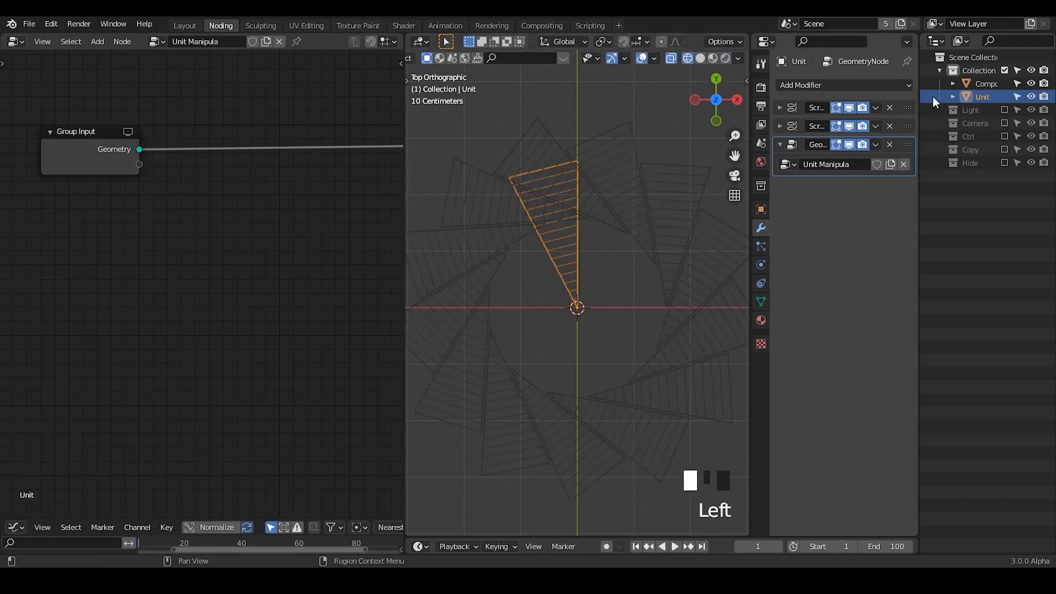
pyautogui.click(1030, 83)
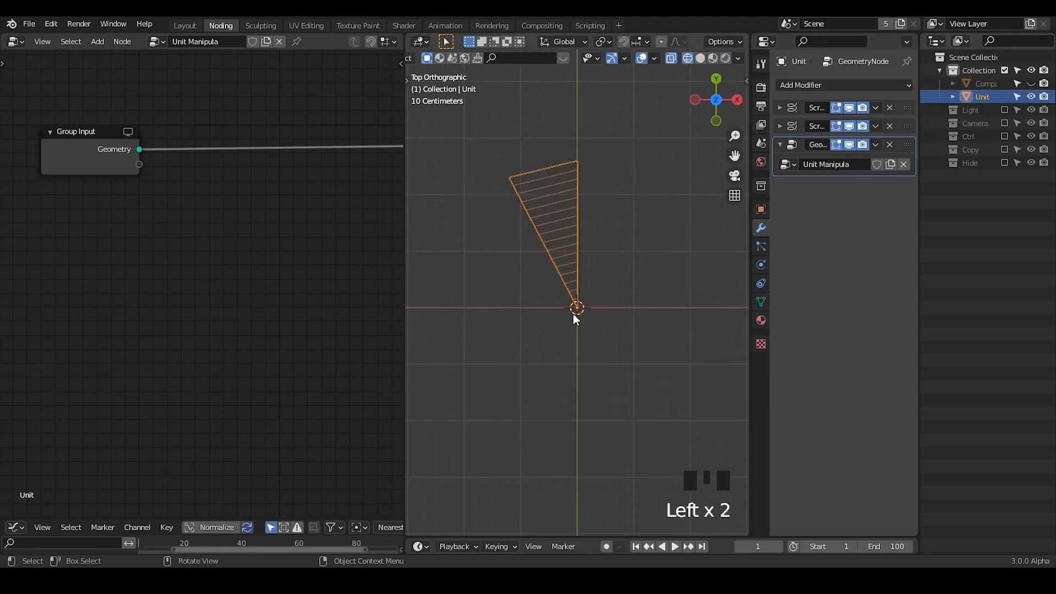
pyautogui.keyDown('ctrl'); pyautogui.moveTo(569, 360); pyautogui.dragTo(559, 312, button='middle'); pyautogui.keyUp('ctrl')
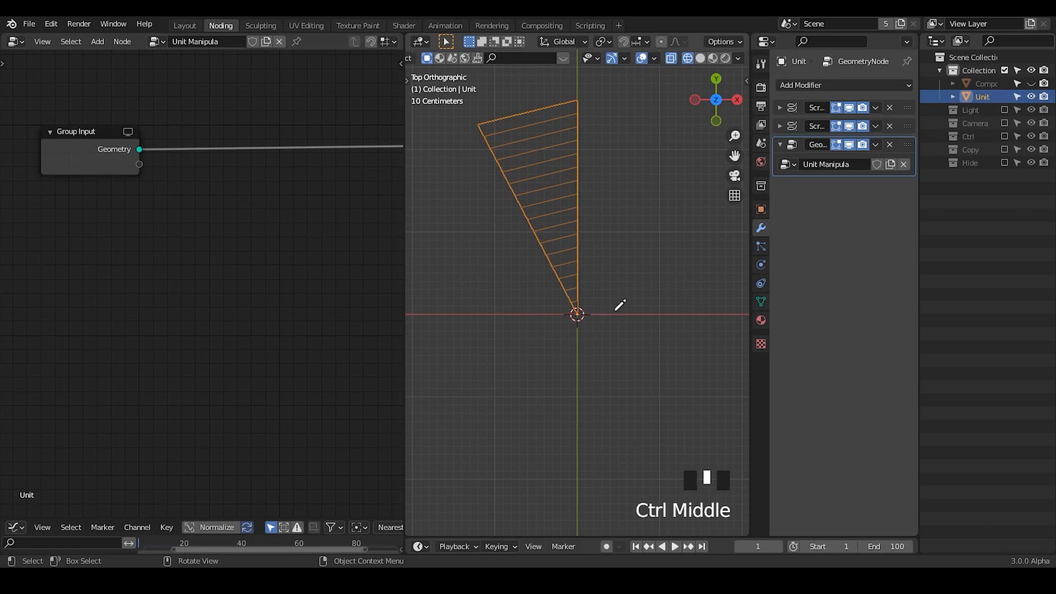
# - Annotate an outline with a central dip below the wedge's tip and erase the strokes
pyautogui.press('d')
pyautogui.moveTo(615, 310); pyautogui.dragTo(540, 321)
pyautogui.moveTo(570, 306); pyautogui.dragTo(520, 350, button='right')
pyautogui.moveTo(555, 311); pyautogui.dragTo(582, 345)
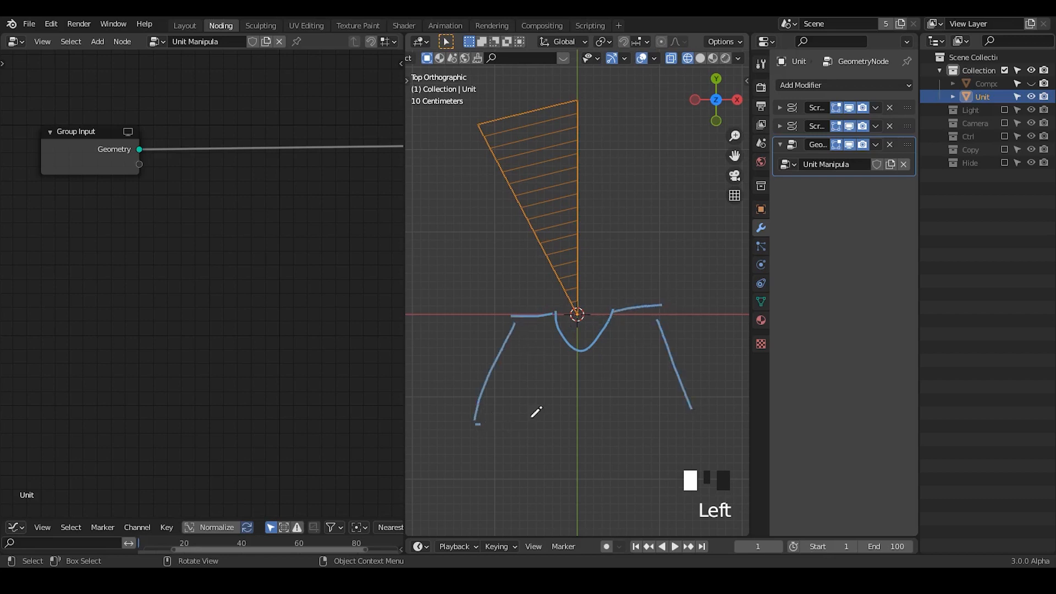
pyautogui.moveTo(477, 424); pyautogui.dragTo(696, 410)
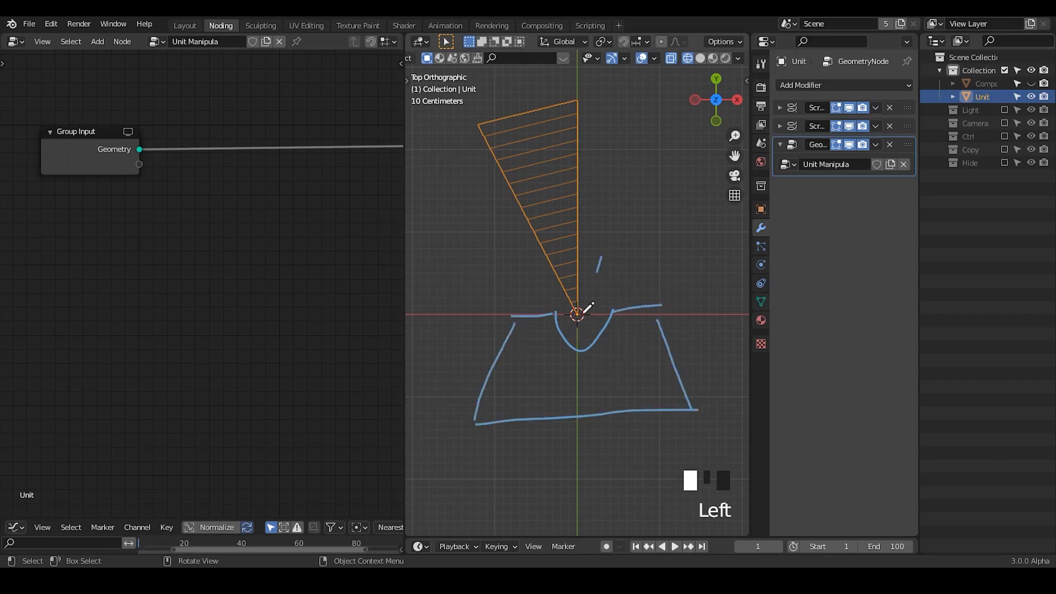
pyautogui.moveTo(609, 281)
pyautogui.mouseDown(button='right')
pyautogui.moveTo(613, 258)
pyautogui.moveTo(454, 434)
pyautogui.moveTo(688, 384)
pyautogui.mouseUp(button='right')
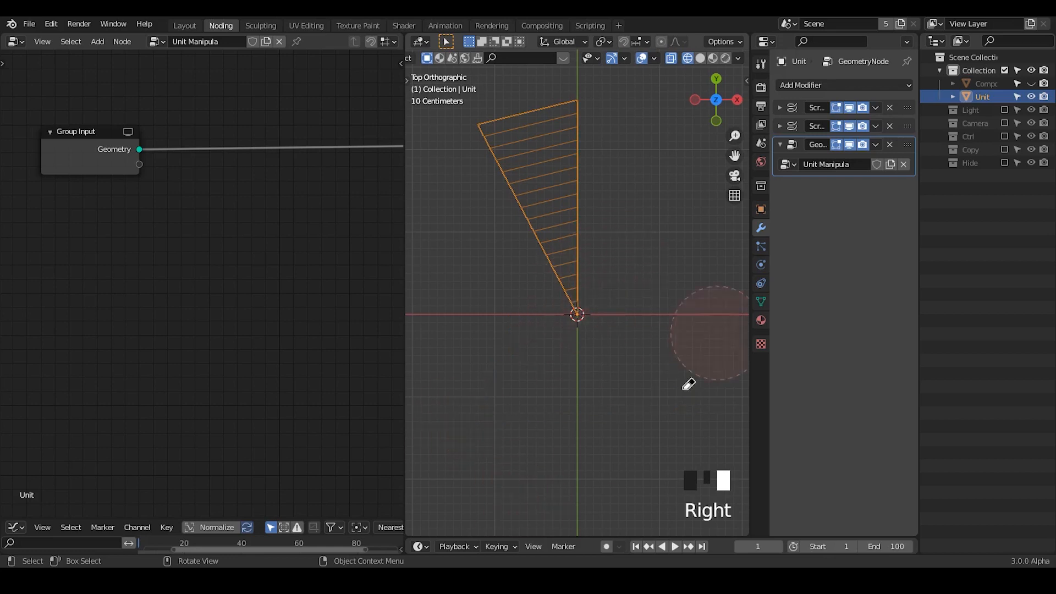
# - Insert an Attribute Vector Math node after Group Input and set its operation to Length
pyautogui.hotkey('shift', 'a')
pyautogui.write('sa')
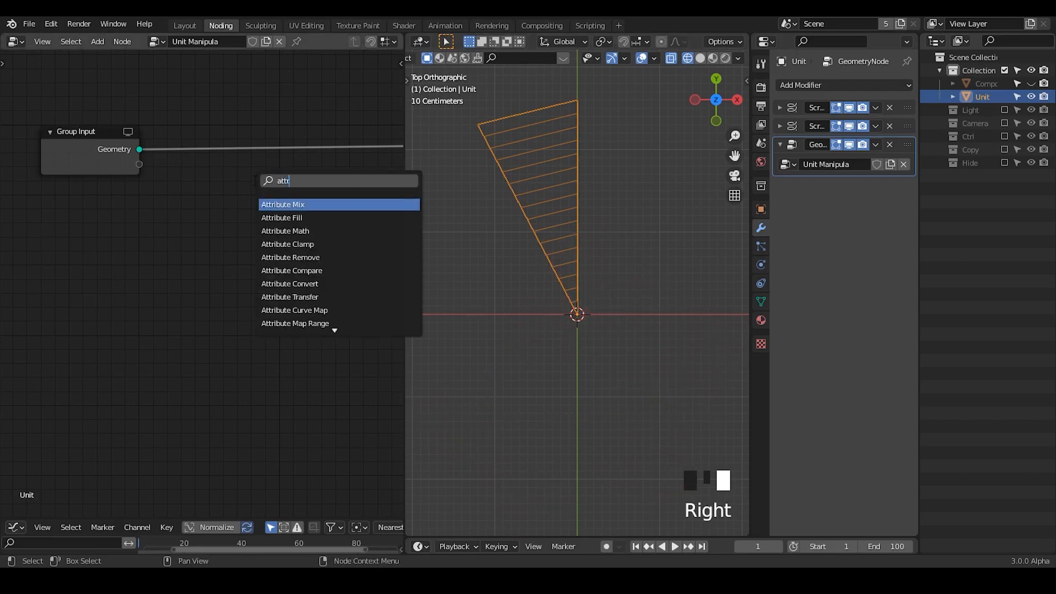
pyautogui.write('ttribute vect')
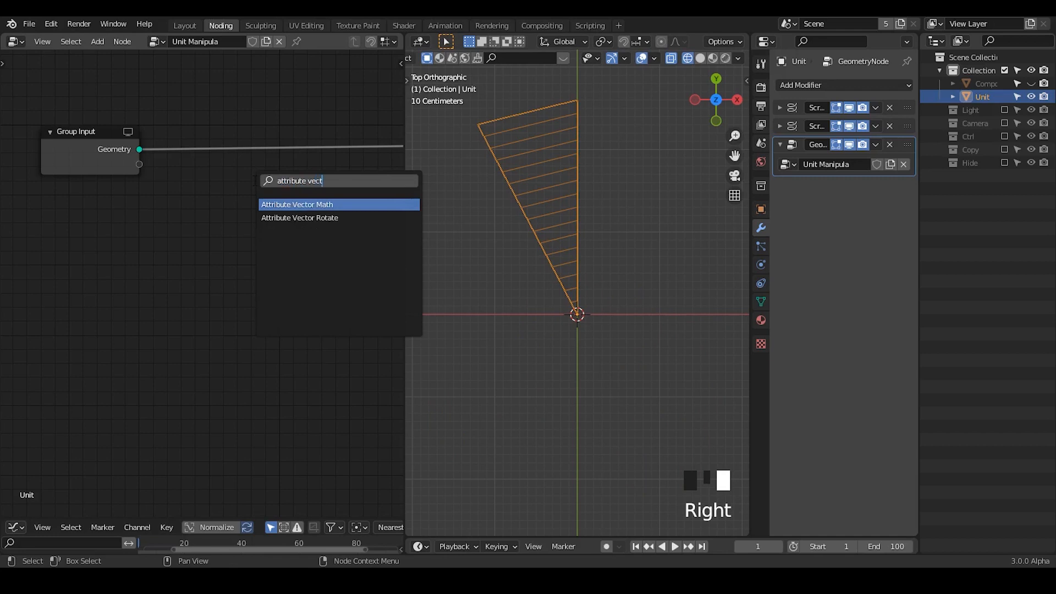
pyautogui.press('Return')
pyautogui.click(234, 164)
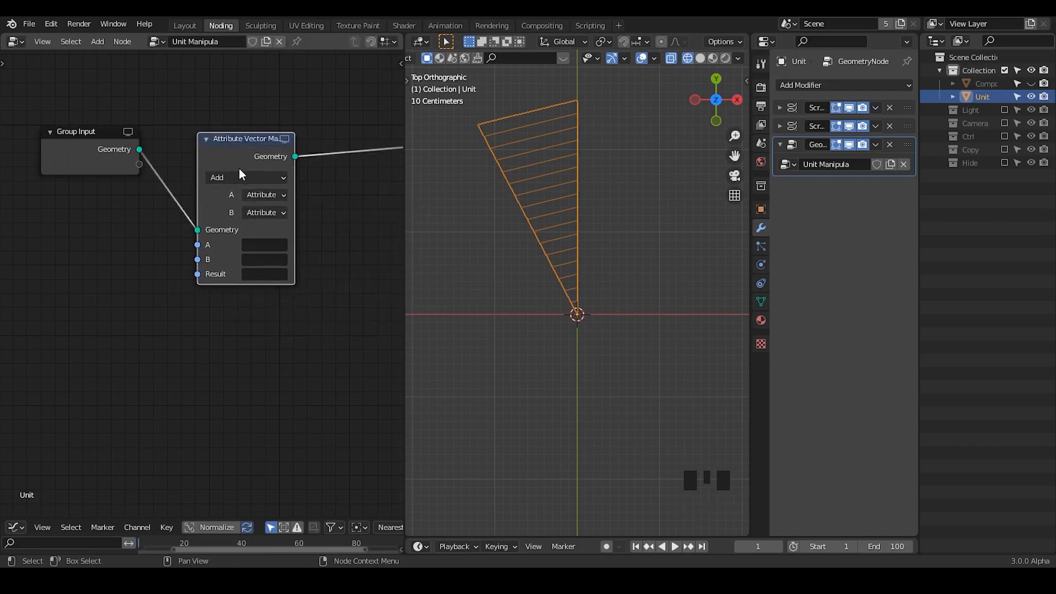
pyautogui.click(242, 175)
pyautogui.click(266, 378)
pyautogui.moveTo(235, 193); pyautogui.dragTo(201, 180)
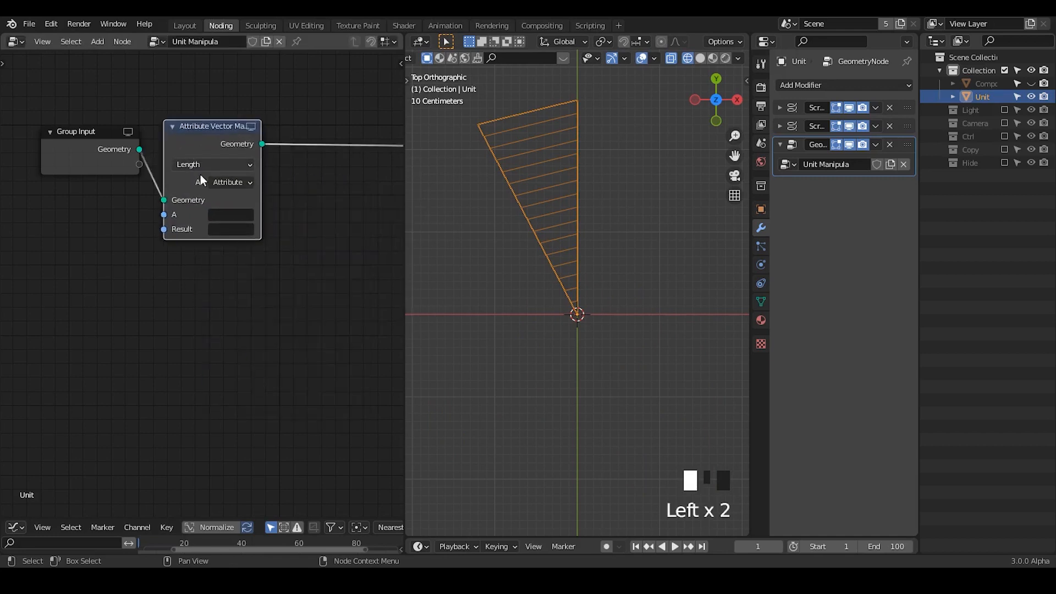
# - Set the Attribute Vector Math node's A attribute to position and its Result to D
pyautogui.click(230, 215)
pyautogui.write('D')
pyautogui.click(236, 235)
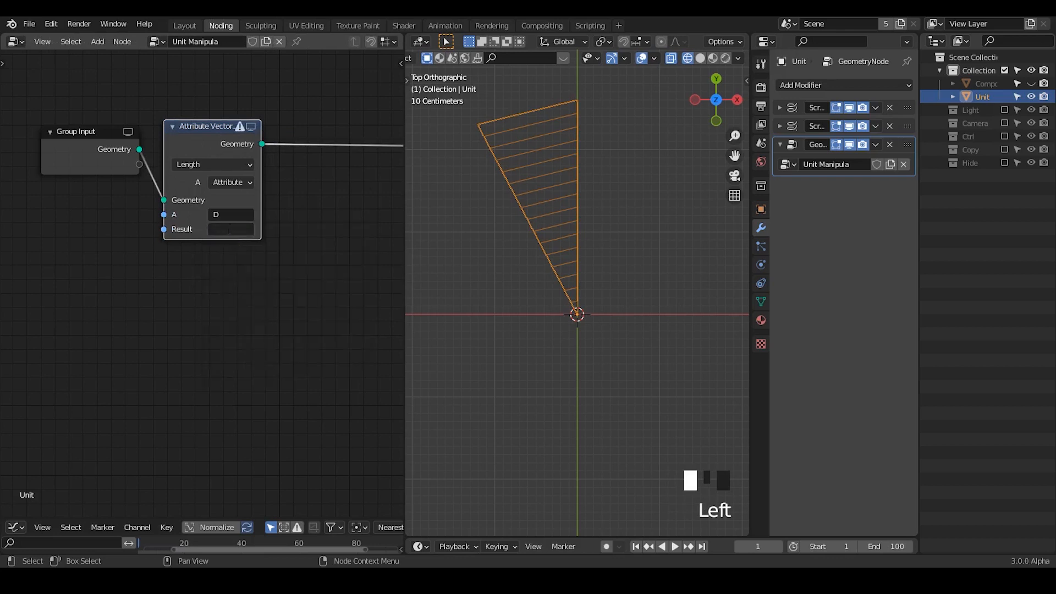
pyautogui.click(234, 229)
pyautogui.write('D')
pyautogui.click(237, 249)
pyautogui.moveTo(274, 238); pyautogui.dragTo(201, 245, button='middle')
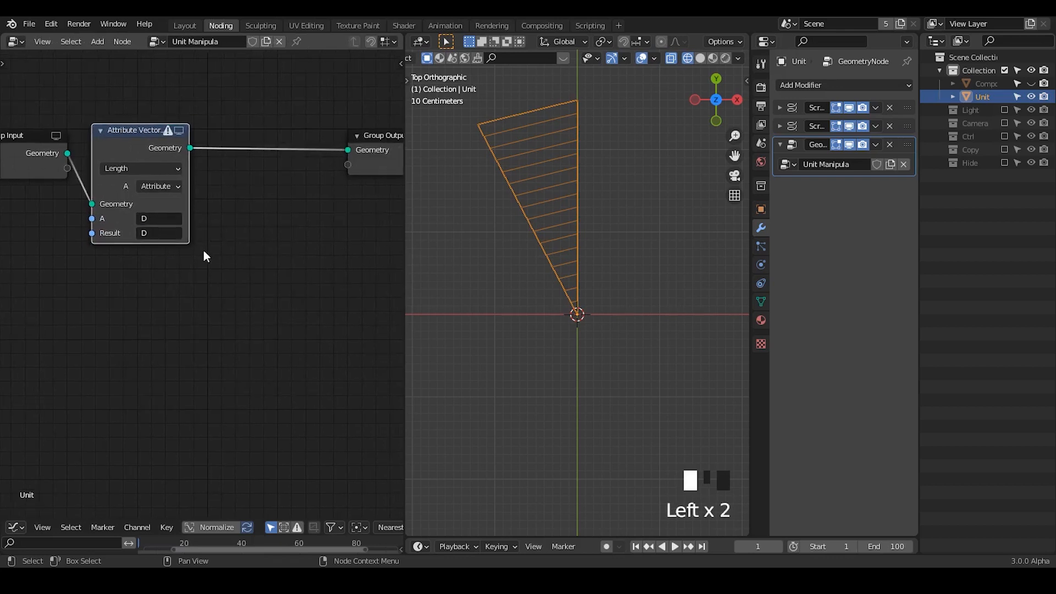
pyautogui.click(165, 218)
pyautogui.write('position')
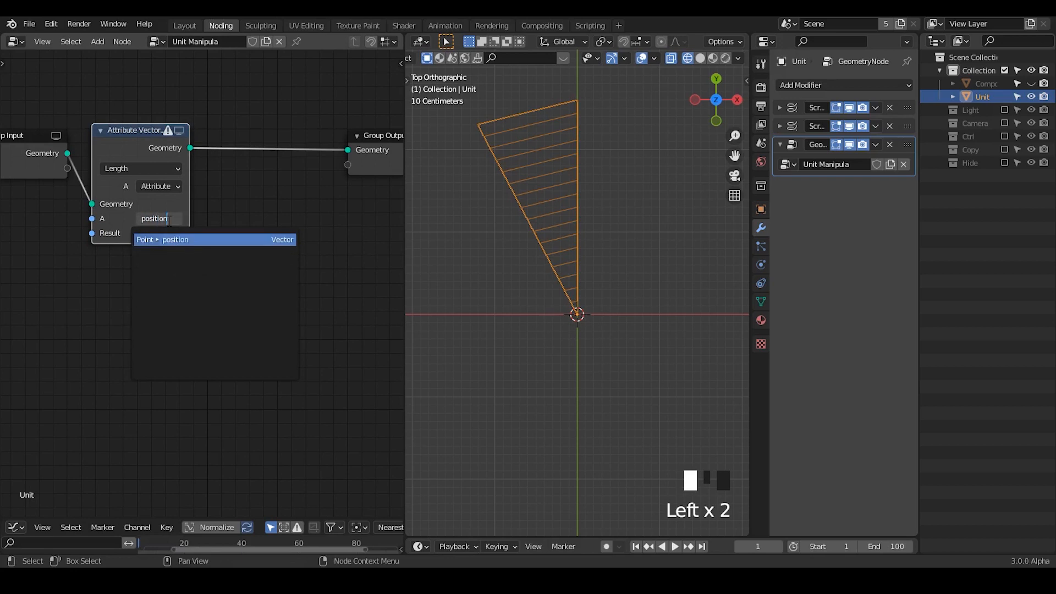
pyautogui.press('Return')
# - Insert an Attribute Color Ramp node between Attribute Vector Math and Group Output
pyautogui.hotkey('ctrl', 'a')
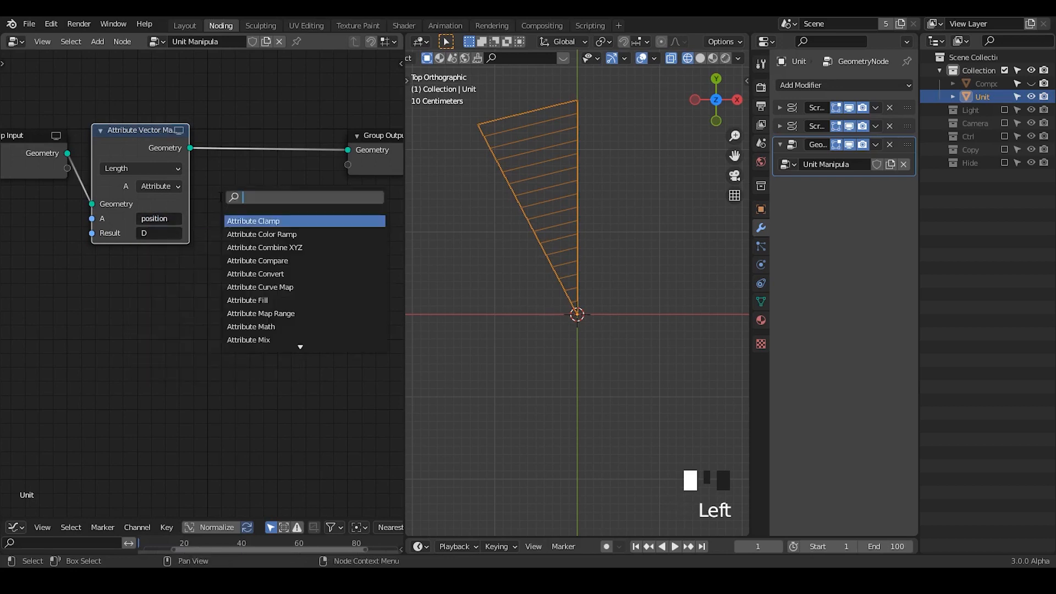
pyautogui.write('a')
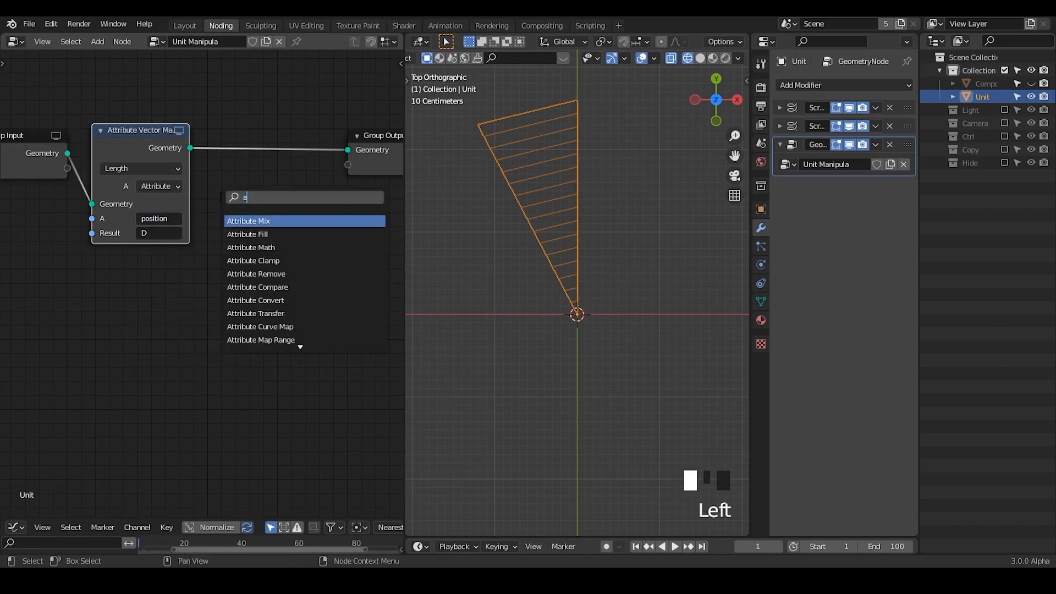
pyautogui.write('ttribute mah')
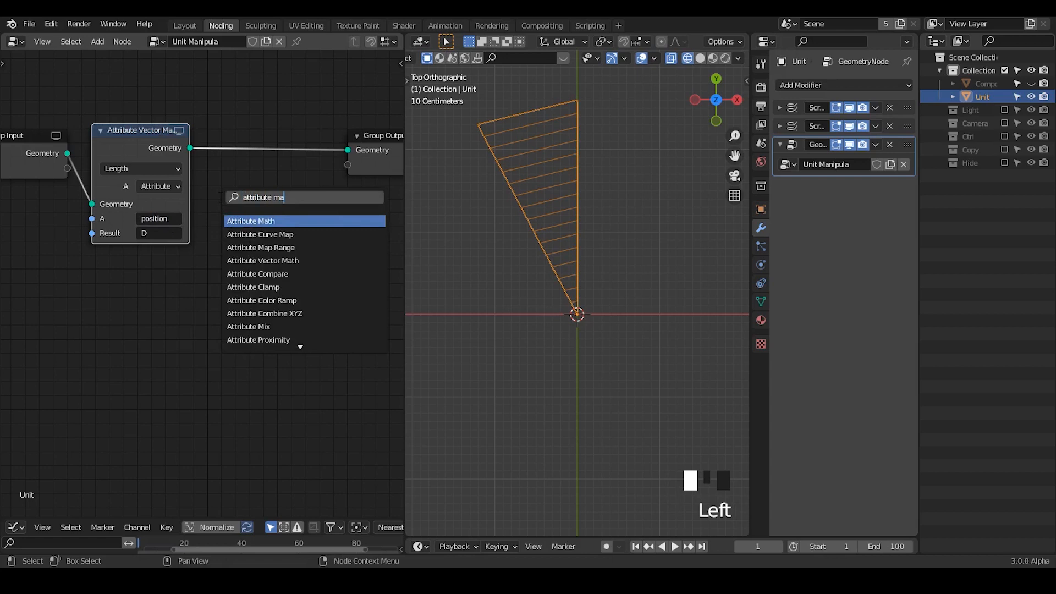
pyautogui.press('BackSpace')
pyautogui.press('BackSpace')
pyautogui.press('BackSpace')
pyautogui.write('color')
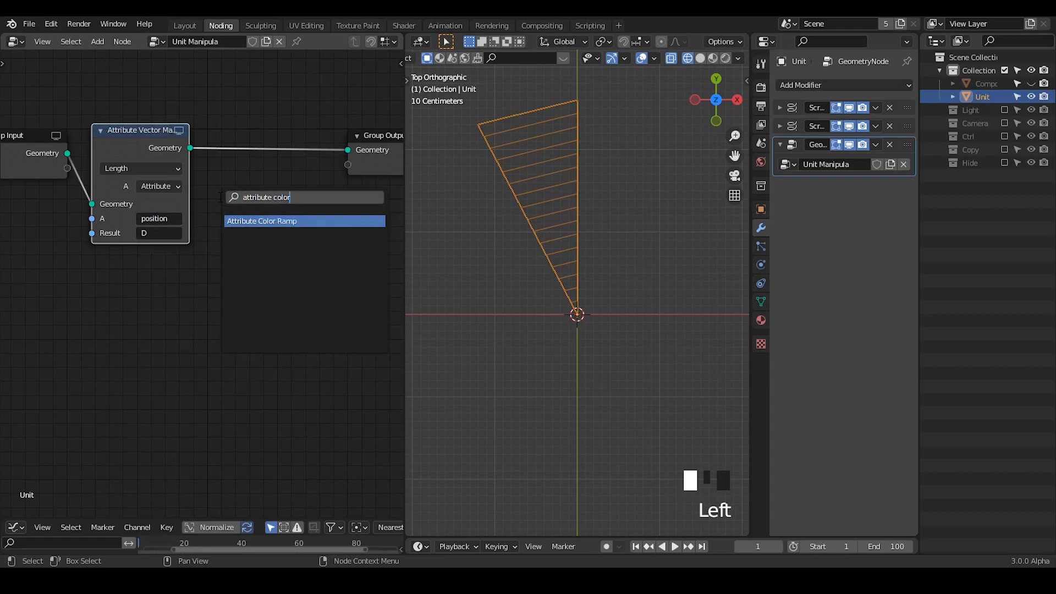
pyautogui.press('Return')
pyautogui.click(260, 113)
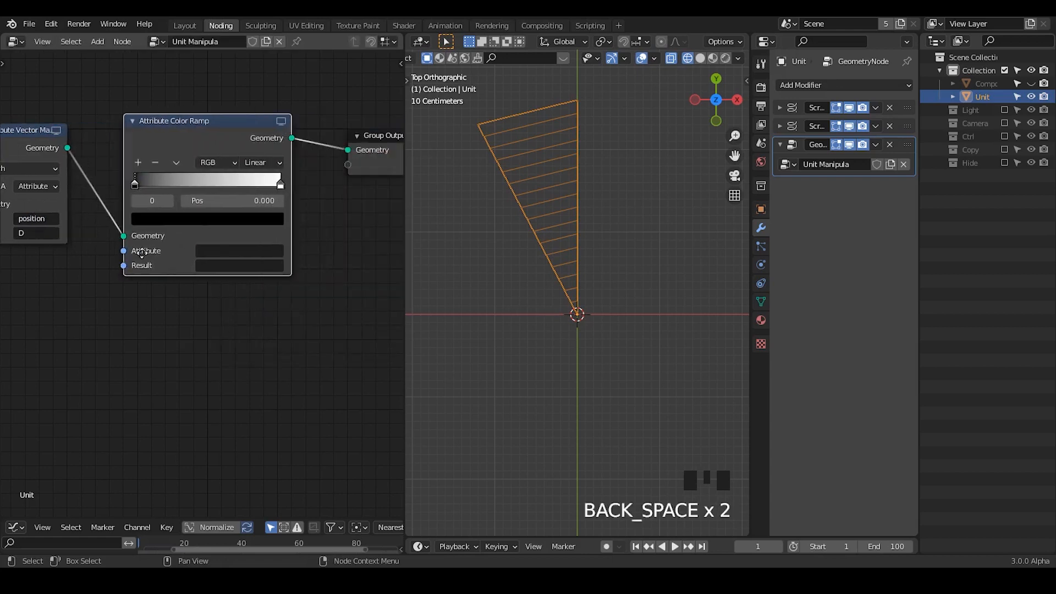
# - Make room beside Attribute Vector Math and insert an Attribute Math node before Attribute Color Ramp
pyautogui.moveTo(142, 254); pyautogui.dragTo(192, 249, button='middle')
pyautogui.moveTo(77, 149); pyautogui.dragTo(47, 153)
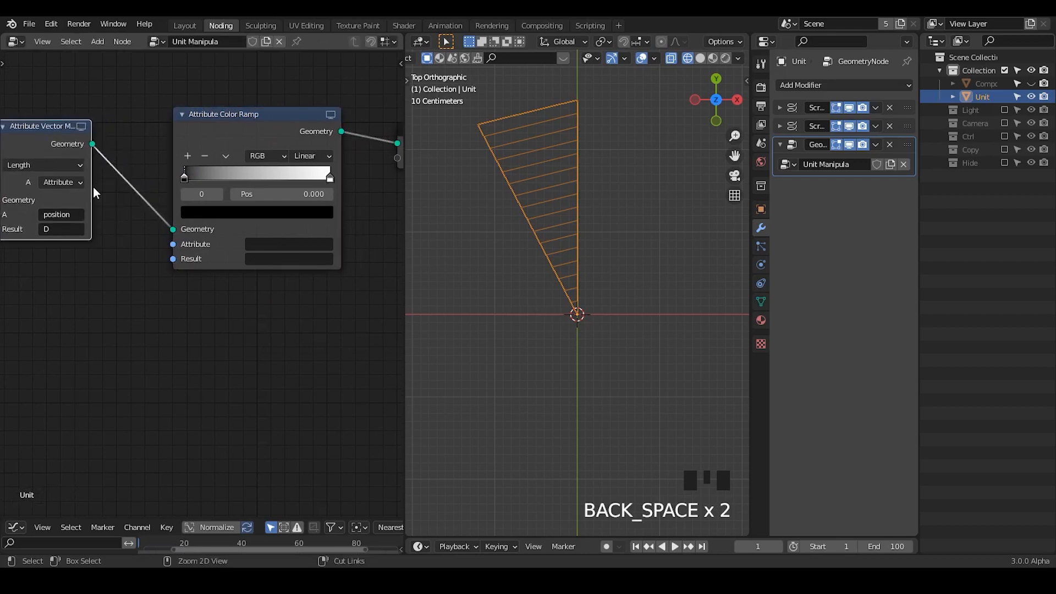
pyautogui.hotkey('shift', 'a')
pyautogui.write('sattribute math')
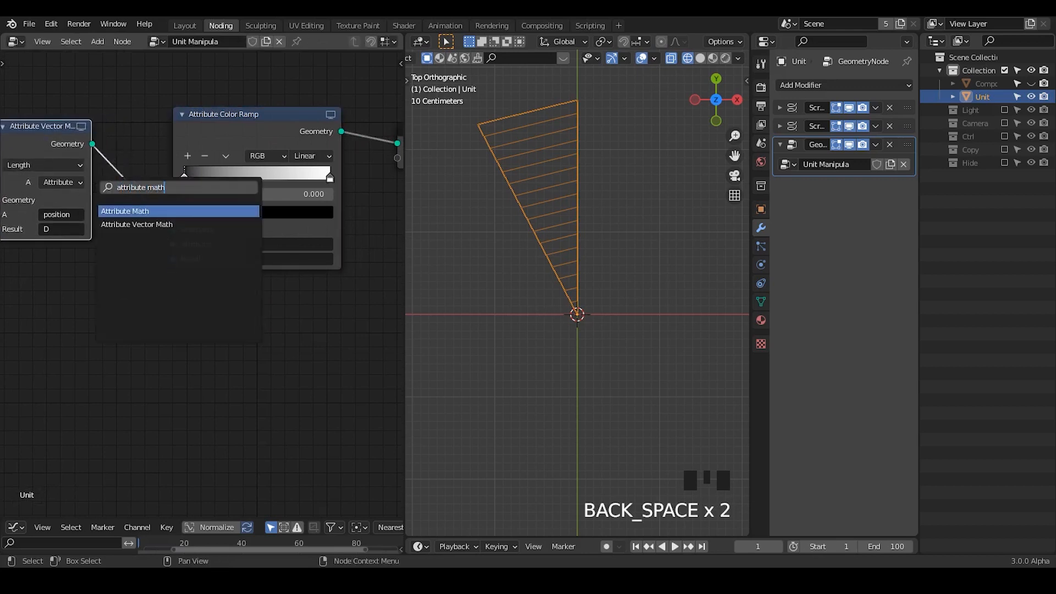
pyautogui.press('Return')
pyautogui.click(211, 188)
pyautogui.moveTo(211, 188); pyautogui.dragTo(227, 176, button='middle')
# - Set the Attribute Math node to Multiply with A and Result as D and B's input type as Float
pyautogui.click(199, 258)
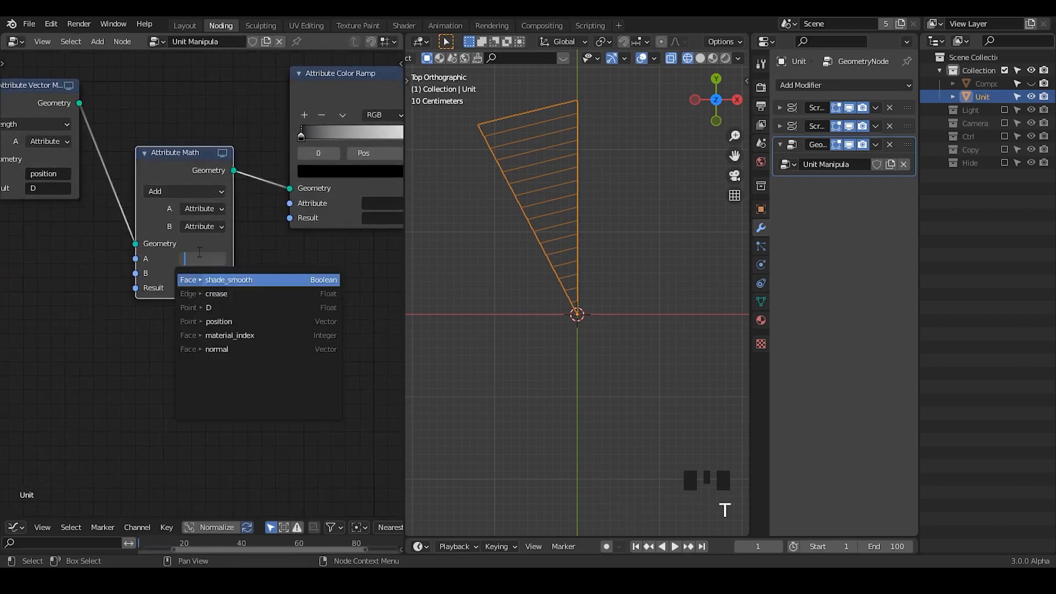
pyautogui.write('D')
pyautogui.click(199, 279)
pyautogui.click(198, 287)
pyautogui.write('D')
pyautogui.click(198, 308)
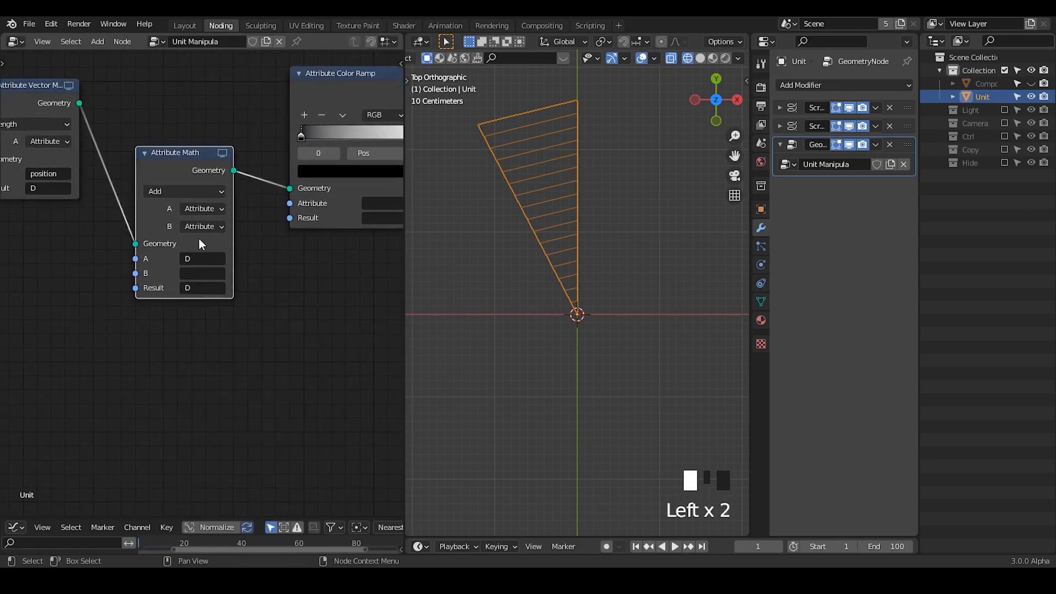
pyautogui.moveTo(199, 226); pyautogui.dragTo(197, 251)
pyautogui.click(183, 193)
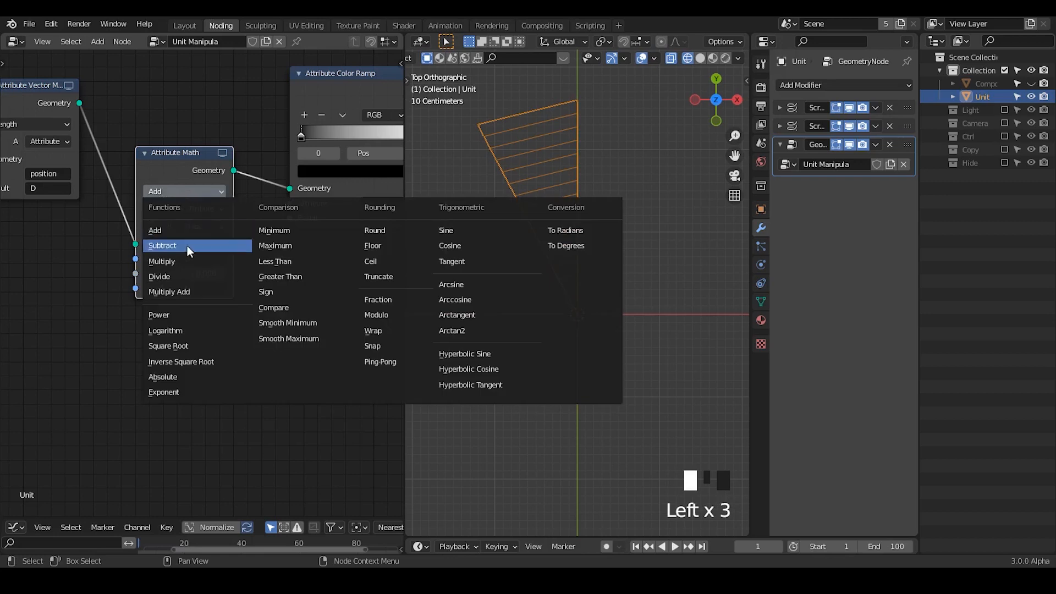
pyautogui.click(191, 259)
# - Duplicate the Multiply Attribute Math node and insert the copy between Attribute Color Ramp and Group Output
pyautogui.moveTo(190, 260); pyautogui.dragTo(215, 318, button='middle')
pyautogui.scroll(-3, 216, 319)
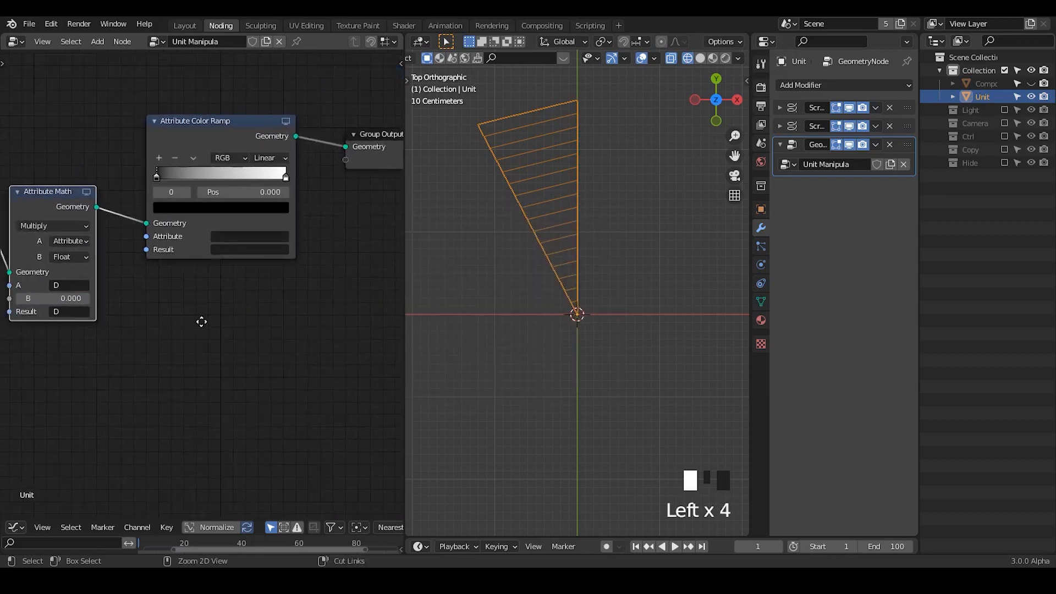
pyautogui.hotkey('shift', 'd')
pyautogui.click(334, 174)
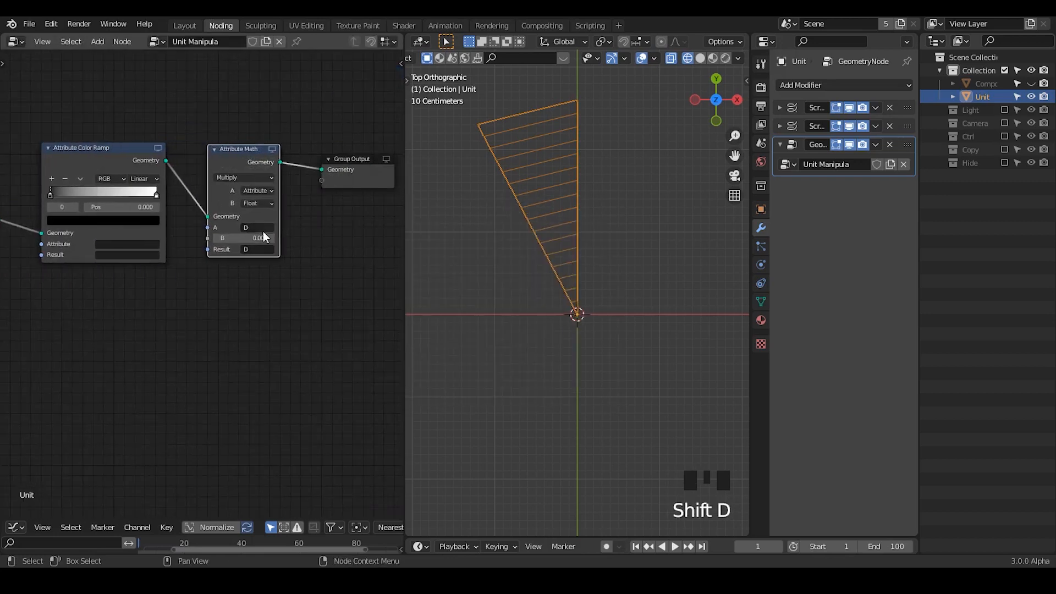
# - Set the B value of both Multiply Attribute Math nodes to 1
pyautogui.moveTo(188, 292); pyautogui.dragTo(329, 266, button='middle')
pyautogui.click(110, 272)
pyautogui.write('1')
pyautogui.press('Return')
pyautogui.moveTo(206, 288); pyautogui.dragTo(168, 288, button='middle')
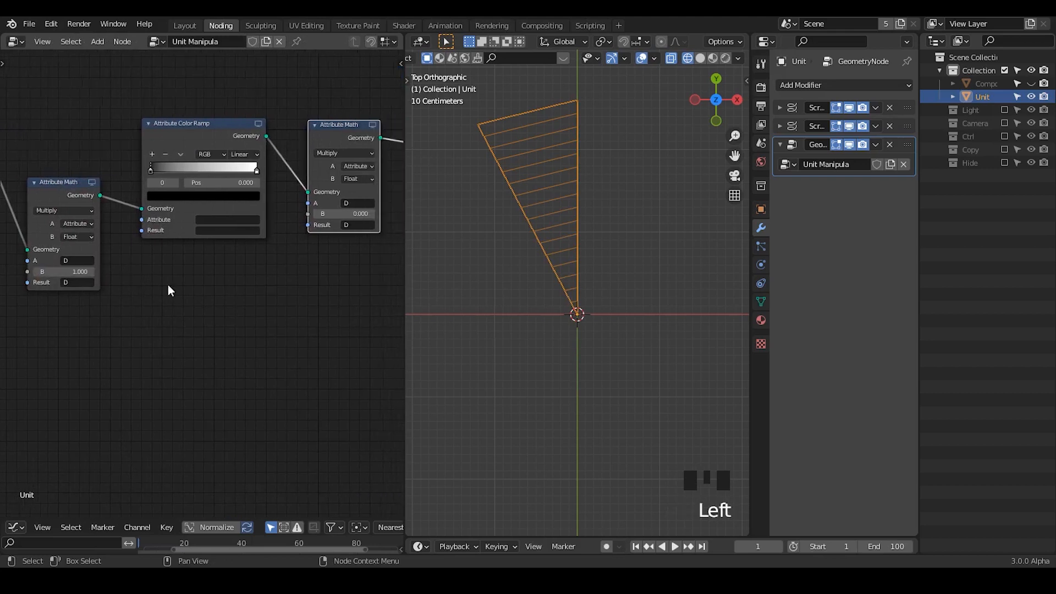
pyautogui.click(347, 213)
pyautogui.write('1')
pyautogui.press('Return')
# - Set both the Attribute and Result fields of the Attribute Color Ramp node to D
pyautogui.moveTo(300, 283); pyautogui.dragTo(264, 279, button='middle')
pyautogui.click(192, 217)
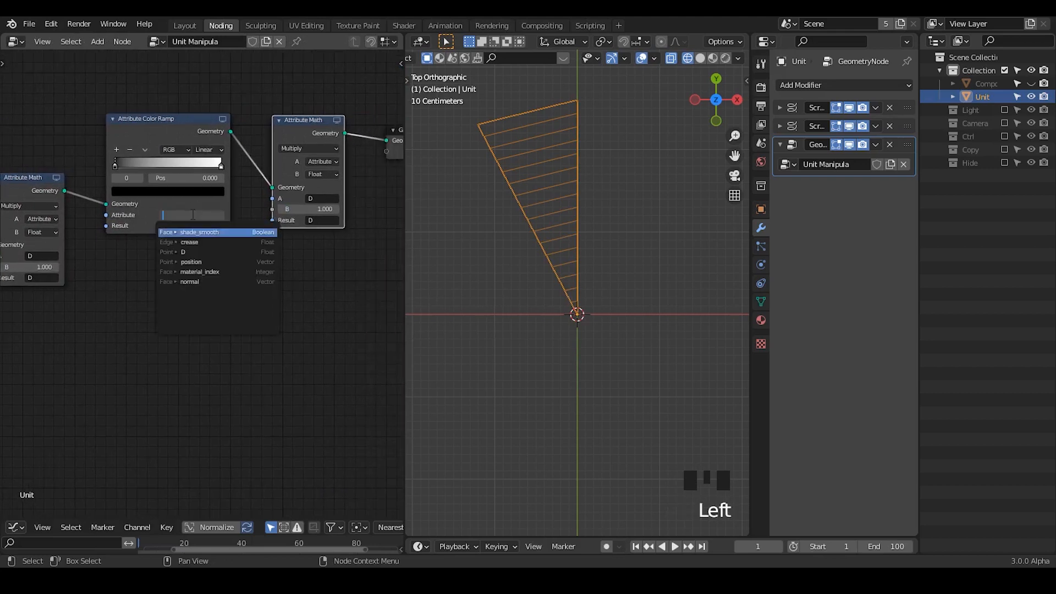
pyautogui.write('D')
pyautogui.press('Return')
pyautogui.click(191, 218)
pyautogui.click(187, 225)
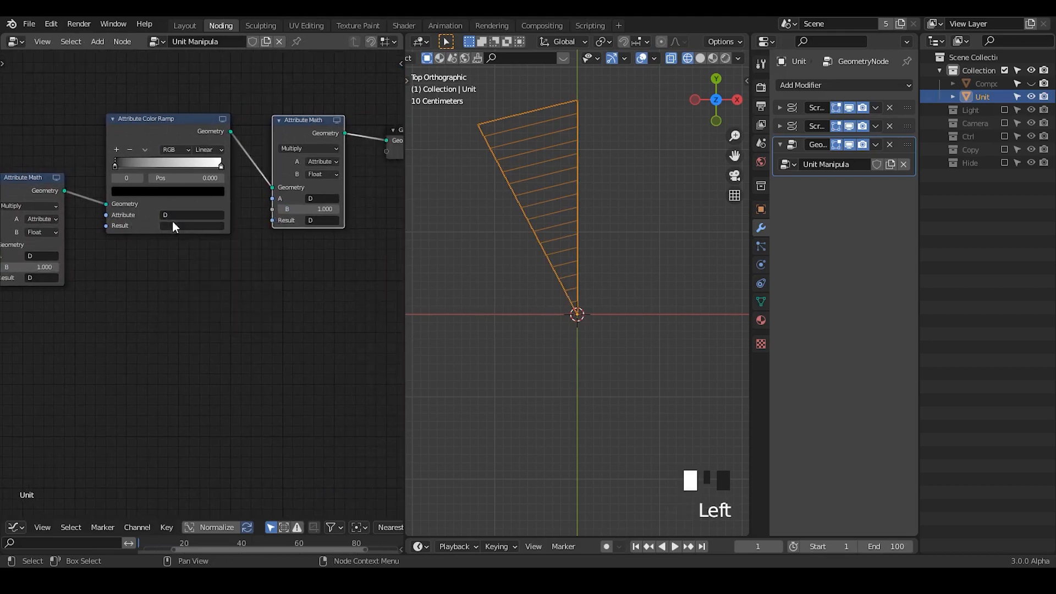
pyautogui.click(190, 242)
pyautogui.click(189, 225)
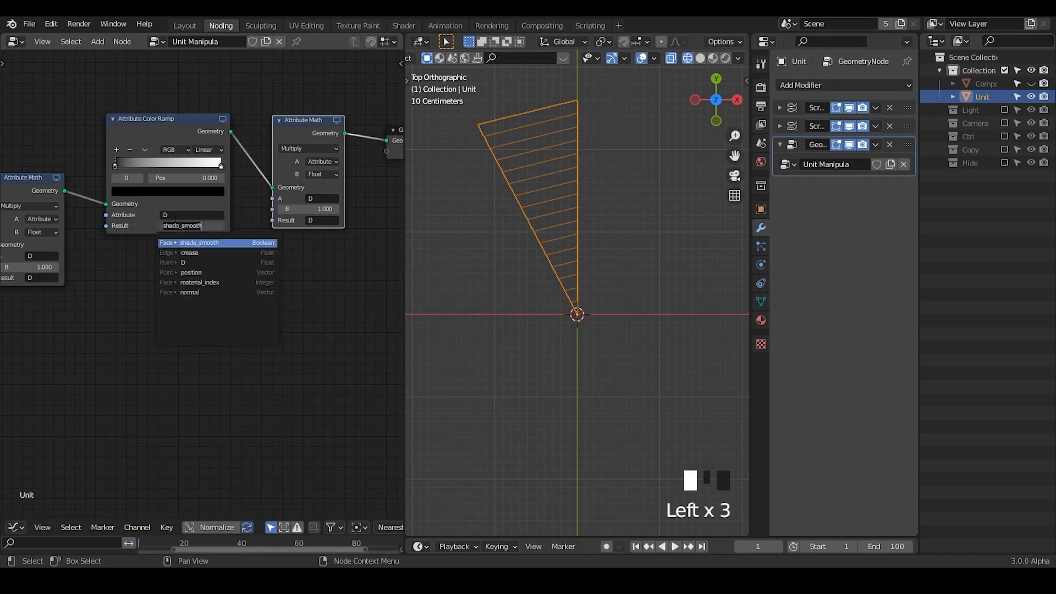
pyautogui.write('D')
pyautogui.press('Return')
# - Reverse the Attribute Color Ramp's gradient so white sits at position 0 and black at position 1
pyautogui.moveTo(129, 264); pyautogui.dragTo(209, 283, button='middle')
pyautogui.scroll(3, 214, 275)
pyautogui.moveTo(184, 135); pyautogui.dragTo(134, 143)
pyautogui.moveTo(316, 135); pyautogui.dragTo(379, 145)
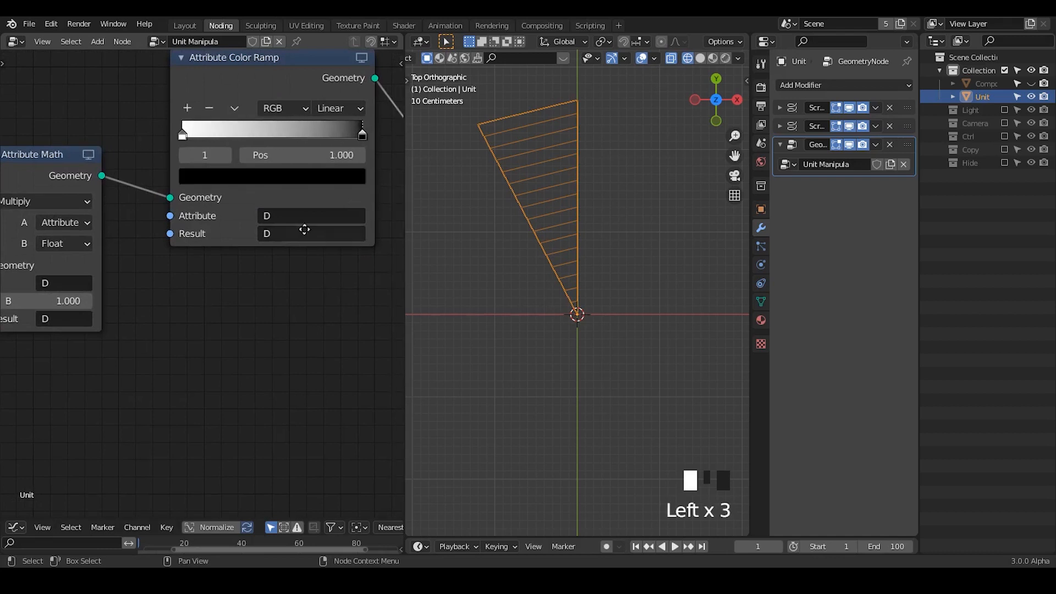
# - Widen the node editor and space Group Output and the last Attribute Math node apart to make room between them
pyautogui.moveTo(304, 229); pyautogui.dragTo(174, 274, button='middle')
pyautogui.moveTo(193, 232); pyautogui.dragTo(57, 232, button='middle')
pyautogui.moveTo(260, 223); pyautogui.dragTo(168, 228, button='middle')
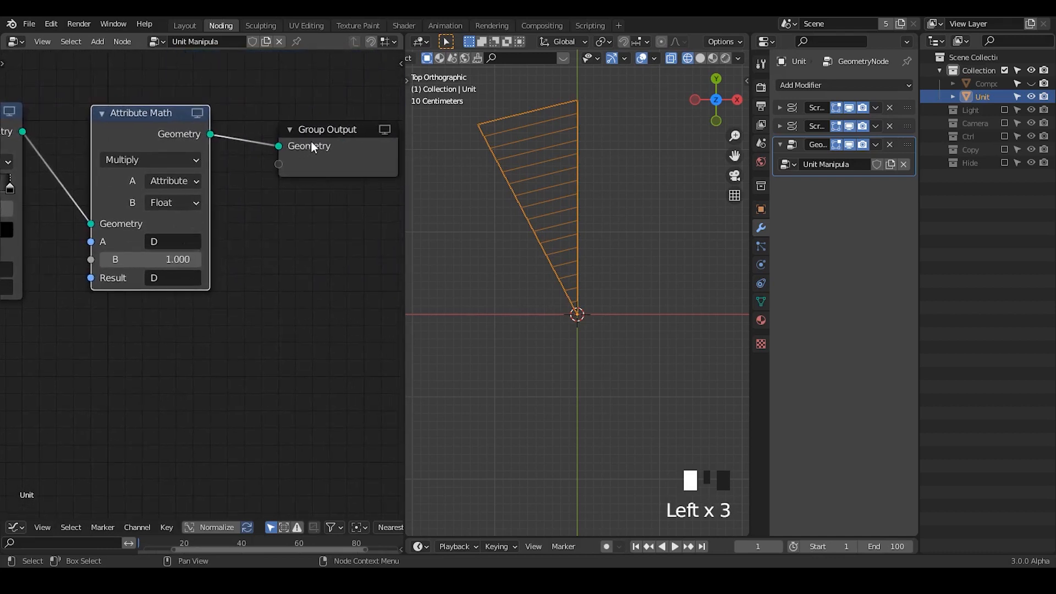
pyautogui.moveTo(312, 147); pyautogui.dragTo(402, 134)
pyautogui.moveTo(405, 233); pyautogui.dragTo(464, 238)
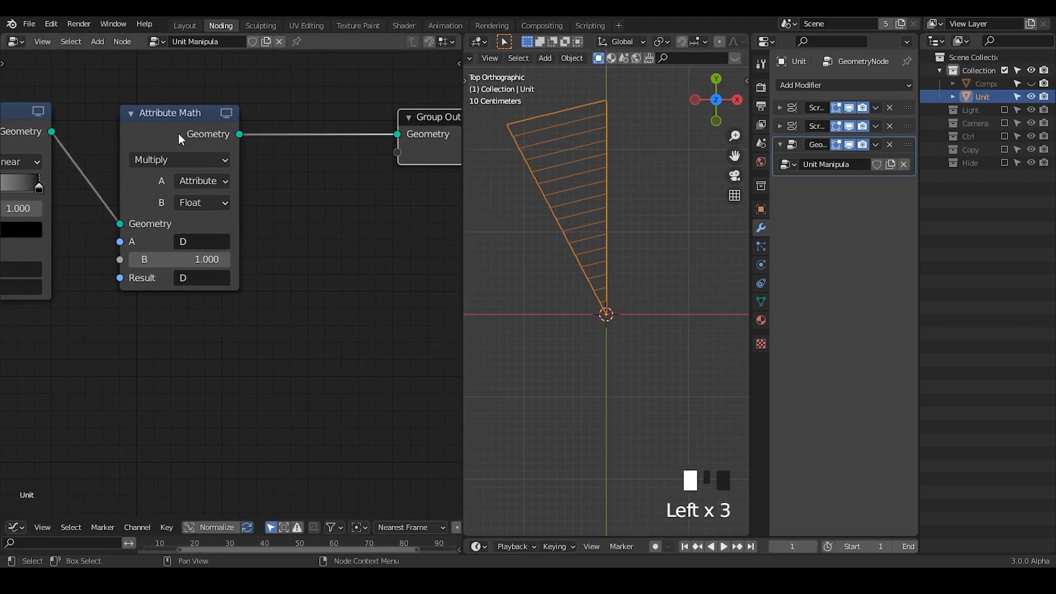
pyautogui.moveTo(178, 138); pyautogui.dragTo(159, 137)
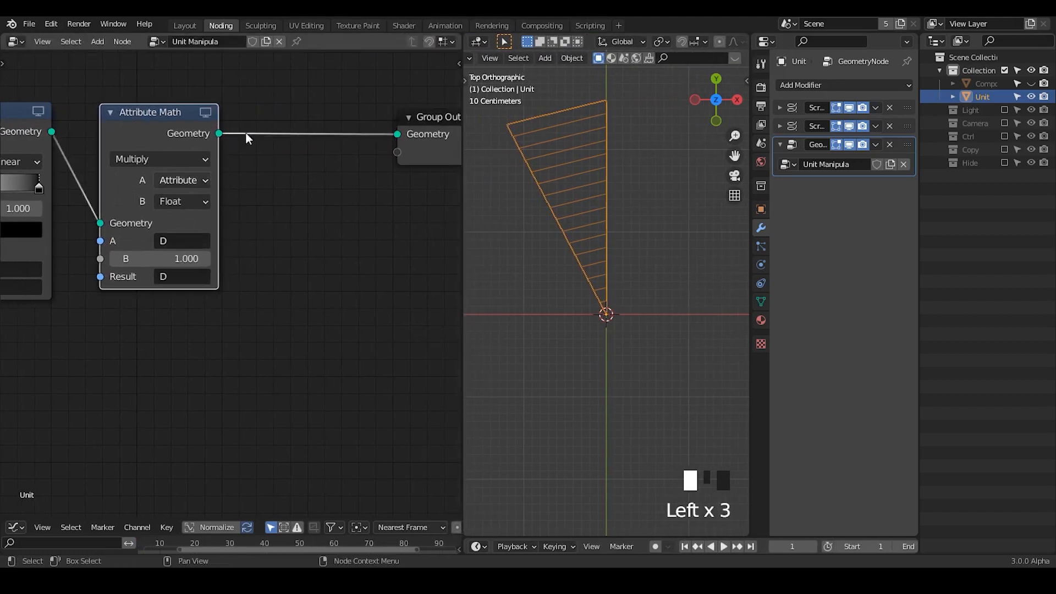
# - Search the available nodes for "point" to add a point node after the last Attribute Math node
pyautogui.hotkey('shift', 'a')
pyautogui.click(342, 197)
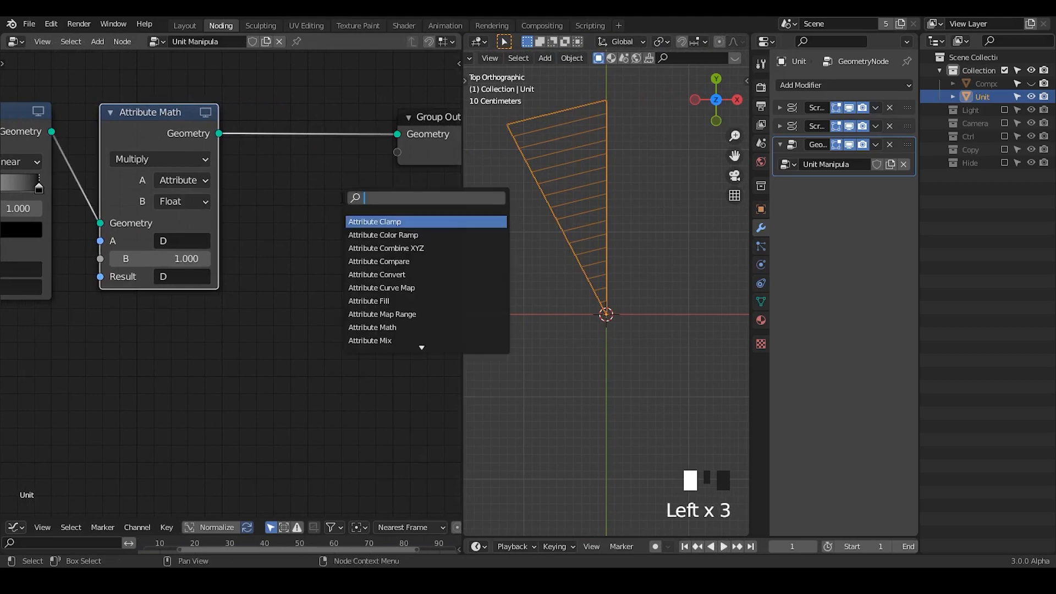
pyautogui.write('point')
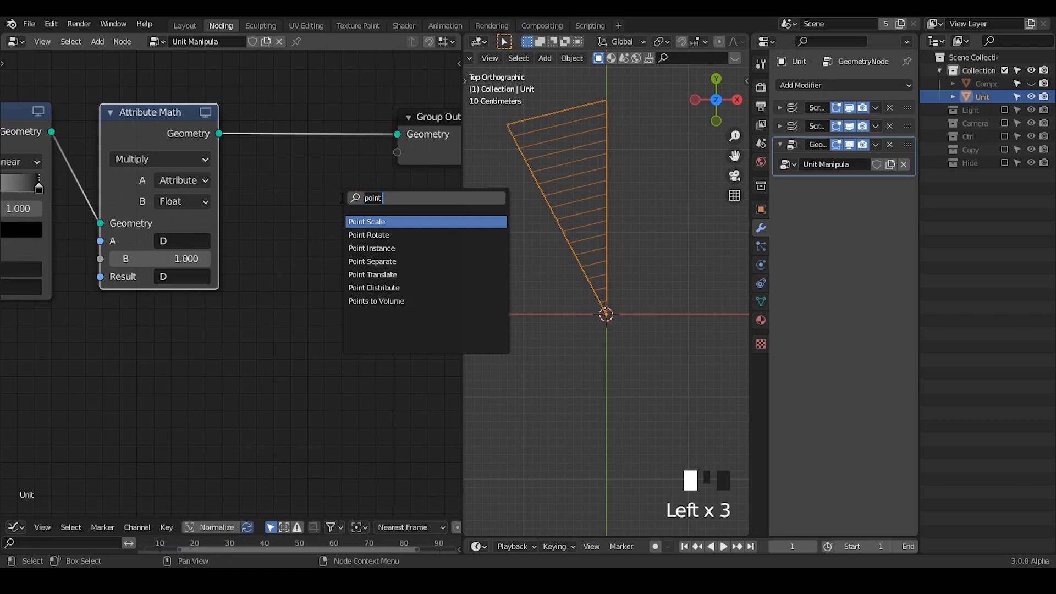
# - Insert a Point Translate node between the last Attribute Math node and the Group Output
pyautogui.write('point tra')
pyautogui.press('Return')
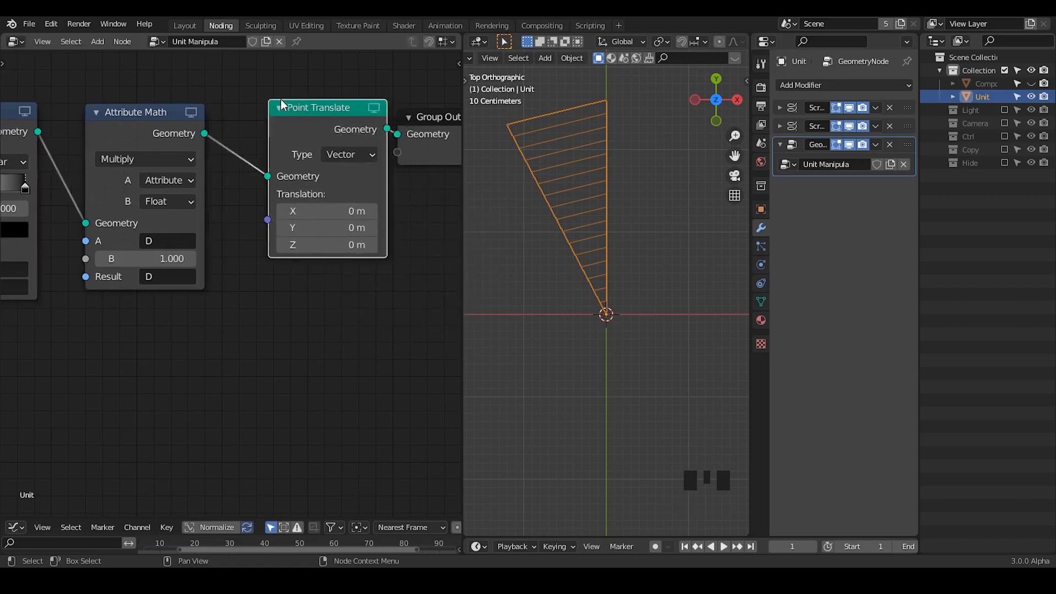
pyautogui.click(209, 98)
# - Switch the Point Translate node's type to Attribute and use D as its translation attribute
pyautogui.click(291, 154)
pyautogui.click(306, 198)
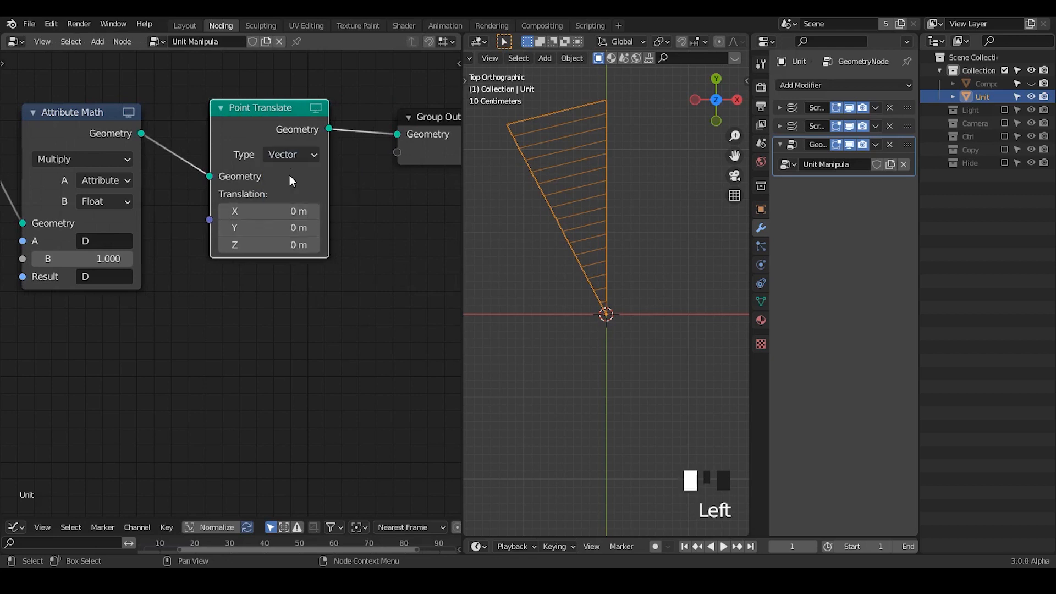
pyautogui.click(291, 155)
pyautogui.click(290, 173)
pyautogui.click(287, 194)
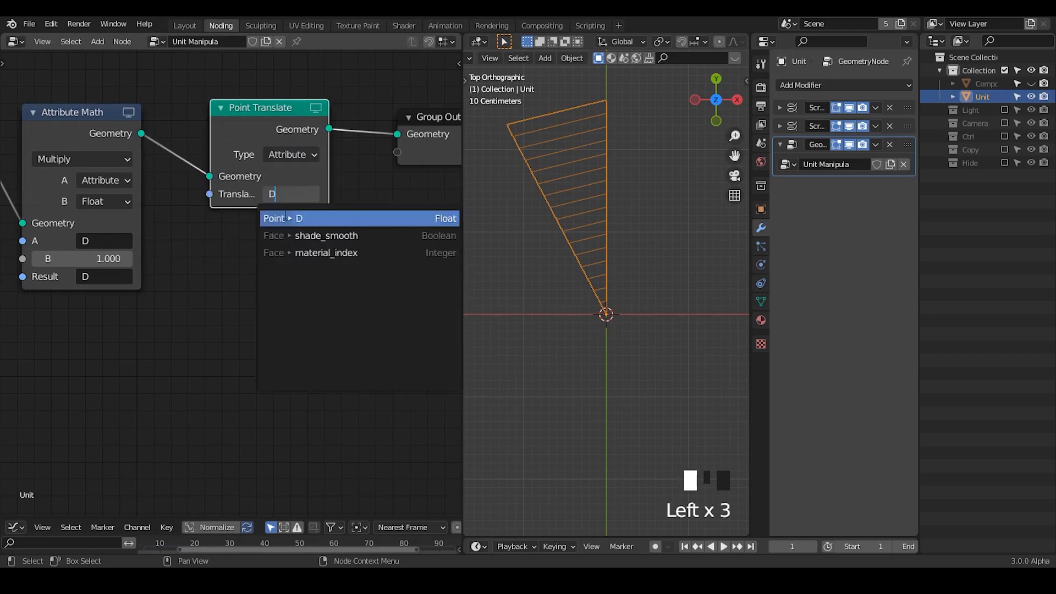
pyautogui.click(290, 217)
# - Sketch temporary annotations over the mesh and below the Point Translate node to explain the translation direction, and erase them
pyautogui.moveTo(538, 314); pyautogui.dragTo(578, 304, button='middle')
pyautogui.moveTo(577, 302); pyautogui.dragTo(694, 167)
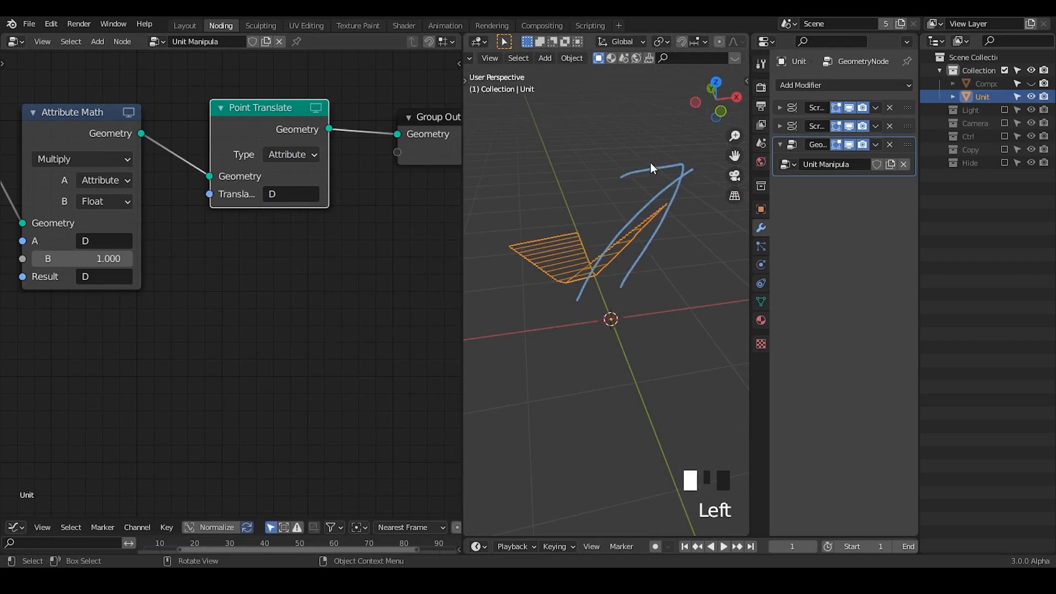
pyautogui.moveTo(651, 168); pyautogui.dragTo(626, 229, button='right')
pyautogui.moveTo(211, 286); pyautogui.dragTo(214, 250)
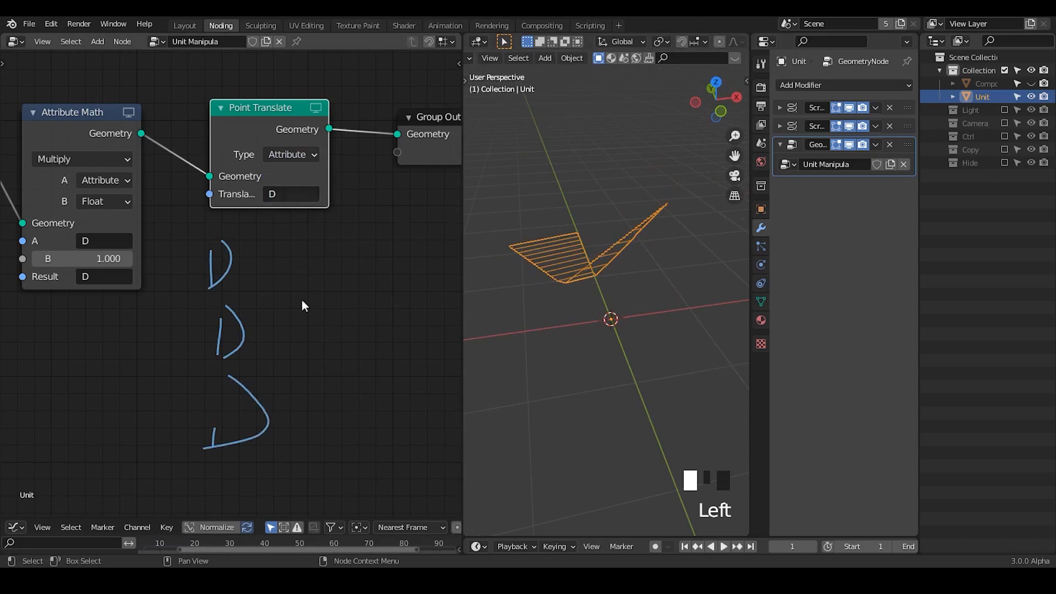
pyautogui.moveTo(235, 233); pyautogui.dragTo(213, 399, button='right')
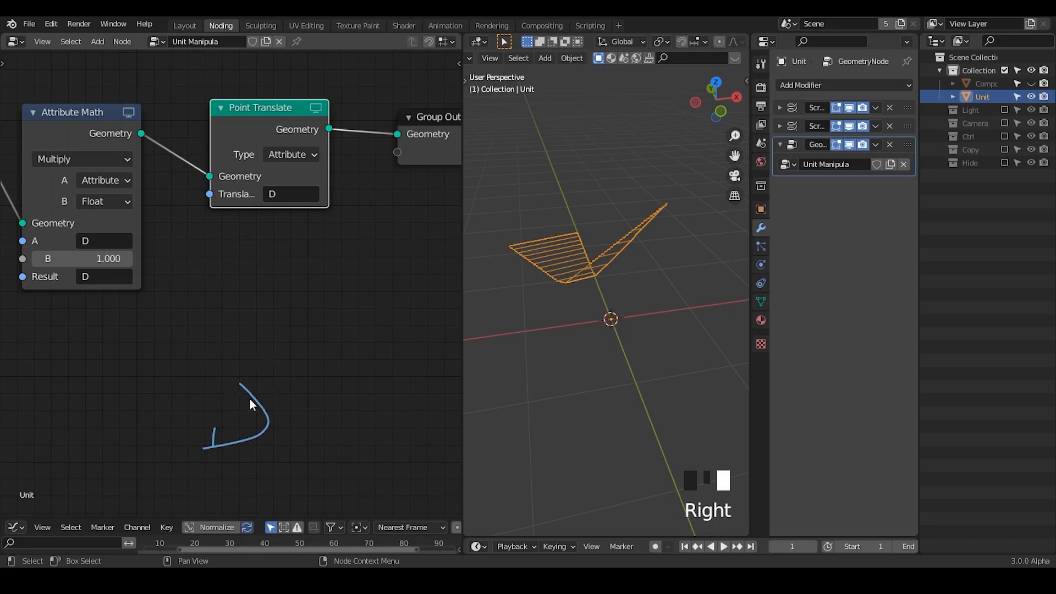
pyautogui.moveTo(242, 382); pyautogui.dragTo(218, 447)
pyautogui.moveTo(244, 379)
pyautogui.mouseDown(button='right')
pyautogui.moveTo(255, 401)
pyautogui.moveTo(237, 478)
pyautogui.mouseUp(button='right')
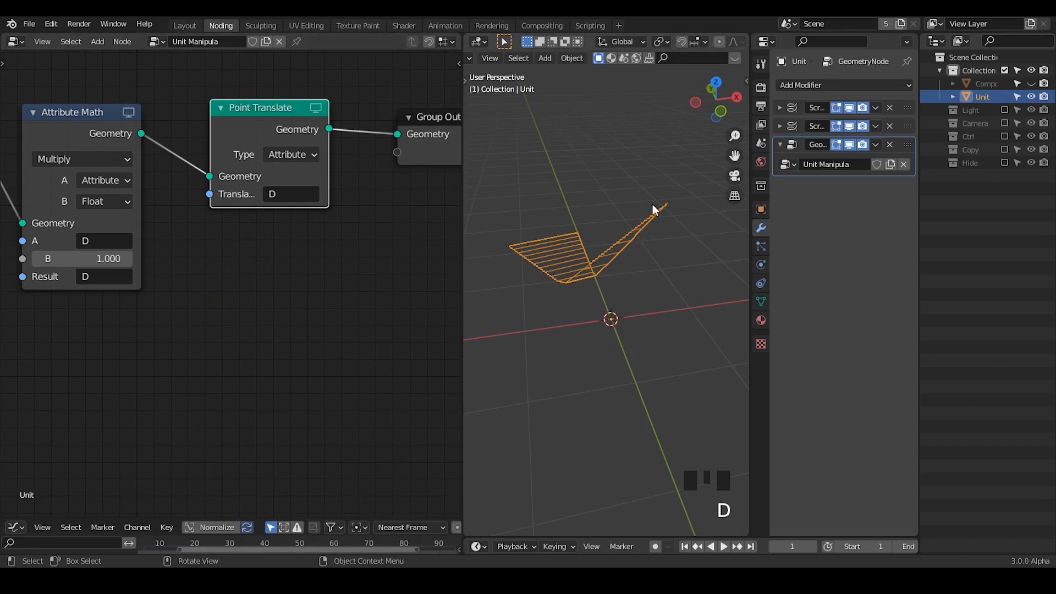
# - Insert an Attribute Combine XYZ node between the last Attribute Math node and Point Translate
pyautogui.moveTo(252, 123); pyautogui.dragTo(270, 117)
pyautogui.hotkey('shift', 'a')
pyautogui.write('s')
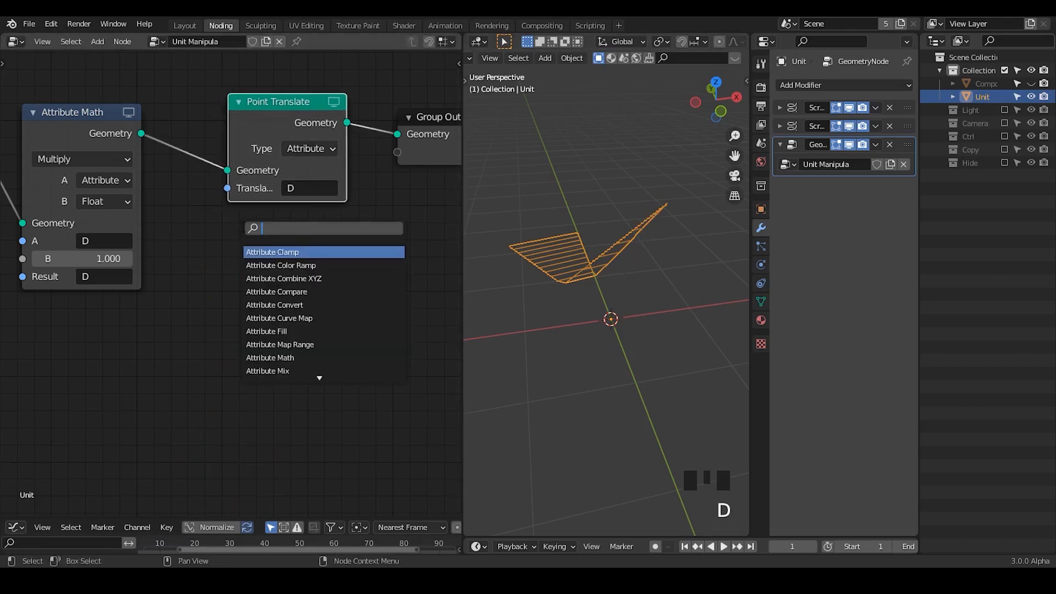
pyautogui.write('attribute combine')
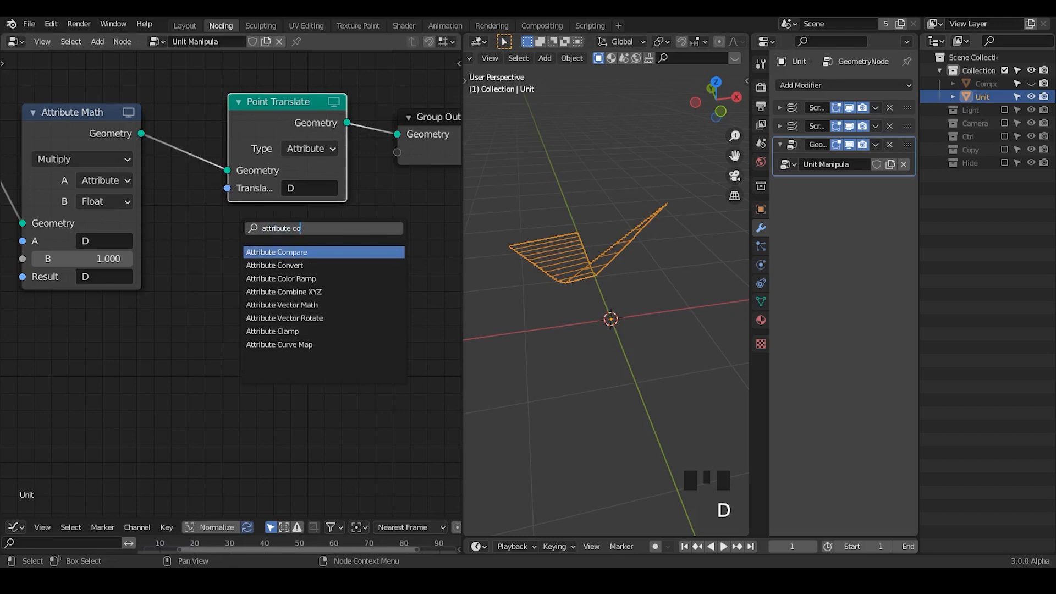
pyautogui.press('Return')
pyautogui.click(175, 100)
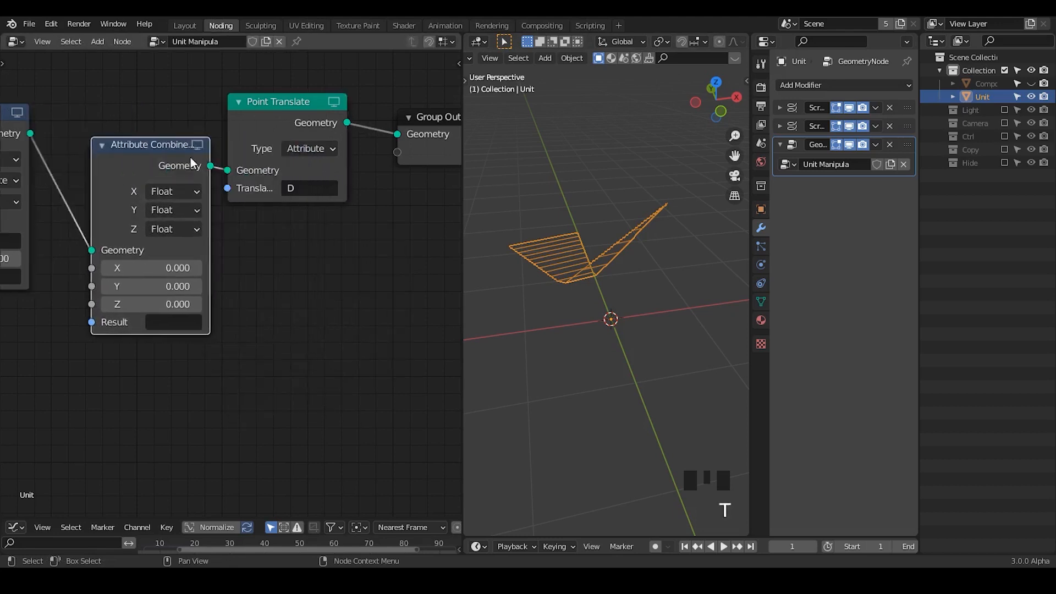
# - Set the Attribute Combine XYZ node's Z input to Attribute and use D for both Z and Result
pyautogui.moveTo(121, 265); pyautogui.dragTo(277, 237, button='middle')
pyautogui.click(275, 202)
pyautogui.click(279, 223)
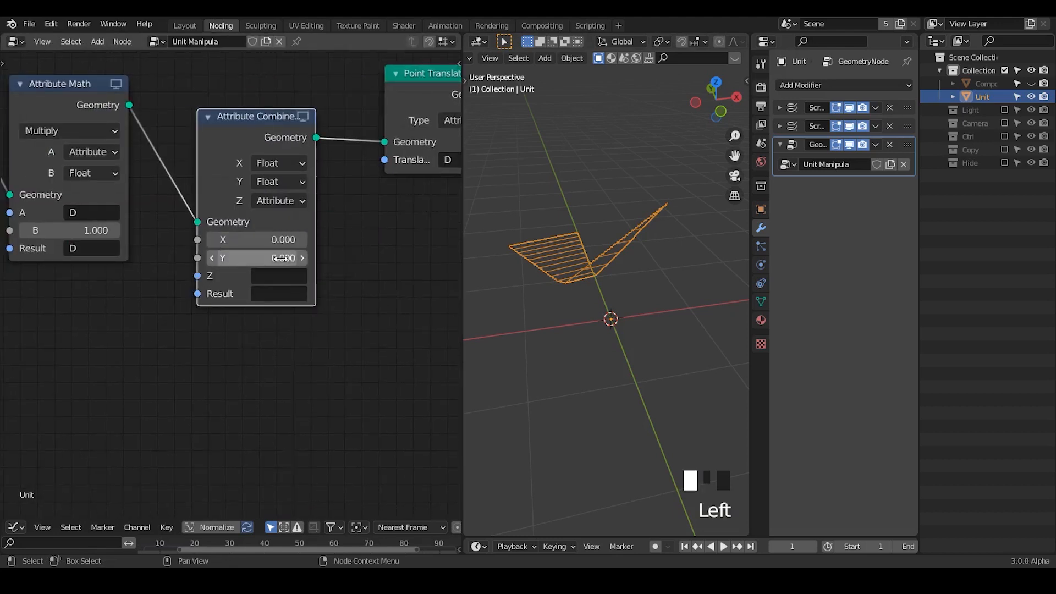
pyautogui.click(279, 276)
pyautogui.write('D')
pyautogui.click(277, 294)
pyautogui.click(282, 321)
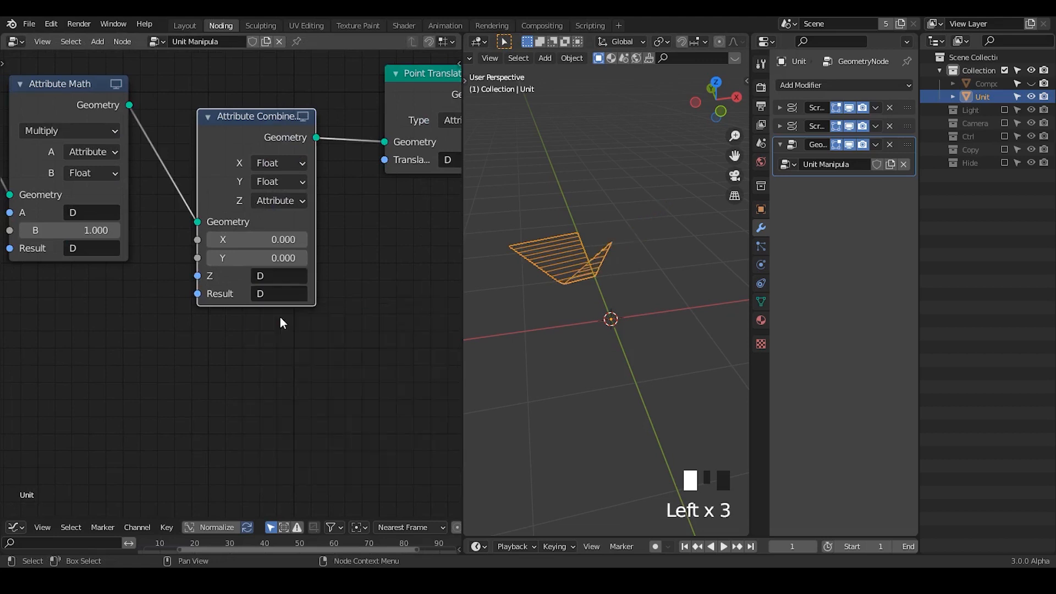
# - Set the B value of the Attribute Math node before the Color Ramp to 0.610
pyautogui.moveTo(620, 258); pyautogui.dragTo(658, 243, button='middle')
pyautogui.moveTo(3, 278); pyautogui.dragTo(335, 267, button='middle')
pyautogui.moveTo(105, 286); pyautogui.dragTo(187, 264, button='middle')
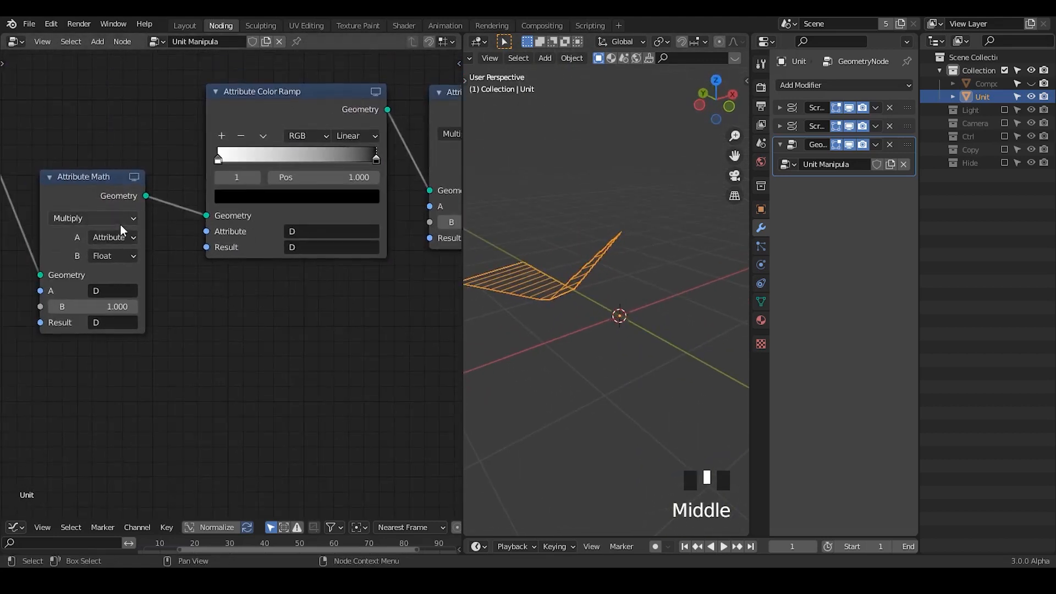
pyautogui.moveTo(112, 194); pyautogui.dragTo(148, 153)
pyautogui.moveTo(270, 279); pyautogui.dragTo(204, 275, button='middle')
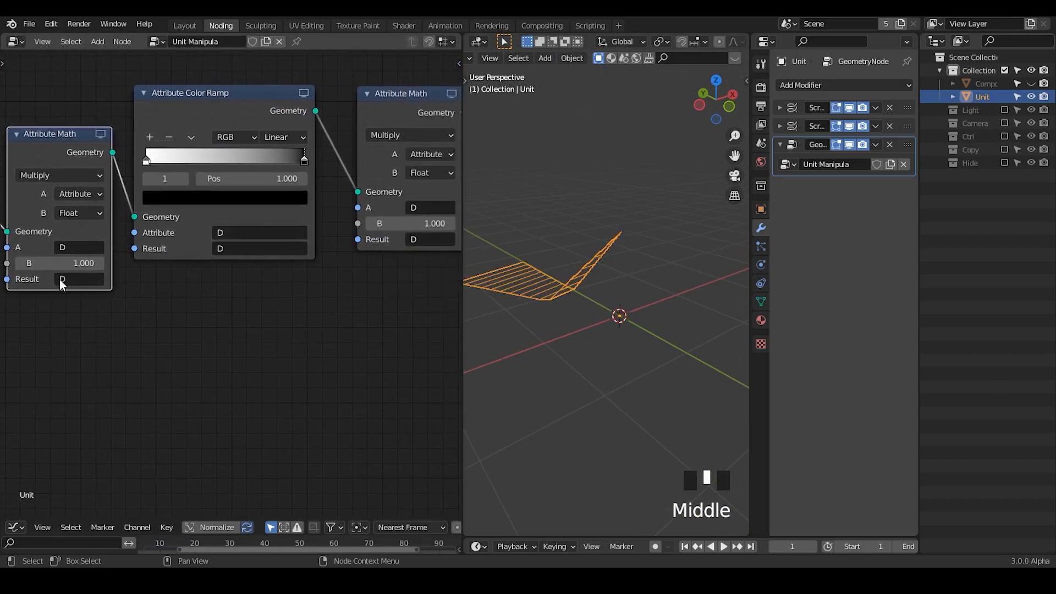
pyautogui.moveTo(62, 263)
pyautogui.mouseDown()
pyautogui.moveTo(83, 262)
pyautogui.moveTo(66, 263)
pyautogui.mouseUp()
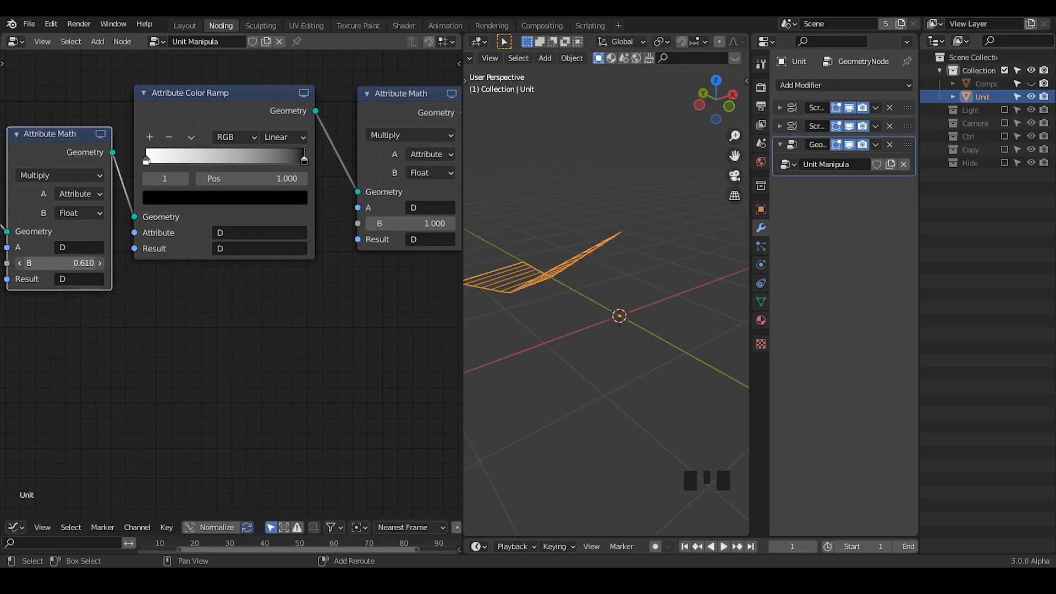
# - Set the B value of the Attribute Math node after the Color Ramp to 0.480
pyautogui.moveTo(359, 252); pyautogui.dragTo(297, 250, button='middle')
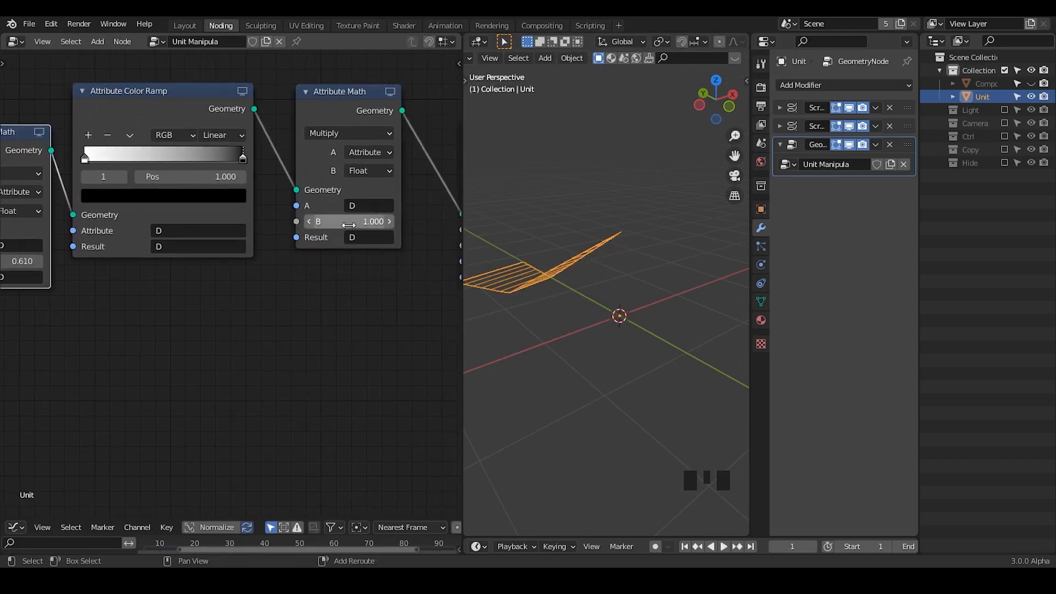
pyautogui.moveTo(348, 225)
pyautogui.keyDown('shift'); pyautogui.mouseDown()
pyautogui.moveTo(319, 224)
pyautogui.moveTo(348, 221)
pyautogui.mouseUp(); pyautogui.keyUp('shift')
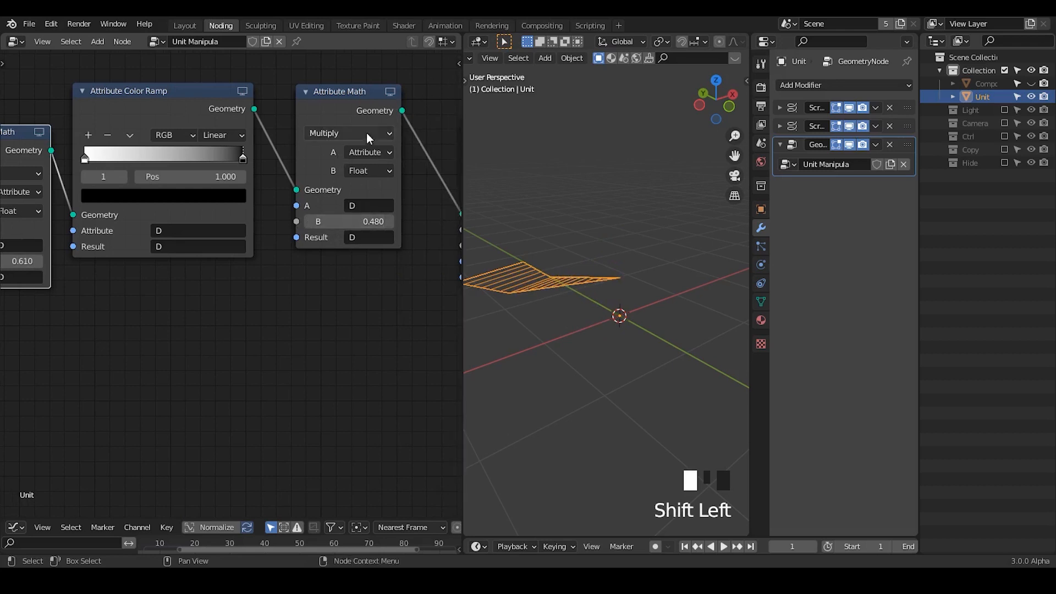
pyautogui.moveTo(364, 105)
pyautogui.mouseDown()
pyautogui.moveTo(367, 96)
pyautogui.moveTo(361, 110)
pyautogui.mouseUp()
pyautogui.moveTo(224, 251); pyautogui.dragTo(348, 251, button='middle')
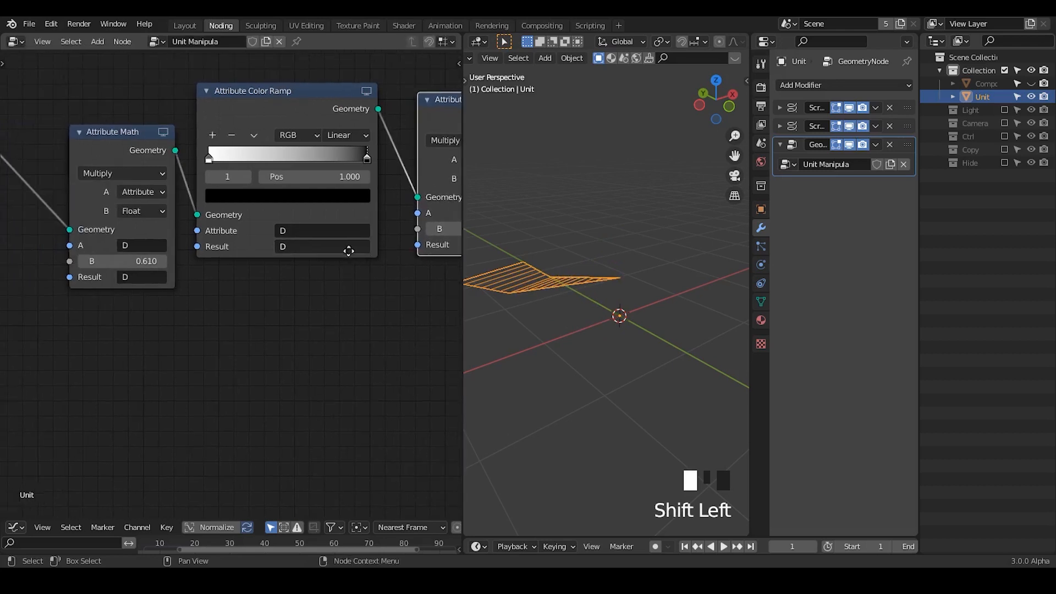
pyautogui.moveTo(265, 98); pyautogui.dragTo(269, 114)
pyautogui.moveTo(217, 171)
pyautogui.mouseDown()
pyautogui.moveTo(304, 170)
pyautogui.moveTo(215, 175)
pyautogui.mouseUp()
pyautogui.moveTo(373, 174)
pyautogui.mouseDown()
pyautogui.moveTo(245, 172)
pyautogui.moveTo(372, 171)
pyautogui.mouseUp()
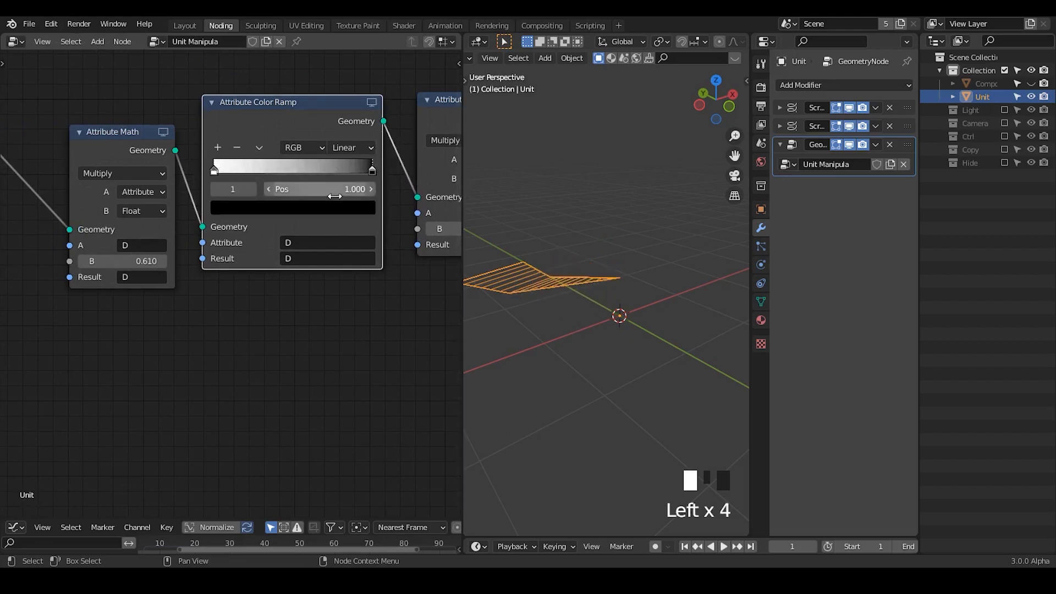
pyautogui.hotkey('shift', 'a')
pyautogui.write('attribute map')
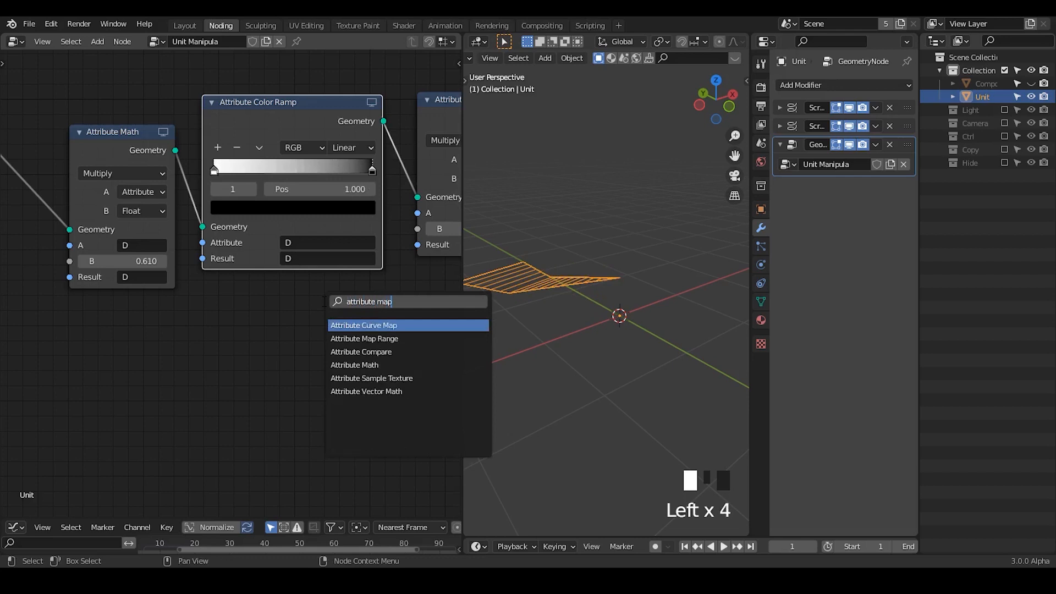
pyautogui.press('Down')
pyautogui.press('Return')
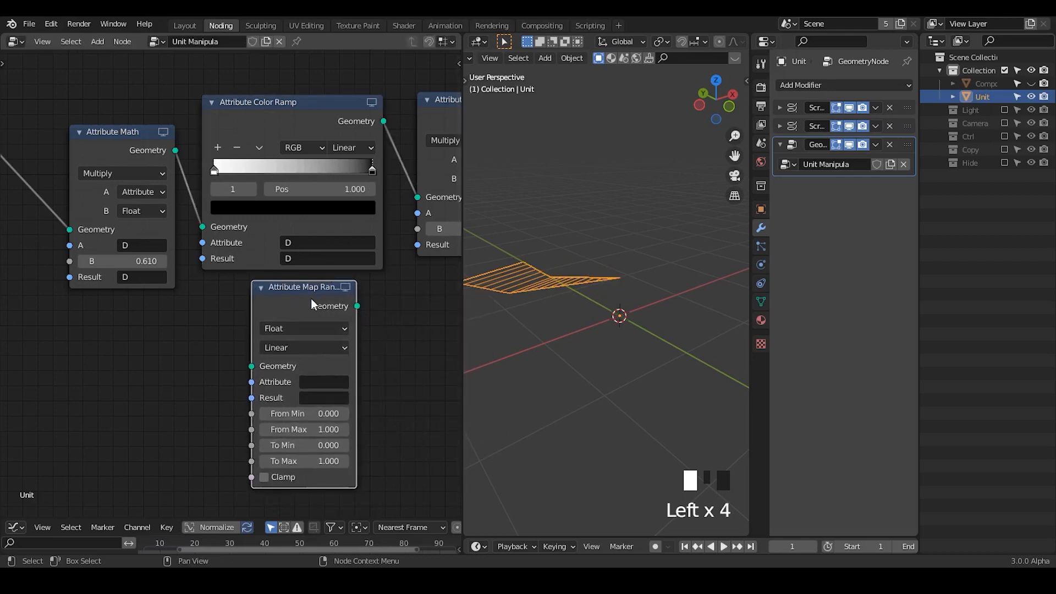
pyautogui.press('x')
# - Set B to 0.700 in the Attribute Math node before the Color Ramp and change the ramp's interpolation to Ease
pyautogui.click(363, 148)
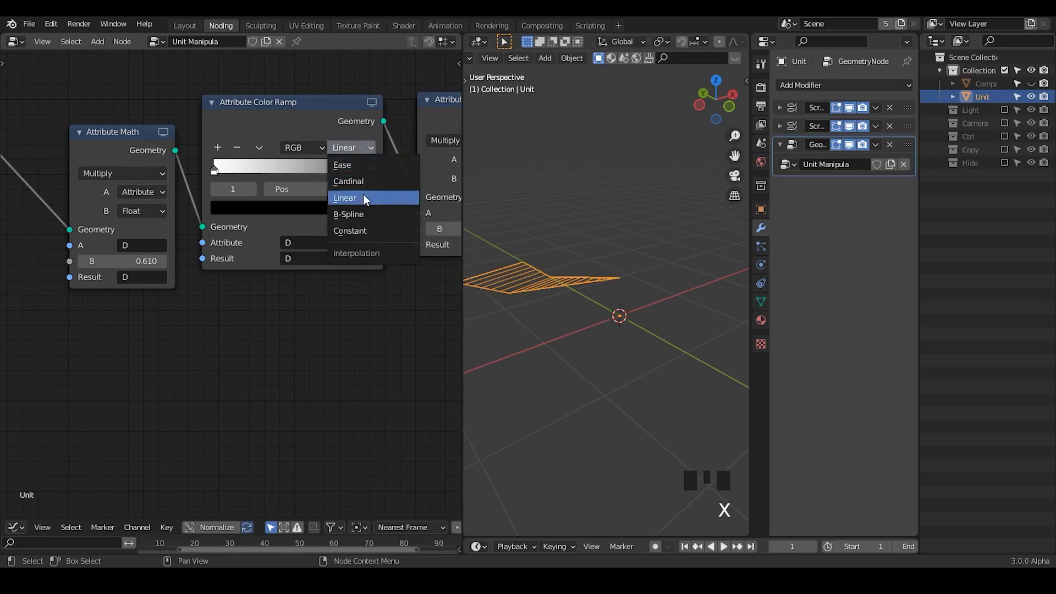
pyautogui.click(357, 150)
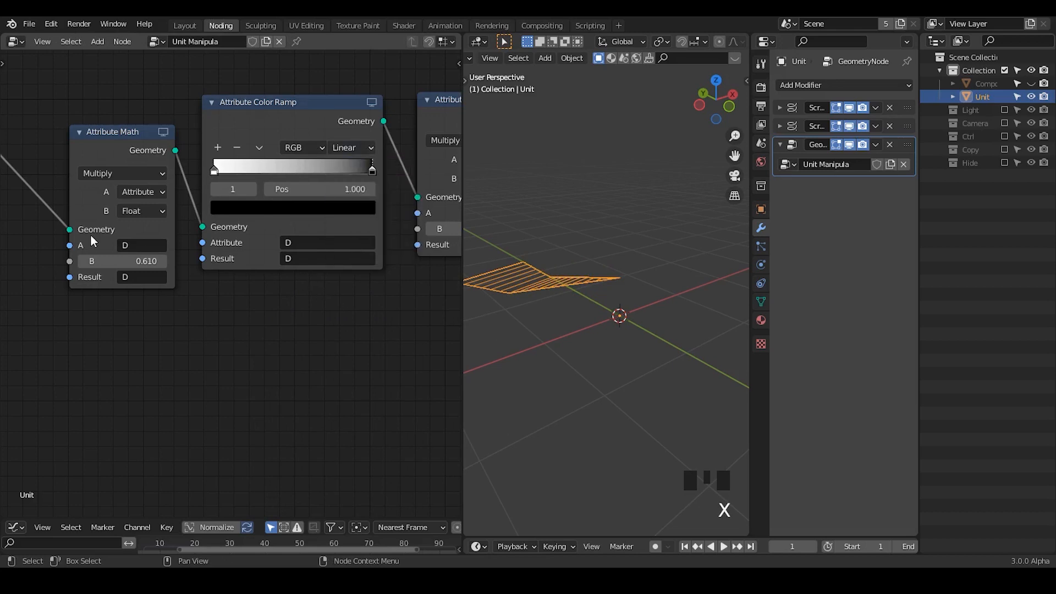
pyautogui.moveTo(122, 260)
pyautogui.keyDown('shift'); pyautogui.mouseDown()
pyautogui.moveTo(144, 261)
pyautogui.moveTo(125, 262)
pyautogui.mouseUp(); pyautogui.keyUp('shift')
pyautogui.click(347, 147)
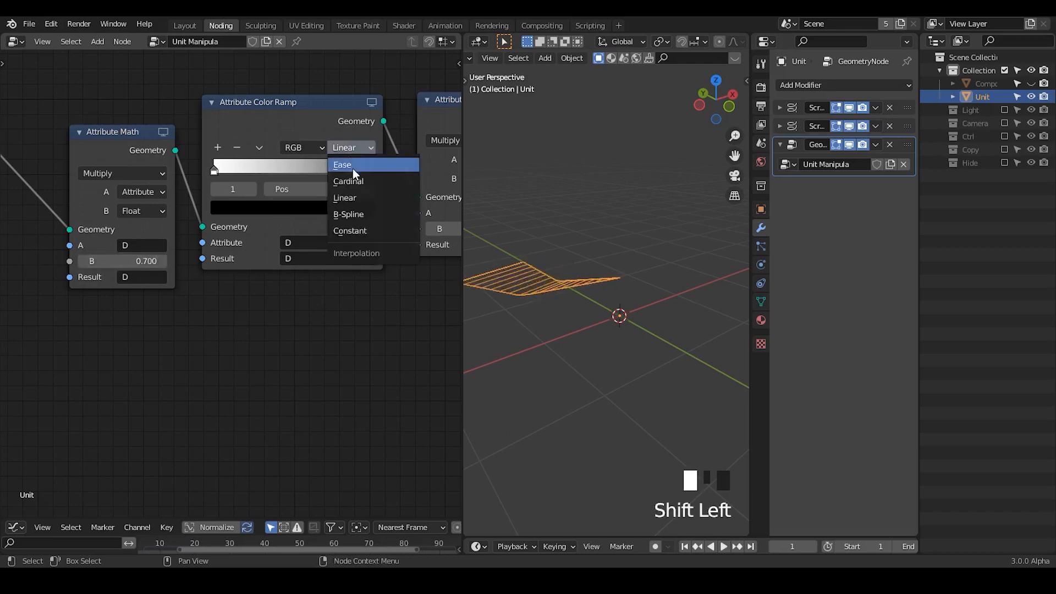
pyautogui.click(354, 174)
pyautogui.moveTo(612, 291); pyautogui.dragTo(680, 271, button='middle')
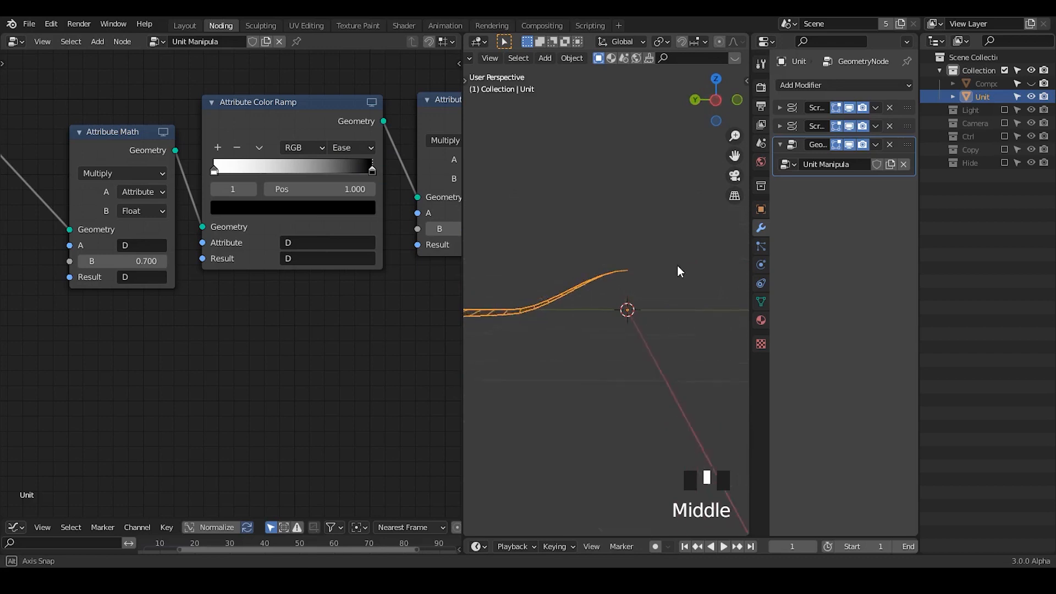
pyautogui.moveTo(608, 302); pyautogui.dragTo(731, 387, button='middle')
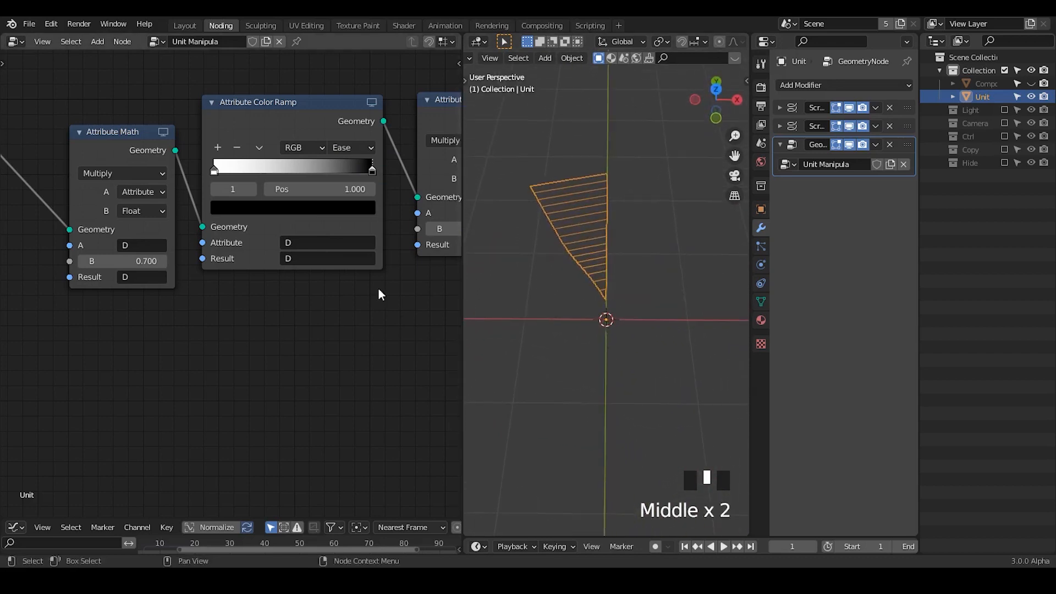
# - Mute the Attribute Combine XYZ and Point Translate nodes and shift them away from Attribute Math to leave a gap
pyautogui.moveTo(383, 295); pyautogui.dragTo(126, 349, button='middle')
pyautogui.moveTo(341, 324); pyautogui.dragTo(162, 319, button='middle')
pyautogui.moveTo(225, 172); pyautogui.dragTo(270, 150)
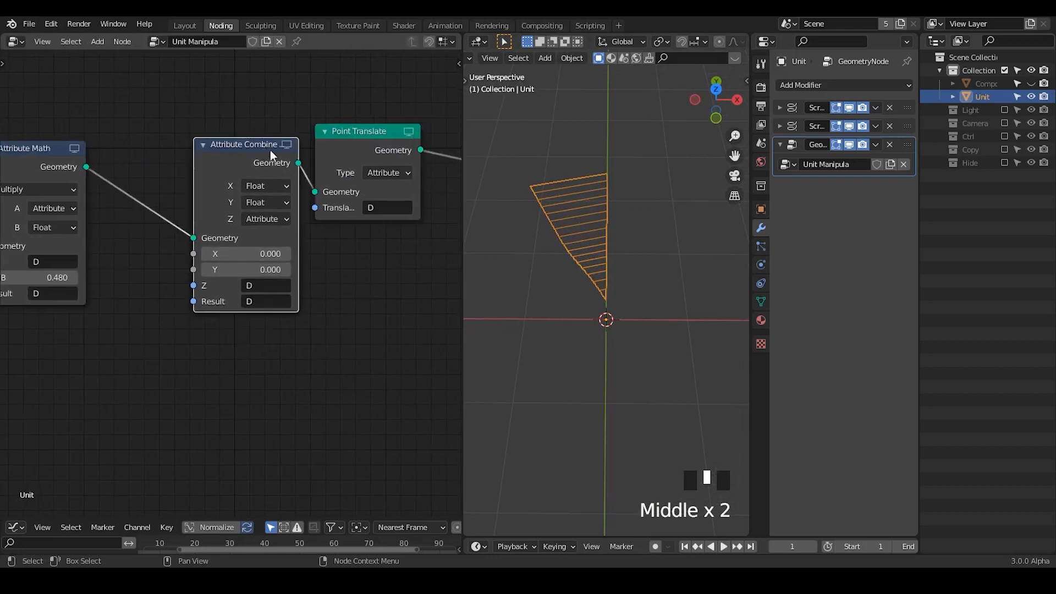
pyautogui.moveTo(410, 75); pyautogui.dragTo(195, 354)
pyautogui.moveTo(568, 377)
pyautogui.mouseDown(button='middle')
pyautogui.moveTo(678, 292)
pyautogui.moveTo(662, 295)
pyautogui.moveTo(704, 290)
pyautogui.moveTo(619, 313)
pyautogui.moveTo(648, 337)
pyautogui.moveTo(612, 344)
pyautogui.moveTo(645, 255)
pyautogui.moveTo(591, 346)
pyautogui.moveTo(572, 330)
pyautogui.mouseUp(button='middle')
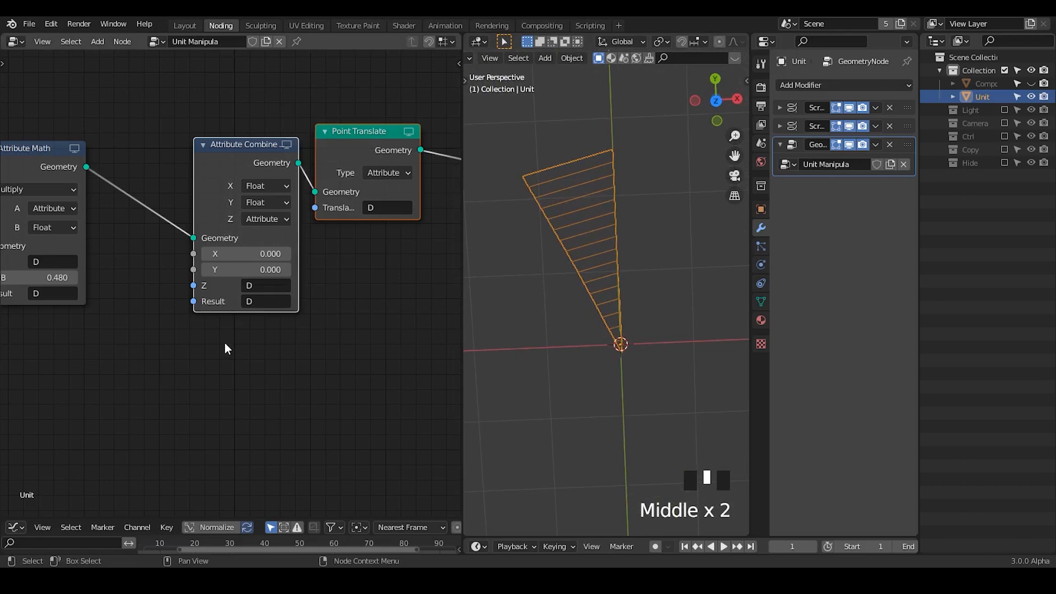
pyautogui.press('m')
pyautogui.moveTo(200, 170); pyautogui.dragTo(318, 171)
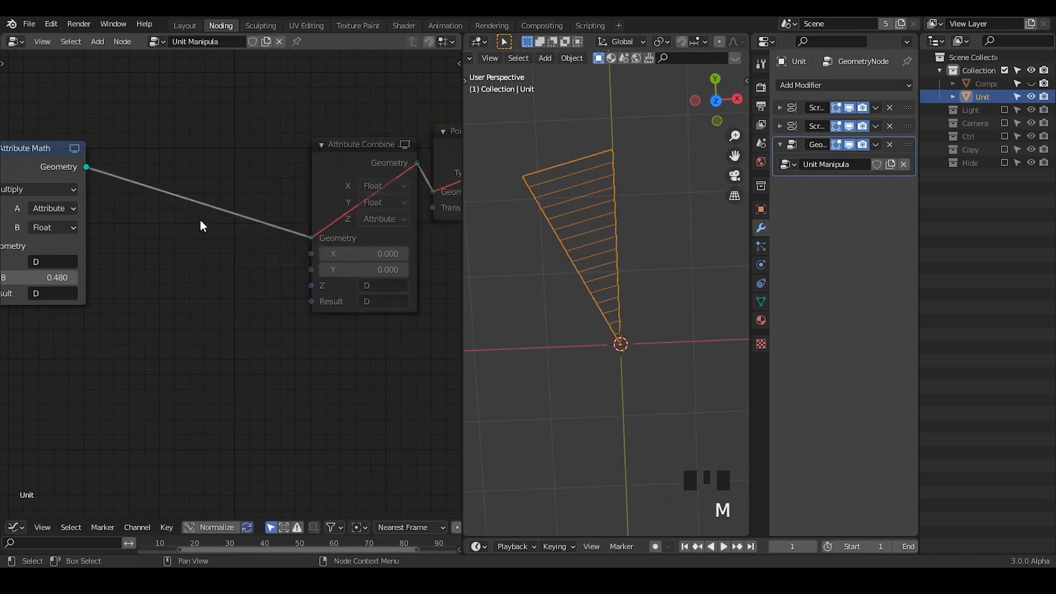
# - Insert an Attribute Vector Rotate node between the last Attribute Math node and the muted Attribute Combine XYZ node
pyautogui.moveTo(201, 220); pyautogui.dragTo(279, 212, button='middle')
pyautogui.moveTo(317, 266); pyautogui.dragTo(261, 247, button='middle')
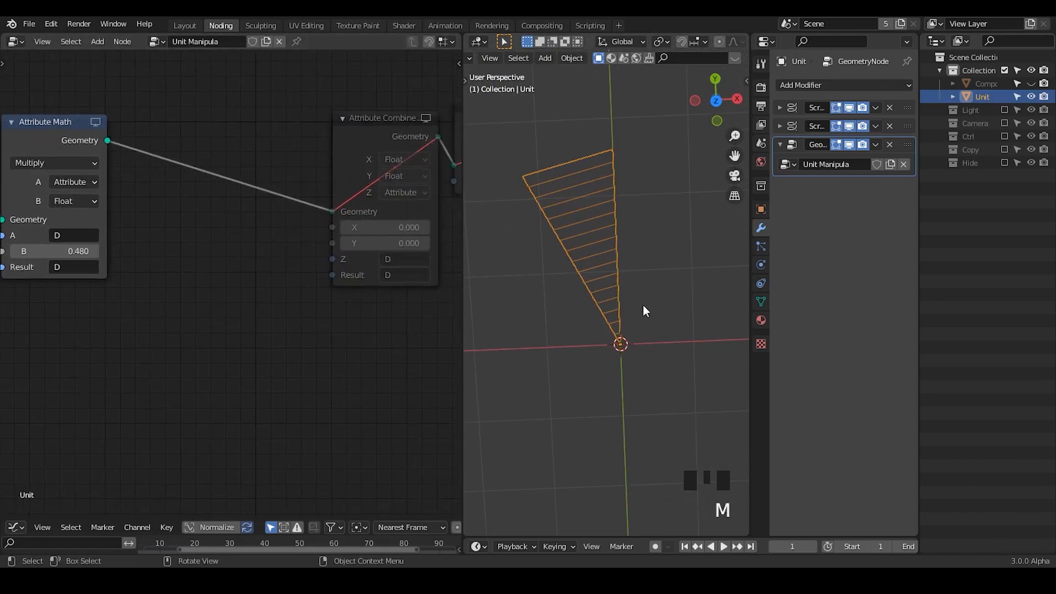
pyautogui.moveTo(645, 311); pyautogui.dragTo(636, 248, button='middle')
pyautogui.hotkey('shift', 'a')
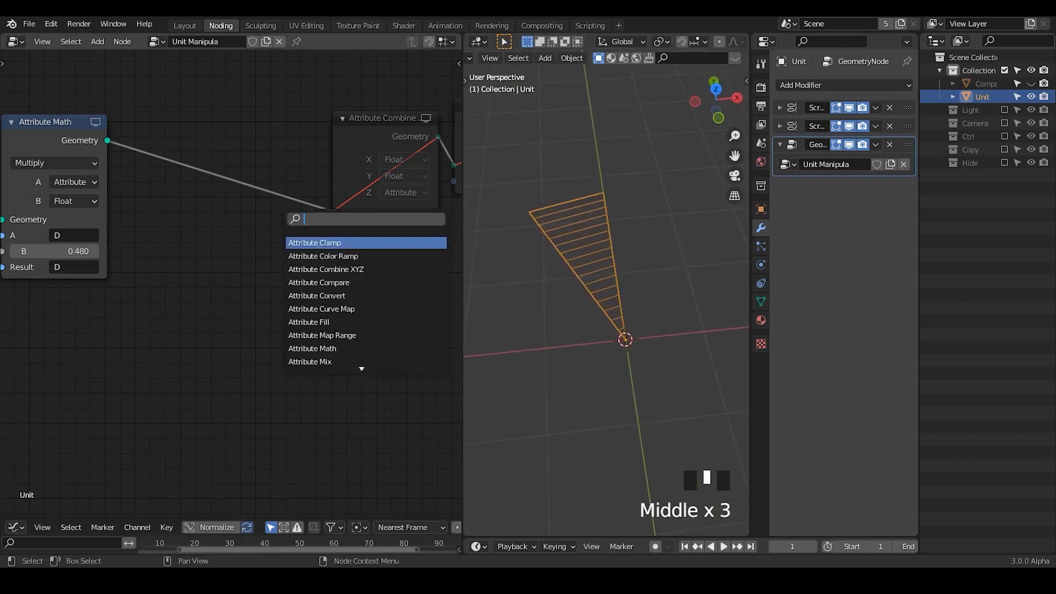
pyautogui.write('attribute ve')
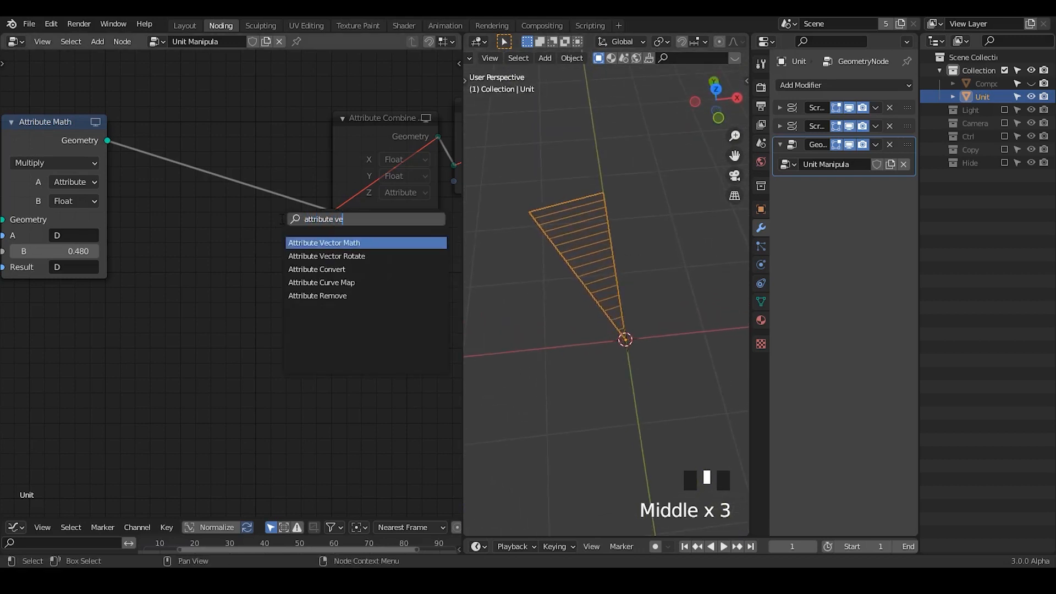
pyautogui.press('Down')
pyautogui.press('Return')
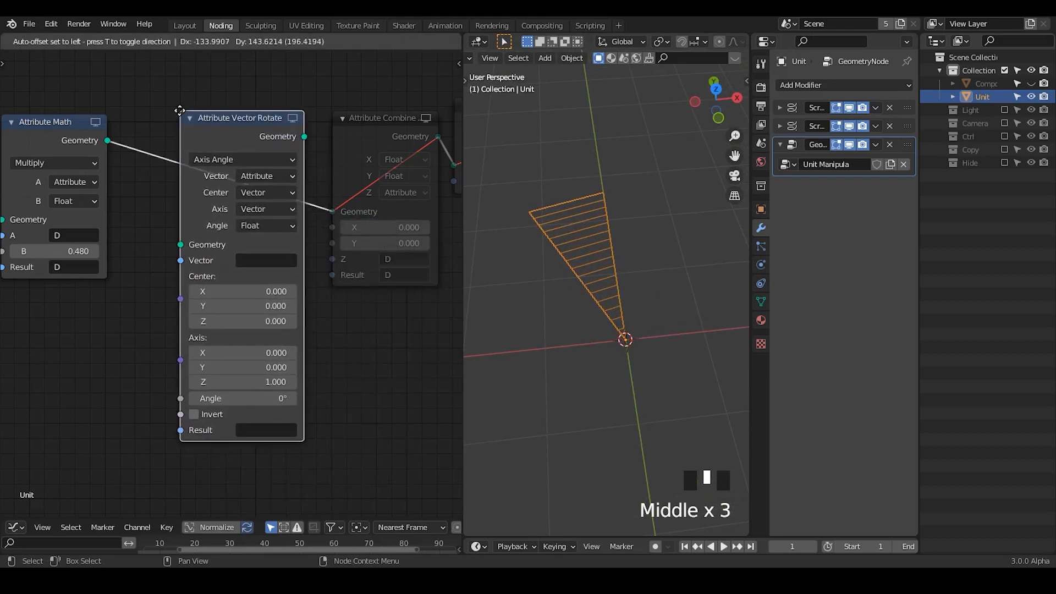
pyautogui.click(152, 100)
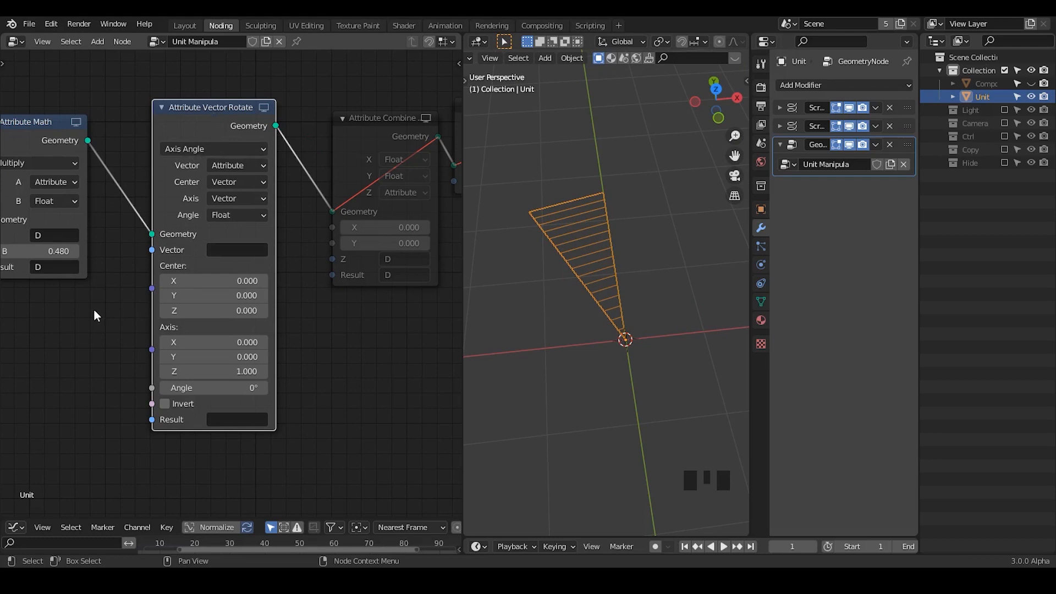
# - Sketch annotation axes at the world origin and set the Attribute Vector Rotate node's Vector attribute to position
pyautogui.click(191, 148)
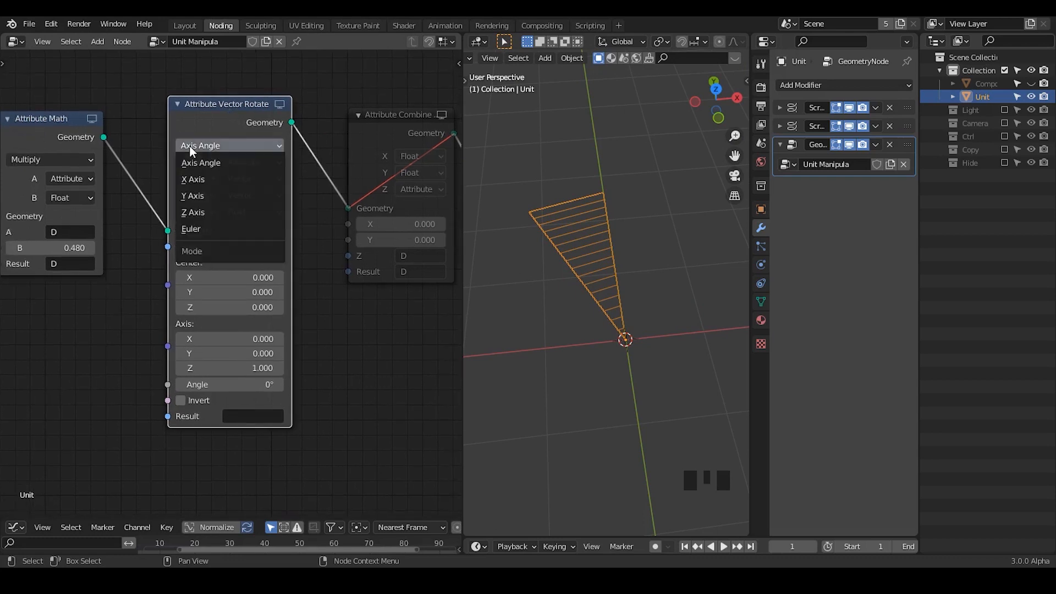
pyautogui.click(191, 151)
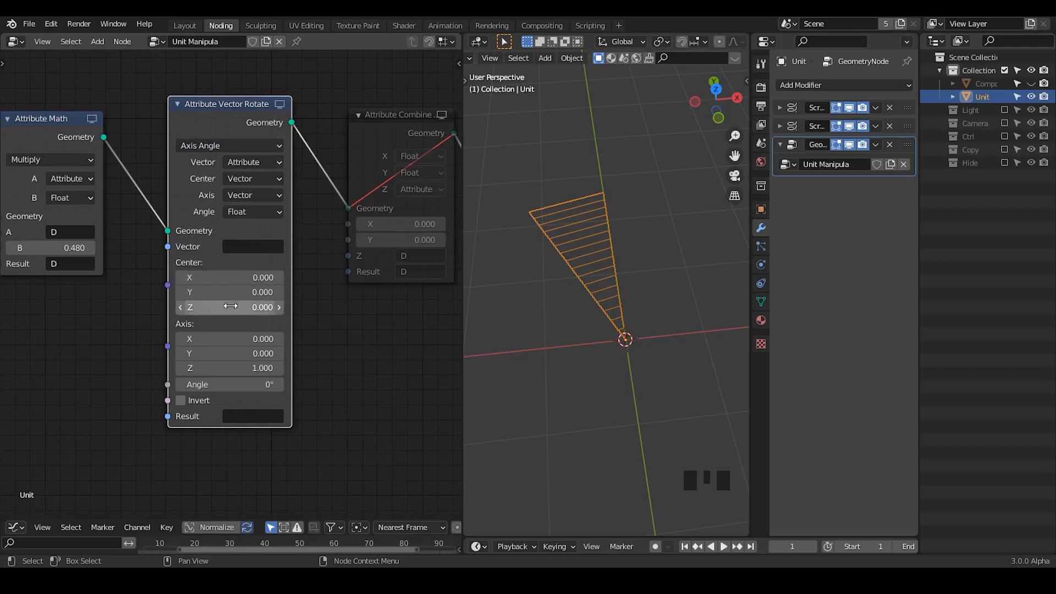
pyautogui.click(602, 333)
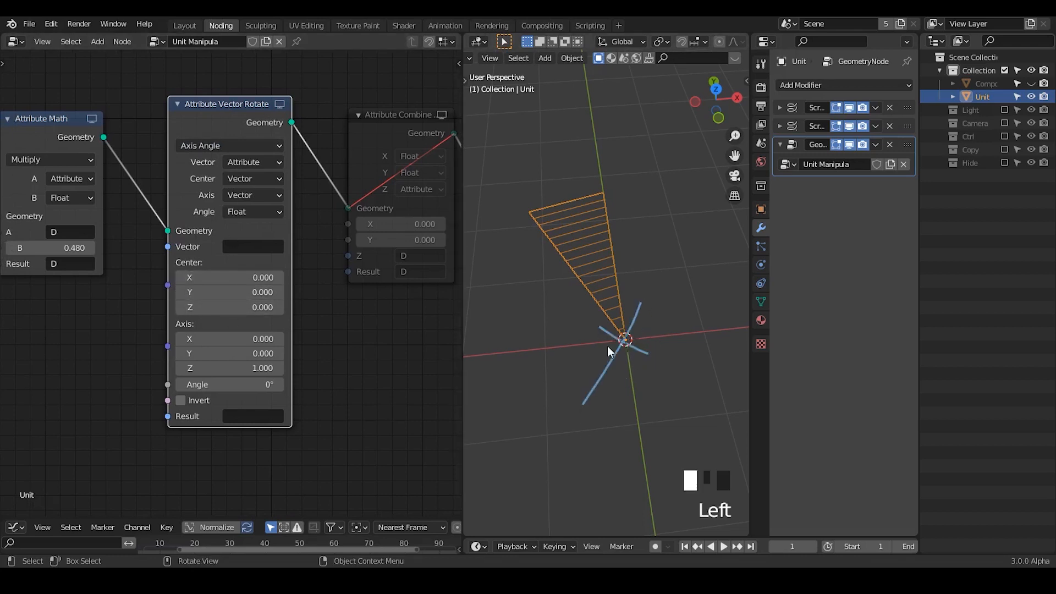
pyautogui.moveTo(214, 126); pyautogui.dragTo(237, 122)
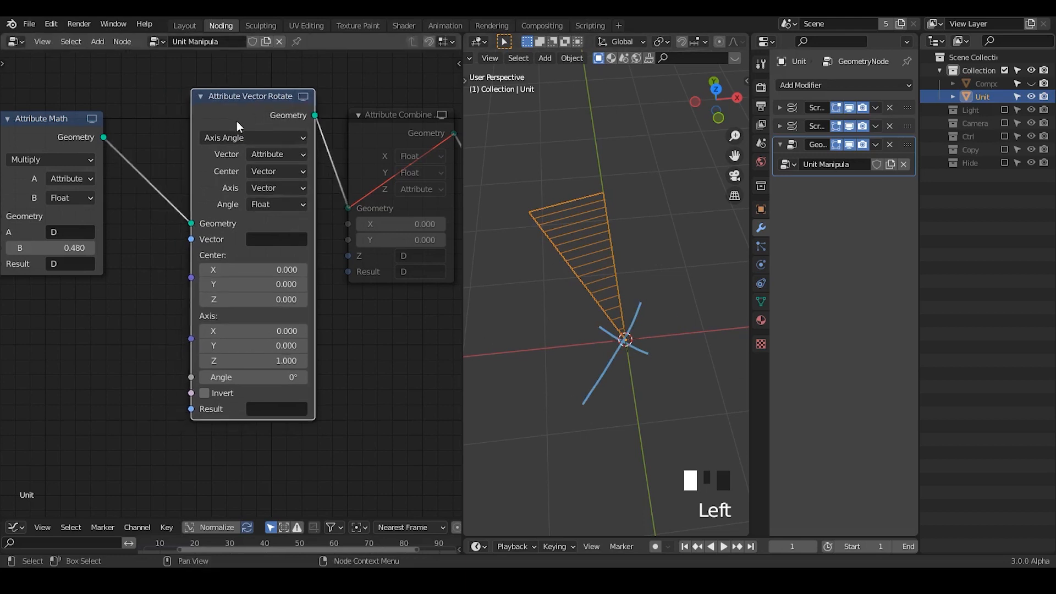
pyautogui.click(284, 244)
pyautogui.write('po')
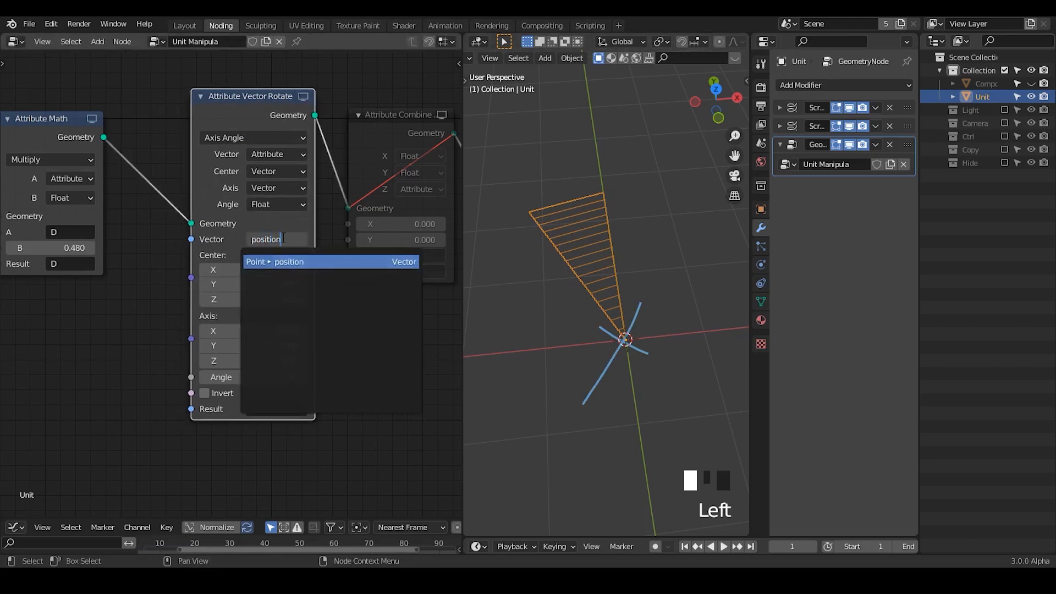
pyautogui.write('sition')
pyautogui.click(283, 238)
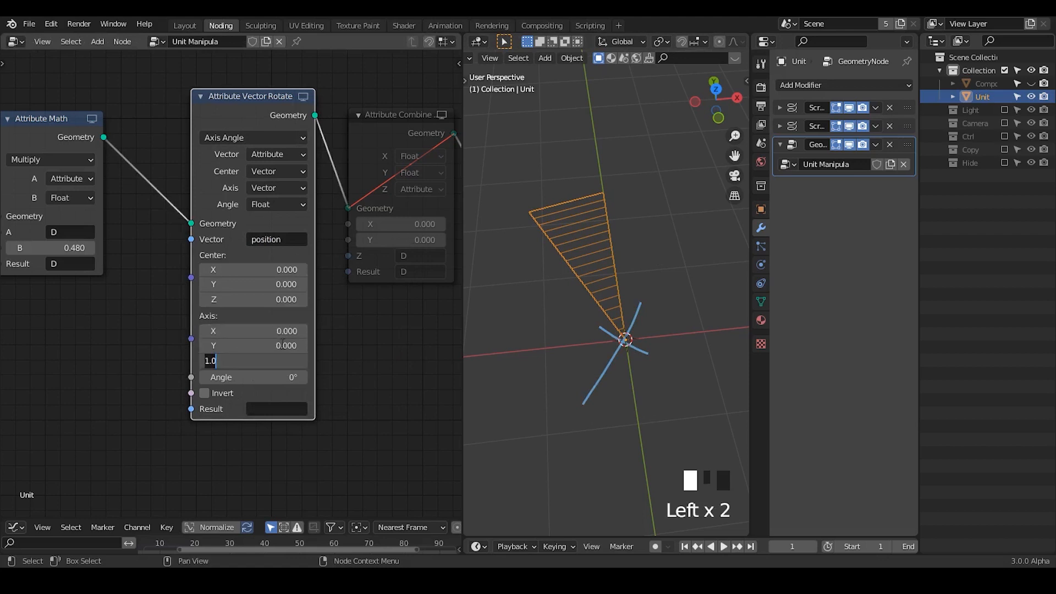
# - Annotate the Z axis with a vertical stroke and short arrow marks rising from the origin in the viewport
pyautogui.moveTo(639, 345); pyautogui.dragTo(652, 292, button='middle')
pyautogui.moveTo(646, 296); pyautogui.dragTo(640, 190)
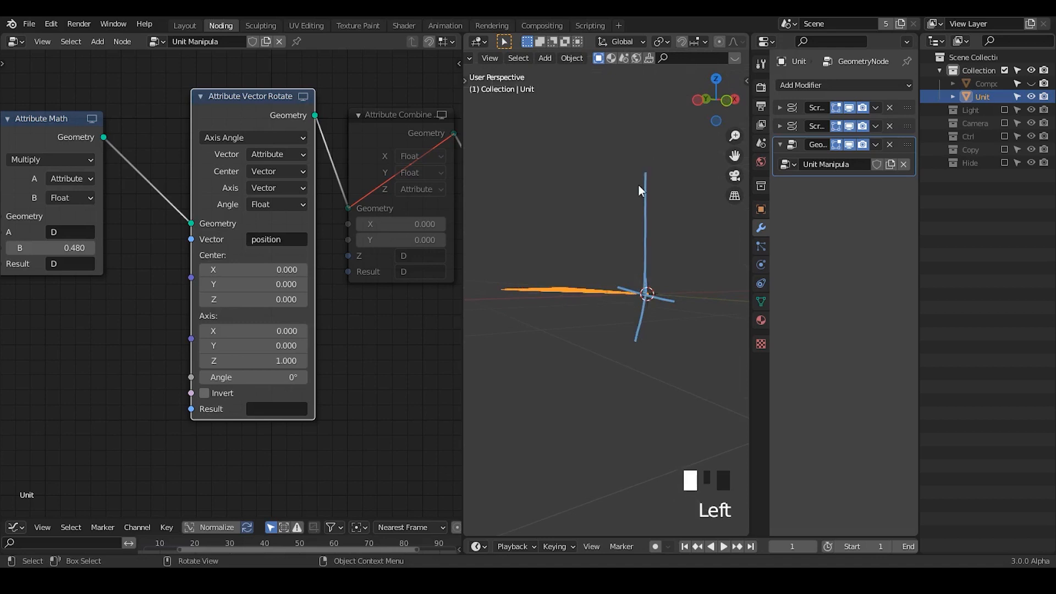
pyautogui.moveTo(671, 249); pyautogui.dragTo(634, 330, button='middle')
pyautogui.press('d')
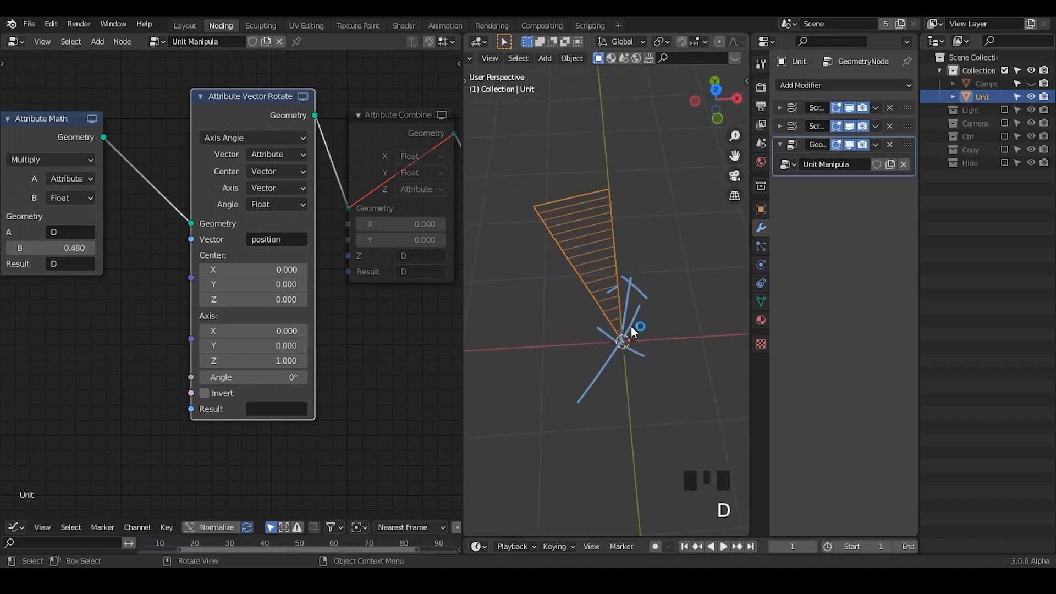
# - Set the Attribute Vector Rotate node's Result to position and its Angle to -9.2°
pyautogui.moveTo(301, 377); pyautogui.dragTo(305, 376)
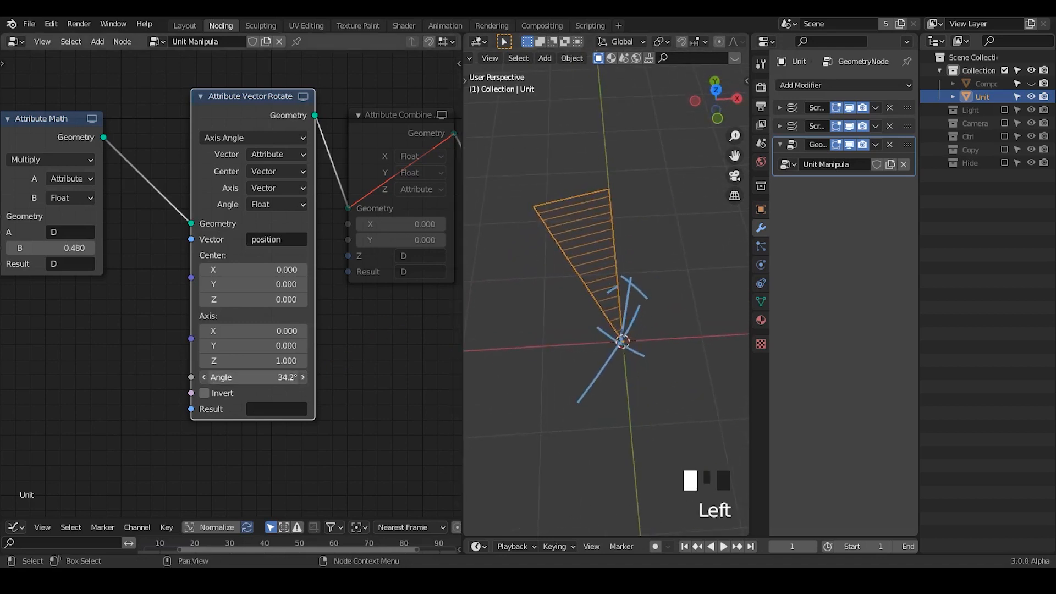
pyautogui.click(261, 408)
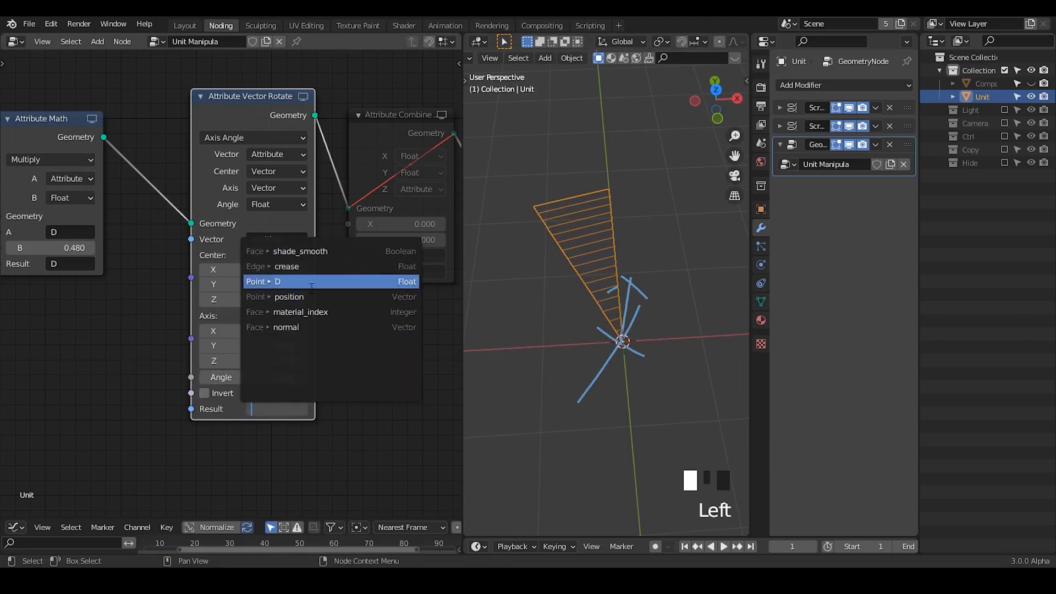
pyautogui.click(290, 297)
pyautogui.moveTo(286, 377)
pyautogui.mouseDown()
pyautogui.moveTo(258, 377)
pyautogui.moveTo(296, 377)
pyautogui.moveTo(242, 377)
pyautogui.moveTo(308, 378)
pyautogui.moveTo(249, 377)
pyautogui.moveTo(303, 377)
pyautogui.moveTo(268, 377)
pyautogui.mouseUp()
pyautogui.write('0')
pyautogui.press('Return')
pyautogui.click(267, 377)
pyautogui.click(266, 376)
pyautogui.hotkey('shift', 'a')
pyautogui.write('sition')
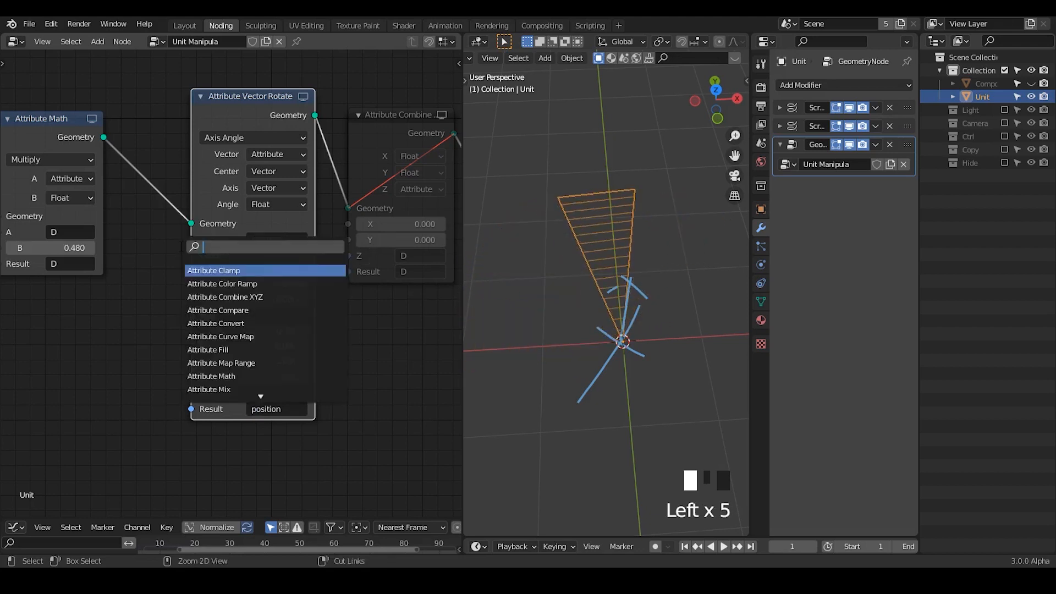
pyautogui.write('transform')
pyautogui.press('Return')
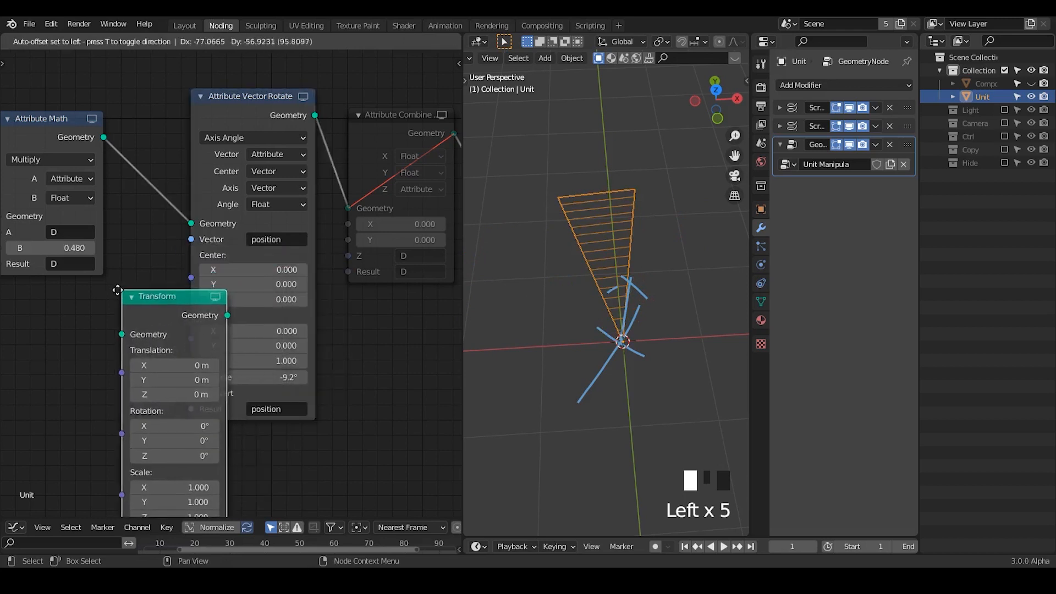
pyautogui.click(117, 292)
pyautogui.press('x')
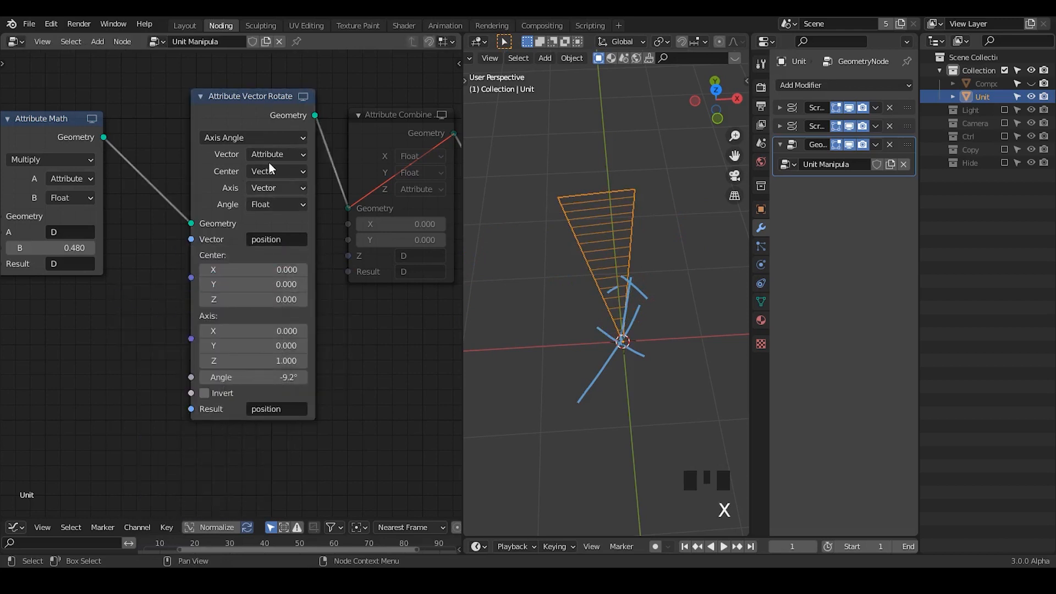
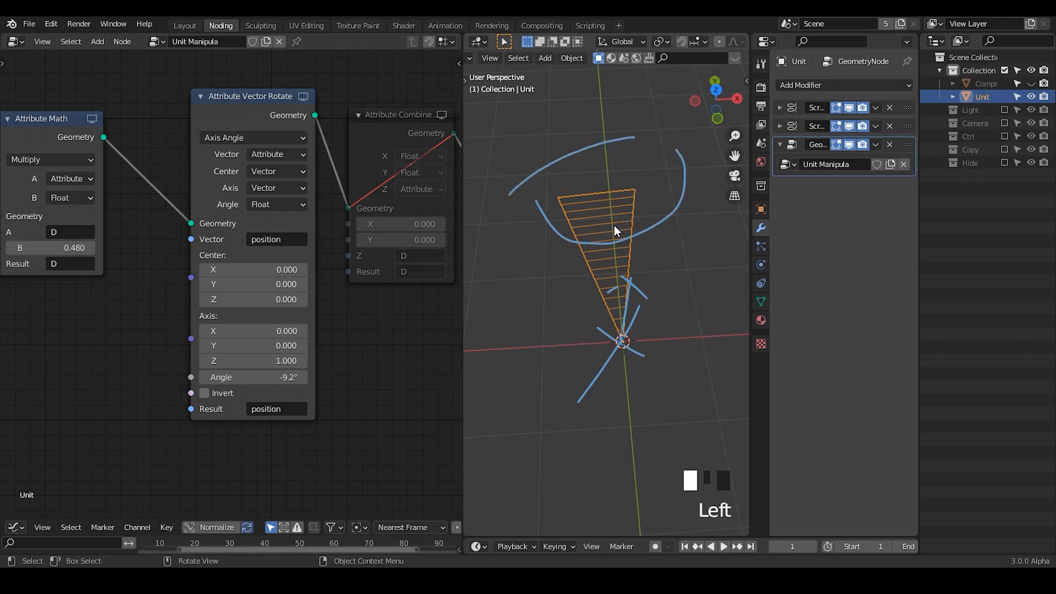
pyautogui.moveTo(654, 163); pyautogui.dragTo(630, 149, button='right')
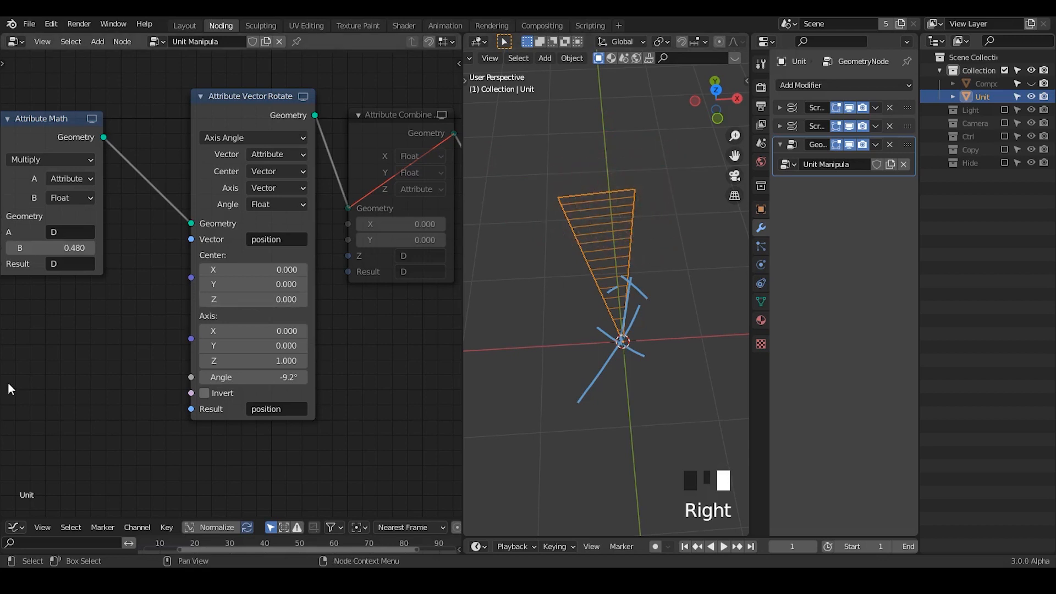
# - Set the Result attribute of the Attribute Color Ramp node to DI
pyautogui.moveTo(5, 385); pyautogui.dragTo(264, 352, button='middle')
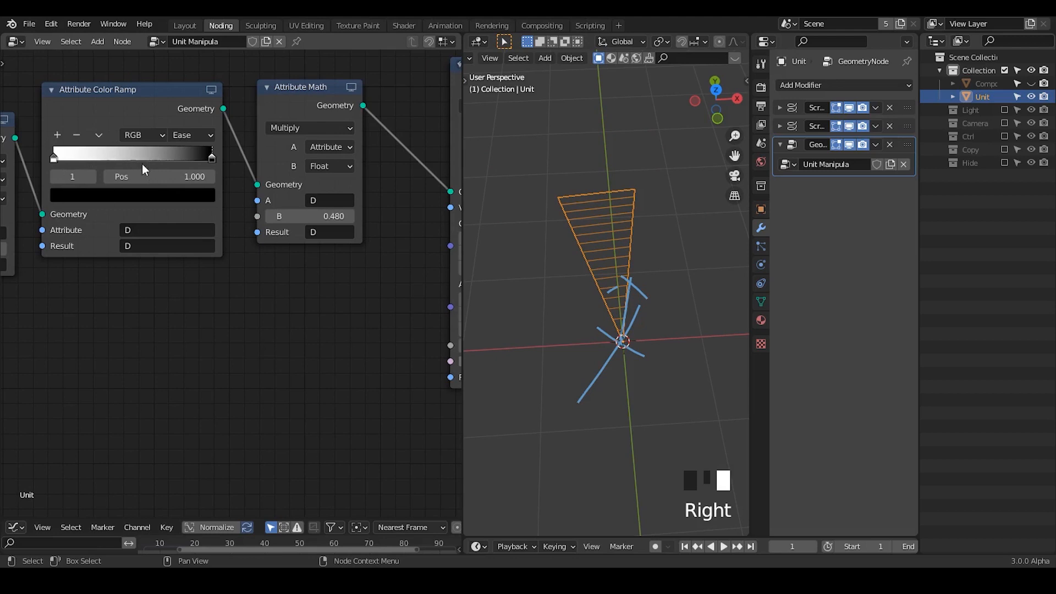
pyautogui.moveTo(77, 297); pyautogui.dragTo(154, 285, button='middle')
pyautogui.click(195, 243)
pyautogui.write('DI')
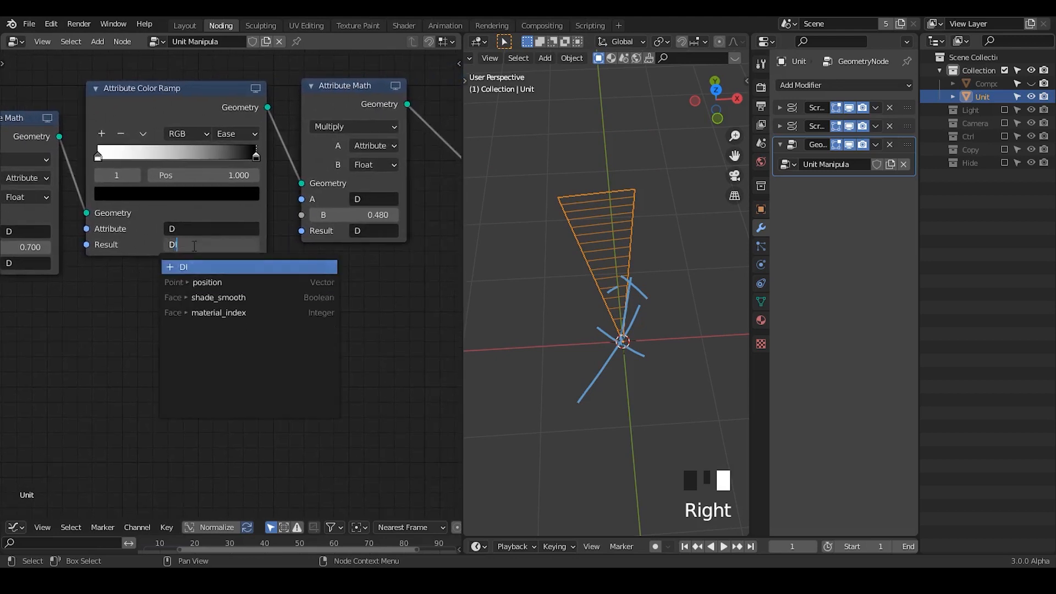
pyautogui.press('Return')
# - Set both the A attribute and the Result of the Attribute Math node after the Color Ramp to DI
pyautogui.click(363, 202)
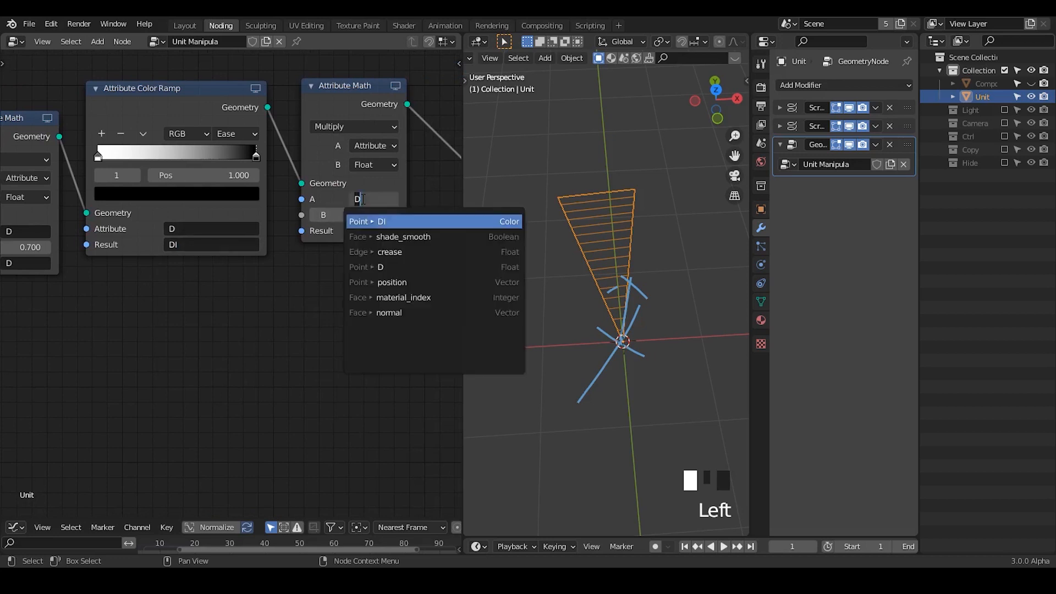
pyautogui.moveTo(300, 261); pyautogui.dragTo(257, 259, button='middle')
pyautogui.click(323, 198)
pyautogui.write('DI')
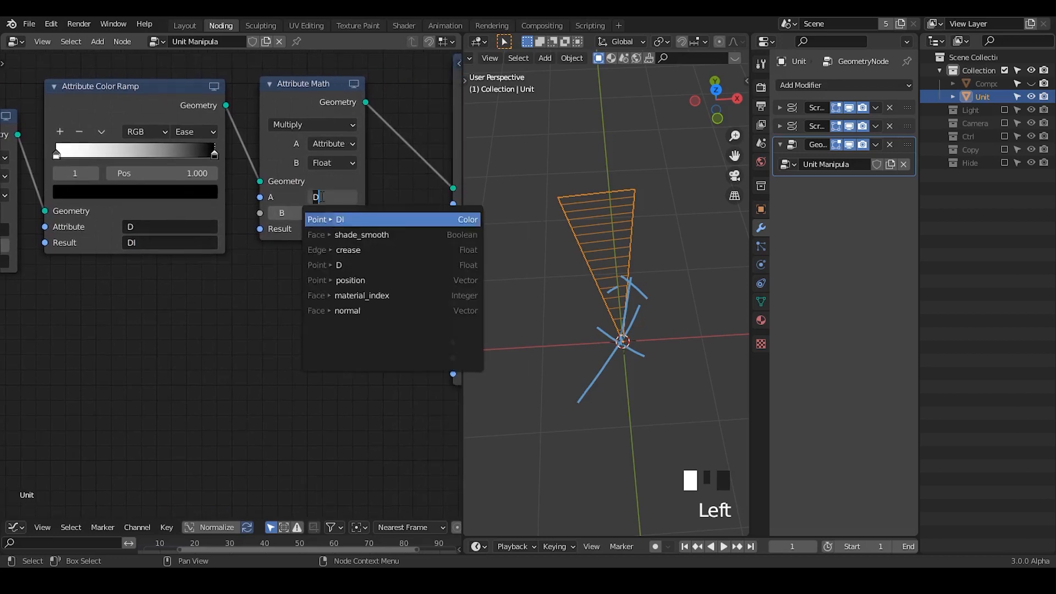
pyautogui.press('Return')
pyautogui.click(326, 228)
pyautogui.write('DU')
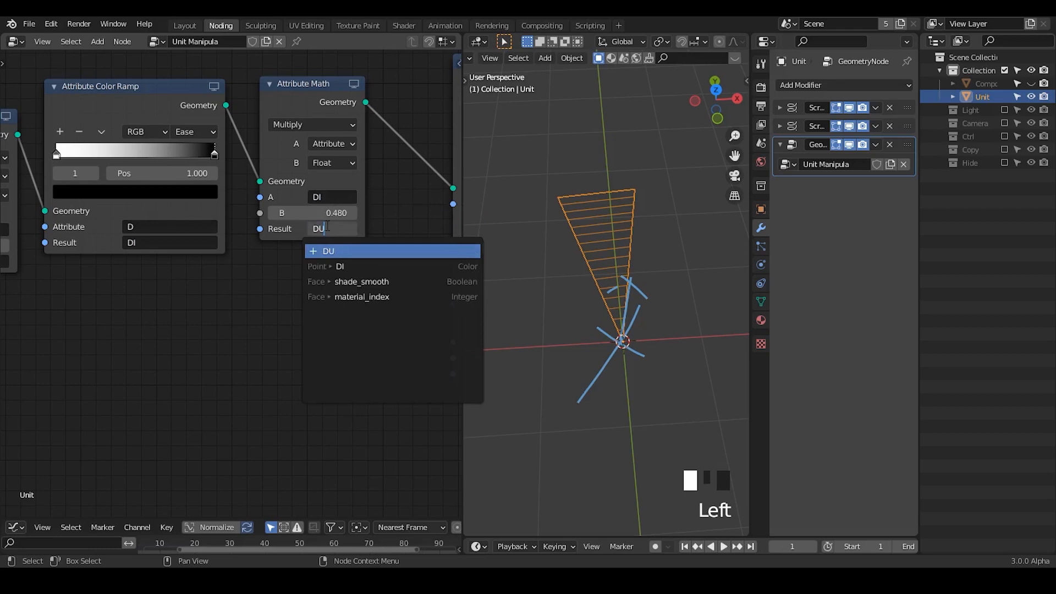
pyautogui.press('BackSpace')
pyautogui.write('I')
pyautogui.click(327, 229)
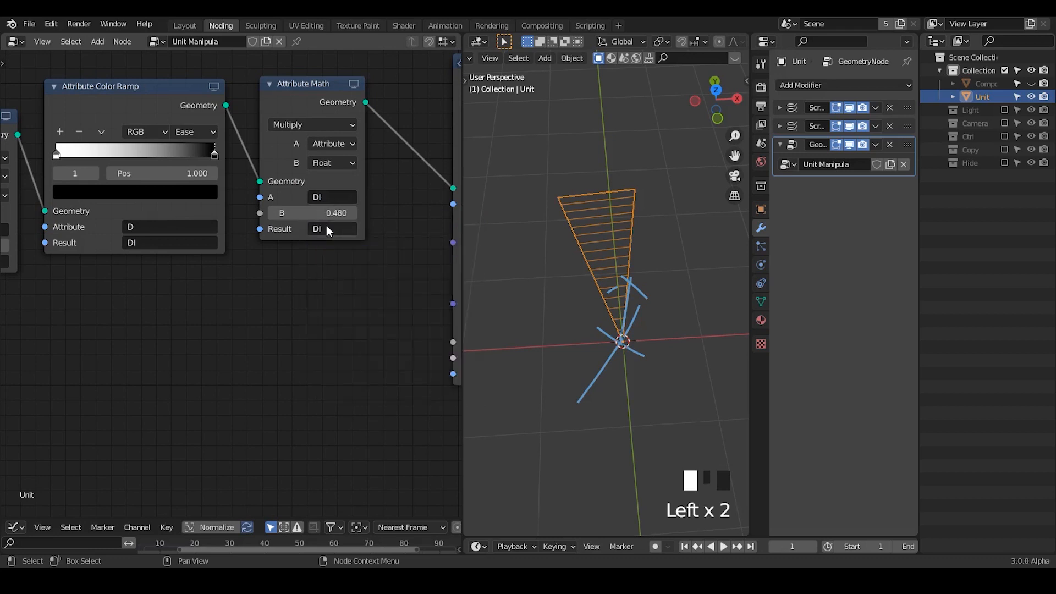
# - Insert a duplicate of the DI Attribute Math node directly after the Color Ramp and set its A and Result to D
pyautogui.hotkey('shift', 'd')
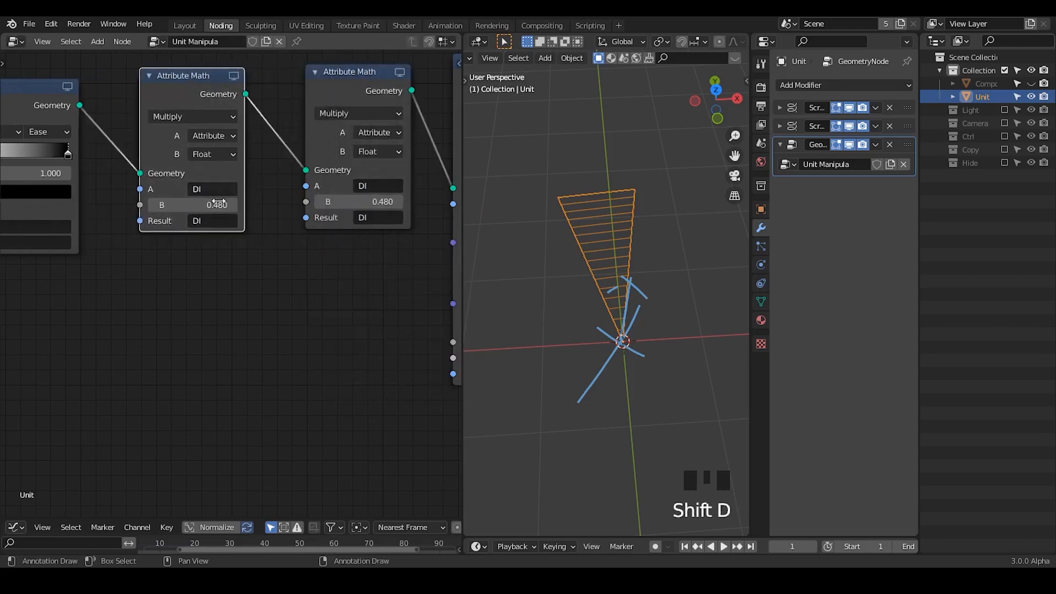
pyautogui.click(291, 190)
pyautogui.write('D')
pyautogui.click(292, 212)
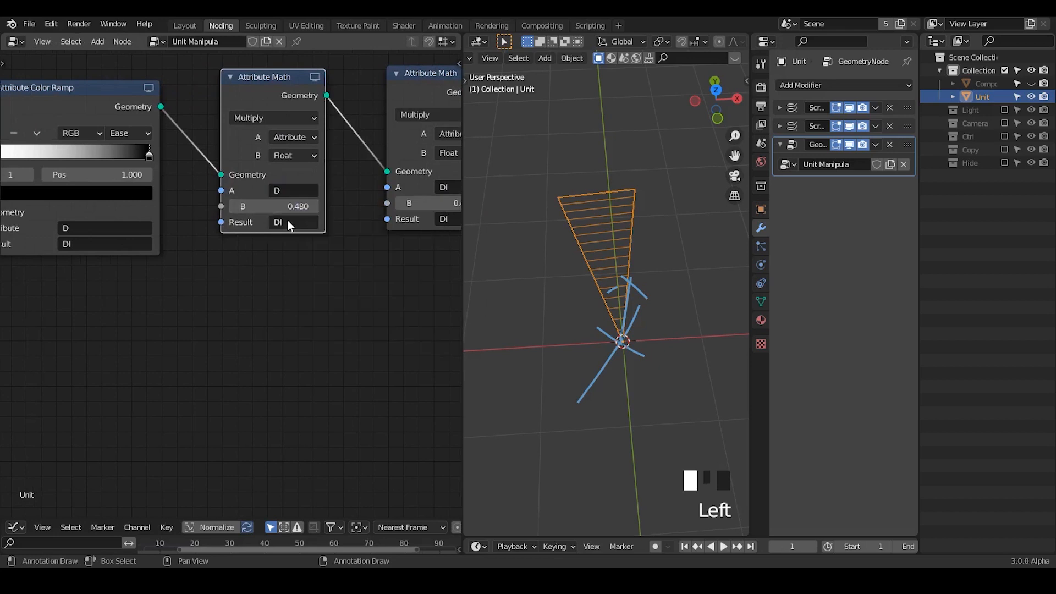
pyautogui.click(288, 222)
pyautogui.write('D')
pyautogui.click(291, 245)
pyautogui.moveTo(300, 302); pyautogui.dragTo(393, 295, button='middle')
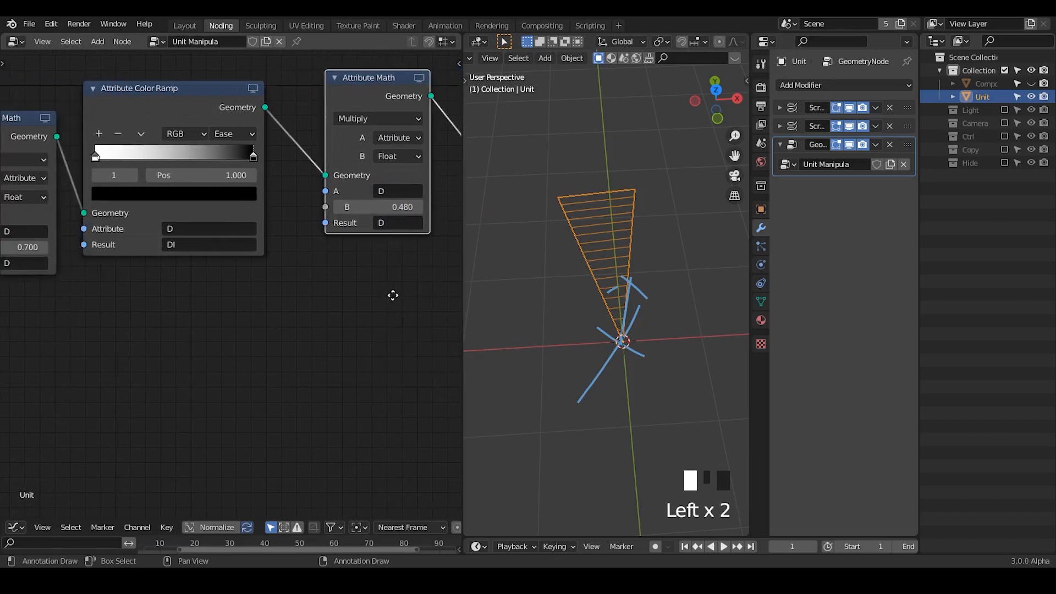
# - Collapse the Attribute Color Ramp node and shift the DI Attribute Math node closer to the D one
pyautogui.moveTo(81, 234)
pyautogui.mouseDown(button='middle')
pyautogui.moveTo(130, 221)
pyautogui.moveTo(71, 227)
pyautogui.mouseUp(button='middle')
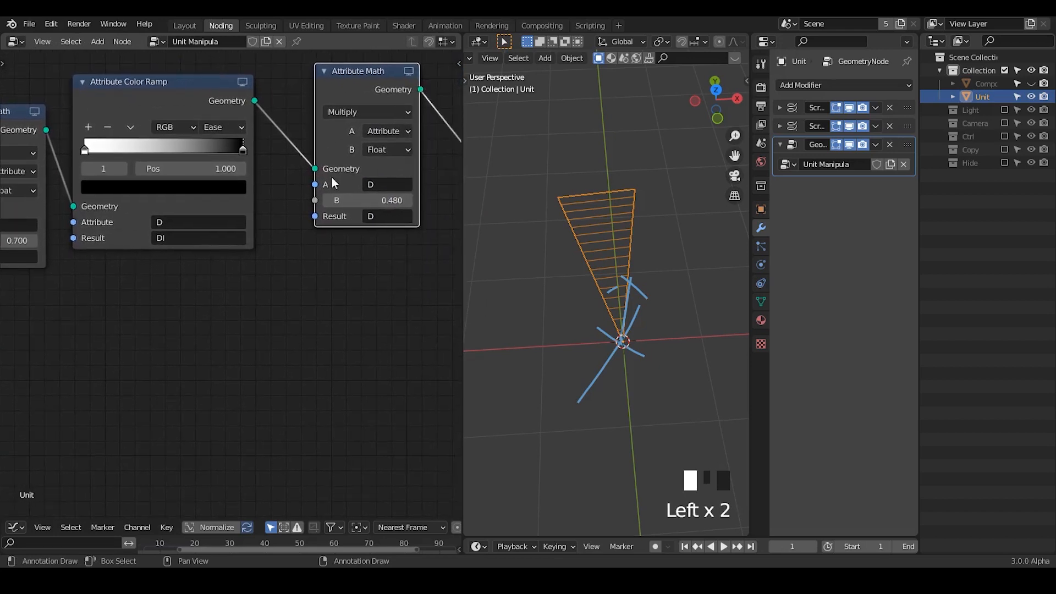
pyautogui.click(82, 82)
pyautogui.keyDown('ctrl'); pyautogui.scroll(-6, 280, 195); pyautogui.keyUp('ctrl')
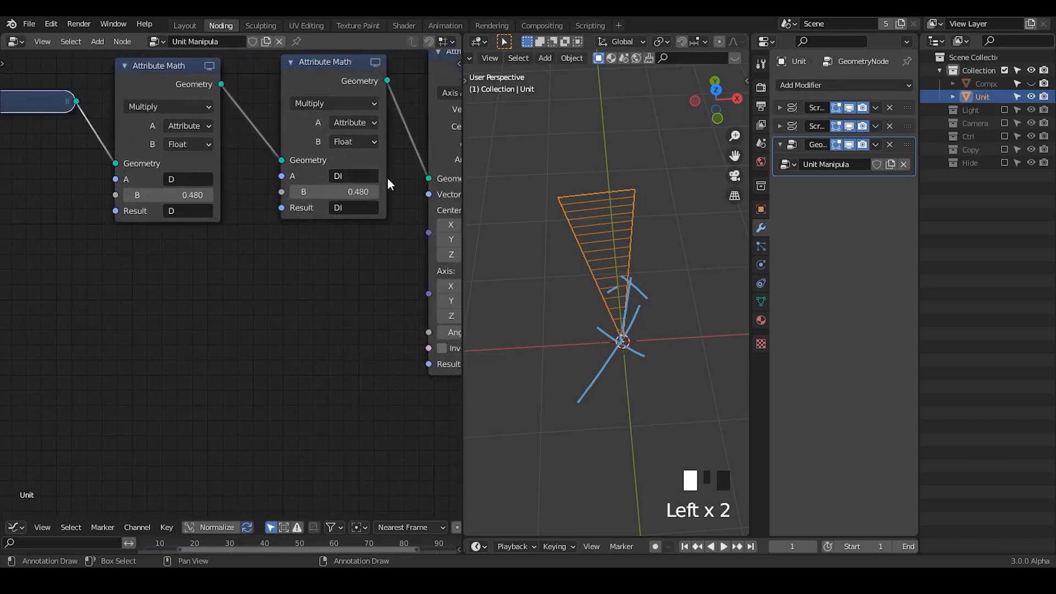
pyautogui.moveTo(297, 282); pyautogui.dragTo(186, 278, button='middle')
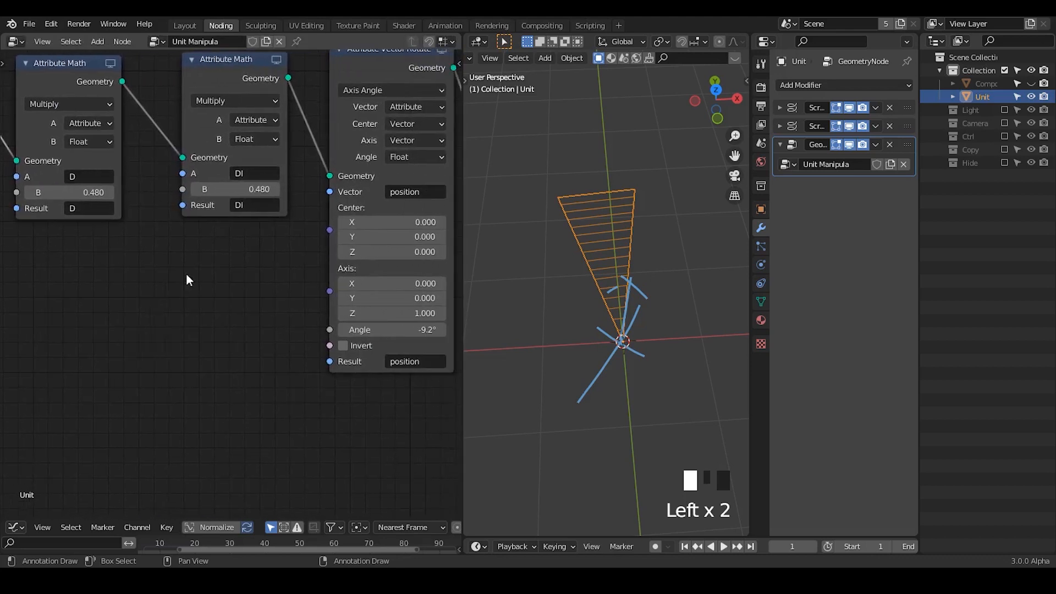
pyautogui.moveTo(219, 79); pyautogui.dragTo(201, 83)
pyautogui.moveTo(160, 255); pyautogui.dragTo(145, 261, button='middle')
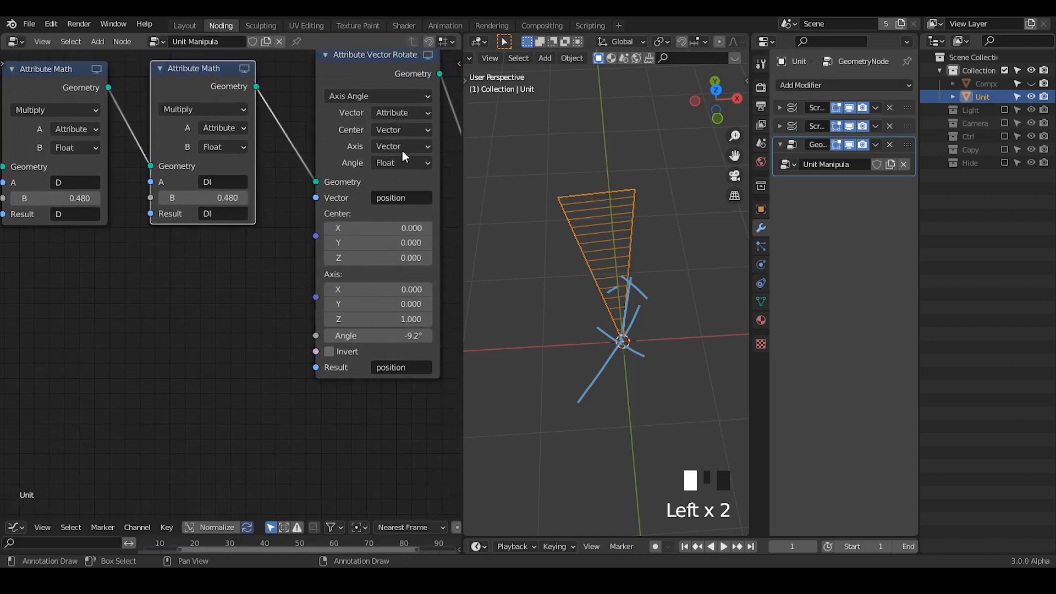
# - Switch the Attribute Vector Rotate node's Angle input type to Attribute and use D as the angle
pyautogui.click(404, 164)
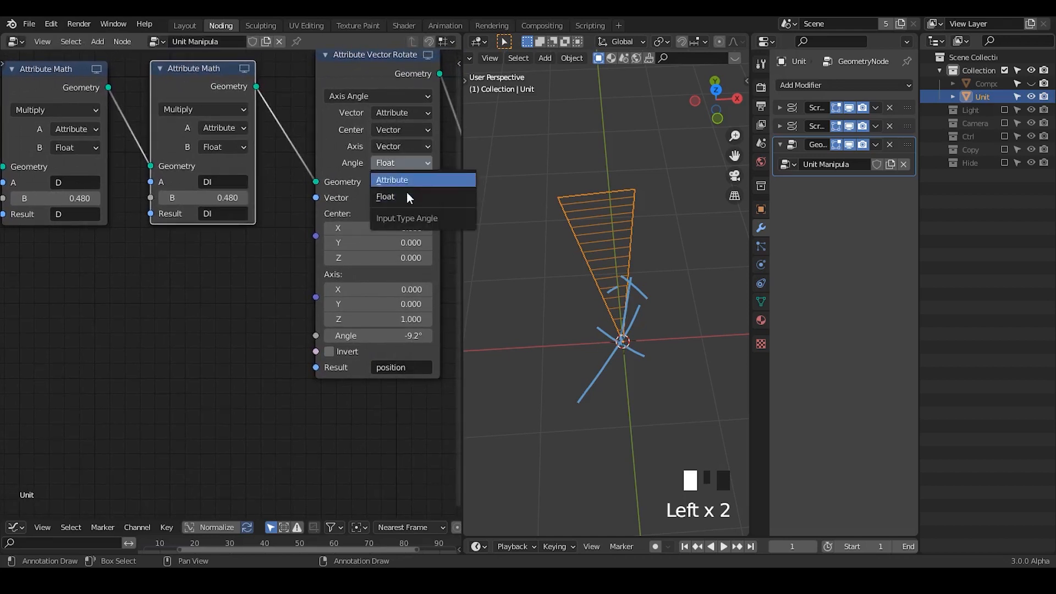
pyautogui.click(392, 181)
pyautogui.moveTo(271, 219); pyautogui.dragTo(304, 221, button='middle')
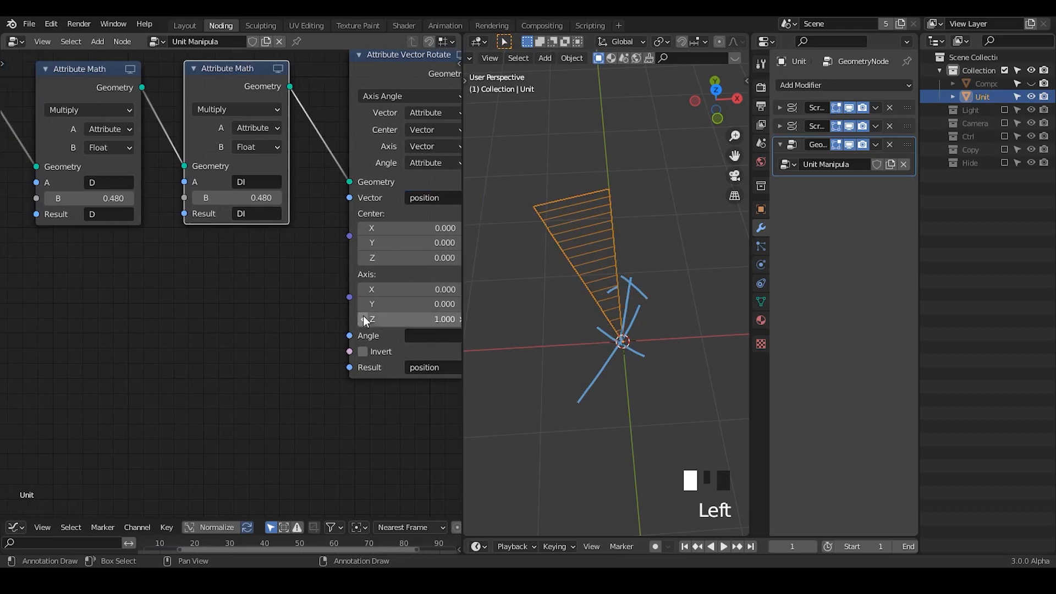
pyautogui.click(428, 336)
pyautogui.write('D')
pyautogui.click(427, 357)
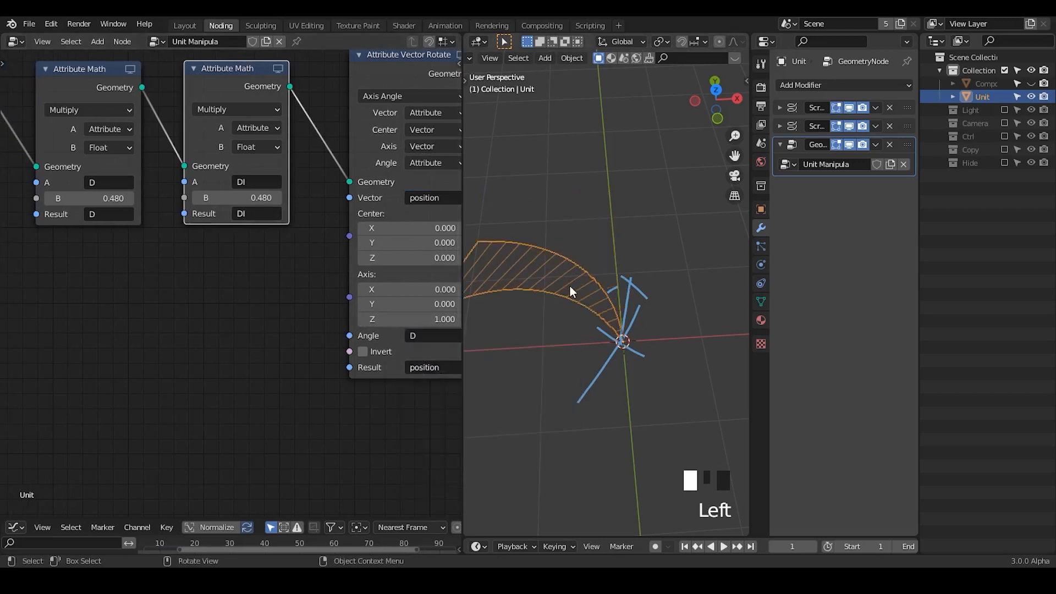
# - Set the B value of the D Attribute Math node to -0.300
pyautogui.keyDown('shift'); pyautogui.moveTo(570, 291); pyautogui.dragTo(604, 275, button='middle'); pyautogui.keyUp('shift')
pyautogui.moveTo(253, 342); pyautogui.dragTo(269, 385, button='middle')
pyautogui.moveTo(106, 250); pyautogui.dragTo(142, 242, button='middle')
pyautogui.moveTo(144, 234)
pyautogui.keyDown('shift'); pyautogui.mouseDown()
pyautogui.moveTo(110, 233)
pyautogui.moveTo(159, 234)
pyautogui.moveTo(148, 234)
pyautogui.mouseUp(); pyautogui.keyUp('shift')
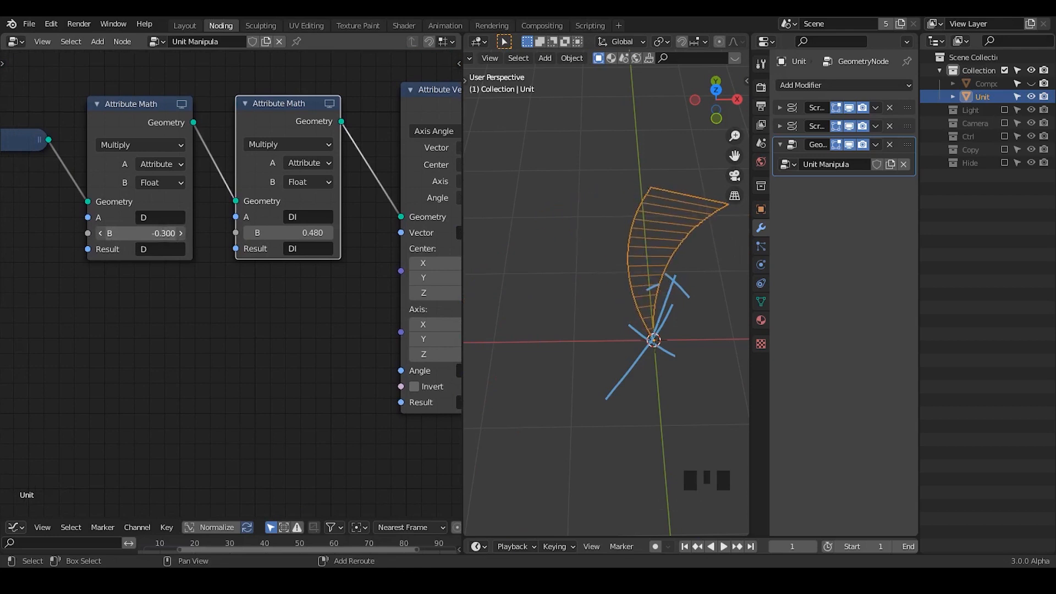
# - Hide the Unit object, show and select Compose, and switch the viewport to solid shading
pyautogui.click(1031, 96)
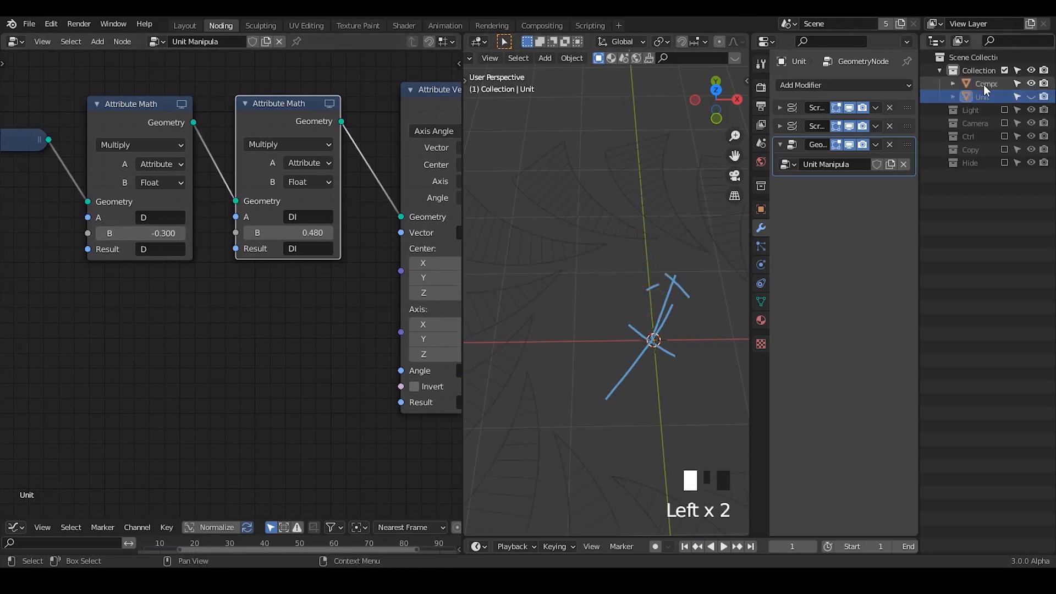
pyautogui.click(984, 83)
pyautogui.keyDown('ctrl'); pyautogui.moveTo(678, 290); pyautogui.dragTo(649, 282, button='middle'); pyautogui.keyUp('ctrl')
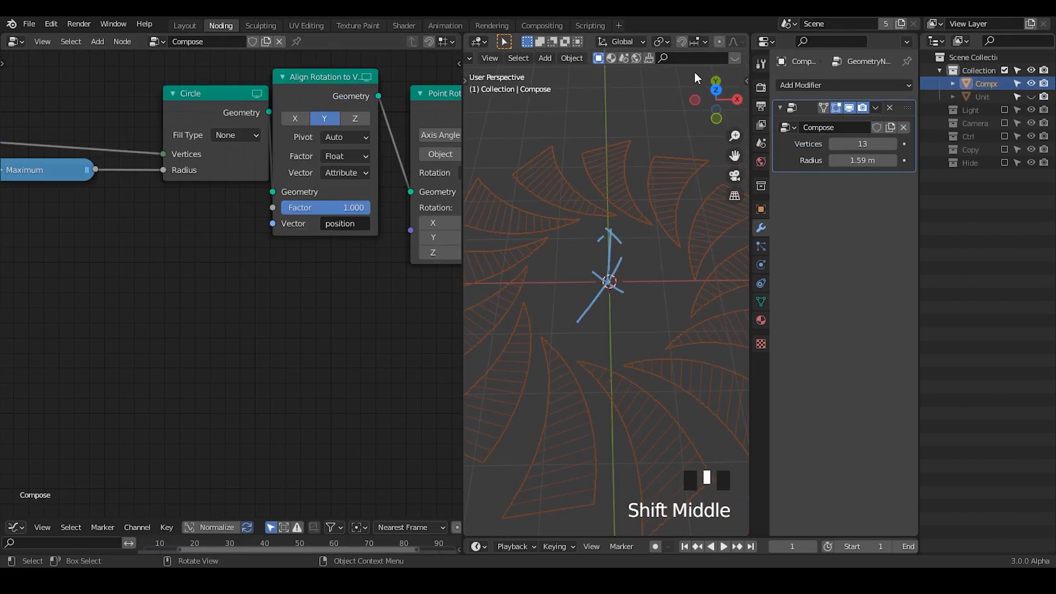
pyautogui.moveTo(676, 58); pyautogui.dragTo(505, 58, button='middle')
pyautogui.click(700, 58)
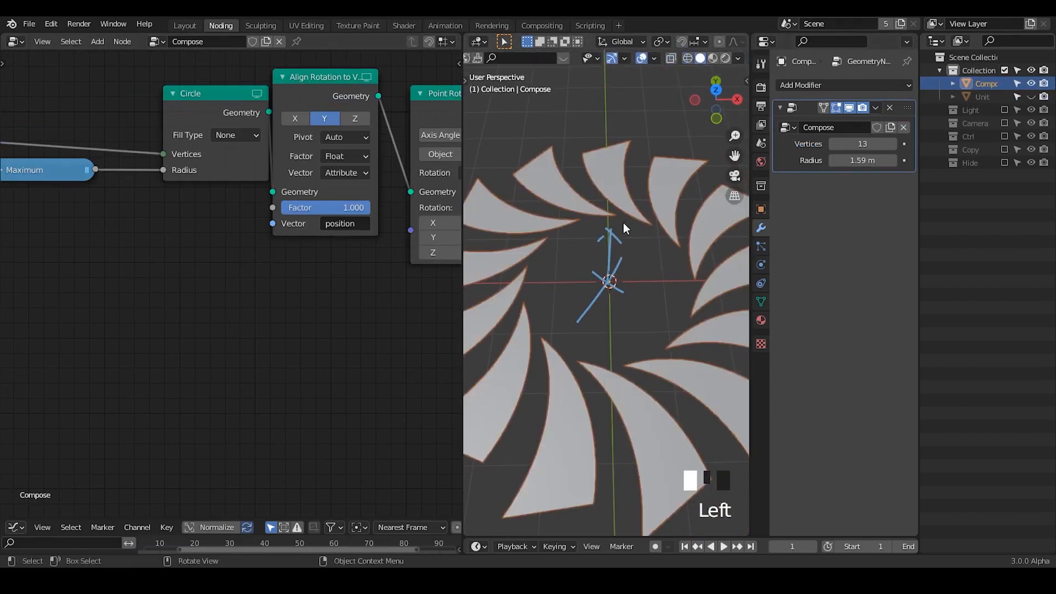
# - Widen the 3D viewport, deselect Compose, and erase the annotation strokes at the array's centre
pyautogui.moveTo(625, 228); pyautogui.dragTo(560, 237, button='middle')
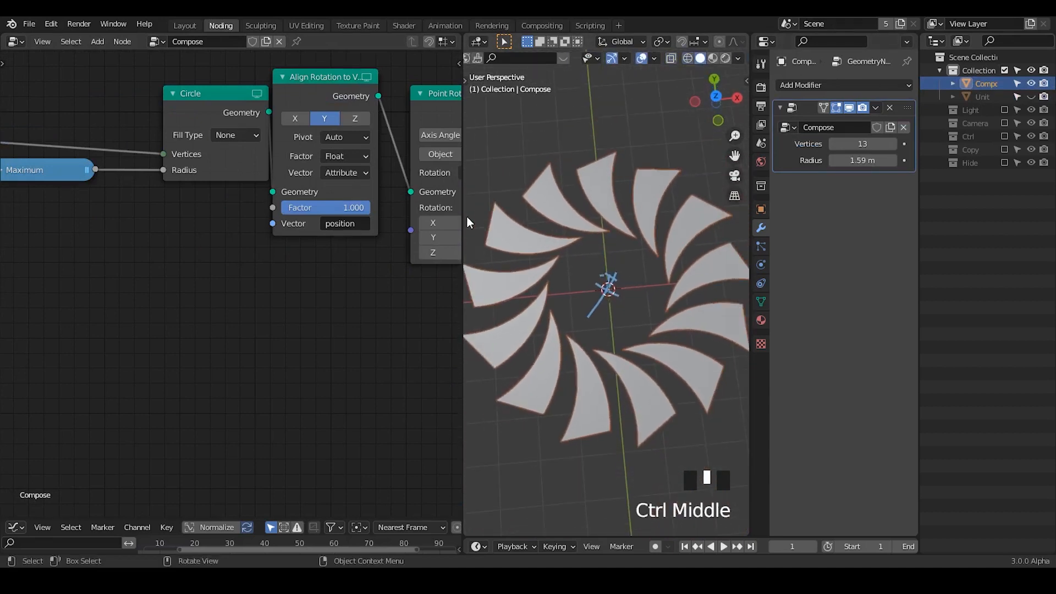
pyautogui.moveTo(463, 219); pyautogui.dragTo(370, 229)
pyautogui.click(618, 229)
pyautogui.moveTo(618, 229)
pyautogui.mouseDown(button='middle')
pyautogui.moveTo(588, 306)
pyautogui.moveTo(573, 287)
pyautogui.mouseUp(button='middle')
pyautogui.moveTo(574, 286); pyautogui.dragTo(605, 247, button='right')
# - Move the Circle node slightly away from the Align Rotation to Vector node
pyautogui.moveTo(568, 334)
pyautogui.mouseDown(button='middle')
pyautogui.moveTo(585, 339)
pyautogui.moveTo(582, 322)
pyautogui.mouseUp(button='middle')
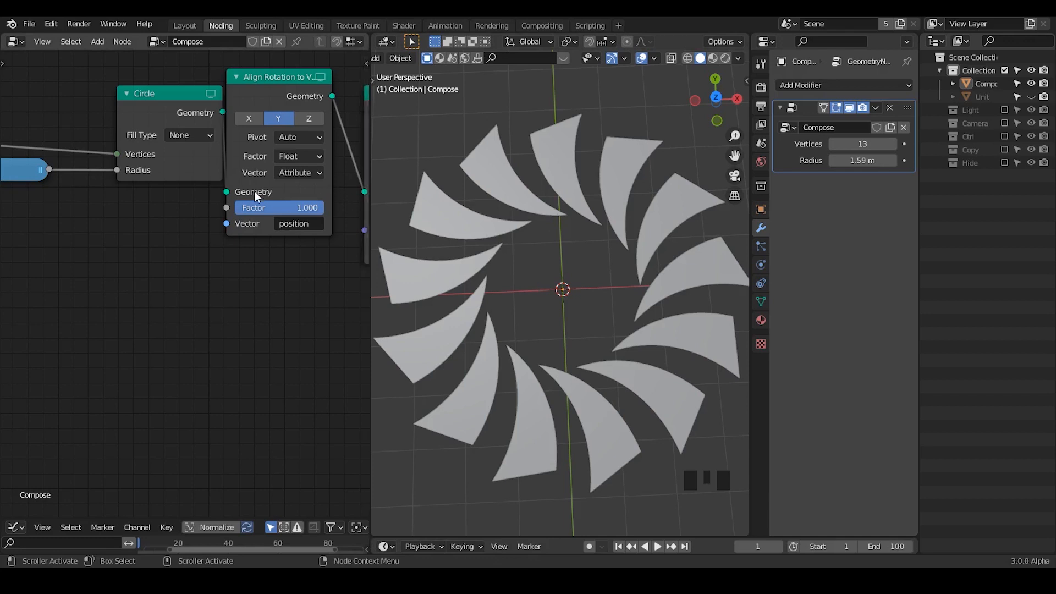
pyautogui.moveTo(176, 115); pyautogui.dragTo(163, 112)
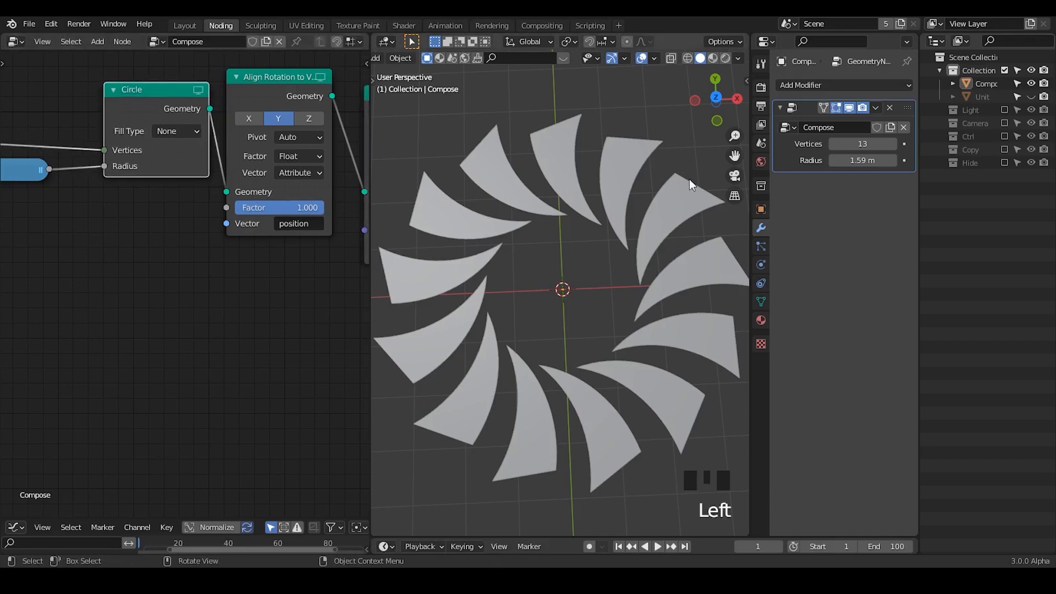
# - Test the Compose modifier's Radius at 0.16 m, 2 m and 1.06 m
pyautogui.moveTo(862, 160)
pyautogui.mouseDown()
pyautogui.moveTo(792, 160)
pyautogui.moveTo(875, 160)
pyautogui.moveTo(808, 160)
pyautogui.moveTo(866, 160)
pyautogui.moveTo(822, 160)
pyautogui.moveTo(844, 160)
pyautogui.mouseUp()
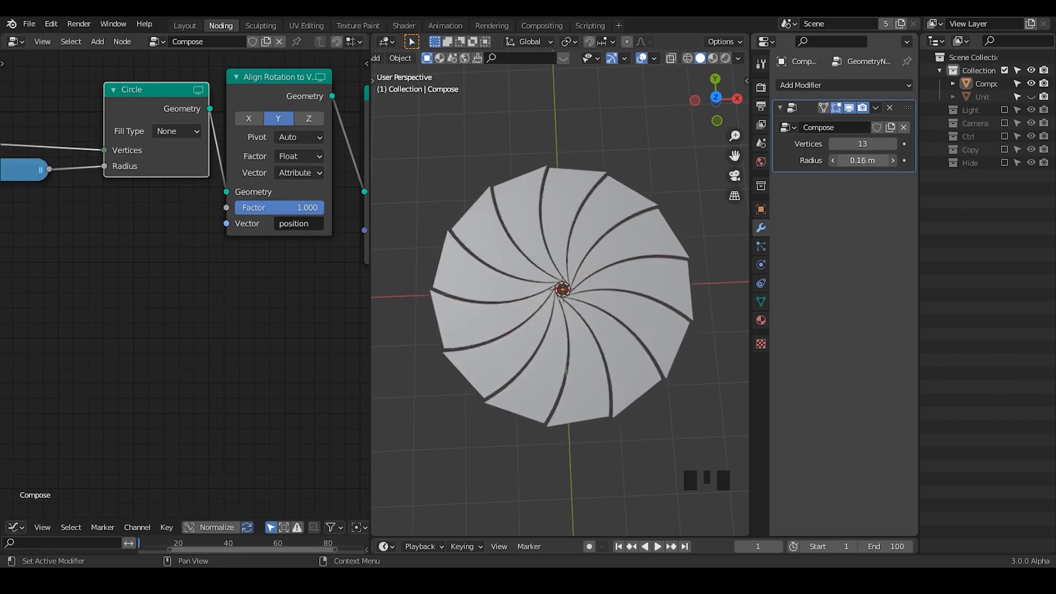
pyautogui.moveTo(844, 160); pyautogui.dragTo(874, 160)
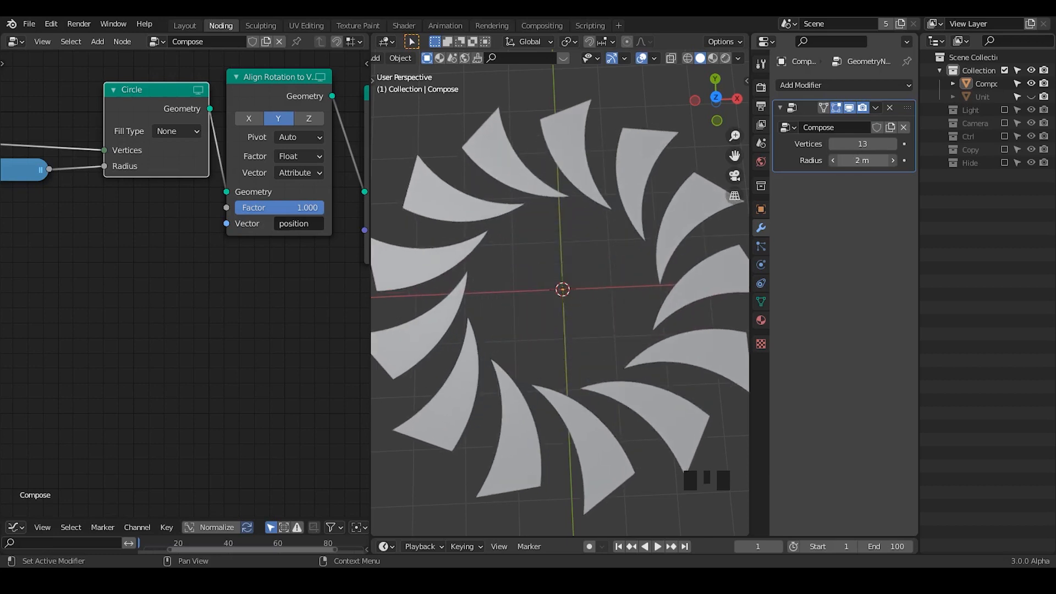
pyautogui.moveTo(344, 296); pyautogui.dragTo(139, 285, button='middle')
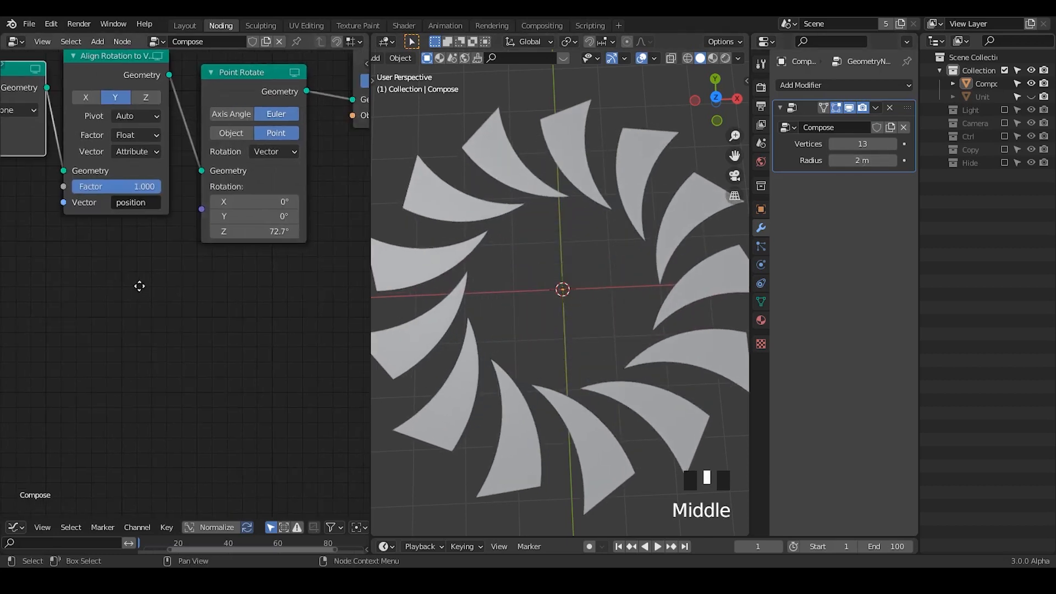
pyautogui.moveTo(862, 160)
pyautogui.mouseDown()
pyautogui.moveTo(825, 160)
pyautogui.moveTo(841, 160)
pyautogui.mouseUp()
# - Add a Map Range node in Compose fed by the Group Input's Radius, with From Max set to 2.000
pyautogui.moveTo(29, 312); pyautogui.dragTo(260, 283, button='middle')
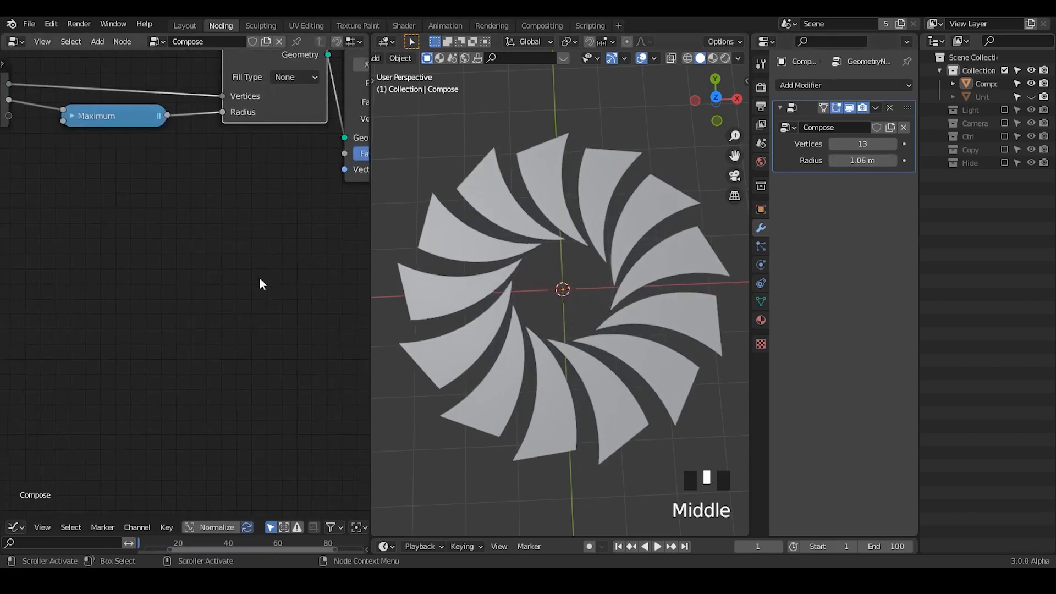
pyautogui.moveTo(41, 280); pyautogui.dragTo(281, 276, button='middle')
pyautogui.moveTo(160, 265); pyautogui.dragTo(106, 146, button='middle')
pyautogui.hotkey('ctrl', 'a')
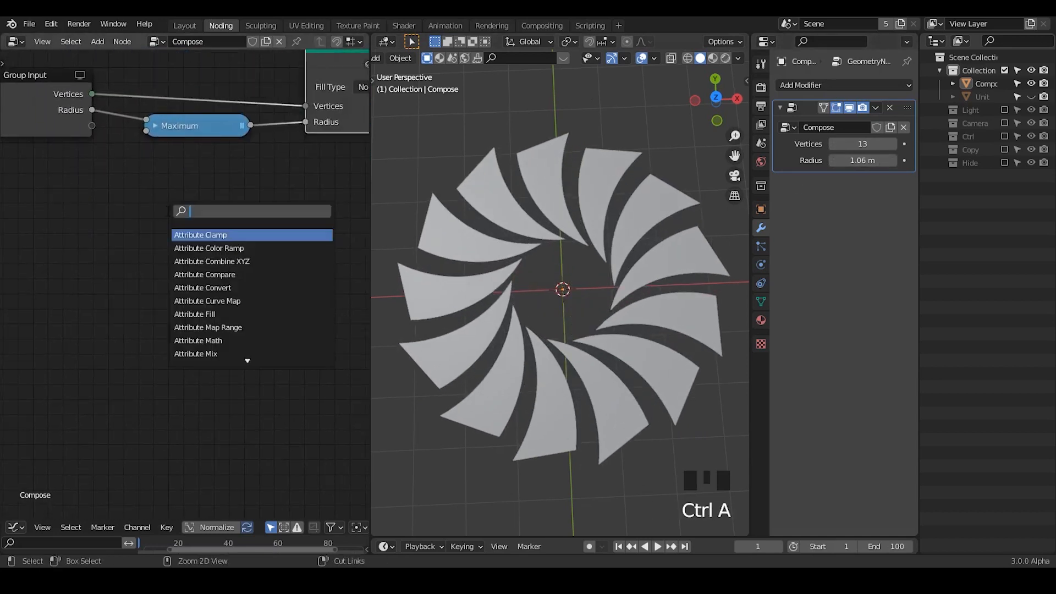
pyautogui.write('map range')
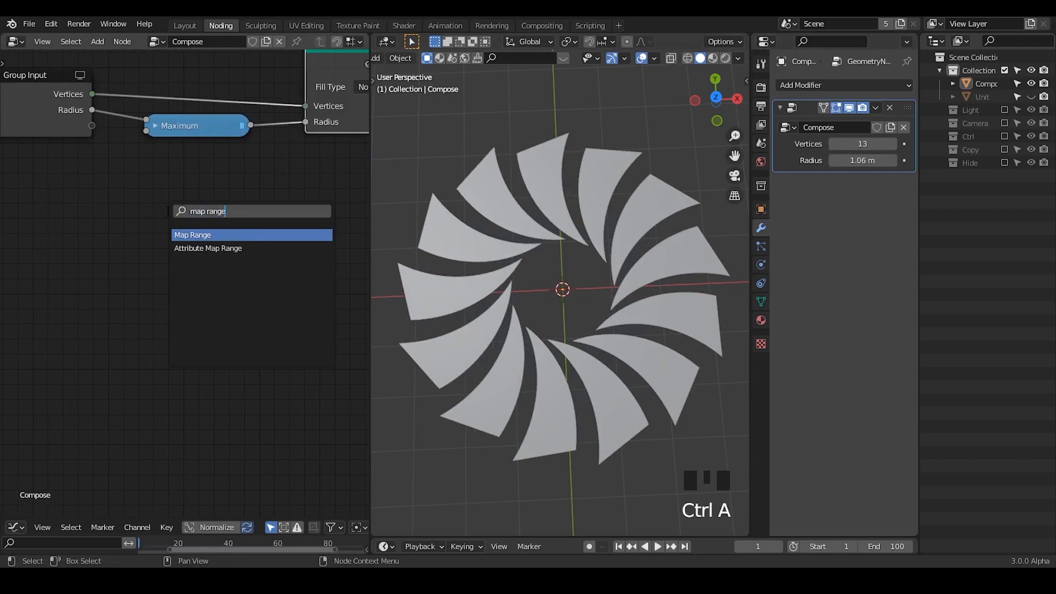
pyautogui.press('Return')
pyautogui.click(208, 179)
pyautogui.moveTo(92, 110); pyautogui.dragTo(208, 265)
pyautogui.click(261, 296)
pyautogui.write('2')
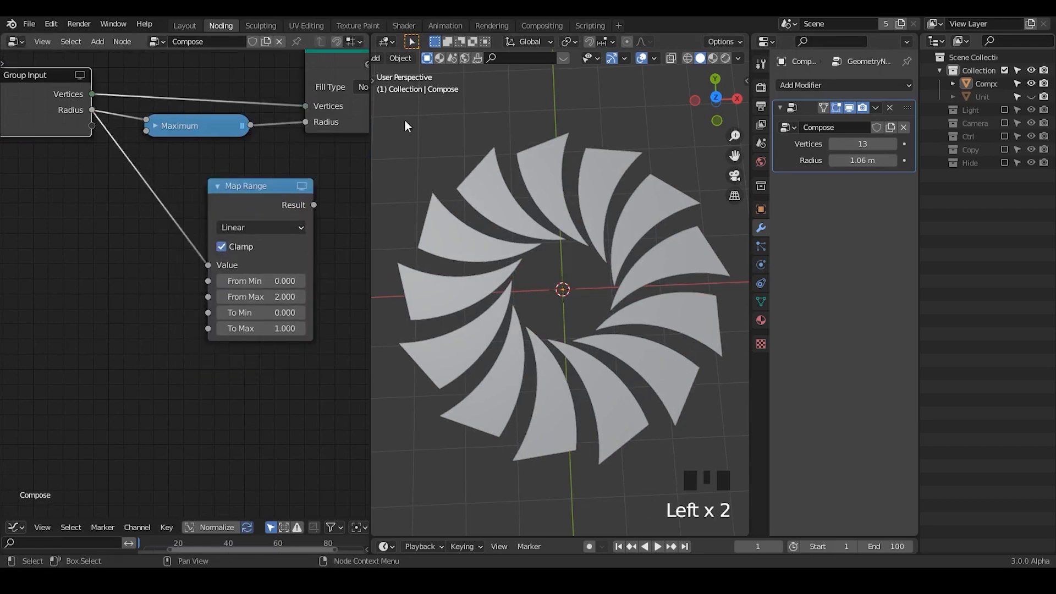
# - Move the Map Range node beneath the Circle and Align Rotation to Vector nodes
pyautogui.moveTo(283, 254); pyautogui.dragTo(197, 240, button='middle')
pyautogui.moveTo(198, 180); pyautogui.dragTo(350, 190)
pyautogui.moveTo(305, 255); pyautogui.dragTo(99, 229, button='middle')
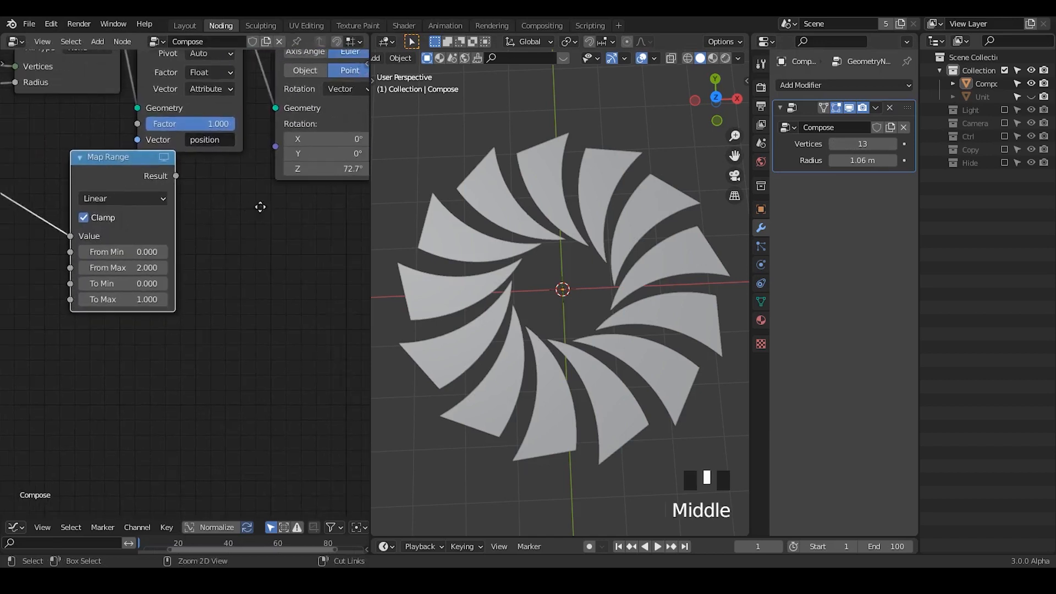
pyautogui.keyDown('ctrl'); pyautogui.moveTo(260, 207); pyautogui.dragTo(260, 238, button='middle'); pyautogui.keyUp('ctrl')
pyautogui.moveTo(260, 238); pyautogui.dragTo(287, 234, button='middle')
pyautogui.moveTo(165, 196); pyautogui.dragTo(105, 219)
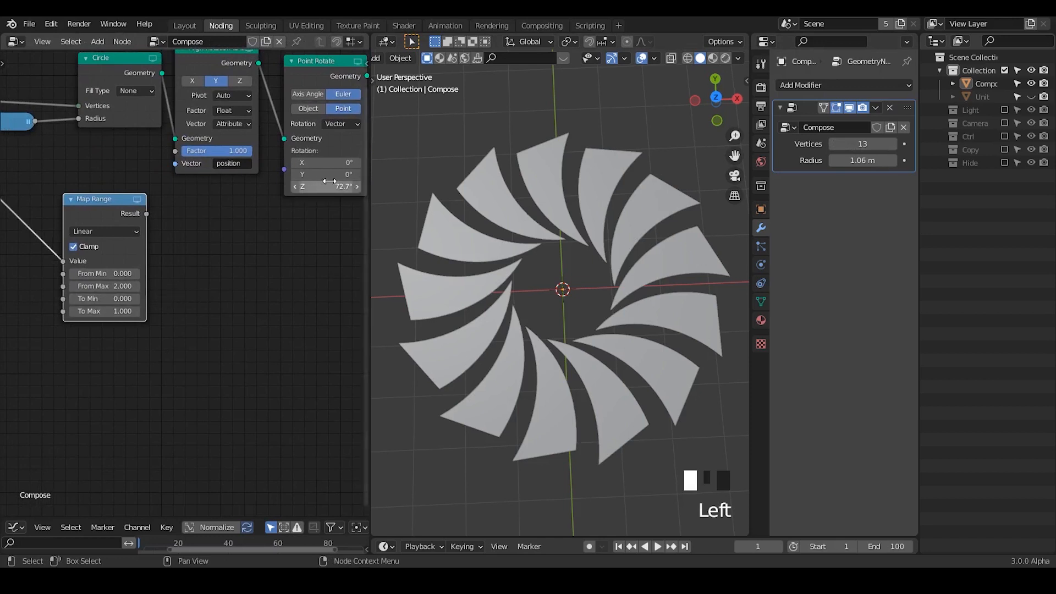
pyautogui.hotkey('ctrl', 'a')
pyautogui.write('map range')
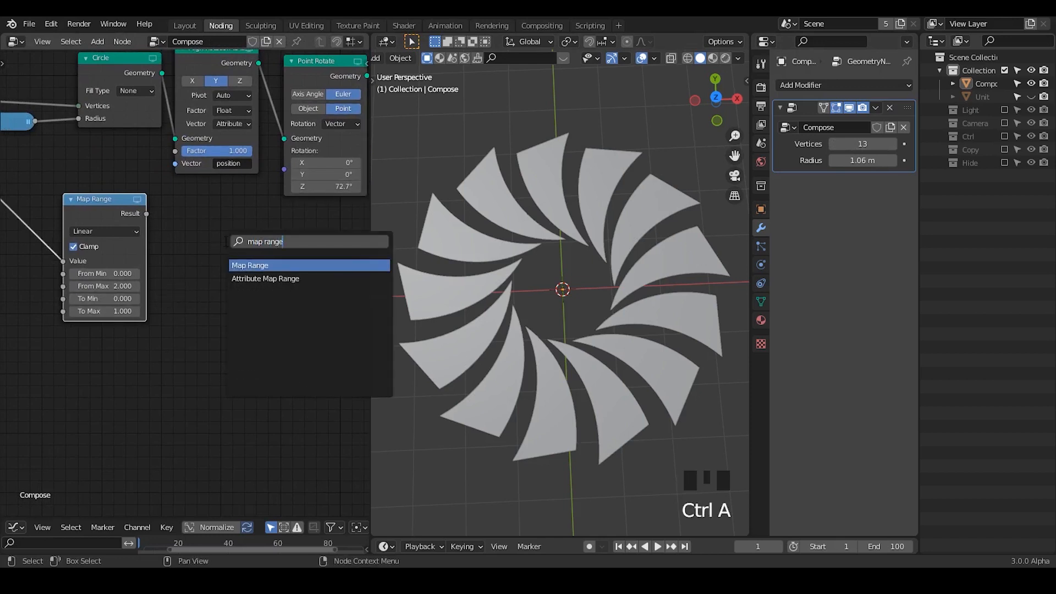
pyautogui.press('Return')
pyautogui.click(226, 242)
pyautogui.press('x')
# - Add a Combine XYZ node, feed its Z from the Map Range Result, and link its Vector to Point Rotate's Rotation
pyautogui.hotkey('ctrl', 'a')
pyautogui.write('combine')
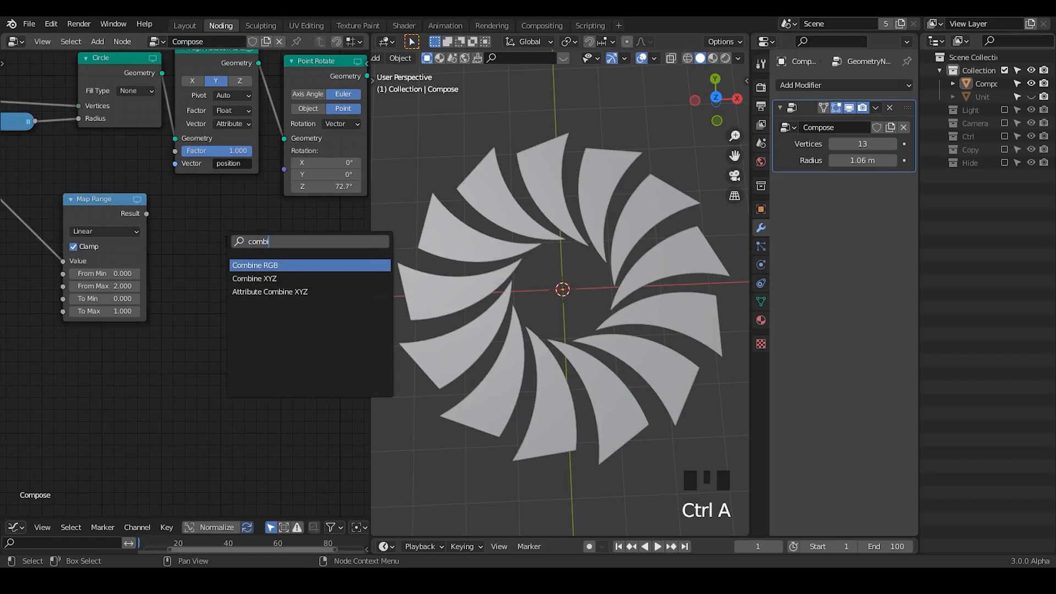
pyautogui.press('Return')
pyautogui.click(189, 202)
pyautogui.moveTo(146, 214); pyautogui.dragTo(193, 264)
pyautogui.moveTo(208, 221); pyautogui.dragTo(184, 224)
pyautogui.moveTo(251, 225); pyautogui.dragTo(284, 169)
pyautogui.moveTo(239, 247); pyautogui.dragTo(311, 222, button='middle')
pyautogui.keyDown('ctrl'); pyautogui.moveTo(278, 247); pyautogui.dragTo(266, 283, button='middle'); pyautogui.keyUp('ctrl')
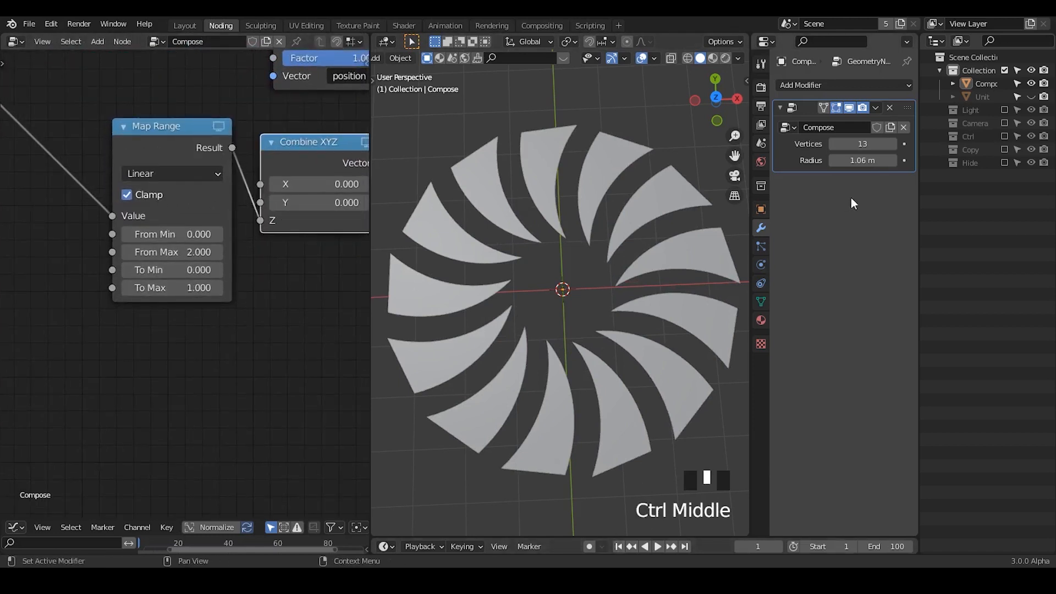
# - Set the Map Range node's To Max to 1.490 and the Compose modifier's Radius to 2 m
pyautogui.moveTo(862, 160); pyautogui.dragTo(819, 160)
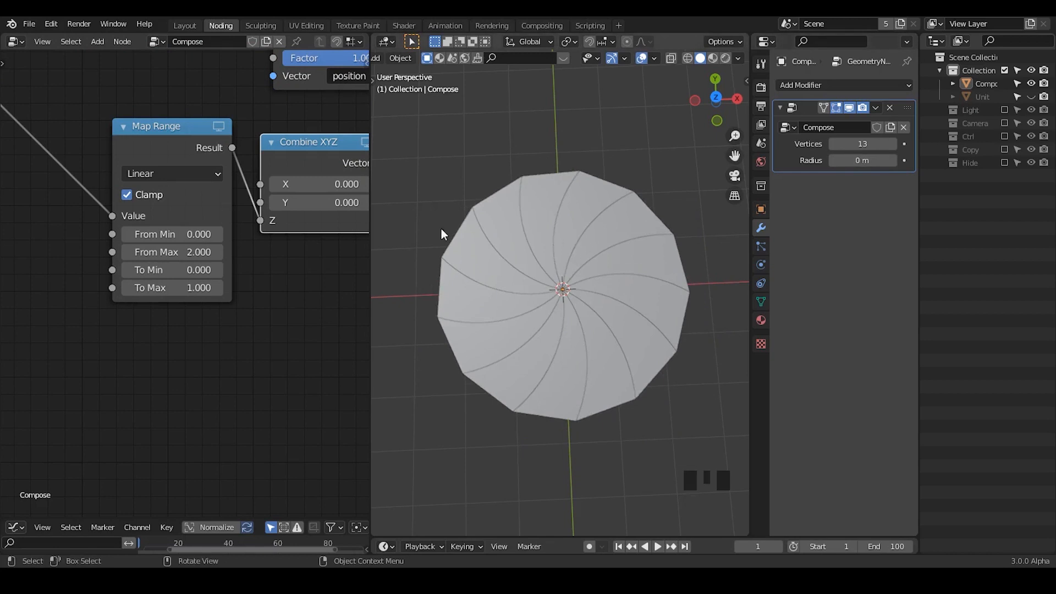
pyautogui.moveTo(854, 160); pyautogui.dragTo(907, 160)
pyautogui.moveTo(219, 287); pyautogui.dragTo(256, 287)
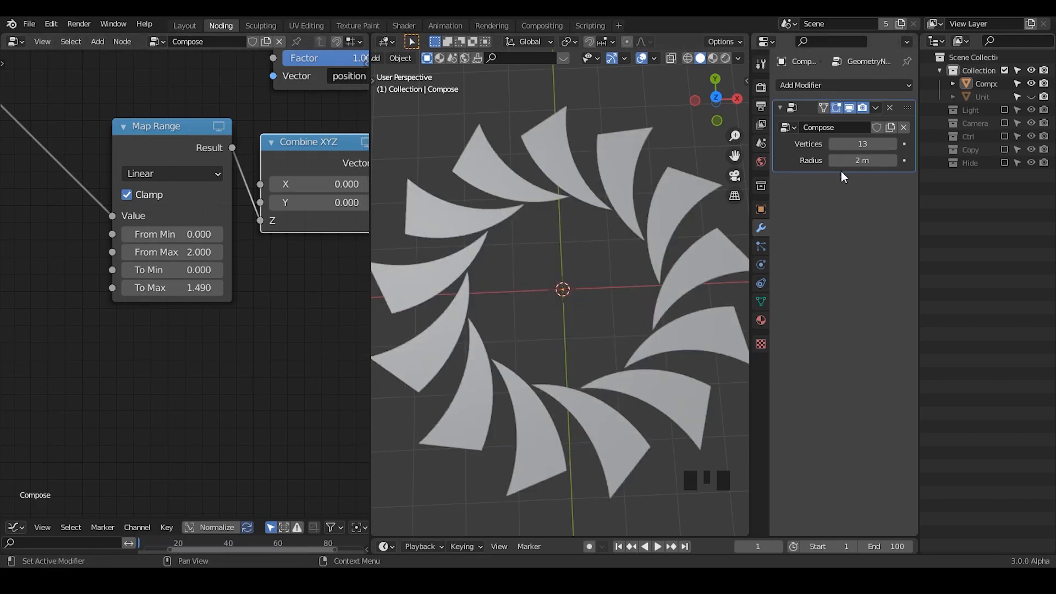
pyautogui.moveTo(862, 160); pyautogui.dragTo(907, 160)
# - Mute the Map Range and Combine XYZ nodes and unlink Combine XYZ from Point Rotate's Rotation
pyautogui.click(984, 83)
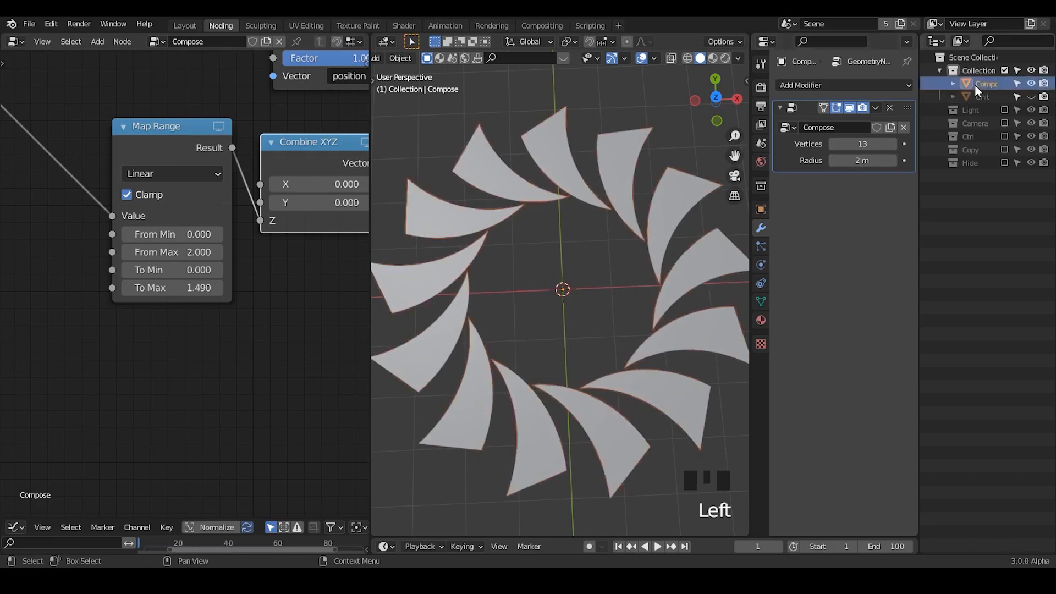
pyautogui.moveTo(271, 257); pyautogui.dragTo(167, 292, button='middle')
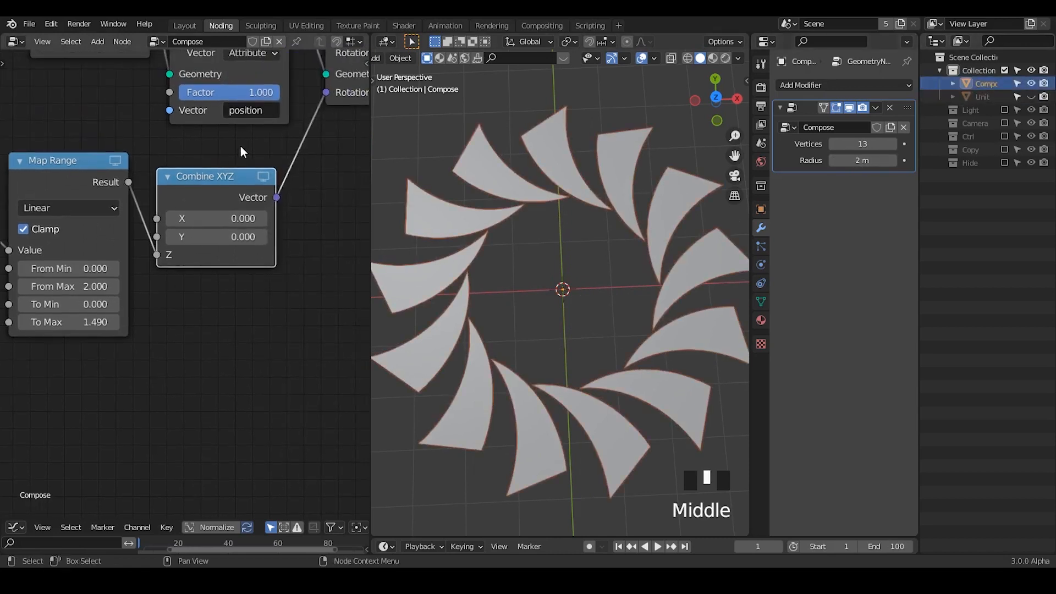
pyautogui.moveTo(240, 146); pyautogui.dragTo(15, 285)
pyautogui.press('m')
pyautogui.moveTo(220, 230); pyautogui.dragTo(149, 254, button='middle')
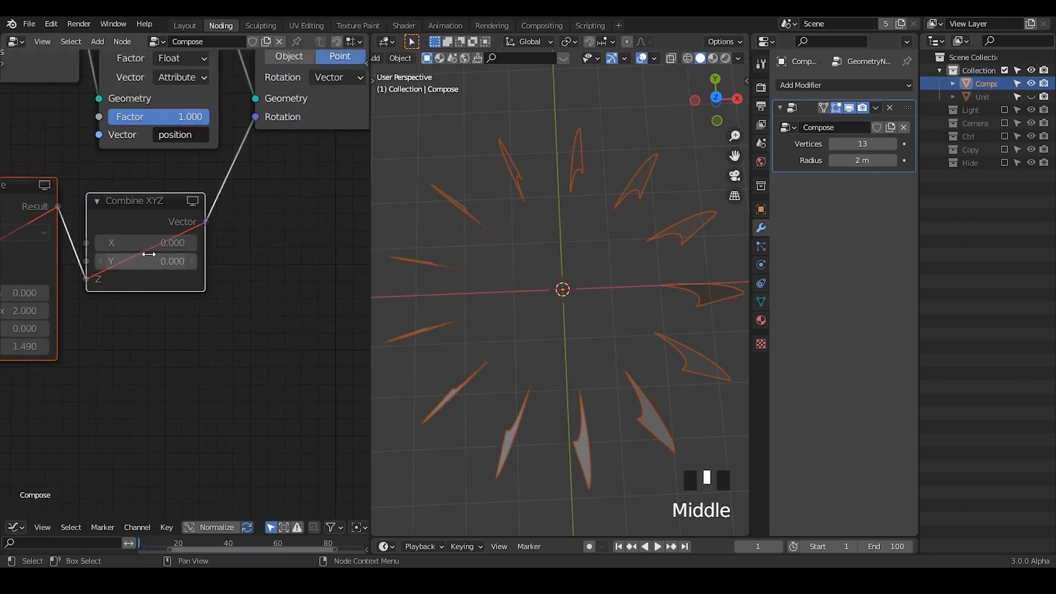
pyautogui.moveTo(254, 117); pyautogui.dragTo(242, 195)
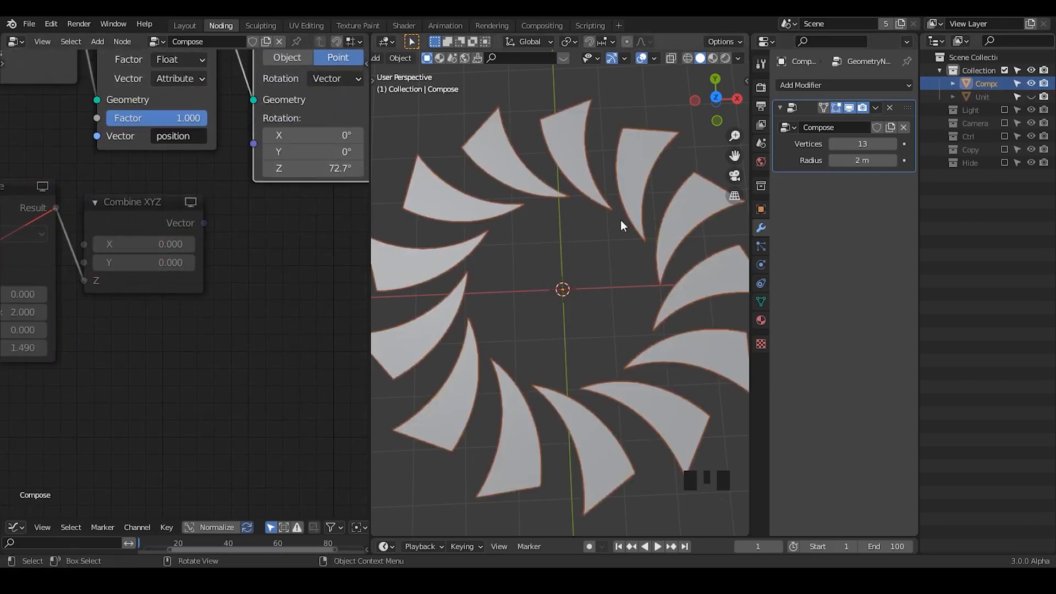
# - Adjust the Point Rotate node's Z rotation to turn the blades slightly, and reselect Compose in the viewport
pyautogui.moveTo(321, 161); pyautogui.dragTo(313, 167)
pyautogui.moveTo(259, 252); pyautogui.dragTo(277, 216, button='middle')
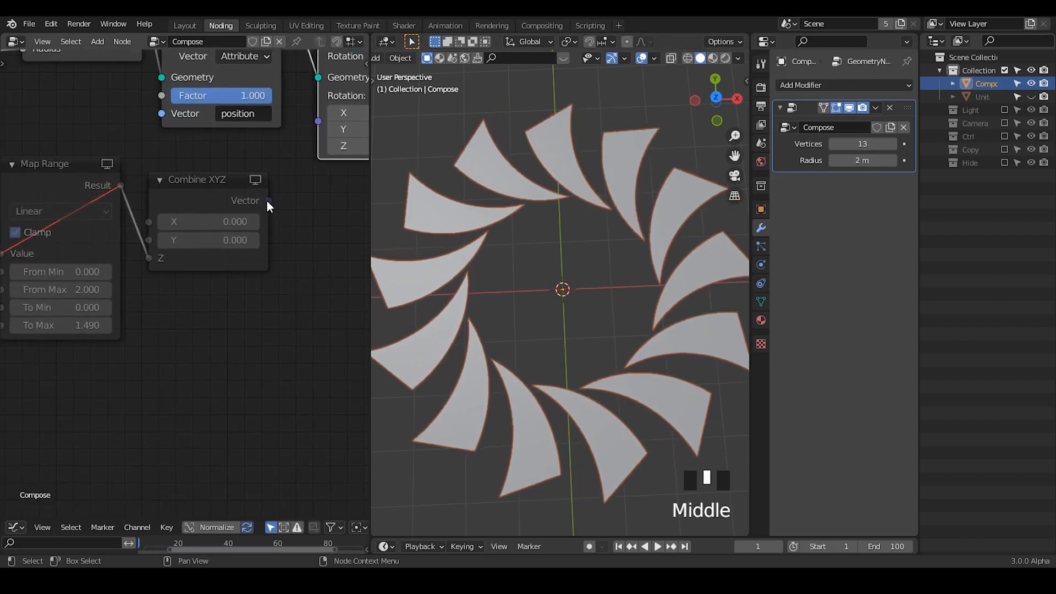
pyautogui.click(533, 185)
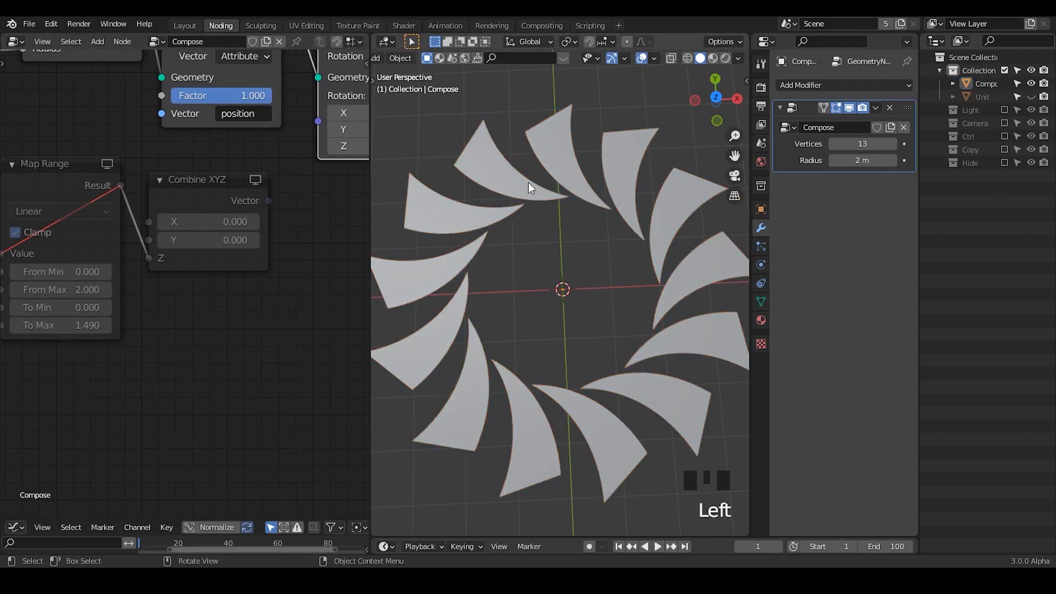
pyautogui.click(528, 183)
pyautogui.click(576, 237)
pyautogui.click(524, 187)
# - Copy the Compose modifier's Radius as a new driver, and unhide and select the Unit object
pyautogui.moveTo(112, 349); pyautogui.dragTo(250, 370, button='middle')
pyautogui.keyDown('ctrl'); pyautogui.moveTo(134, 197); pyautogui.dragTo(137, 219, button='middle'); pyautogui.keyUp('ctrl')
pyautogui.rightClick(861, 164)
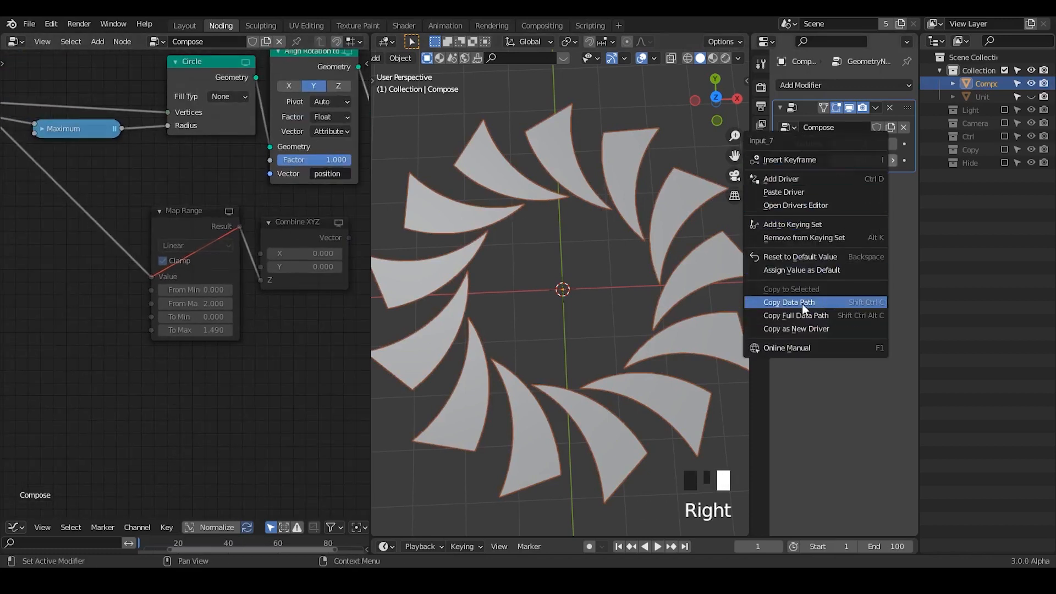
pyautogui.click(809, 328)
pyautogui.click(1030, 97)
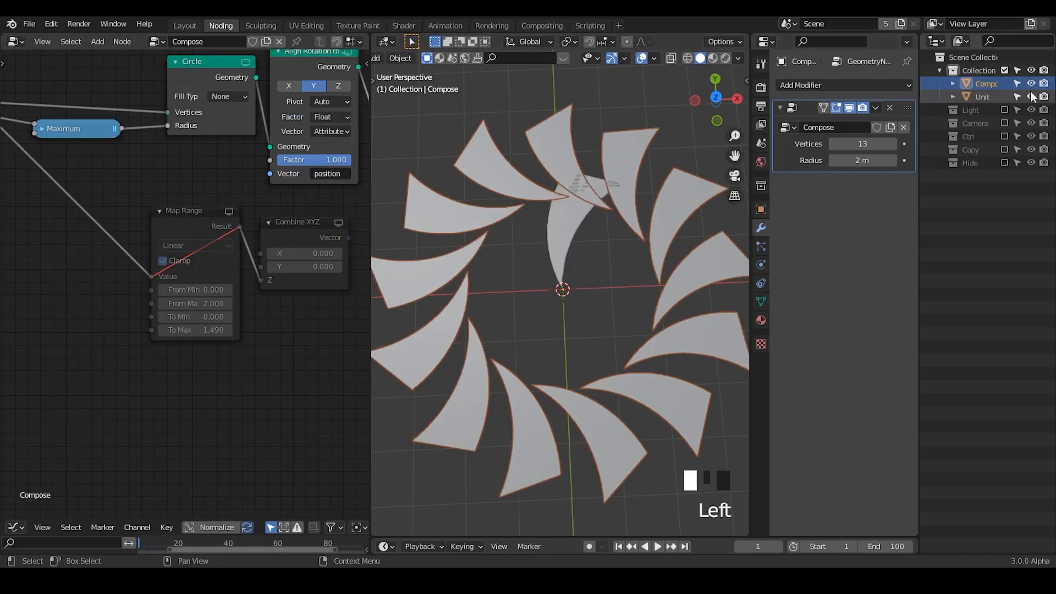
pyautogui.click(985, 96)
# - Move Unit's Group Input node clear of the Attribute Vector Math node and widen the node editor
pyautogui.moveTo(101, 246); pyautogui.dragTo(294, 238, button='middle')
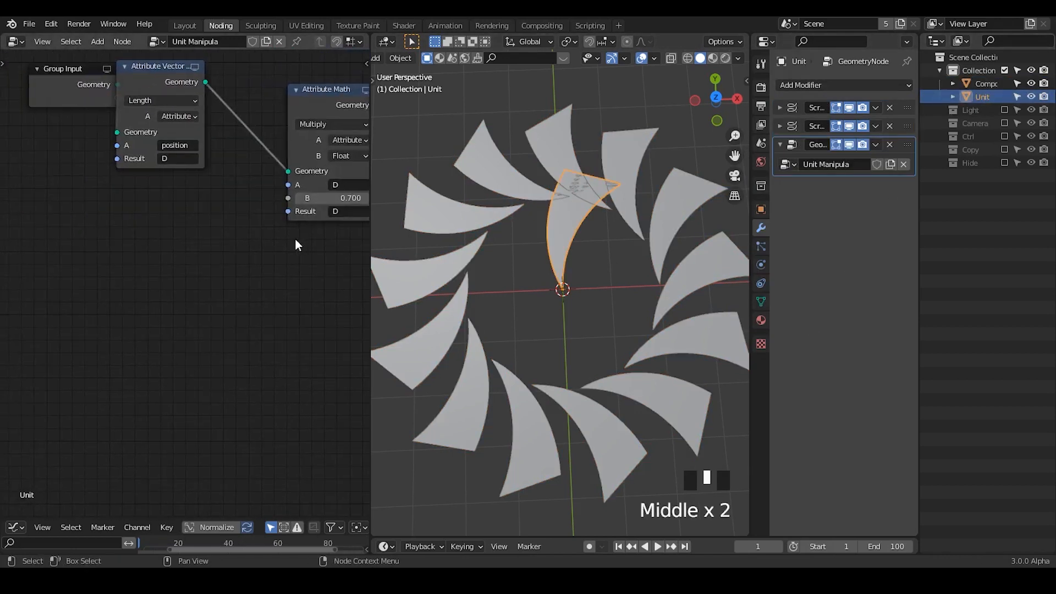
pyautogui.moveTo(164, 154); pyautogui.dragTo(122, 164, button='middle')
pyautogui.moveTo(118, 201); pyautogui.dragTo(175, 200, button='middle')
pyautogui.click(80, 113)
pyautogui.moveTo(80, 113); pyautogui.dragTo(31, 134)
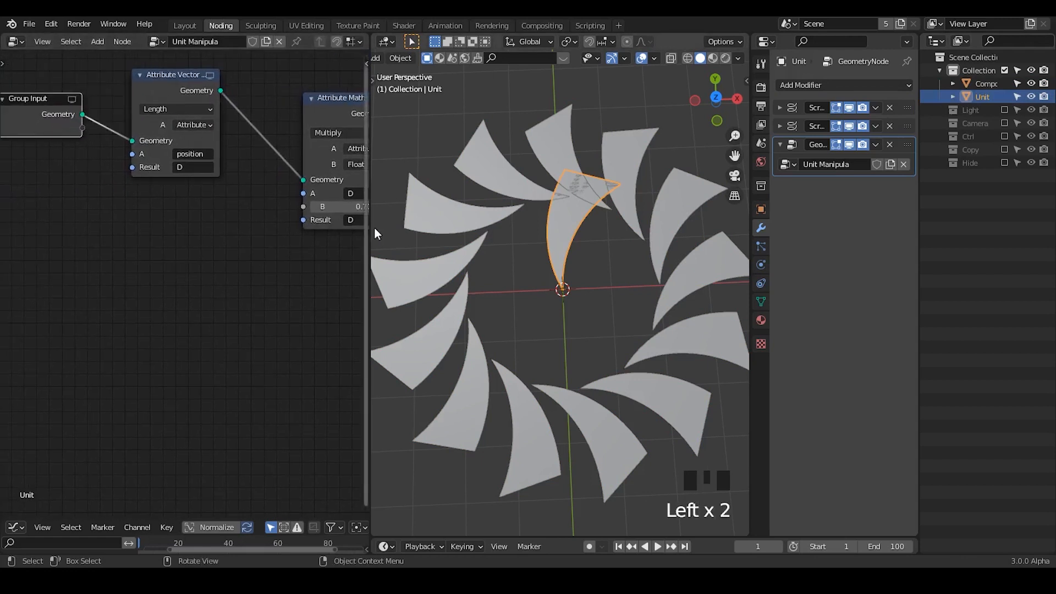
pyautogui.moveTo(370, 227); pyautogui.dragTo(510, 226)
pyautogui.moveTo(407, 306); pyautogui.dragTo(58, 305, button='middle')
pyautogui.middleClick(306, 290)
pyautogui.keyDown('ctrl'); pyautogui.scroll(-2, 339, 255); pyautogui.keyUp('ctrl')
pyautogui.scroll(-2, 326, 268)
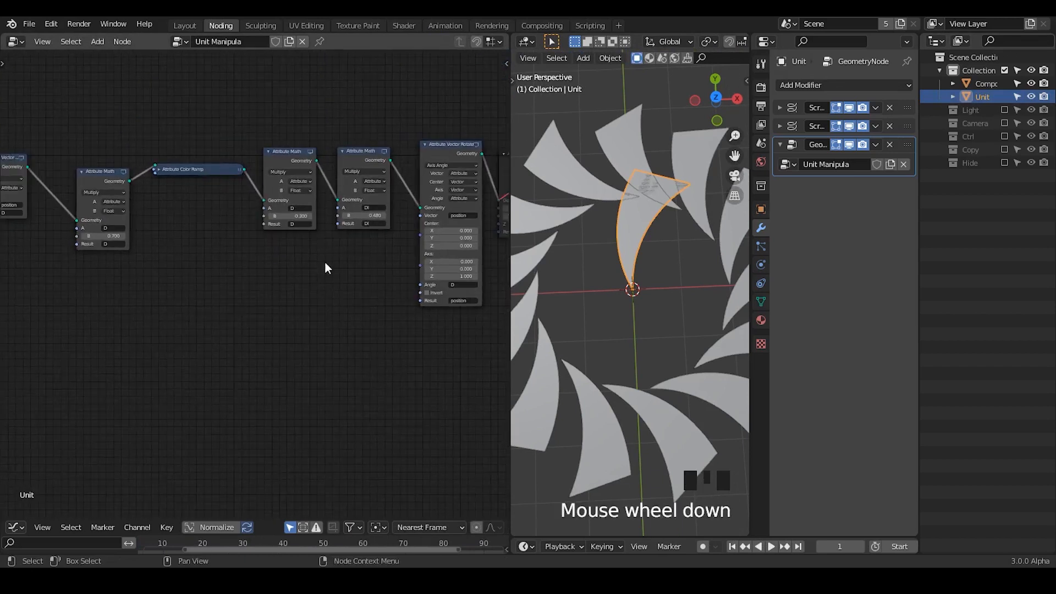
# - Set the B value of the Attribute Math node following the Attribute Color Ramp to -0.330
pyautogui.moveTo(291, 218)
pyautogui.keyDown('shift'); pyautogui.mouseDown()
pyautogui.moveTo(357, 218)
pyautogui.moveTo(302, 219)
pyautogui.mouseUp(); pyautogui.keyUp('shift')
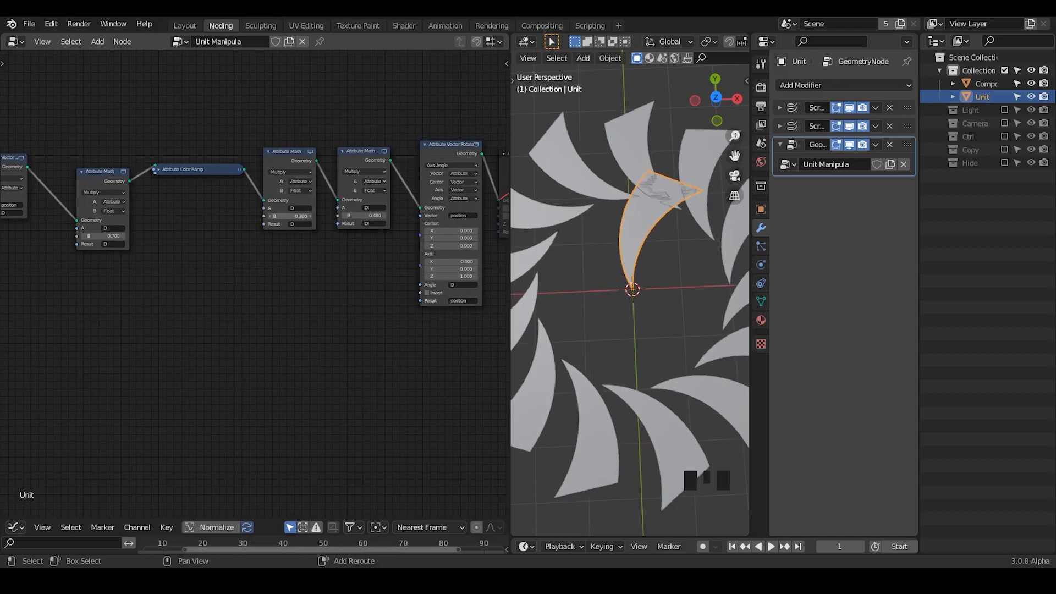
pyautogui.moveTo(431, 365); pyautogui.dragTo(374, 264, button='middle')
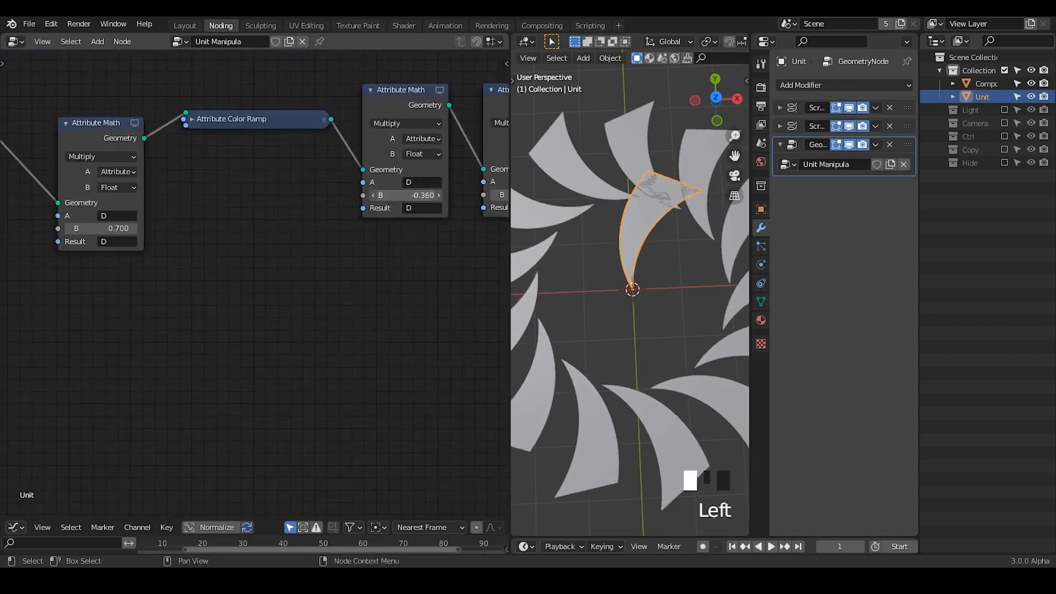
pyautogui.moveTo(406, 195)
pyautogui.mouseDown()
pyautogui.moveTo(467, 195)
pyautogui.moveTo(395, 195)
pyautogui.moveTo(466, 195)
pyautogui.moveTo(397, 195)
pyautogui.moveTo(447, 195)
pyautogui.moveTo(409, 195)
pyautogui.mouseUp()
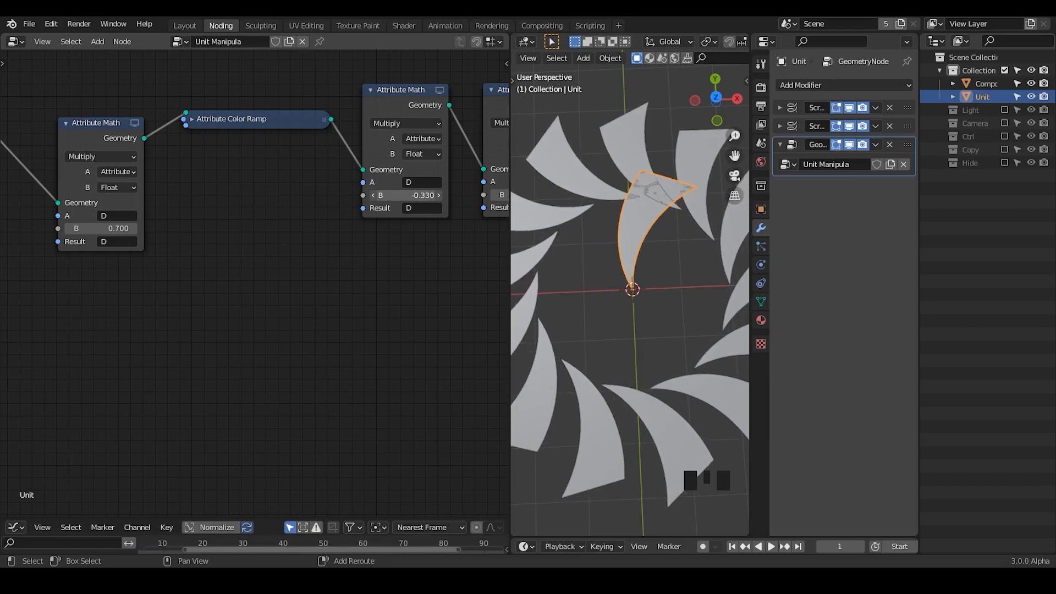
# - Expose the B value of the Attribute Math node after the Color Ramp as a Group Input parameter
pyautogui.moveTo(226, 276); pyautogui.dragTo(349, 286, button='middle')
pyautogui.scroll(-4, 80, 170)
pyautogui.moveTo(55, 174); pyautogui.dragTo(55, 174)
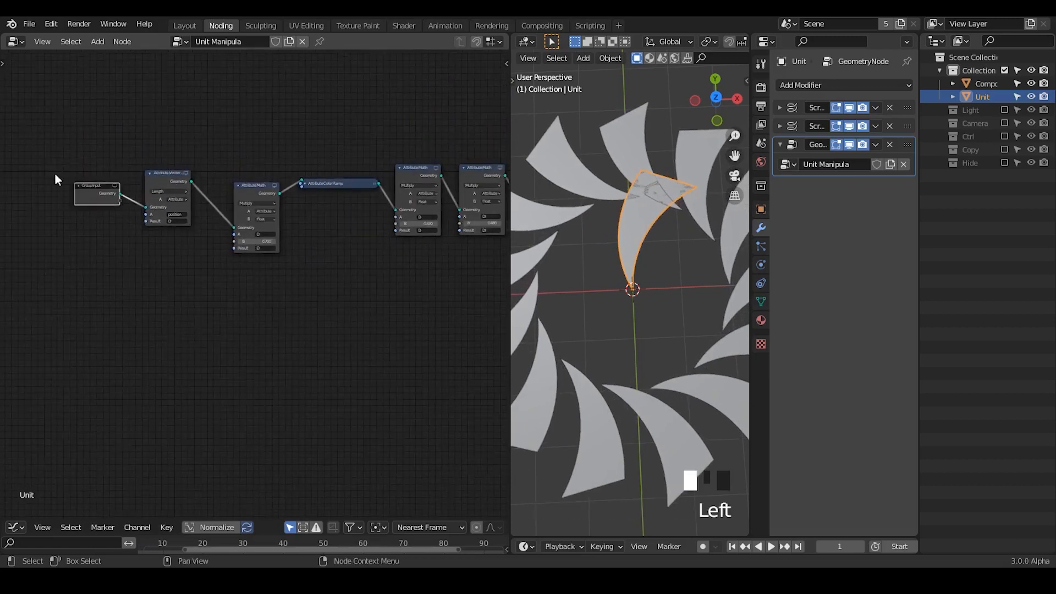
pyautogui.scroll(2, 72, 197)
pyautogui.click(82, 189)
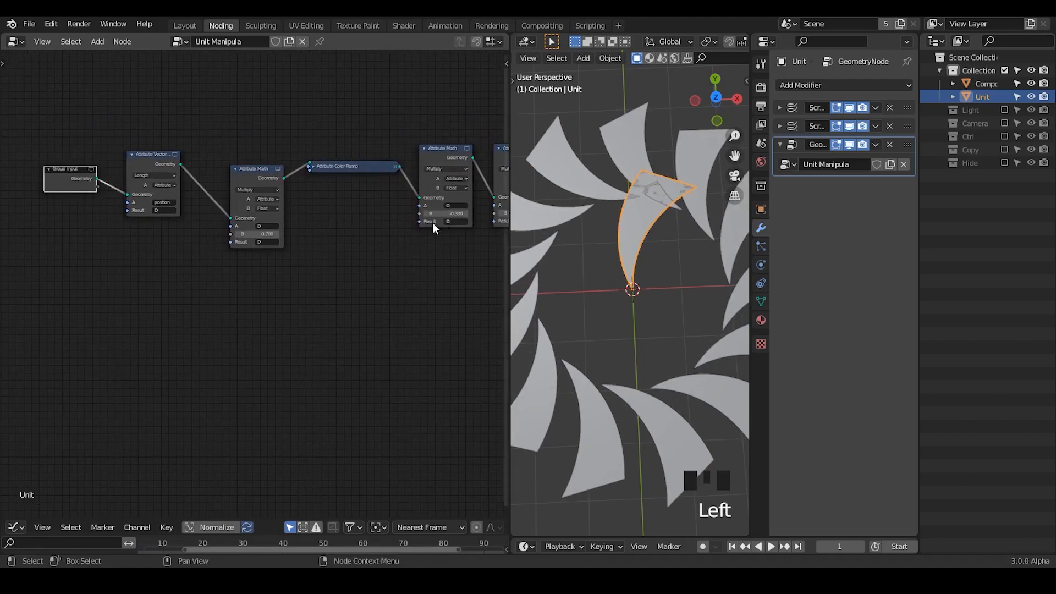
pyautogui.moveTo(418, 212); pyautogui.dragTo(66, 212)
# - Insert a Map Range node in Unit's tree between the Group Input's B and the Attribute Math node's B
pyautogui.scroll(-1, 66, 176)
pyautogui.keyDown('ctrl'); pyautogui.scroll(2, 189, 356); pyautogui.keyUp('ctrl')
pyautogui.keyDown('ctrl'); pyautogui.moveTo(189, 355); pyautogui.dragTo(188, 247, button='middle'); pyautogui.keyUp('ctrl')
pyautogui.moveTo(224, 304); pyautogui.dragTo(373, 307, button='middle')
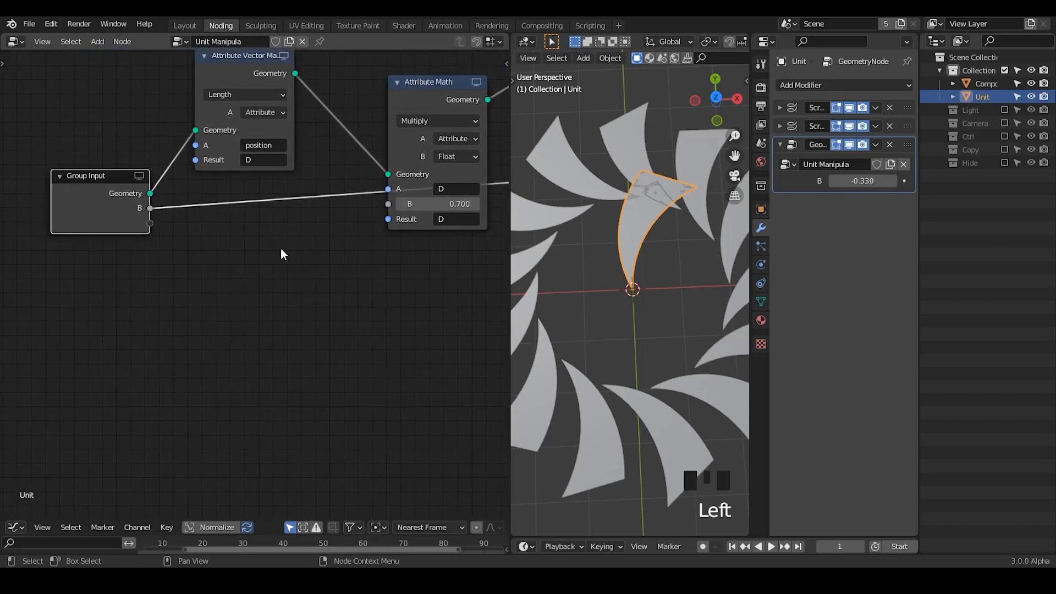
pyautogui.hotkey('ctrl', 'a')
pyautogui.write('map range')
pyautogui.press('Return')
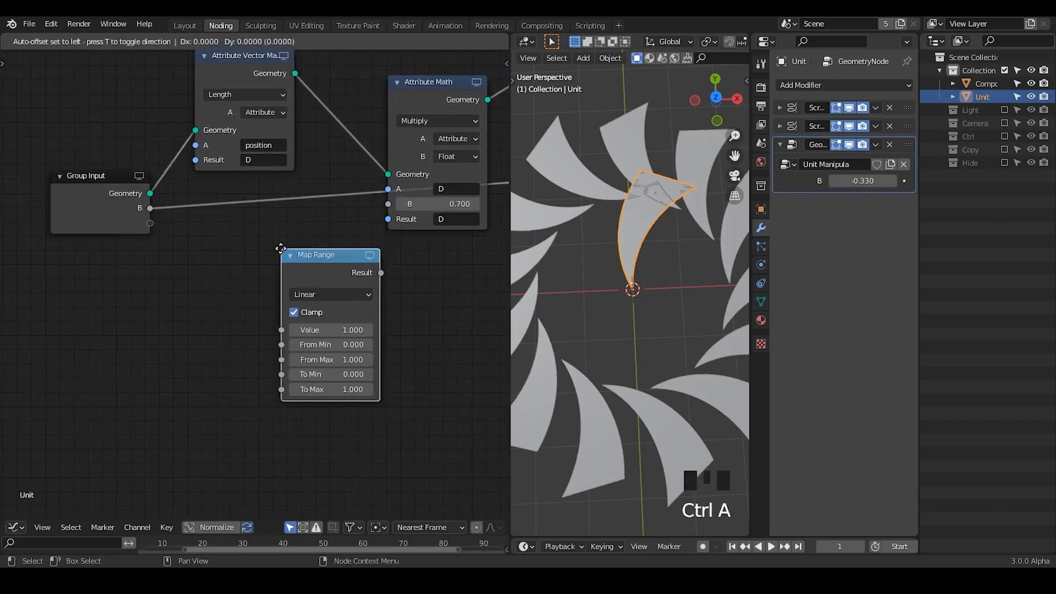
pyautogui.click(302, 205)
pyautogui.moveTo(301, 206); pyautogui.dragTo(469, 281)
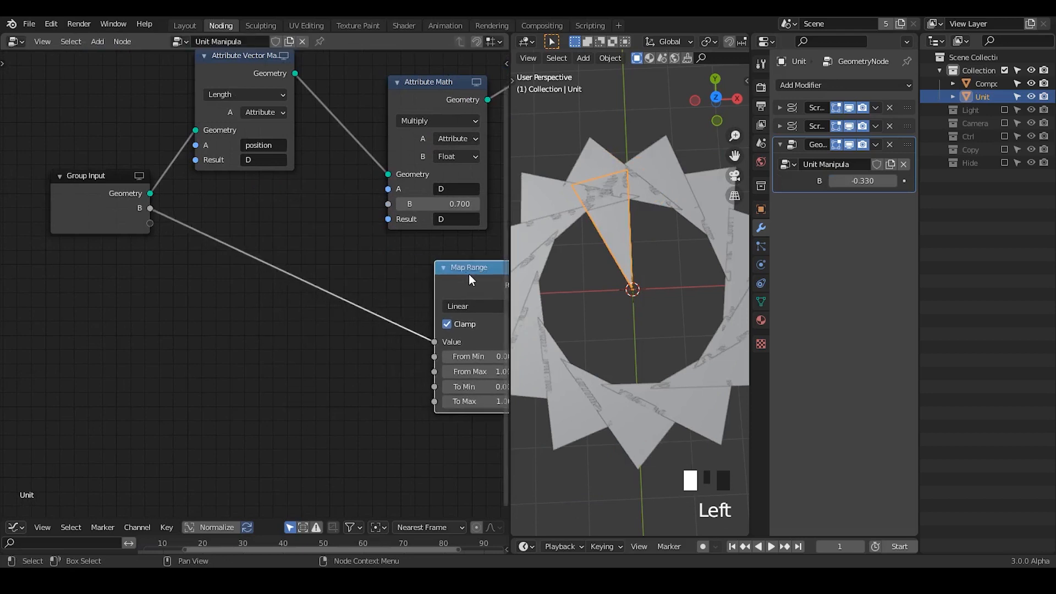
pyautogui.moveTo(421, 259); pyautogui.dragTo(325, 225, button='middle')
pyautogui.moveTo(381, 235); pyautogui.dragTo(398, 199)
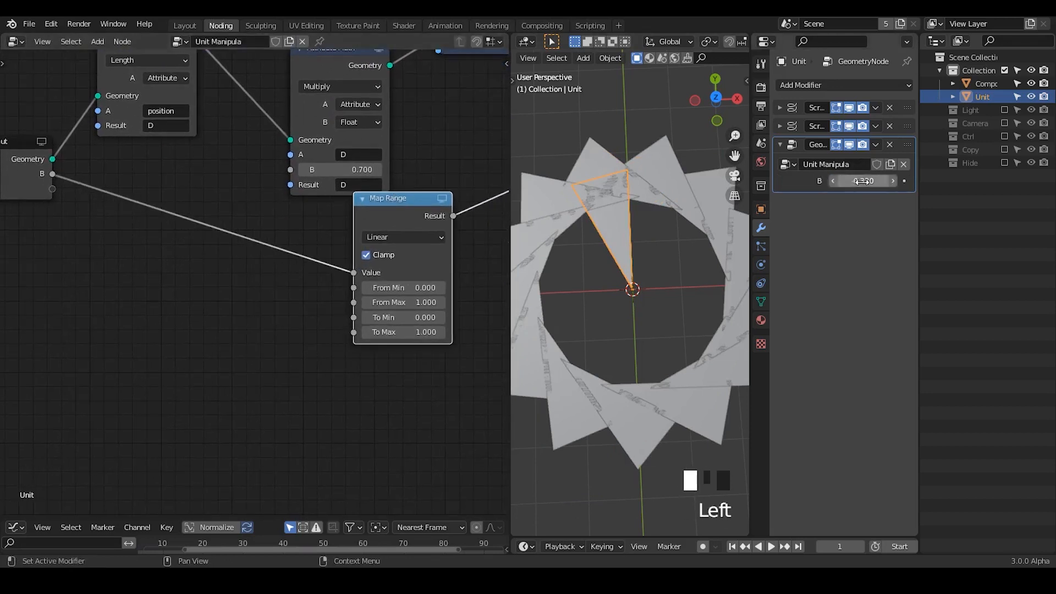
# - Paste the copied Radius driver onto Unit's exposed B parameter and check it against Compose's Radius
pyautogui.rightClick(861, 181)
pyautogui.click(769, 92)
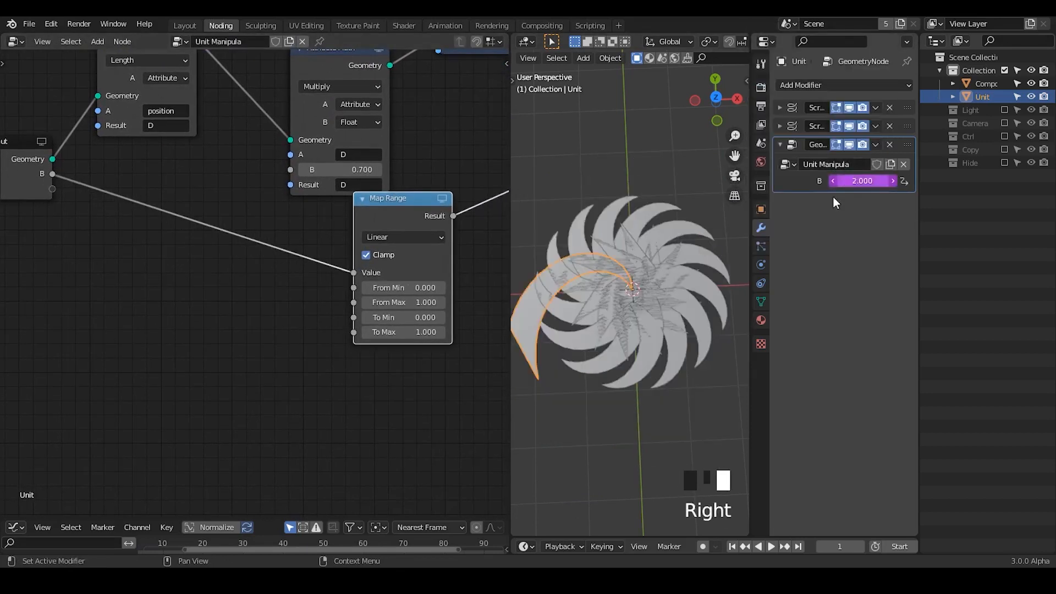
pyautogui.click(984, 83)
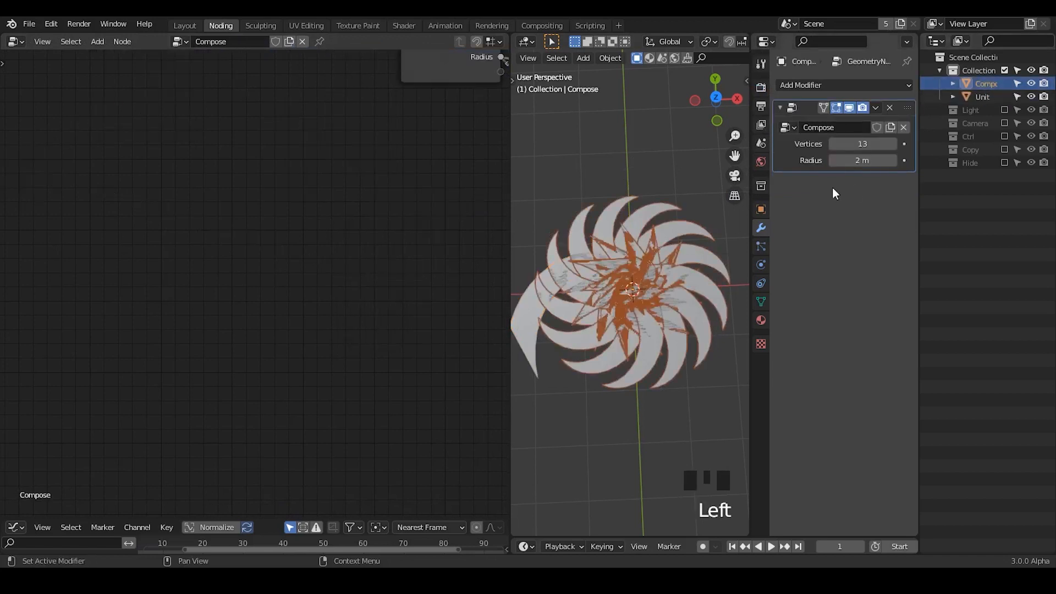
pyautogui.click(982, 97)
# - Set the Map Range node's From Max to 2.000 and To Max to -0.230, moving it beside its target node
pyautogui.moveTo(420, 297); pyautogui.dragTo(333, 273, button='middle')
pyautogui.click(331, 278)
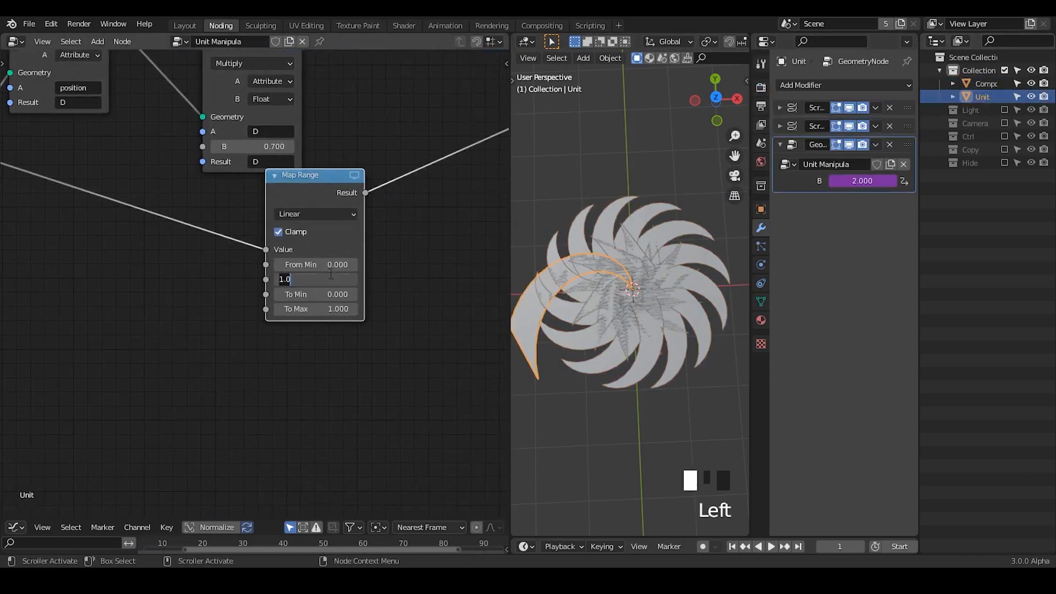
pyautogui.moveTo(303, 206); pyautogui.dragTo(441, 136)
pyautogui.moveTo(367, 201); pyautogui.dragTo(304, 287, button='middle')
pyautogui.keyDown('shift'); pyautogui.moveTo(264, 296); pyautogui.dragTo(240, 296); pyautogui.keyUp('shift')
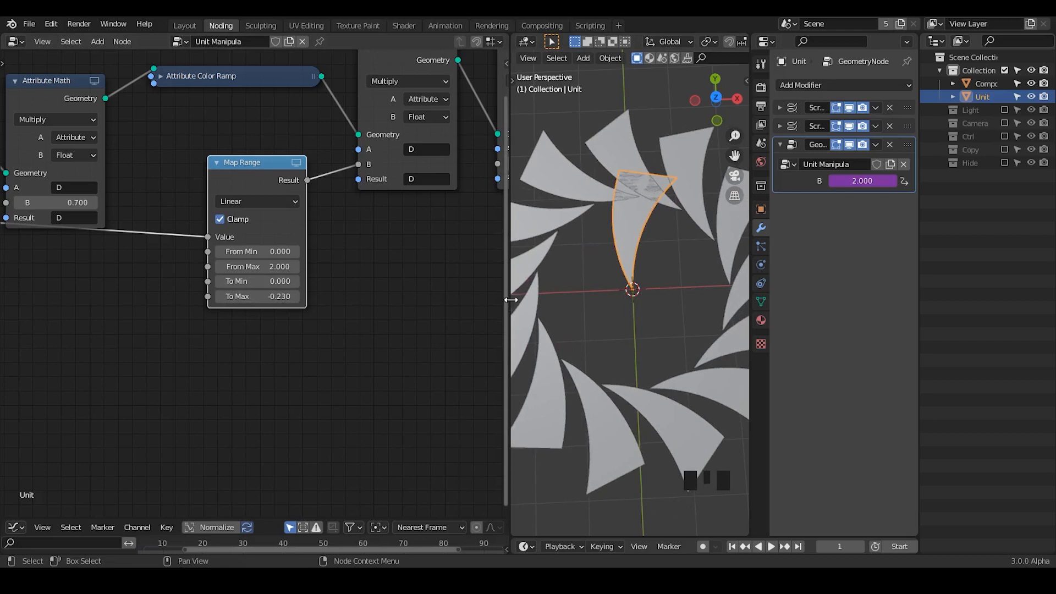
# - Test Compose's Radius in an enlarged viewport and set the To Max of Unit's Map Range to -0.490
pyautogui.moveTo(510, 300); pyautogui.dragTo(373, 298)
pyautogui.click(984, 85)
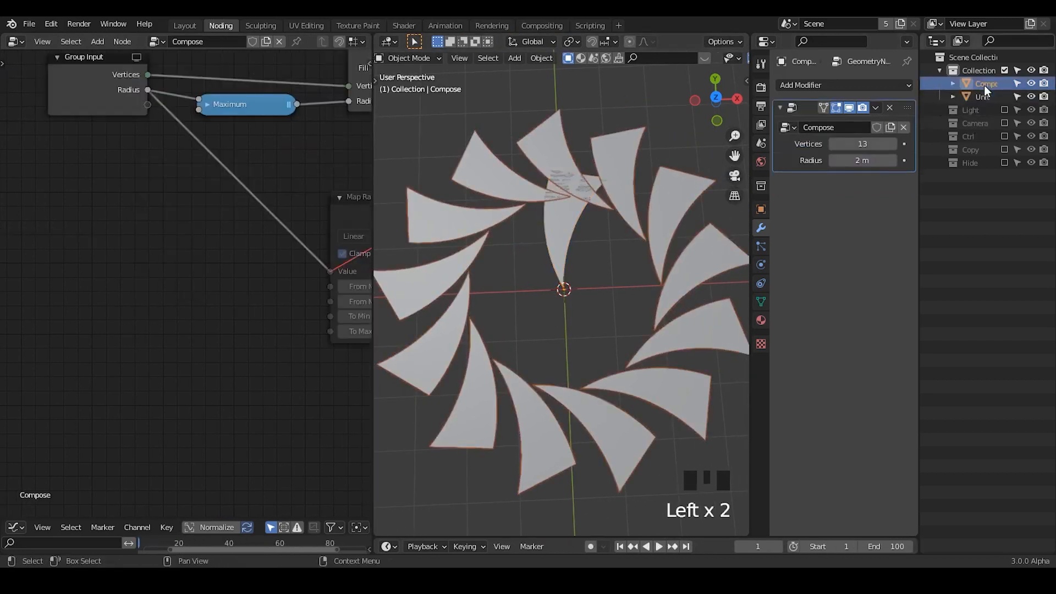
pyautogui.moveTo(862, 160)
pyautogui.mouseDown()
pyautogui.moveTo(813, 160)
pyautogui.moveTo(862, 160)
pyautogui.mouseUp()
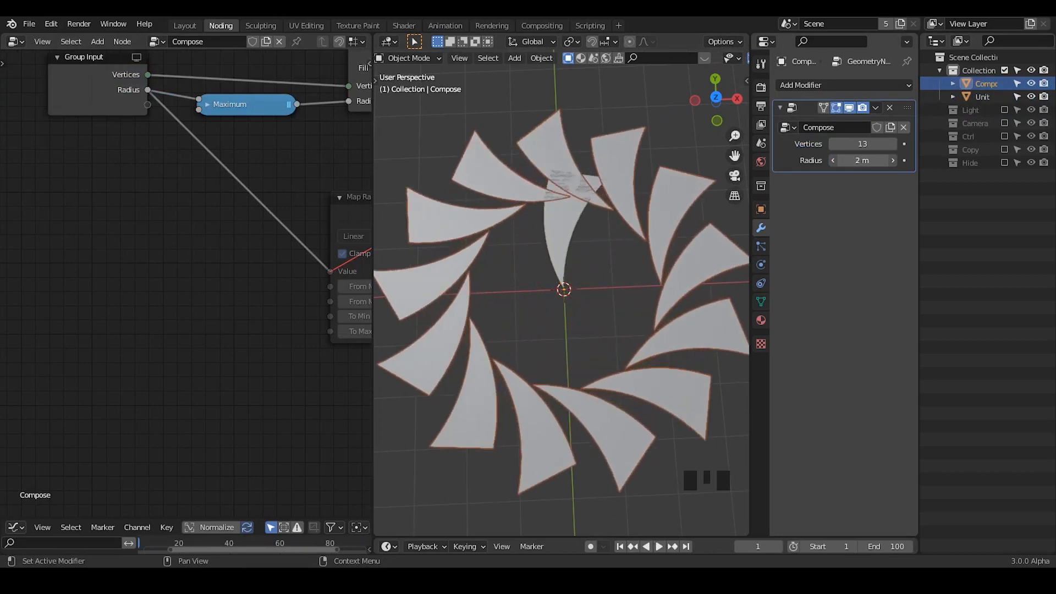
pyautogui.click(991, 92)
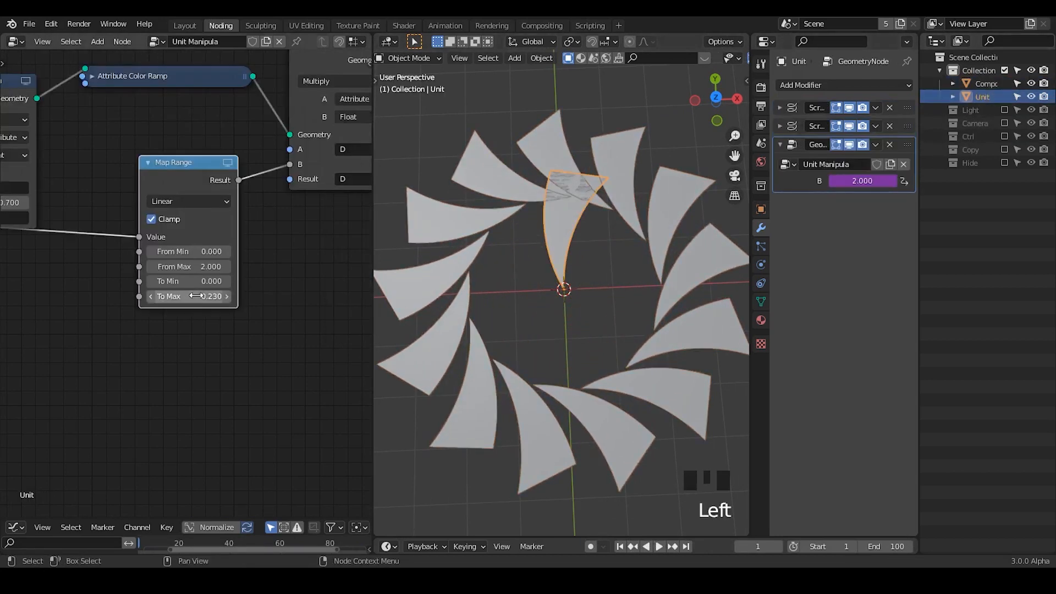
pyautogui.keyDown('shift'); pyautogui.moveTo(187, 295); pyautogui.dragTo(157, 296); pyautogui.keyUp('shift')
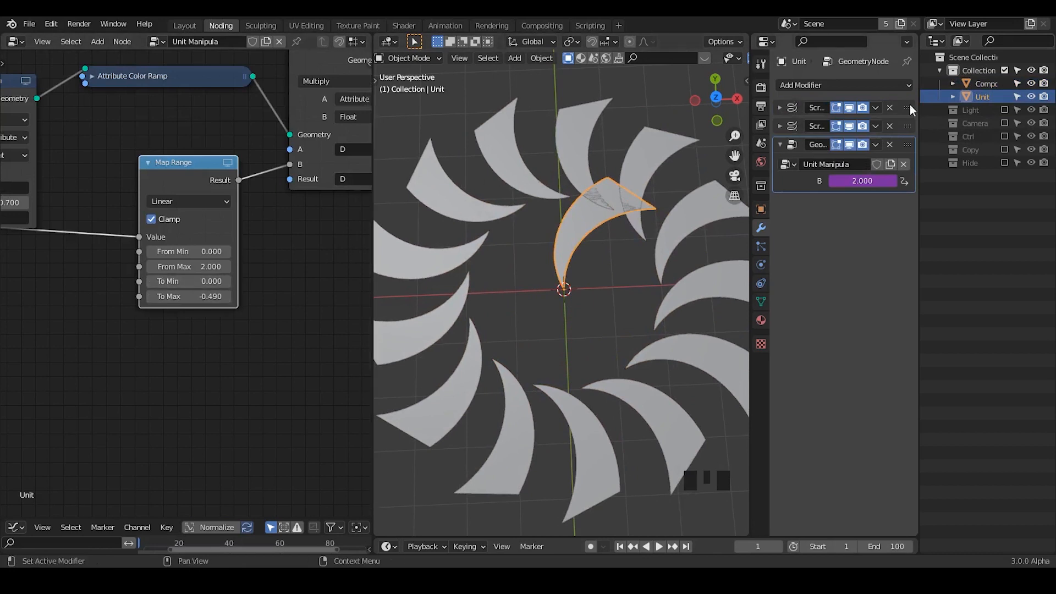
# - Test the blades against Compose's Radius and set the Z rotation of Compose's Point Rotate node to 92.9°
pyautogui.click(986, 84)
pyautogui.moveTo(851, 160); pyautogui.dragTo(891, 161)
pyautogui.moveTo(318, 279); pyautogui.dragTo(76, 263, button='middle')
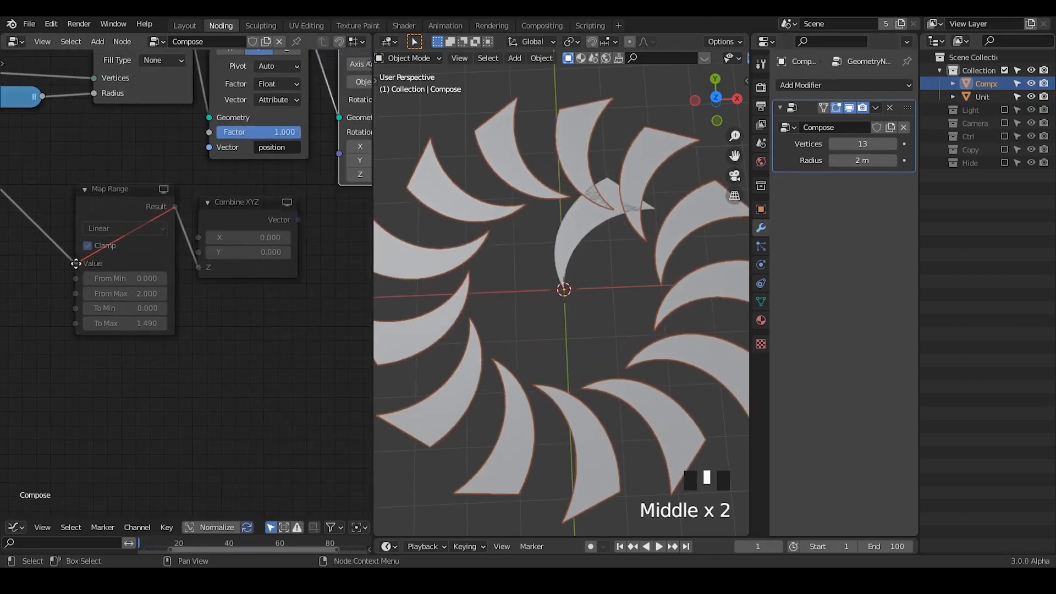
pyautogui.moveTo(204, 225); pyautogui.dragTo(99, 228, button='middle')
pyautogui.keyDown('shift'); pyautogui.moveTo(284, 177); pyautogui.dragTo(308, 177); pyautogui.keyUp('shift')
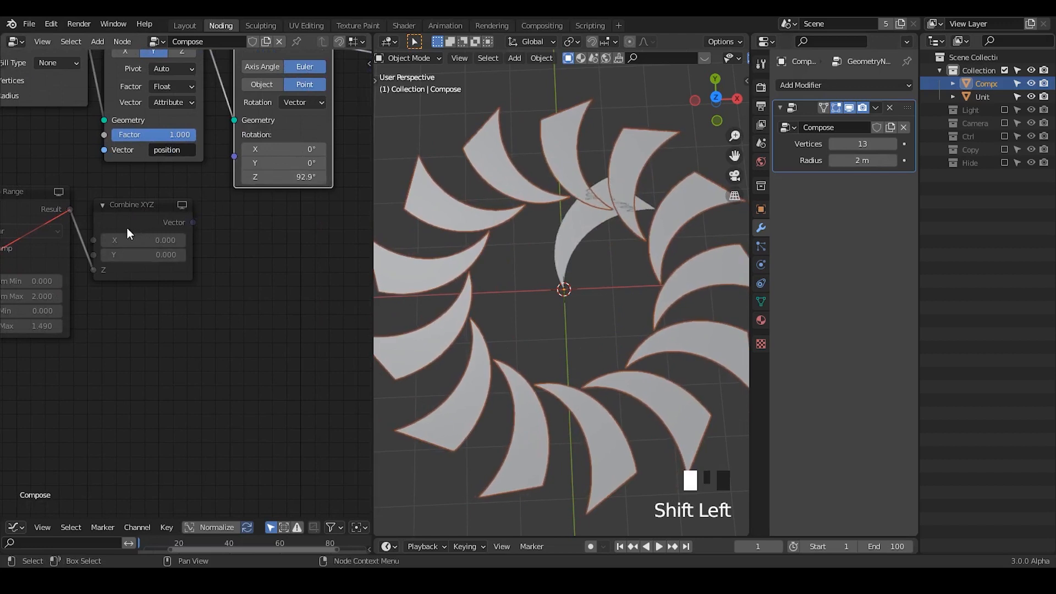
# - Detach the muted Map Range from Combine XYZ, and unmute Combine XYZ to feed the Point Rotate node's Rotation
pyautogui.moveTo(127, 227); pyautogui.dragTo(229, 226, button='middle')
pyautogui.moveTo(192, 269); pyautogui.dragTo(107, 212)
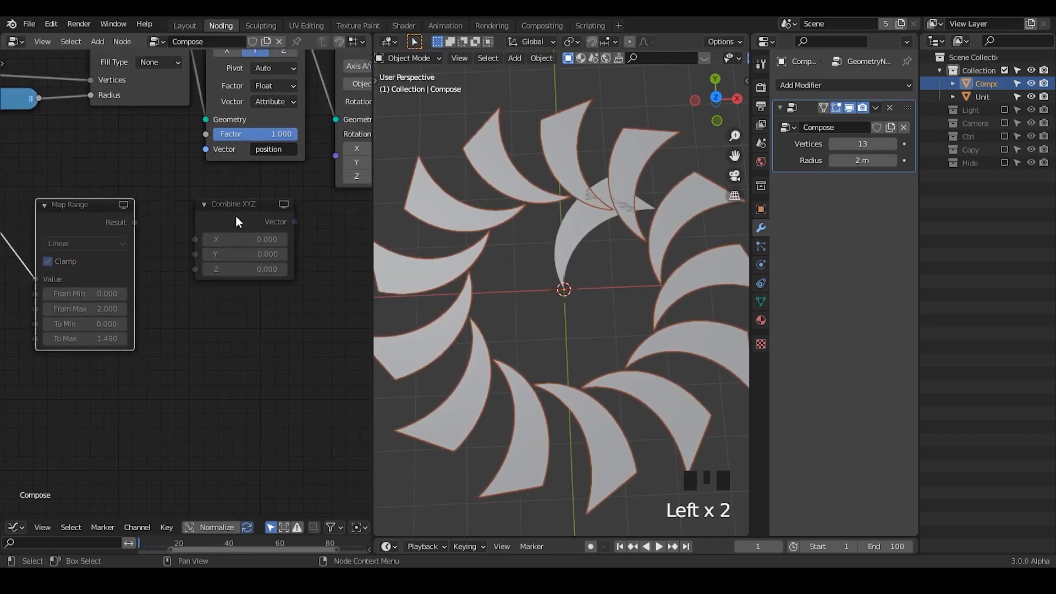
pyautogui.press('m')
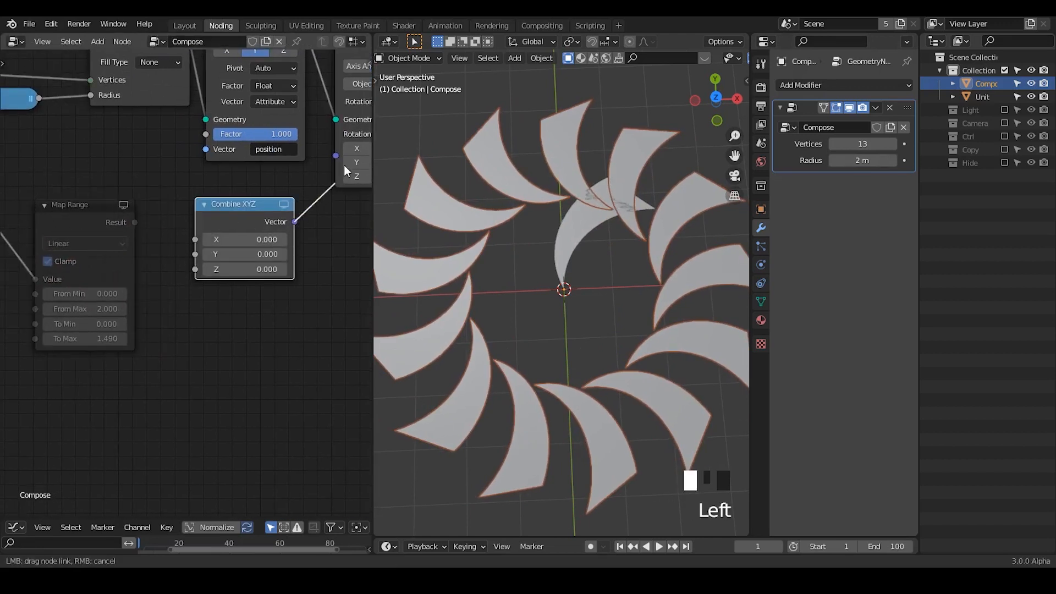
pyautogui.moveTo(339, 157); pyautogui.dragTo(336, 156)
# - Expose the Z value of Combine XYZ as a Group Input parameter of the Compose modifier
pyautogui.moveTo(126, 240); pyautogui.dragTo(209, 260, button='middle')
pyautogui.keyDown('ctrl'); pyautogui.moveTo(210, 260); pyautogui.dragTo(212, 293, button='middle'); pyautogui.keyUp('ctrl')
pyautogui.moveTo(224, 275); pyautogui.dragTo(268, 274, button='middle')
pyautogui.moveTo(292, 271); pyautogui.dragTo(92, 158)
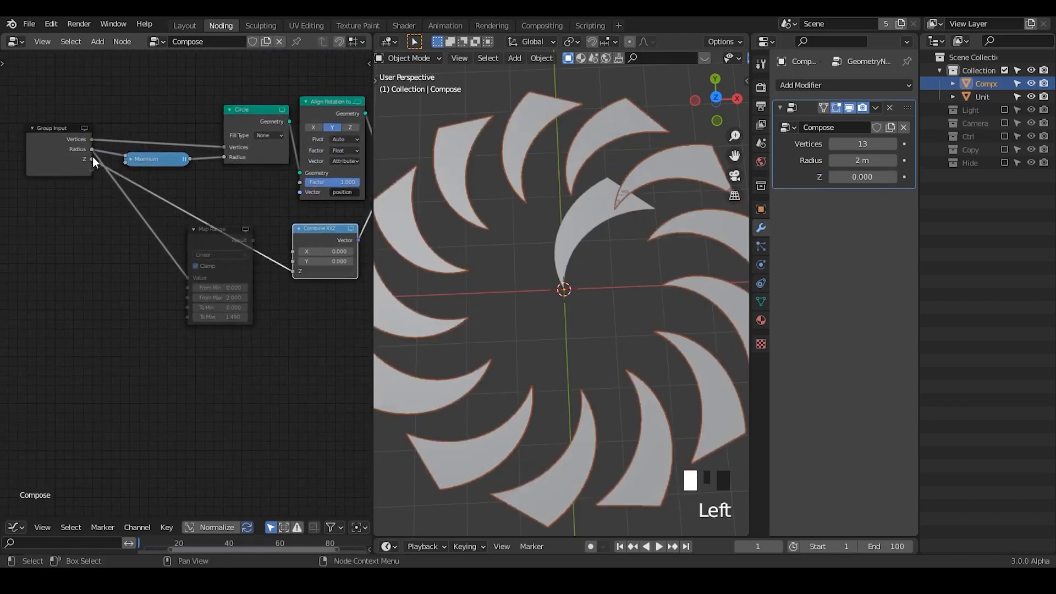
# - Set the Compose modifier's Z to 1.680 and its Radius to 0.79 m
pyautogui.moveTo(831, 181); pyautogui.dragTo(879, 160)
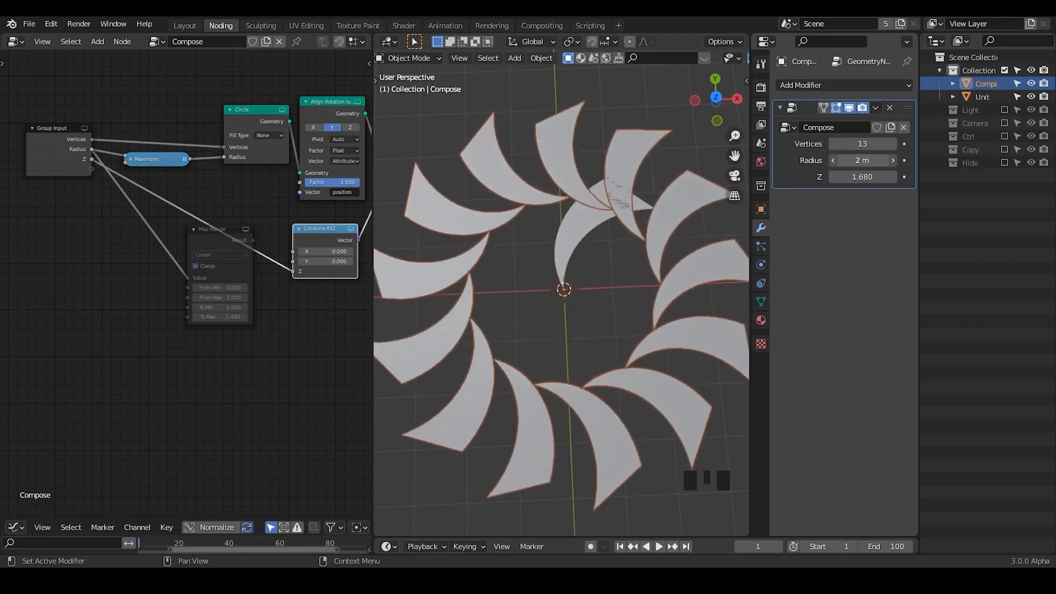
pyautogui.moveTo(569, 348); pyautogui.dragTo(572, 301, button='middle')
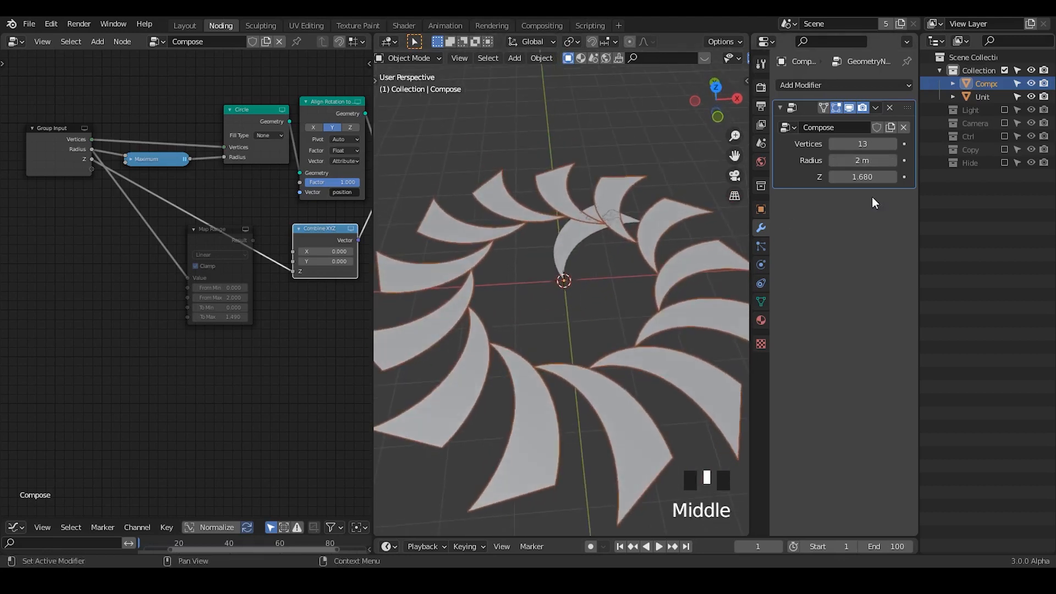
pyautogui.moveTo(880, 160)
pyautogui.mouseDown()
pyautogui.moveTo(836, 160)
pyautogui.moveTo(863, 160)
pyautogui.mouseUp()
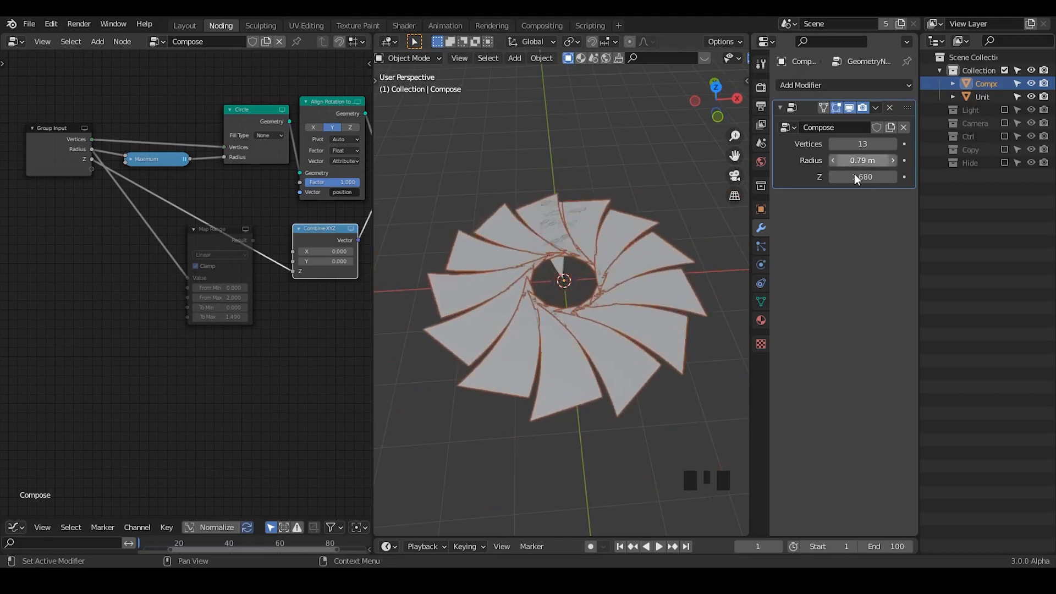
pyautogui.keyDown('ctrl'); pyautogui.moveTo(540, 390); pyautogui.dragTo(536, 324, button='middle'); pyautogui.keyUp('ctrl')
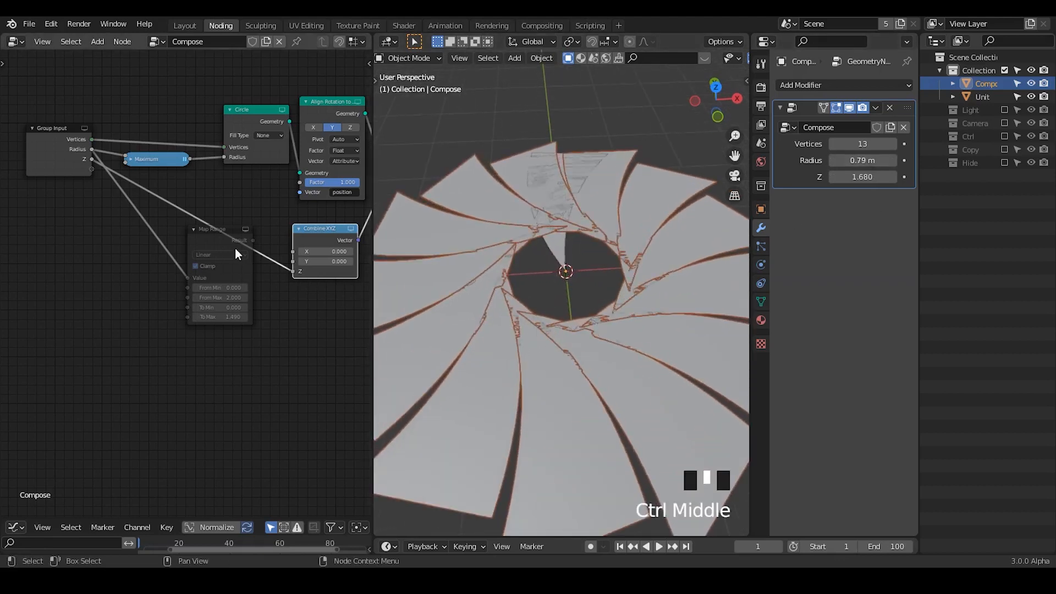
# - Delete the muted Map Range node from Compose's tree and enlarge the 3D viewport
pyautogui.click(219, 226)
pyautogui.press('x')
pyautogui.moveTo(276, 309); pyautogui.dragTo(170, 299, button='middle')
pyautogui.moveTo(539, 308)
pyautogui.mouseDown(button='middle')
pyautogui.moveTo(546, 321)
pyautogui.moveTo(553, 253)
pyautogui.moveTo(545, 304)
pyautogui.mouseUp(button='middle')
pyautogui.scroll(1, 420, 216)
pyautogui.moveTo(373, 208); pyautogui.dragTo(257, 209)
pyautogui.moveTo(440, 274); pyautogui.dragTo(481, 283, button='middle')
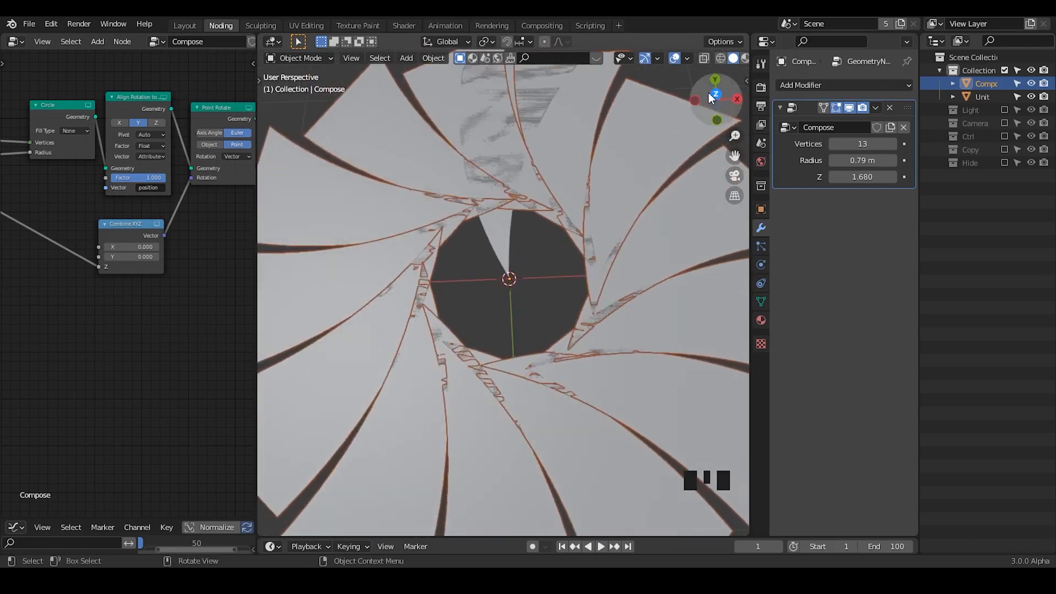
# - Examine the spacing and overlap of the blades around the central opening from the top and at low angles
pyautogui.click(709, 94)
pyautogui.keyDown('shift'); pyautogui.moveTo(550, 239); pyautogui.dragTo(540, 266, button='middle'); pyautogui.keyUp('shift')
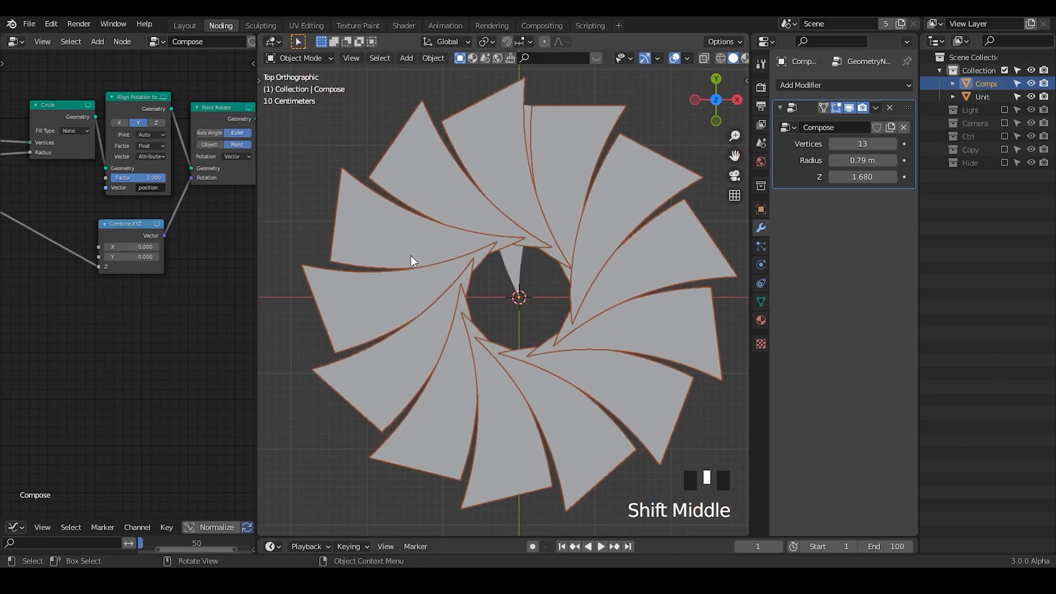
pyautogui.moveTo(512, 333); pyautogui.dragTo(531, 222, button='middle')
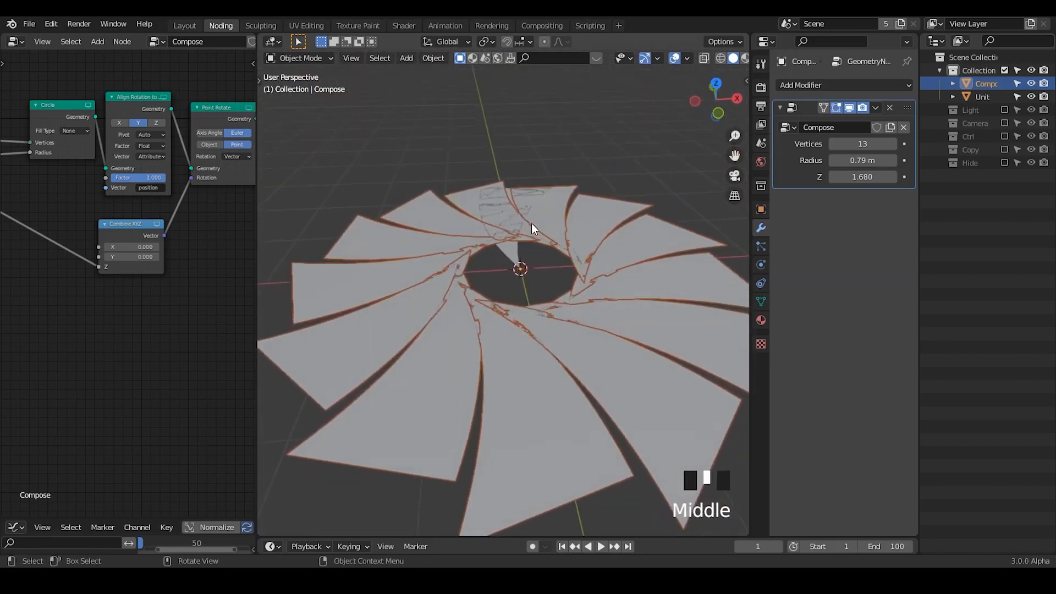
pyautogui.click(828, 85)
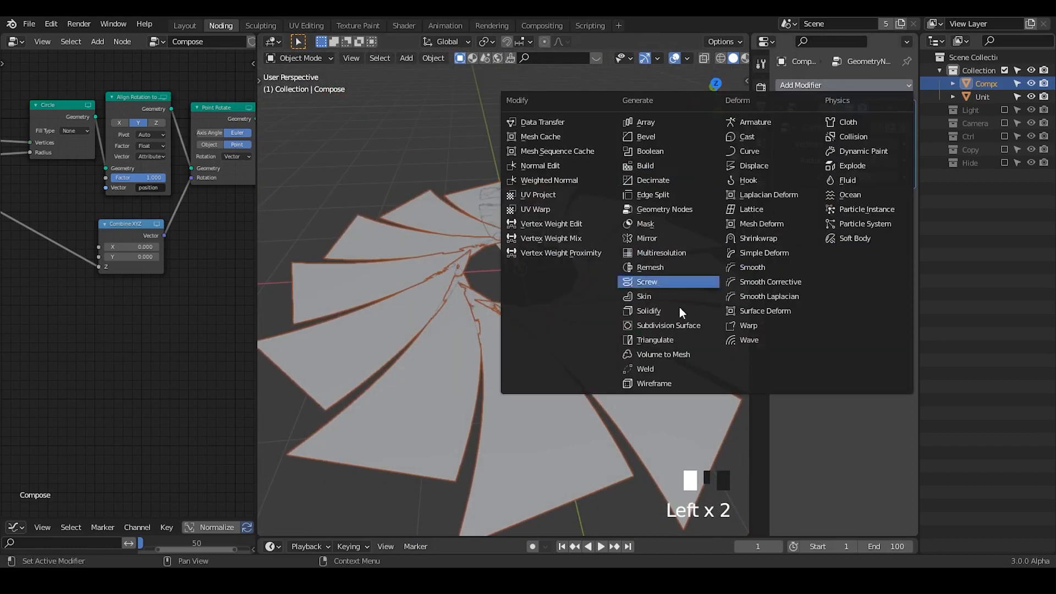
pyautogui.moveTo(500, 151); pyautogui.dragTo(533, 351, button='middle')
pyautogui.click(718, 85)
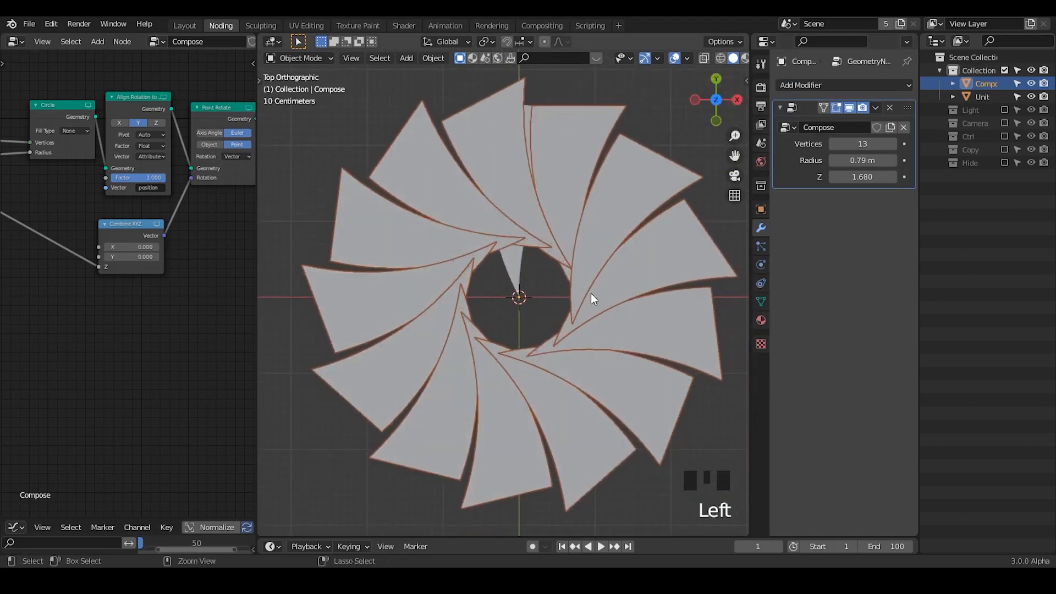
pyautogui.keyDown('ctrl'); pyautogui.moveTo(591, 292); pyautogui.dragTo(486, 262, button='middle'); pyautogui.keyUp('ctrl')
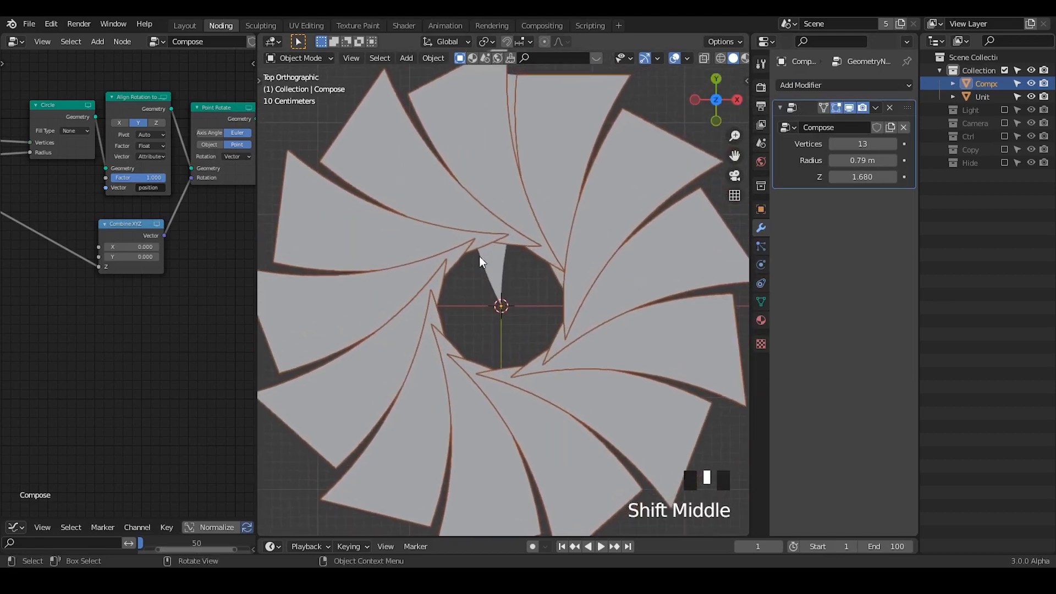
pyautogui.moveTo(476, 330); pyautogui.dragTo(511, 222, button='middle')
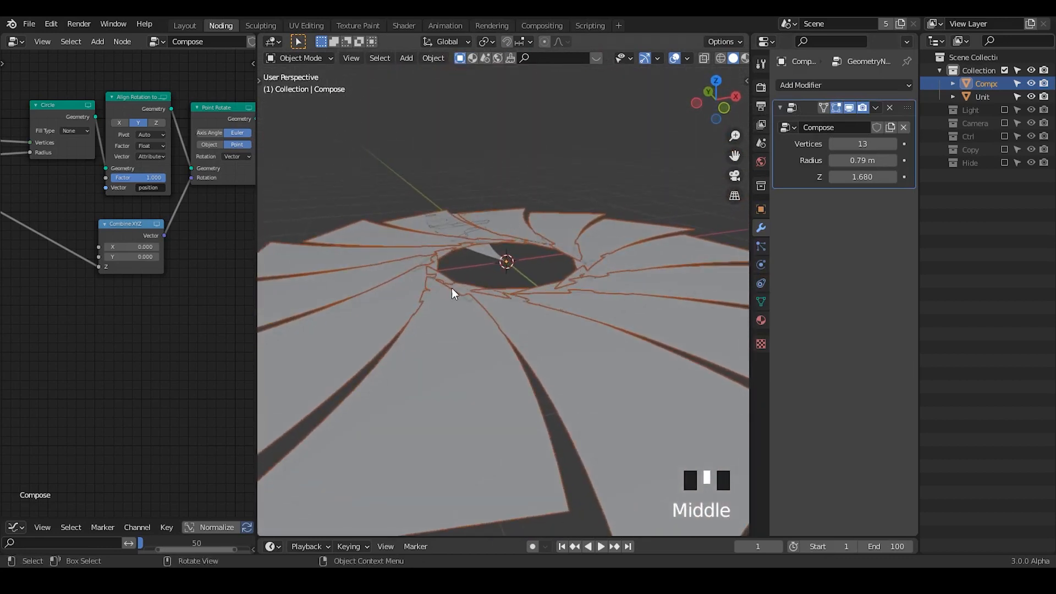
pyautogui.moveTo(522, 257); pyautogui.dragTo(508, 294, button='middle')
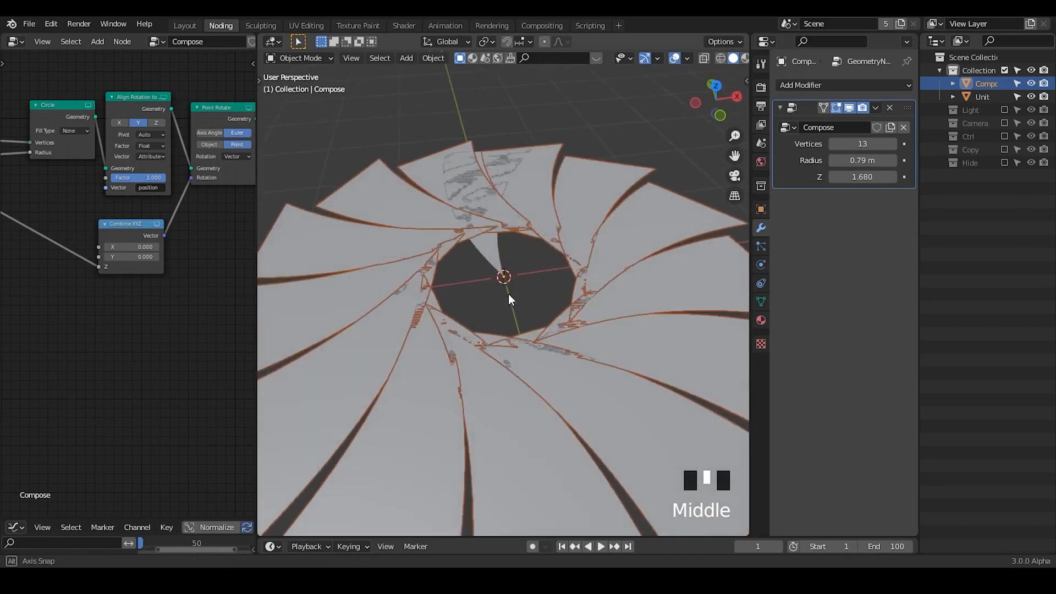
# - Set Compose's Radius to 0.764 m and bring up Unit's node tree in a widened node editor
pyautogui.moveTo(862, 160)
pyautogui.keyDown('shift'); pyautogui.mouseDown()
pyautogui.moveTo(838, 160)
pyautogui.moveTo(859, 160)
pyautogui.mouseUp(); pyautogui.keyUp('shift')
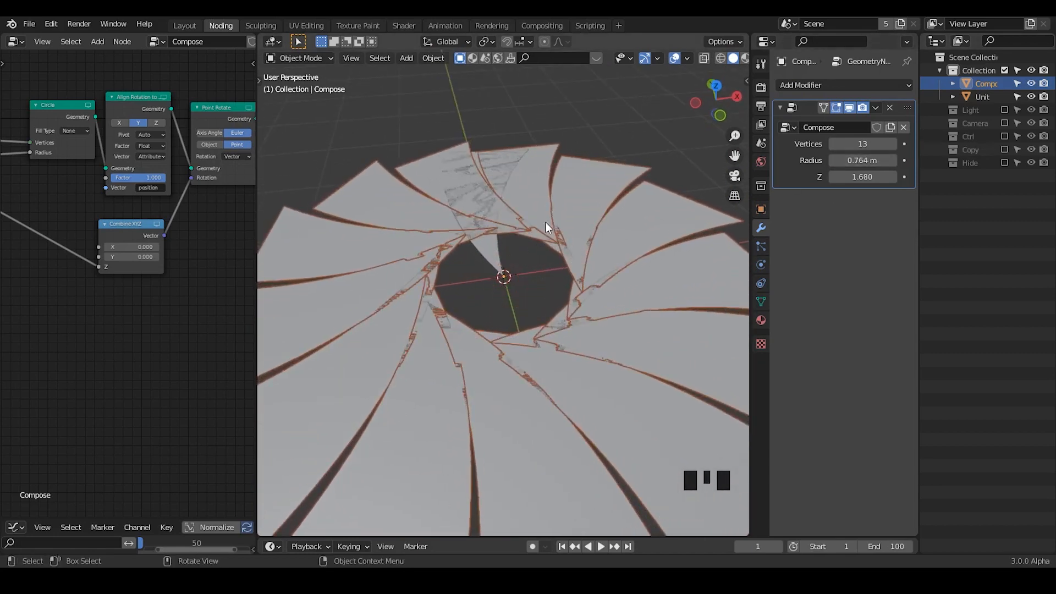
pyautogui.click(977, 98)
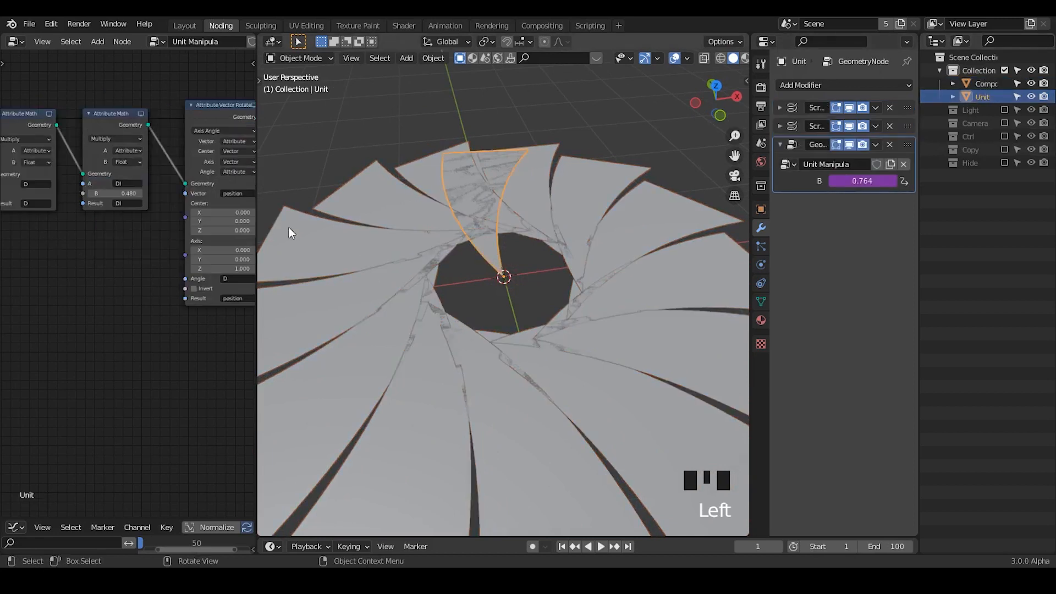
pyautogui.moveTo(292, 205); pyautogui.dragTo(425, 205)
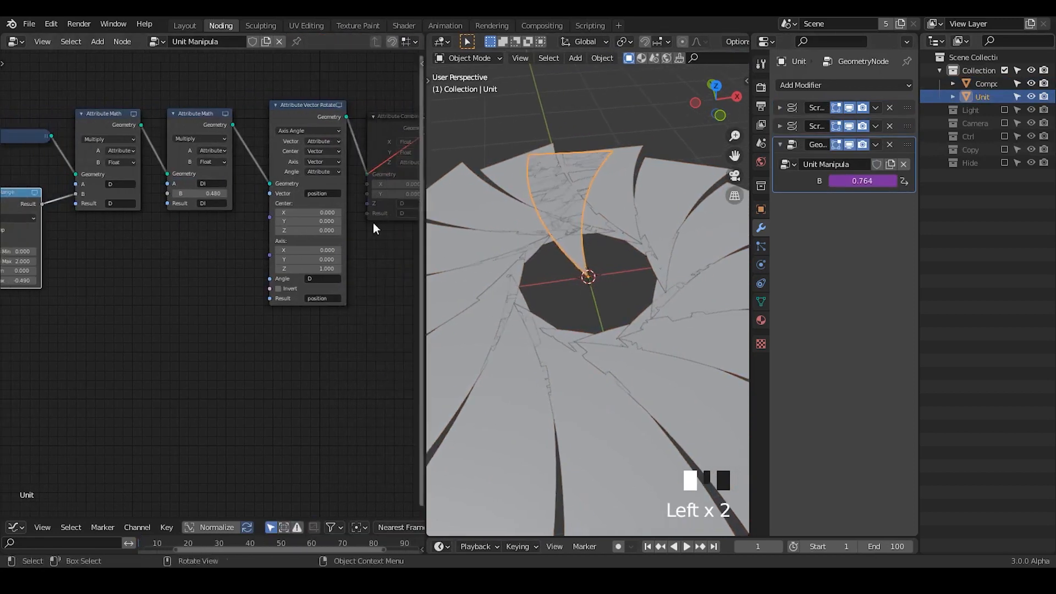
pyautogui.keyDown('ctrl'); pyautogui.moveTo(286, 207); pyautogui.dragTo(262, 172, button='middle'); pyautogui.keyUp('ctrl')
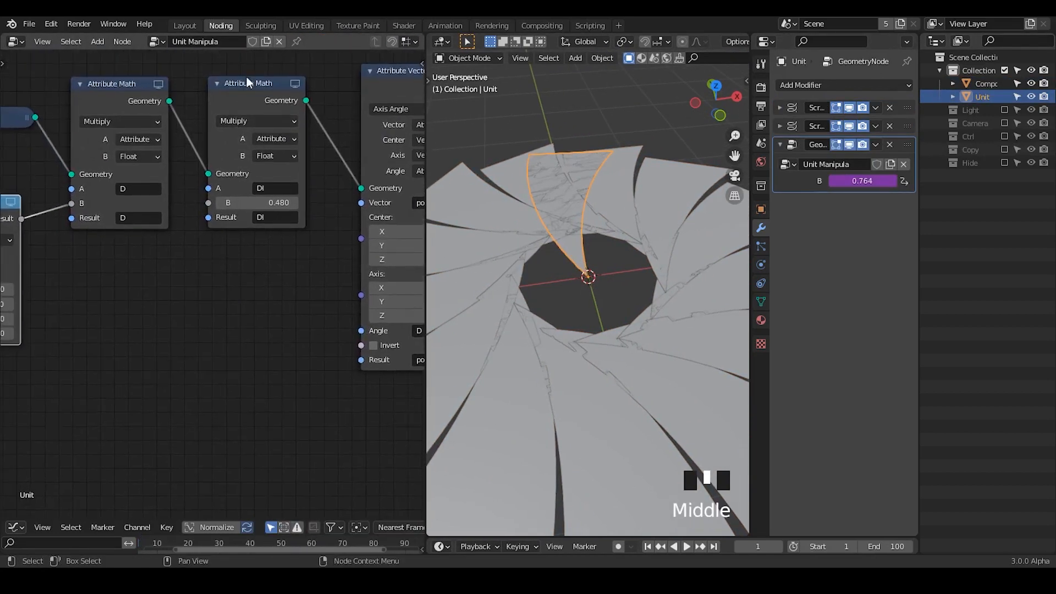
# - Collapse Unit's Attribute Vector Rotate node and tidy its position beside the preceding Attribute Math node
pyautogui.moveTo(248, 82)
pyautogui.mouseDown()
pyautogui.moveTo(252, 57)
pyautogui.moveTo(247, 88)
pyautogui.moveTo(247, 77)
pyautogui.mouseUp()
pyautogui.moveTo(135, 257); pyautogui.dragTo(33, 272, button='middle')
pyautogui.click(54, 94)
pyautogui.click(54, 93)
pyautogui.moveTo(247, 238); pyautogui.dragTo(98, 300, button='middle')
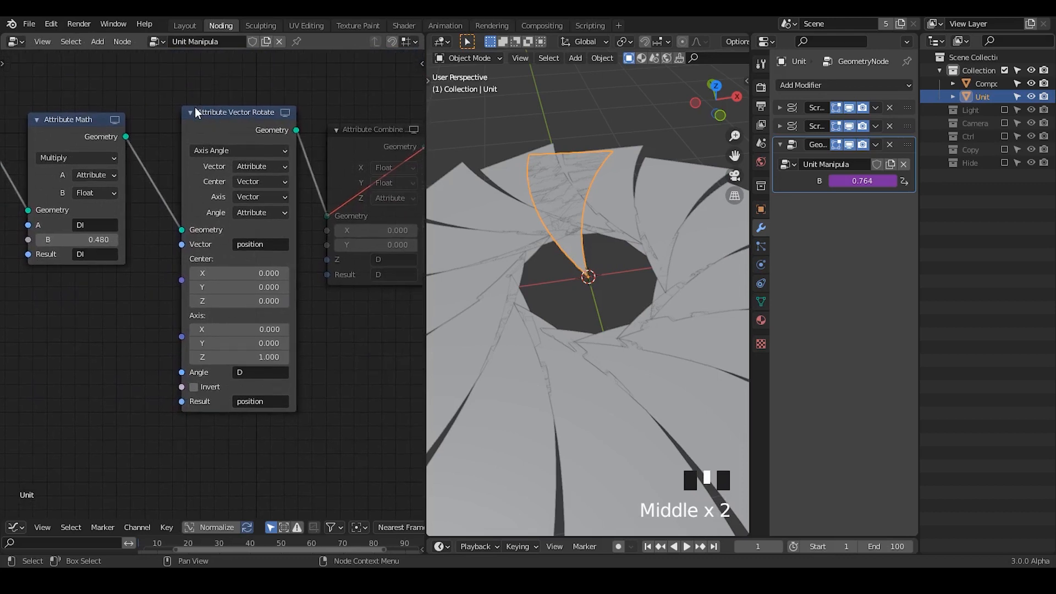
pyautogui.click(190, 112)
pyautogui.moveTo(213, 112); pyautogui.dragTo(191, 160)
pyautogui.moveTo(79, 166); pyautogui.dragTo(132, 157, button='middle')
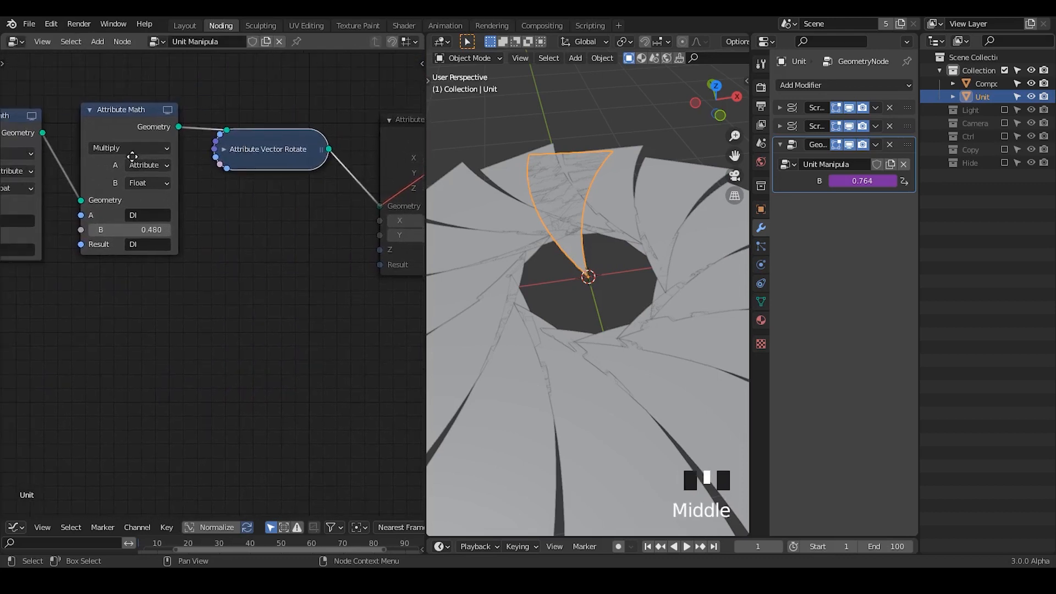
# - Unmute the Attribute Combine XYZ and Point Translate nodes at the end of Unit's node tree
pyautogui.moveTo(84, 201); pyautogui.dragTo(226, 190)
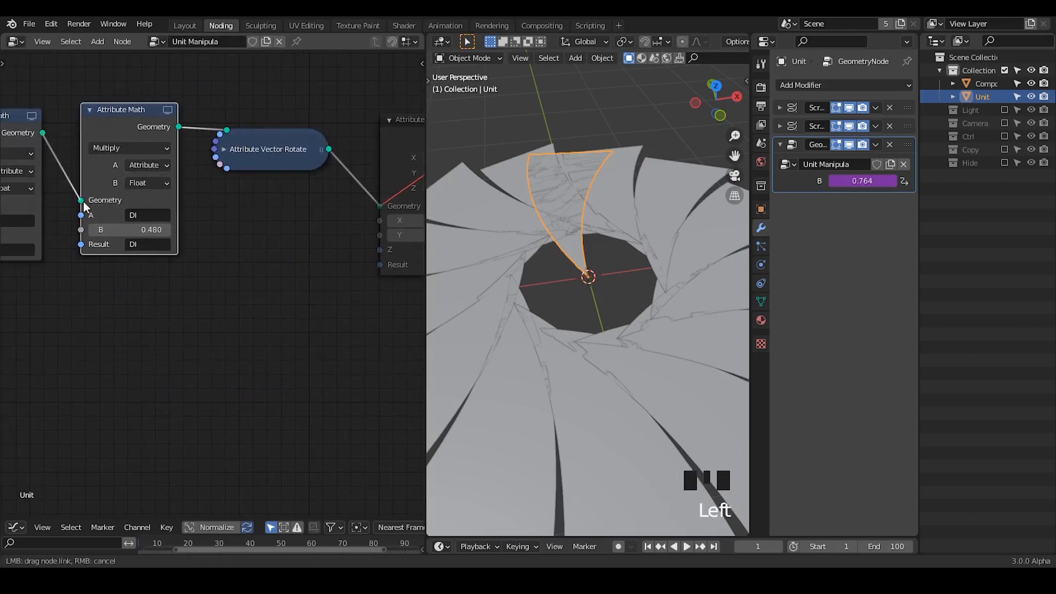
pyautogui.moveTo(84, 201); pyautogui.dragTo(84, 201)
pyautogui.moveTo(234, 209); pyautogui.dragTo(149, 210, button='middle')
pyautogui.moveTo(340, 117); pyautogui.dragTo(328, 113)
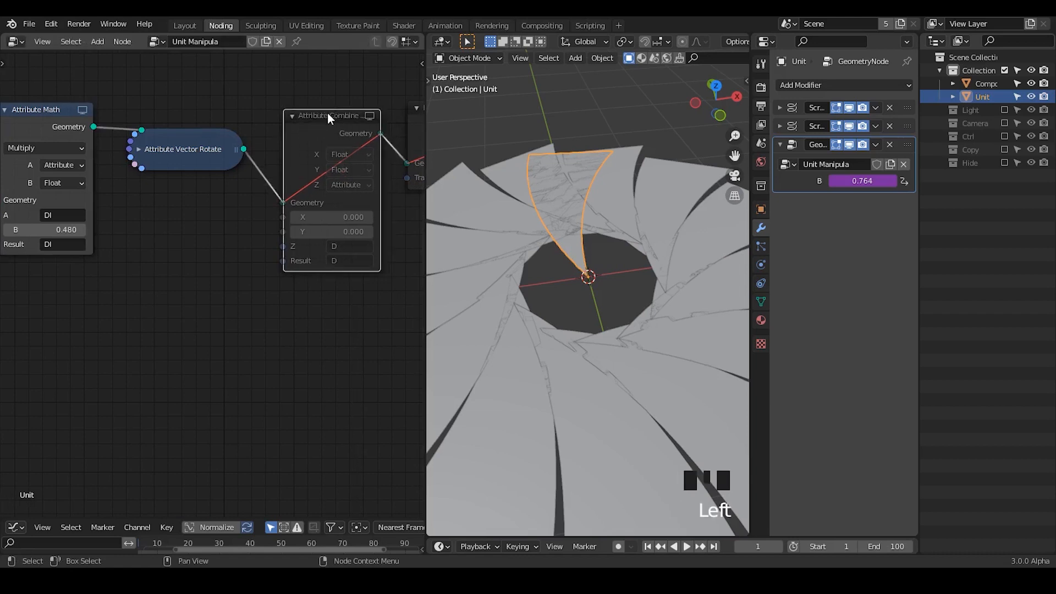
pyautogui.press('m')
pyautogui.moveTo(328, 119); pyautogui.dragTo(241, 119, button='middle')
pyautogui.click(387, 127)
pyautogui.press('m')
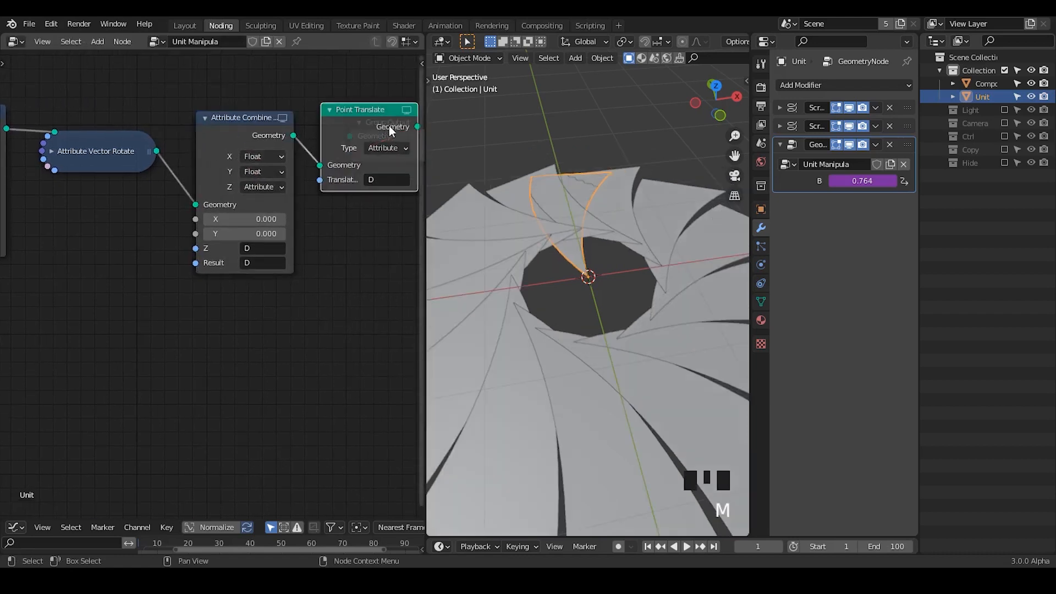
# - Move the Group Output node clear of Point Translate and set the DI Multiply node's B value to 0.510
pyautogui.moveTo(389, 130); pyautogui.dragTo(242, 154, button='middle')
pyautogui.moveTo(288, 160); pyautogui.dragTo(395, 149)
pyautogui.moveTo(168, 211); pyautogui.dragTo(383, 157, button='middle')
pyautogui.moveTo(90, 223); pyautogui.dragTo(229, 193, button='middle')
pyautogui.keyDown('shift'); pyautogui.moveTo(177, 174); pyautogui.dragTo(176, 174); pyautogui.keyUp('shift')
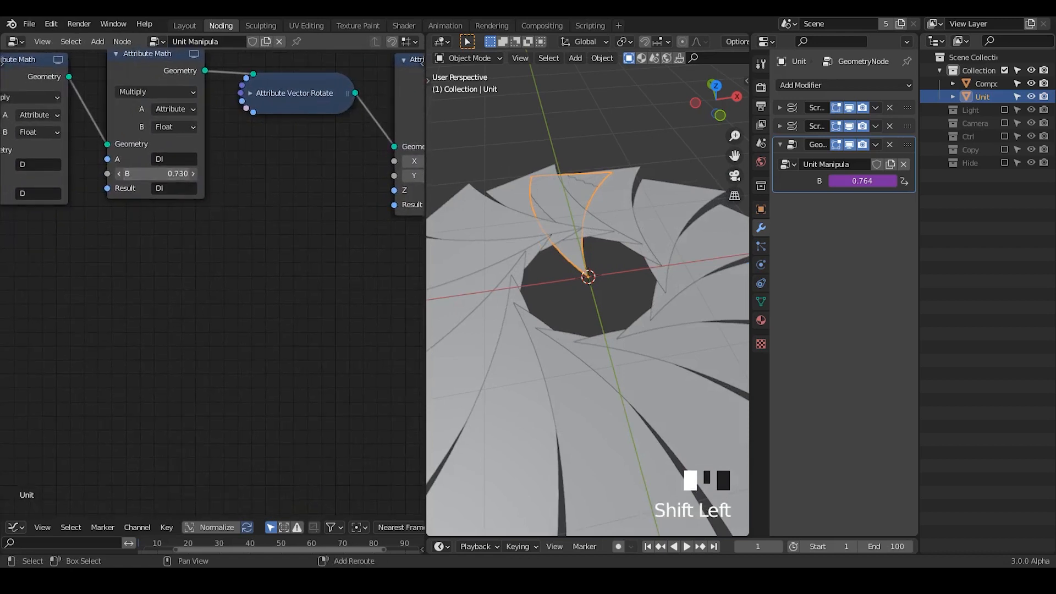
# - Use the DI attribute for Attribute Combine XYZ's Z and Result and for Point Translate's Translation
pyautogui.moveTo(284, 191); pyautogui.dragTo(263, 184, button='middle')
pyautogui.click(142, 232)
pyautogui.write('DI')
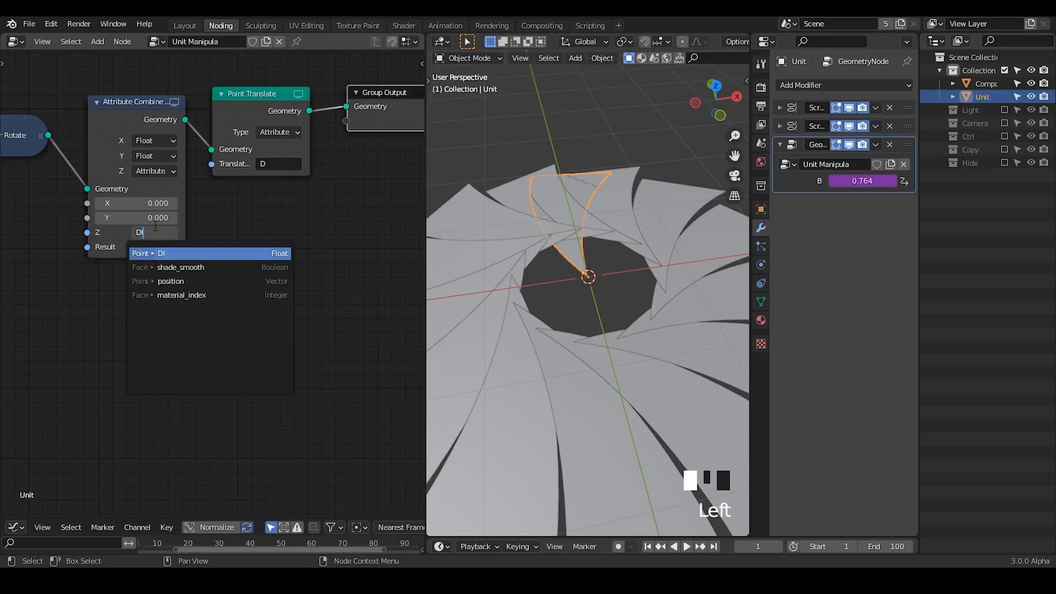
pyautogui.press('Return')
pyautogui.click(161, 248)
pyautogui.write('DI')
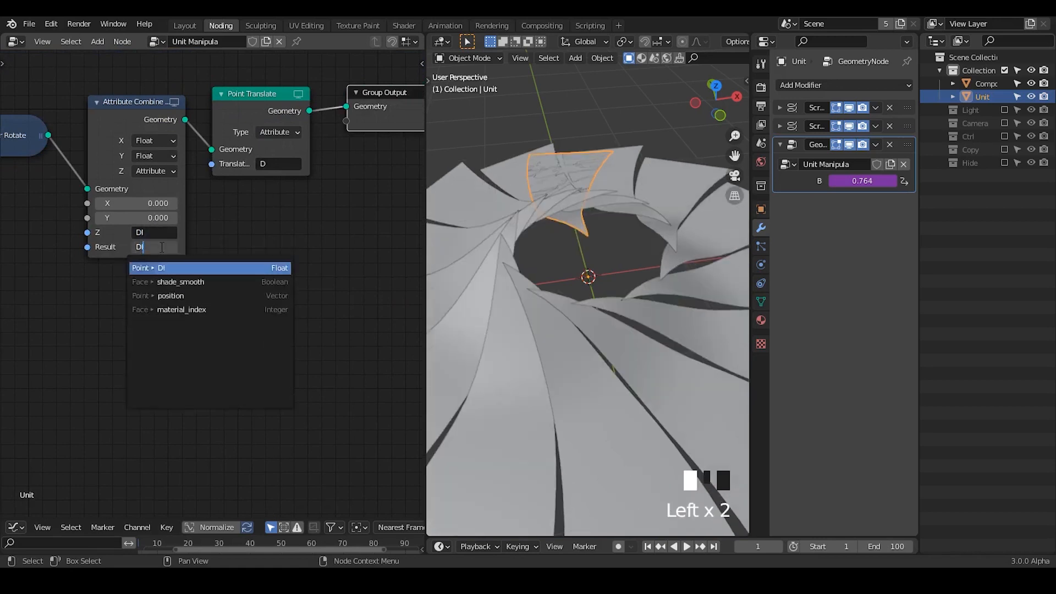
pyautogui.press('Return')
pyautogui.click(267, 165)
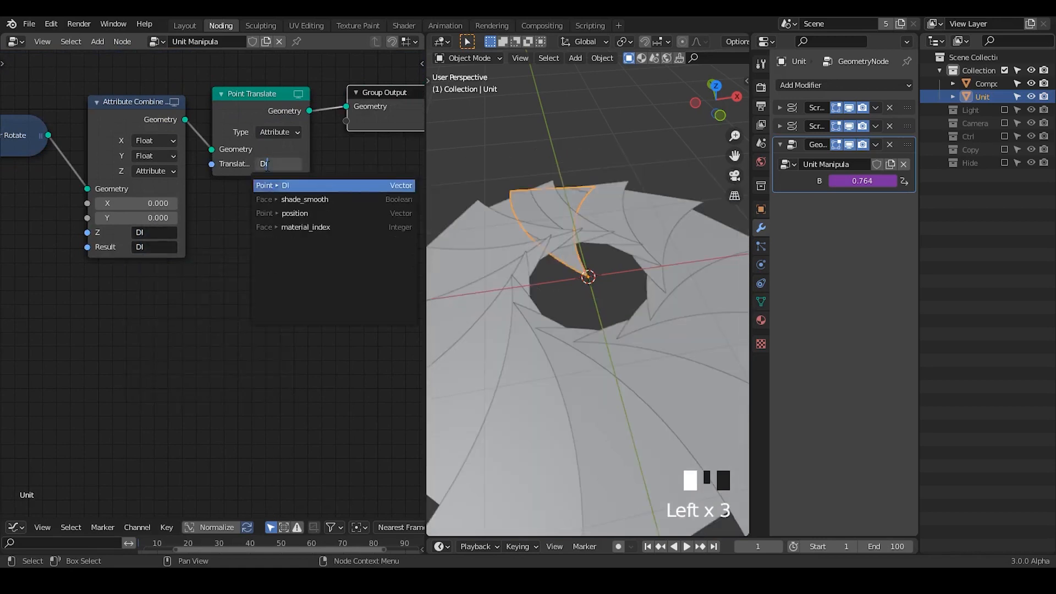
pyautogui.press('Return')
# - Check the blades' lift in the viewport and set the DI Multiply node's B value to 0.410
pyautogui.moveTo(50, 273); pyautogui.dragTo(206, 249, button='middle')
pyautogui.moveTo(540, 250); pyautogui.dragTo(531, 277, button='middle')
pyautogui.keyDown('ctrl'); pyautogui.moveTo(581, 188); pyautogui.dragTo(581, 228, button='middle'); pyautogui.keyUp('ctrl')
pyautogui.moveTo(555, 274); pyautogui.dragTo(572, 211, button='middle')
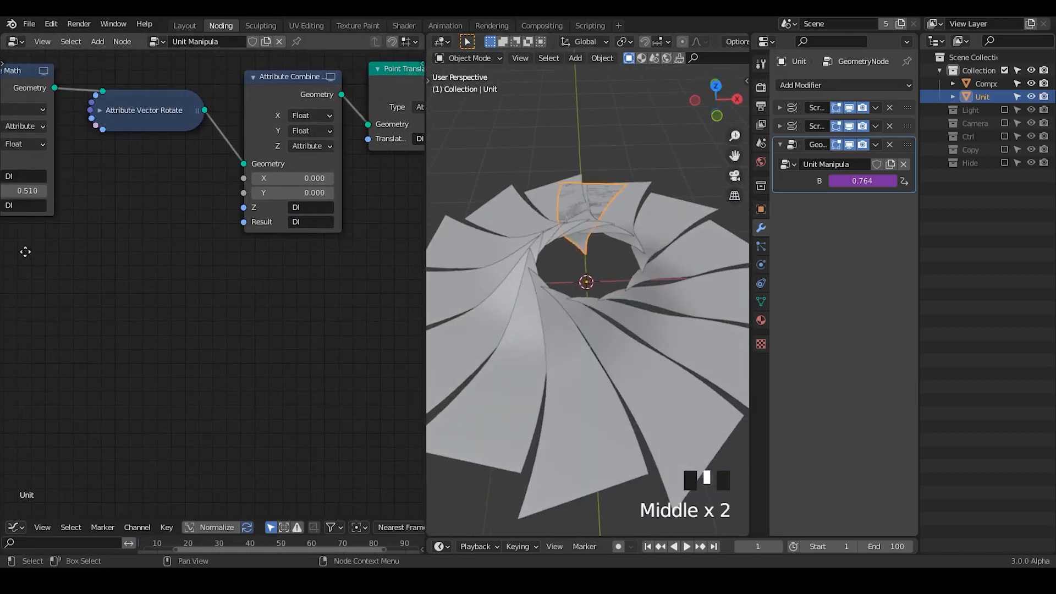
pyautogui.moveTo(26, 251); pyautogui.dragTo(274, 250, button='middle')
pyautogui.moveTo(247, 190); pyautogui.dragTo(231, 190)
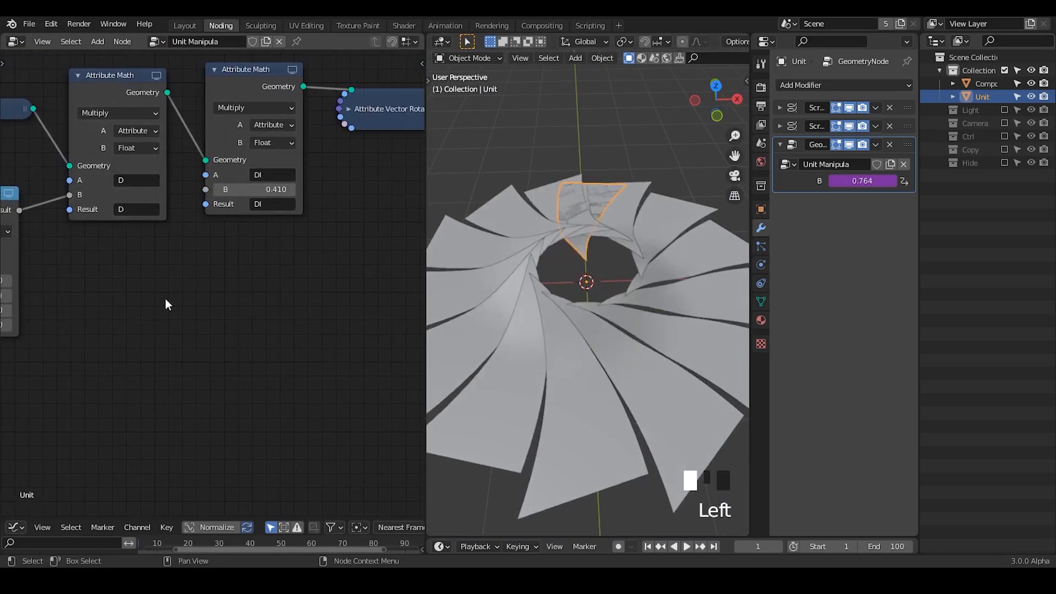
# - Widen the node editor and rename Unit's group input B to Radius'
pyautogui.moveTo(168, 304); pyautogui.dragTo(287, 309, button='middle')
pyautogui.moveTo(163, 212); pyautogui.dragTo(255, 193, button='middle')
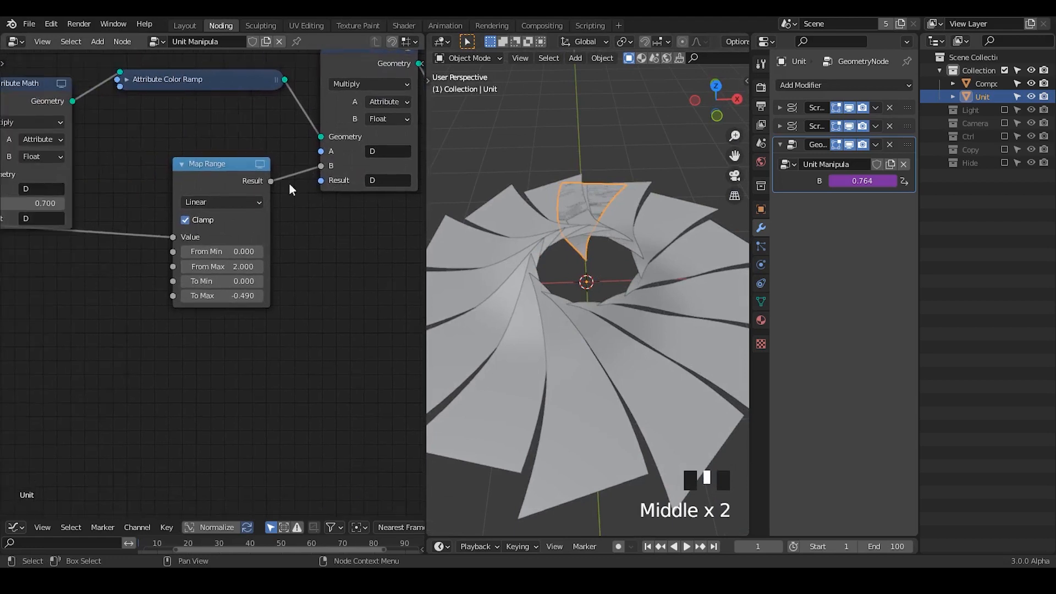
pyautogui.moveTo(426, 195); pyautogui.dragTo(491, 193)
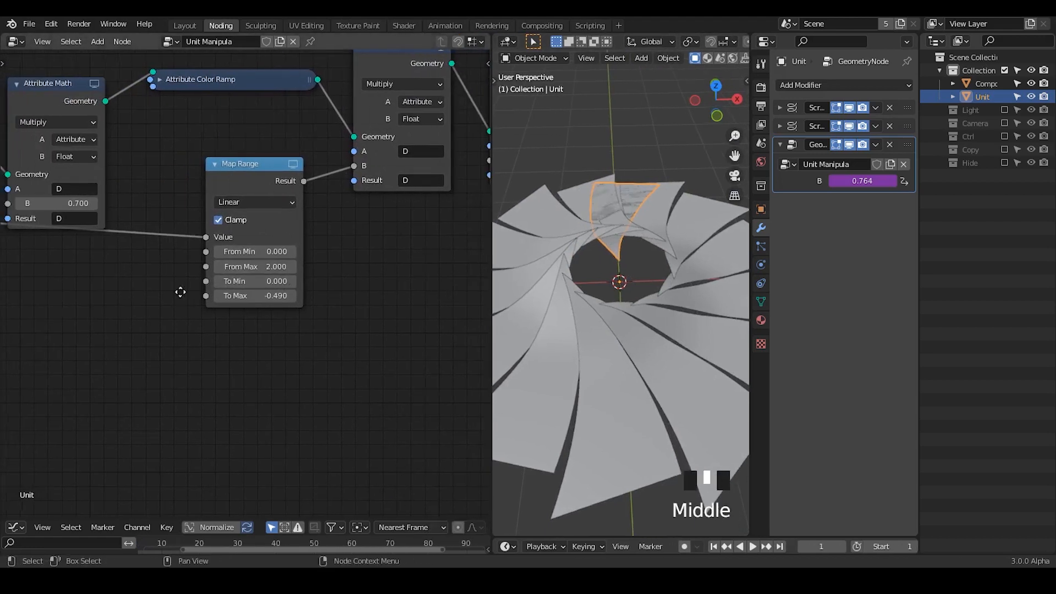
pyautogui.moveTo(181, 292); pyautogui.dragTo(483, 285, button='middle')
pyautogui.moveTo(52, 228); pyautogui.dragTo(122, 228, button='middle')
pyautogui.click(106, 207)
pyautogui.press('n')
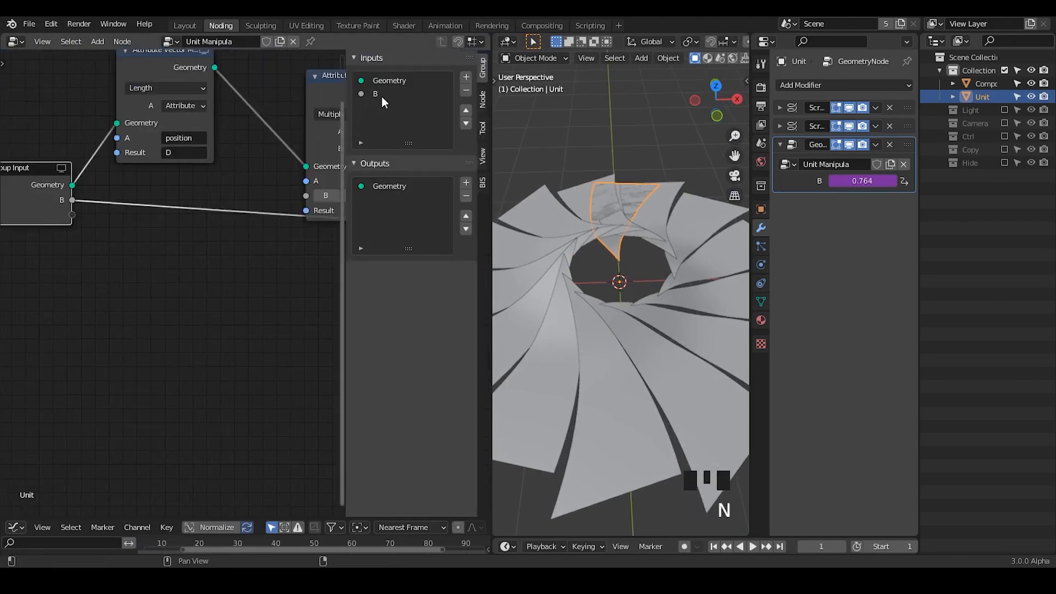
pyautogui.click(389, 94)
pyautogui.doubleClick(389, 94)
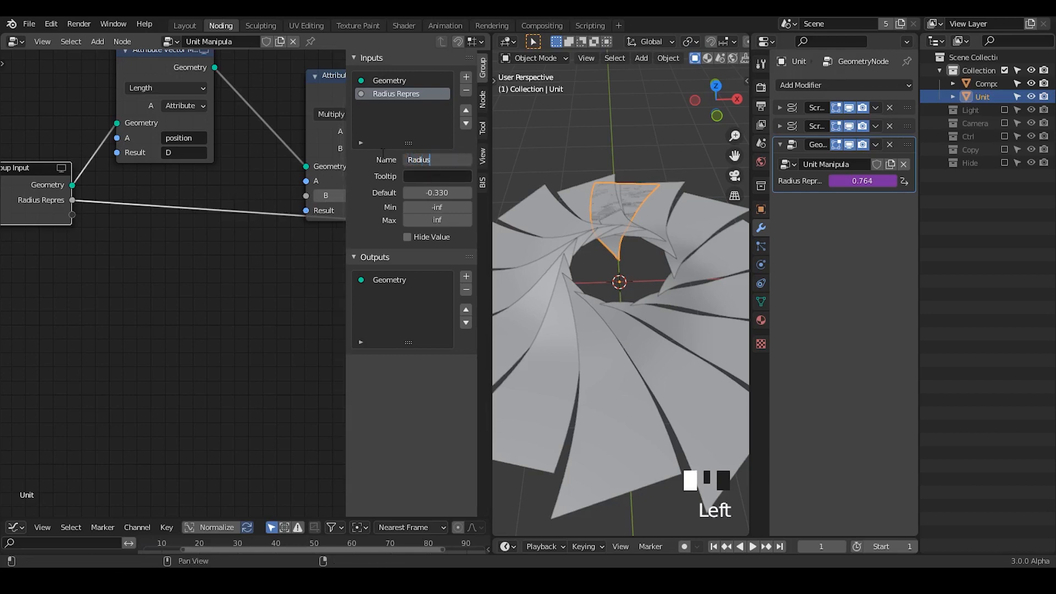
pyautogui.press('Return')
pyautogui.press('n')
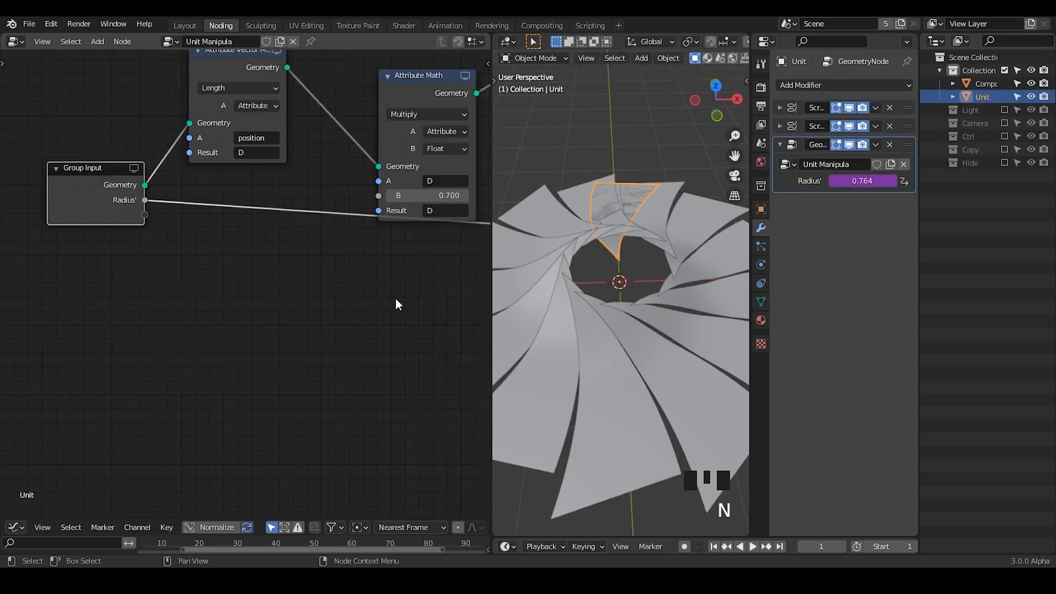
# - Expand the Attribute Color Ramp node above Map Range and tidy the positions of the neighbouring nodes and Group Input
pyautogui.moveTo(396, 304); pyautogui.dragTo(144, 215, button='middle')
pyautogui.moveTo(77, 207); pyautogui.dragTo(84, 228)
pyautogui.moveTo(255, 254); pyautogui.dragTo(78, 239, button='middle')
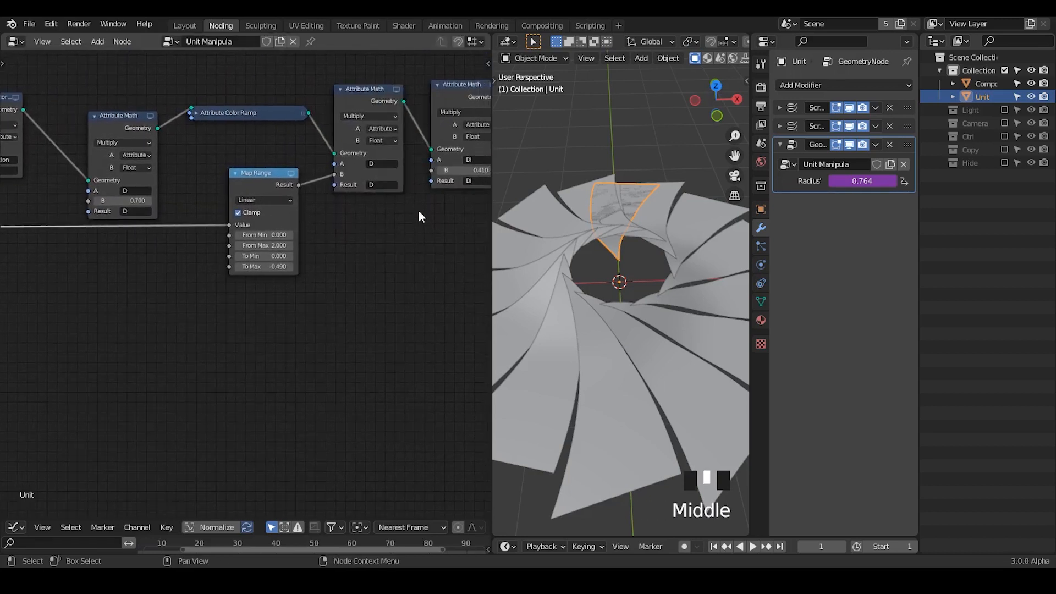
pyautogui.click(195, 112)
pyautogui.moveTo(196, 138); pyautogui.dragTo(199, 101)
pyautogui.click(240, 197)
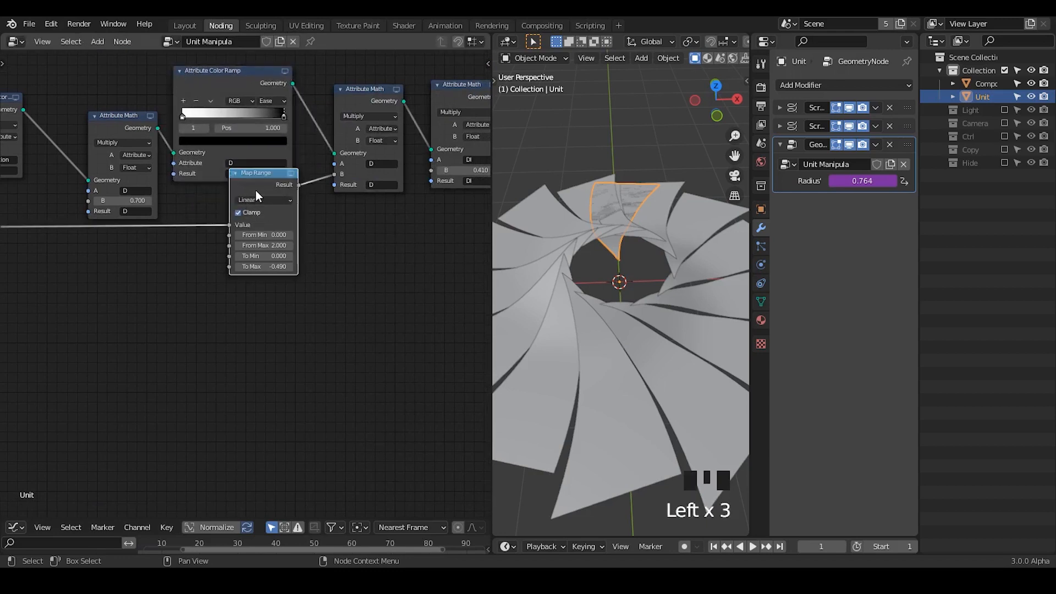
pyautogui.click(251, 200)
pyautogui.moveTo(224, 234); pyautogui.dragTo(316, 254, button='middle')
pyautogui.moveTo(223, 147); pyautogui.dragTo(216, 129)
pyautogui.moveTo(81, 120); pyautogui.dragTo(98, 126)
# - Expand the Attribute Vector Rotate node and line it up with the surrounding nodes
pyautogui.moveTo(403, 264); pyautogui.dragTo(226, 266, button='middle')
pyautogui.click(281, 157)
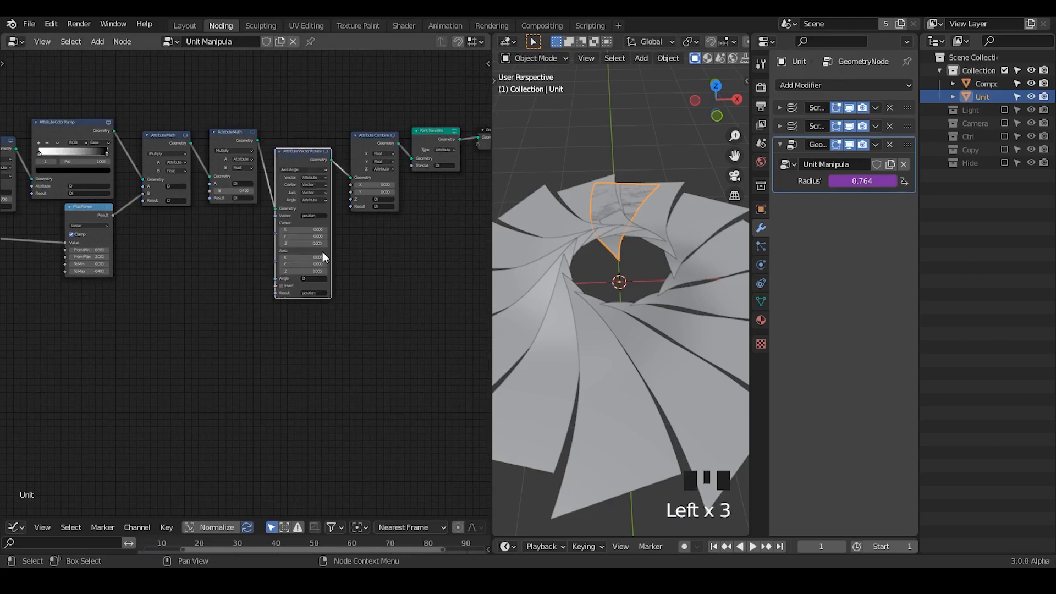
pyautogui.moveTo(319, 194); pyautogui.dragTo(256, 207, button='middle')
pyautogui.moveTo(239, 164); pyautogui.dragTo(238, 143)
# - Move the nodes from the DI Multiply node through Group Output into a second row below the others
pyautogui.moveTo(142, 101); pyautogui.dragTo(478, 259)
pyautogui.press('g')
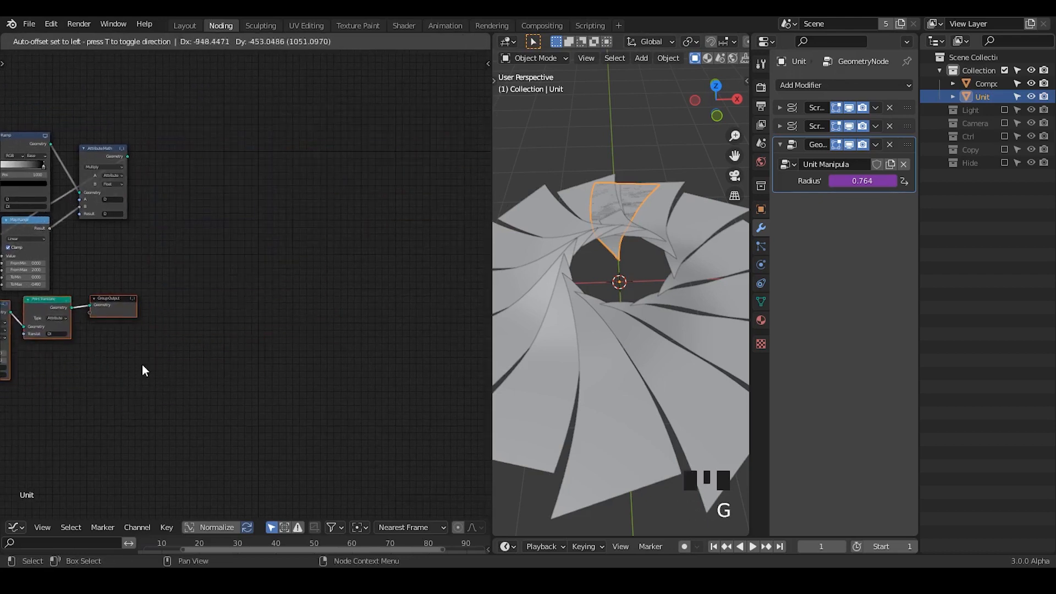
pyautogui.click(140, 370)
pyautogui.moveTo(115, 370); pyautogui.dragTo(389, 353, button='middle')
pyautogui.press('g')
pyautogui.click(314, 405)
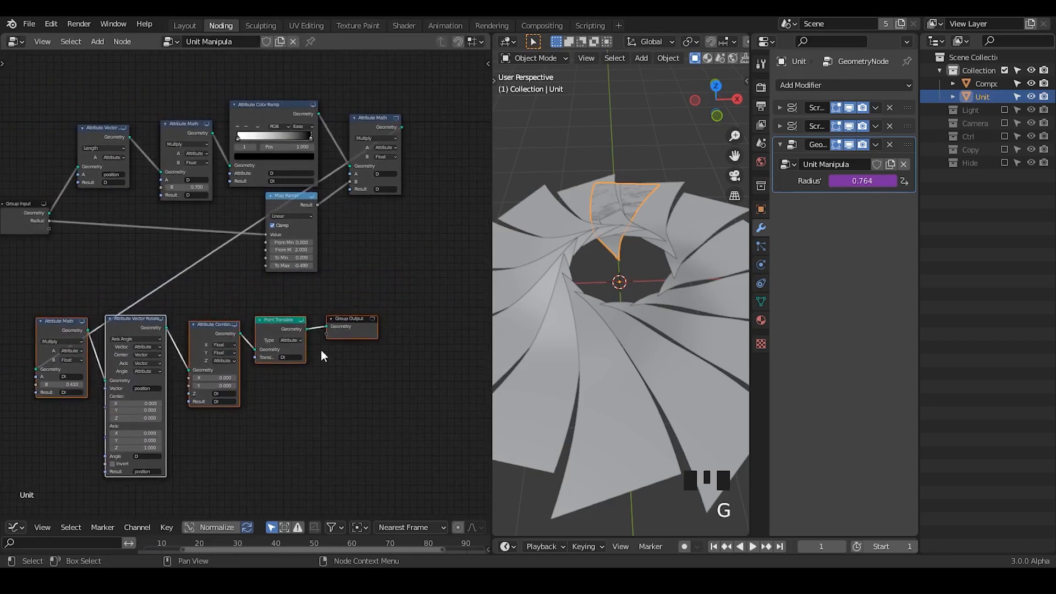
# - Route the Geometry link between the two node rows through two reroutes, one at the upper row's end and one before the lower row
pyautogui.click(232, 273)
pyautogui.press('g')
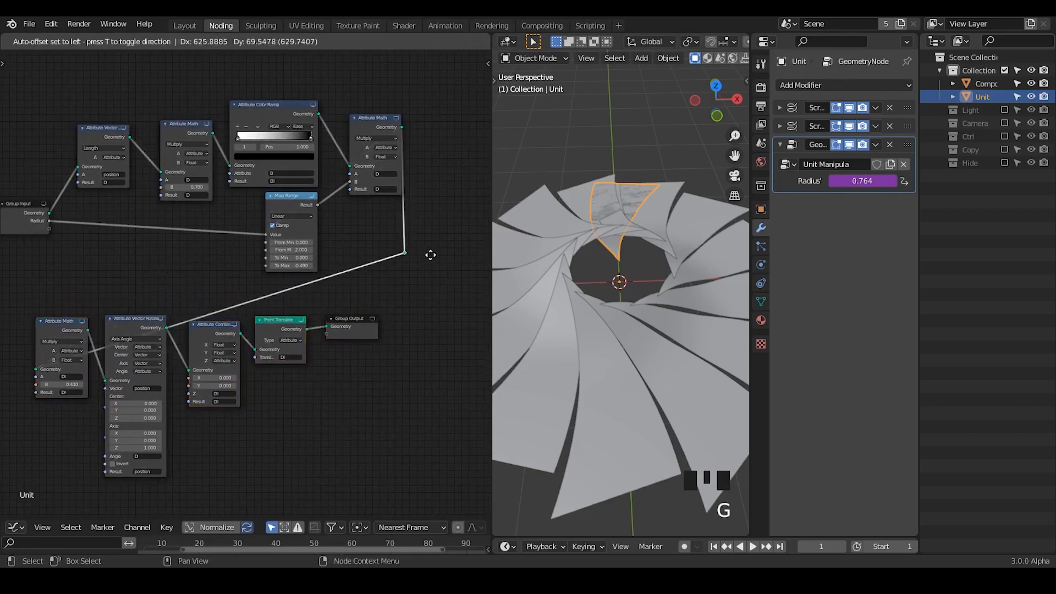
pyautogui.click(430, 246)
pyautogui.keyDown('shift'); pyautogui.moveTo(385, 250); pyautogui.dragTo(370, 290, button='right'); pyautogui.keyUp('shift')
pyautogui.press('g')
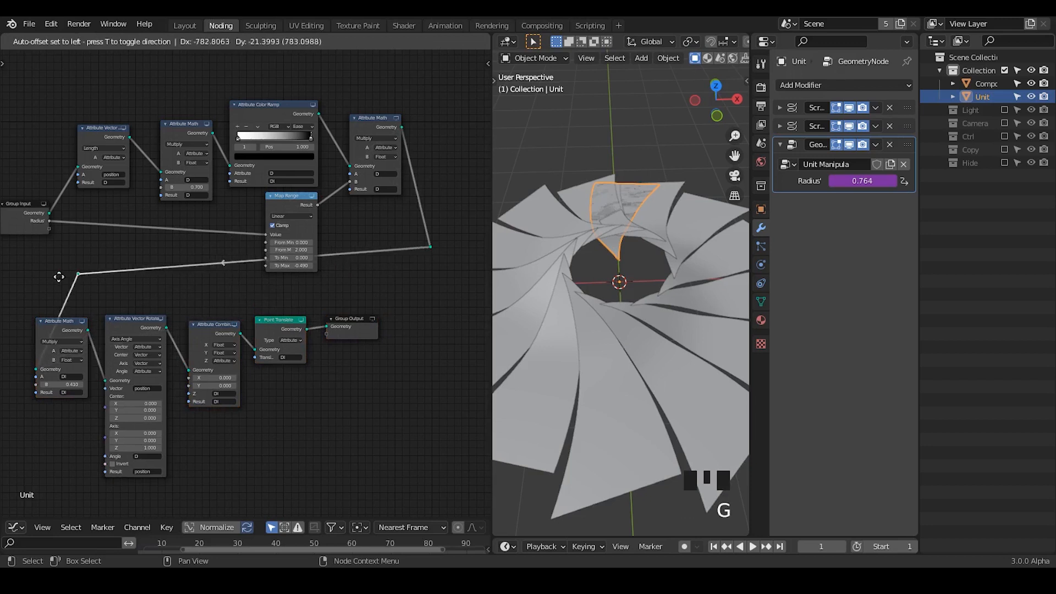
pyautogui.click(9, 281)
# - Move the whole lower row of nodes up closer to the upper row
pyautogui.moveTo(408, 309); pyautogui.dragTo(302, 342)
pyautogui.moveTo(182, 391); pyautogui.dragTo(34, 440)
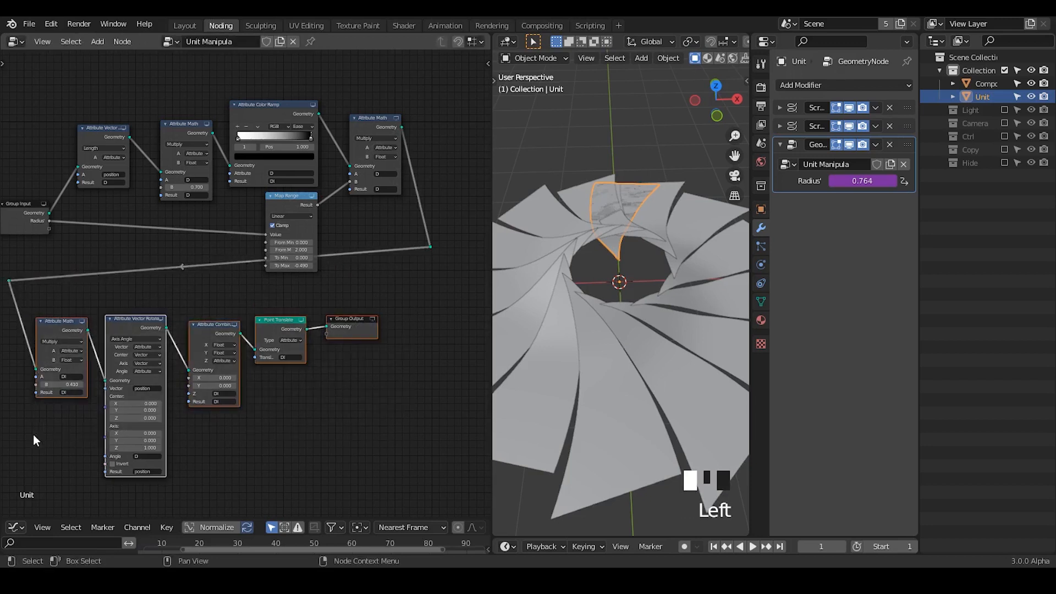
pyautogui.press('g')
pyautogui.click(78, 394)
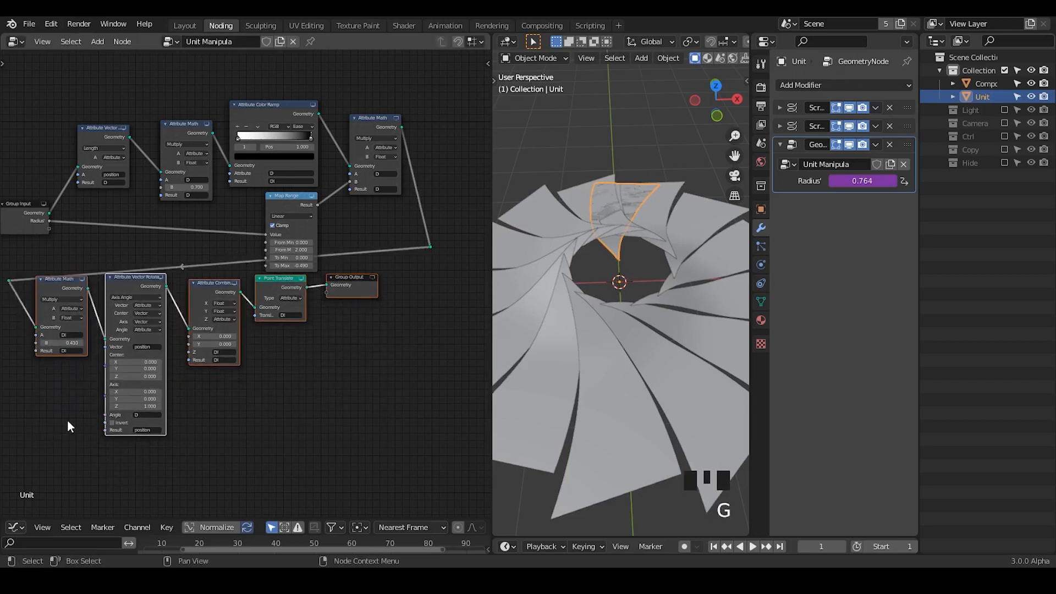
# - Raise the reroute before the lower row and shift the DI Multiply node closer to Attribute Vector Rotate
pyautogui.moveTo(68, 424); pyautogui.dragTo(204, 308, button='middle')
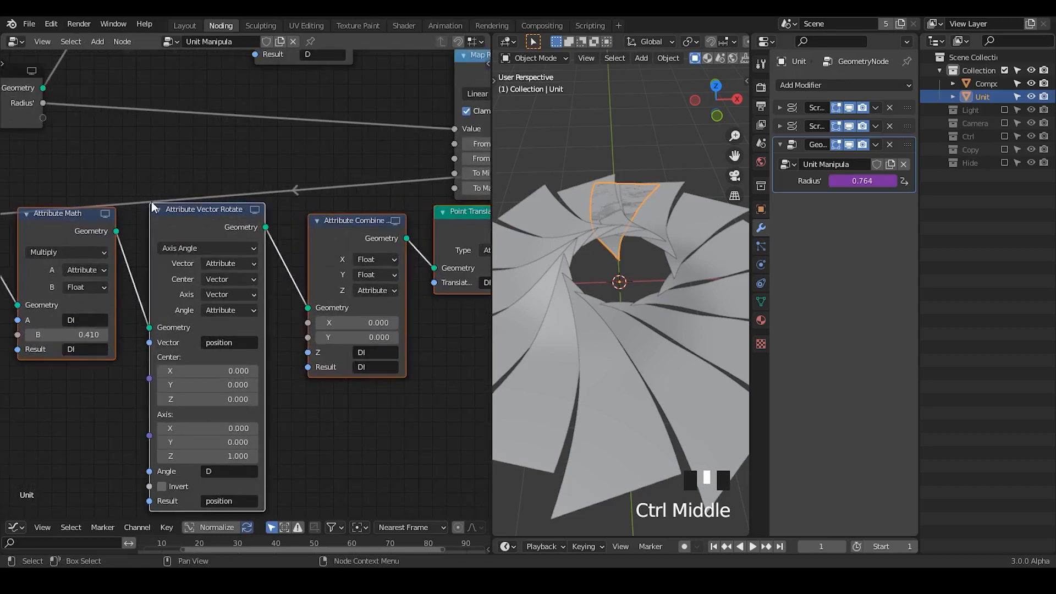
pyautogui.moveTo(151, 203); pyautogui.dragTo(280, 278, button='middle')
pyautogui.click(282, 257)
pyautogui.moveTo(139, 269); pyautogui.dragTo(72, 310)
pyautogui.press('g')
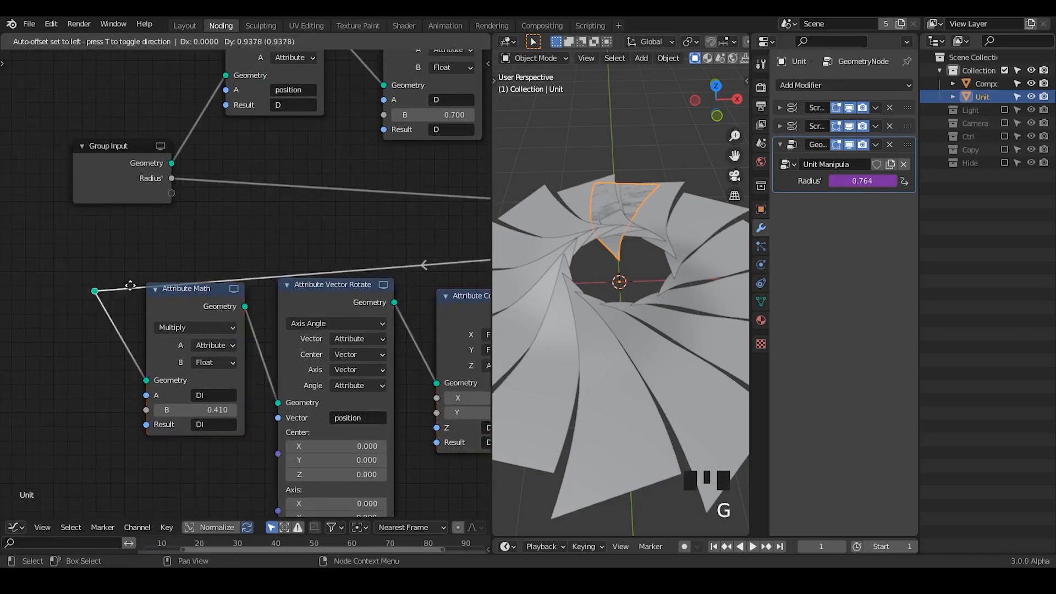
pyautogui.click(130, 258)
pyautogui.click(220, 288)
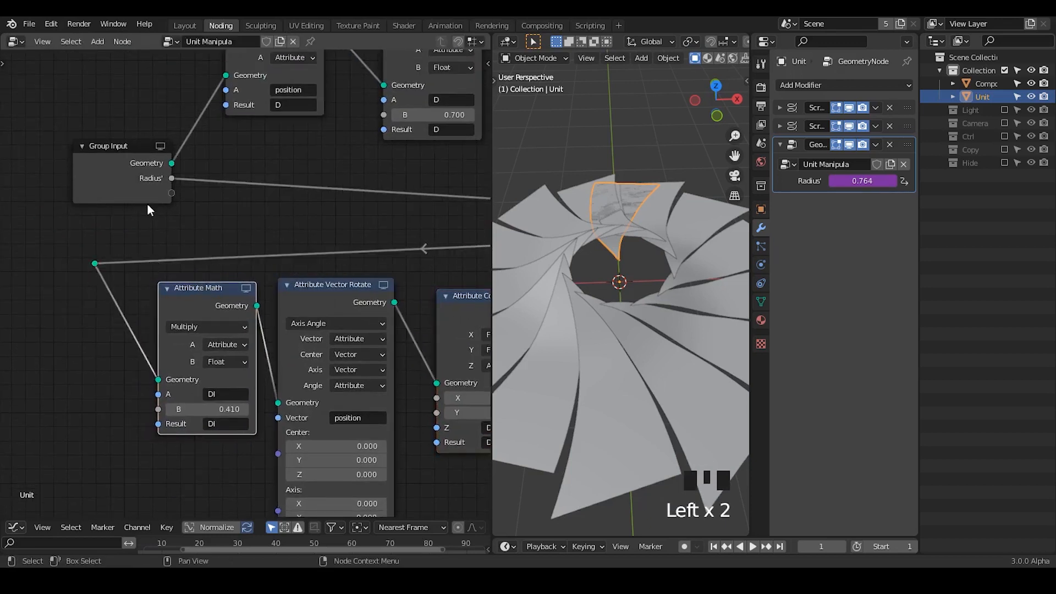
# - Collapse the Map Range node and reposition it between the two node rows
pyautogui.click(138, 187)
pyautogui.moveTo(359, 267); pyautogui.dragTo(188, 240, button='middle')
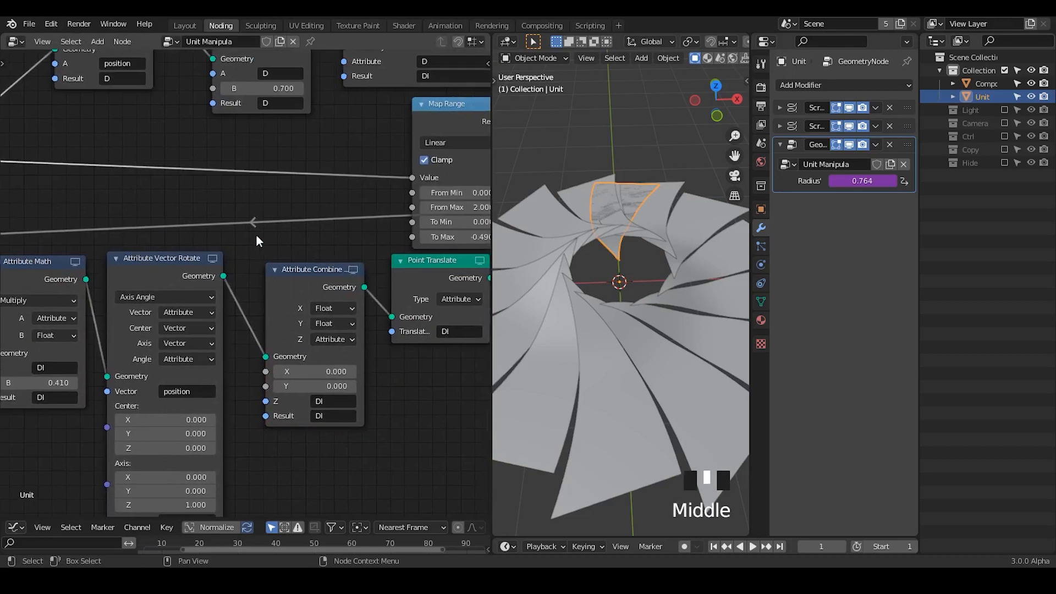
pyautogui.click(420, 104)
pyautogui.moveTo(442, 107); pyautogui.dragTo(310, 169)
pyautogui.moveTo(310, 168); pyautogui.dragTo(472, 172, button='middle')
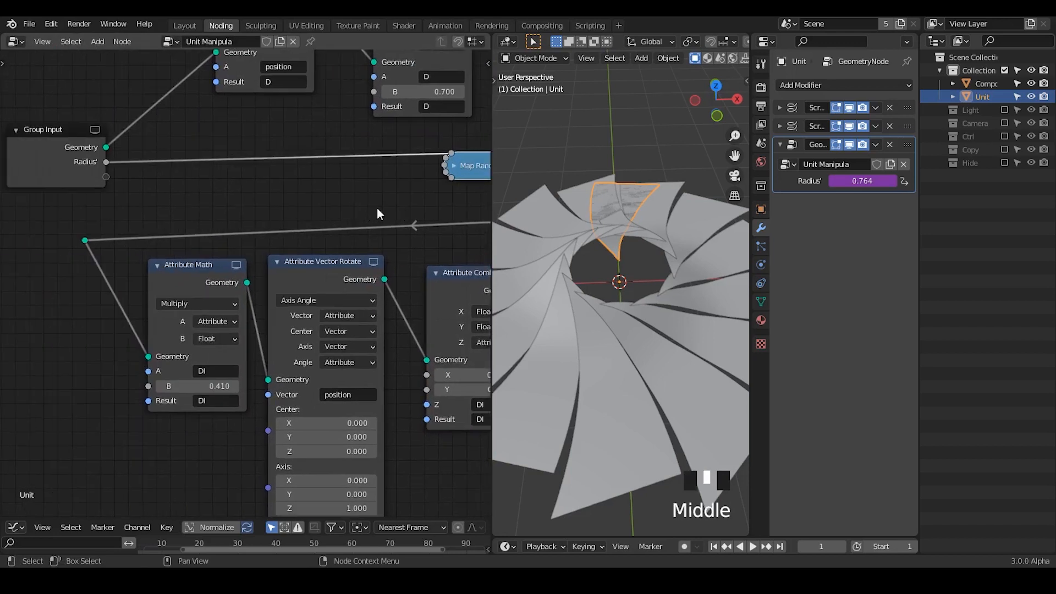
# - Duplicate Map Range beside Group Input, feed Radius' into its Value and connect its Result to the DI Multiply node's B
pyautogui.hotkey('shift', 'd')
pyautogui.click(130, 184)
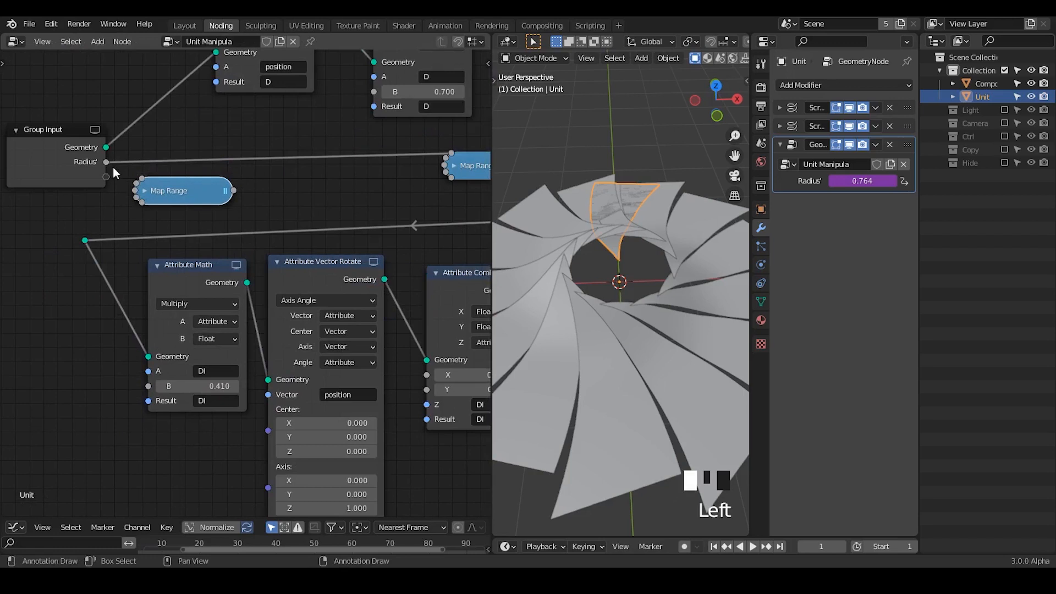
pyautogui.click(145, 192)
pyautogui.moveTo(234, 208); pyautogui.dragTo(148, 386)
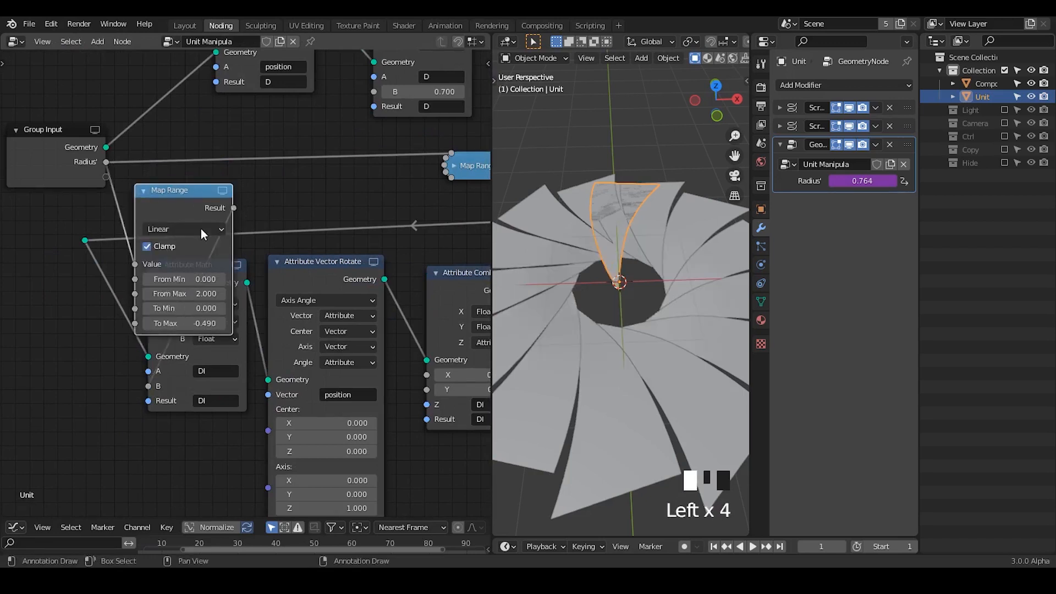
# - Set the duplicated Map Range's To Max to 0.800 and check the blades from a low angle
pyautogui.moveTo(191, 213); pyautogui.dragTo(177, 189)
pyautogui.keyDown('shift'); pyautogui.moveTo(175, 297); pyautogui.dragTo(200, 297); pyautogui.keyUp('shift')
pyautogui.moveTo(649, 308); pyautogui.dragTo(515, 208, button='middle')
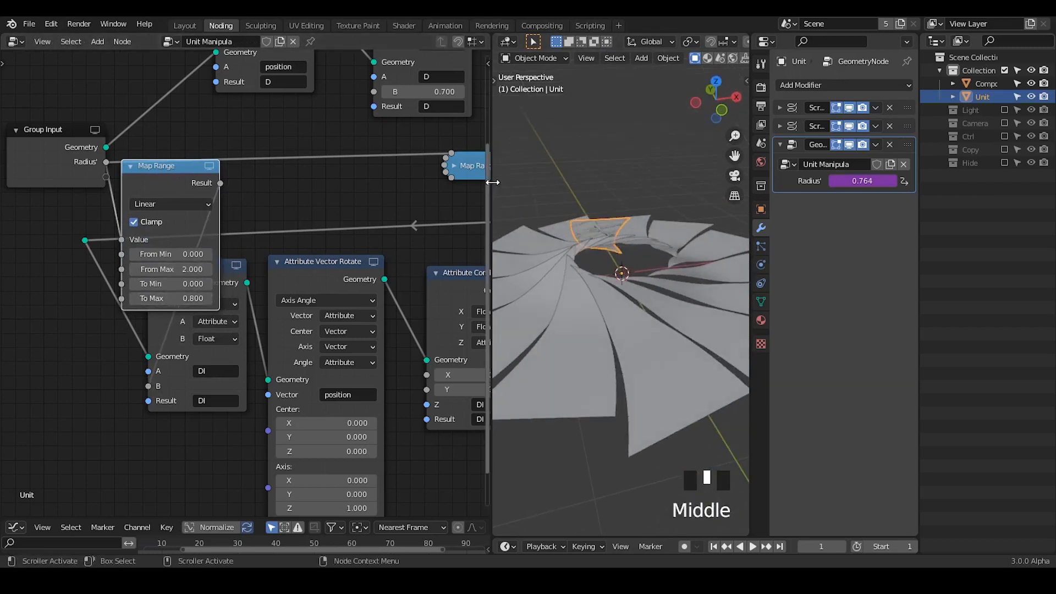
# - Narrow the node editor, collapse the duplicated Map Range and place it above the DI Multiply node
pyautogui.moveTo(493, 182); pyautogui.dragTo(450, 182)
pyautogui.click(111, 166)
pyautogui.click(110, 166)
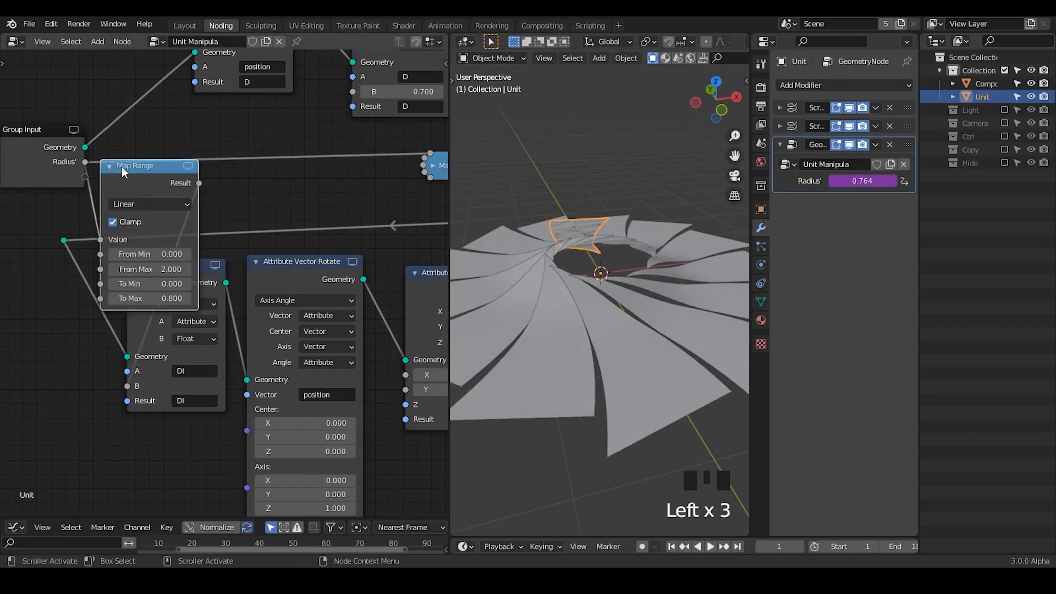
pyautogui.click(110, 166)
pyautogui.moveTo(128, 166); pyautogui.dragTo(132, 202)
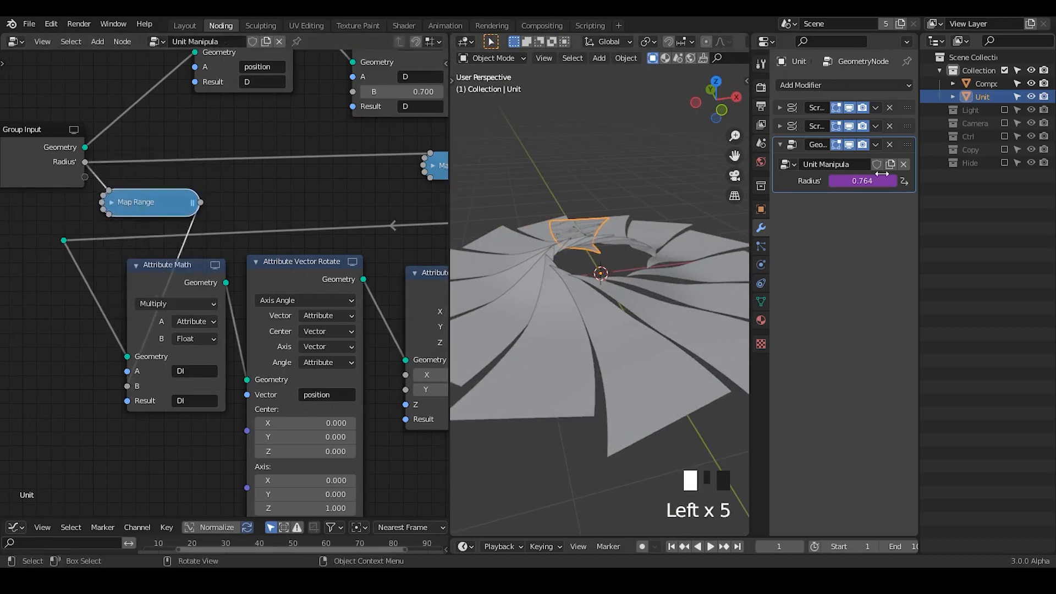
# - Set Compose's Radius to 0 m and view the closed aperture from above
pyautogui.click(990, 84)
pyautogui.moveTo(862, 160); pyautogui.dragTo(814, 160)
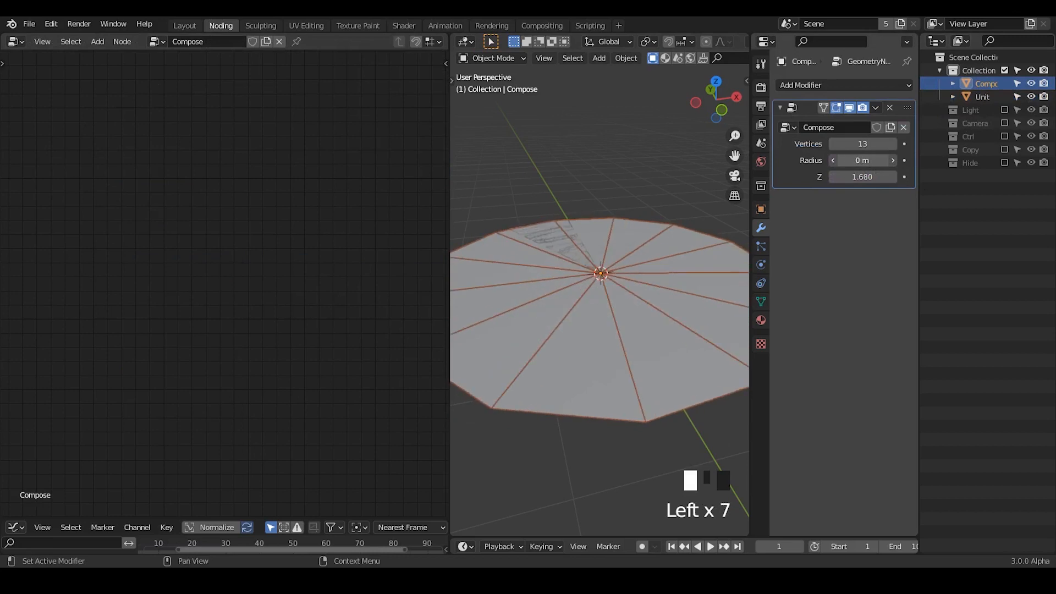
pyautogui.moveTo(659, 302); pyautogui.dragTo(627, 153, button='middle')
pyautogui.click(616, 263)
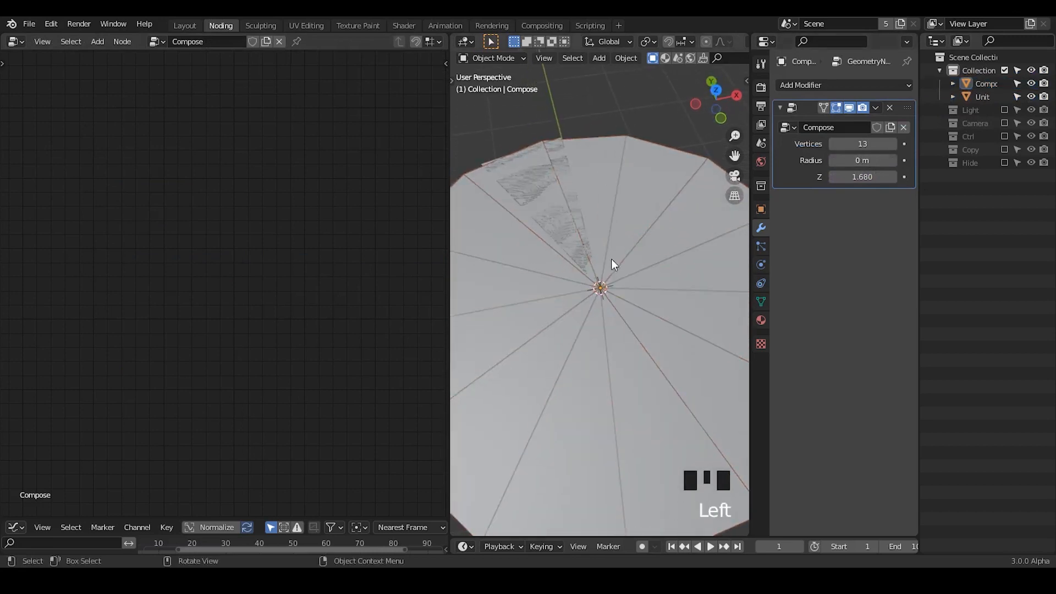
# - Hide Unit in the viewport, open Compose's Radius to 1.07 m and check the blades from a low angle
pyautogui.moveTo(615, 264); pyautogui.dragTo(608, 199, button='middle')
pyautogui.click(1031, 97)
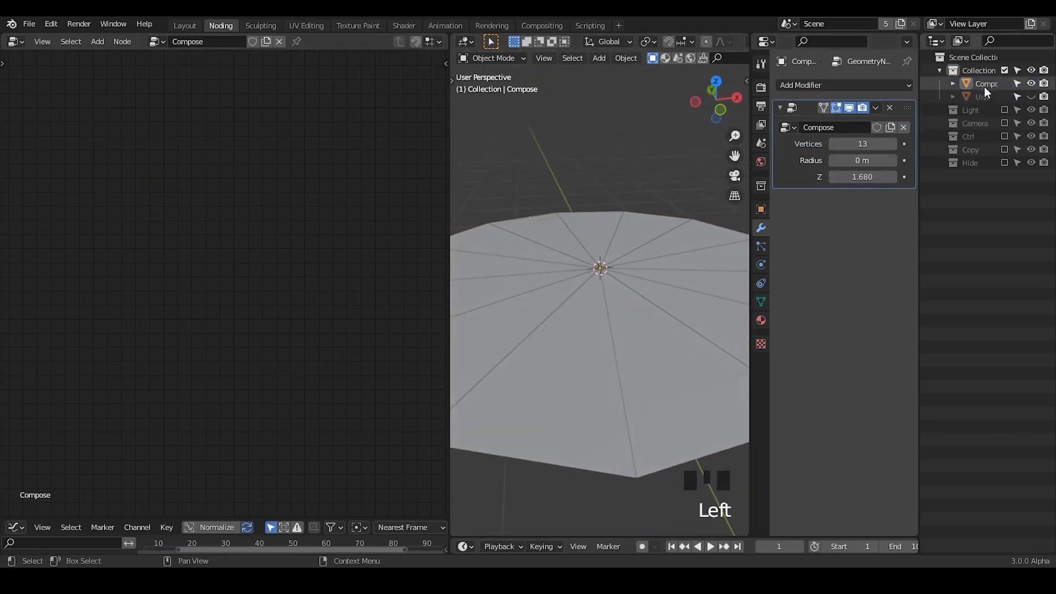
pyautogui.click(984, 85)
pyautogui.moveTo(595, 278); pyautogui.dragTo(578, 285, button='middle')
pyautogui.moveTo(862, 160); pyautogui.dragTo(902, 160)
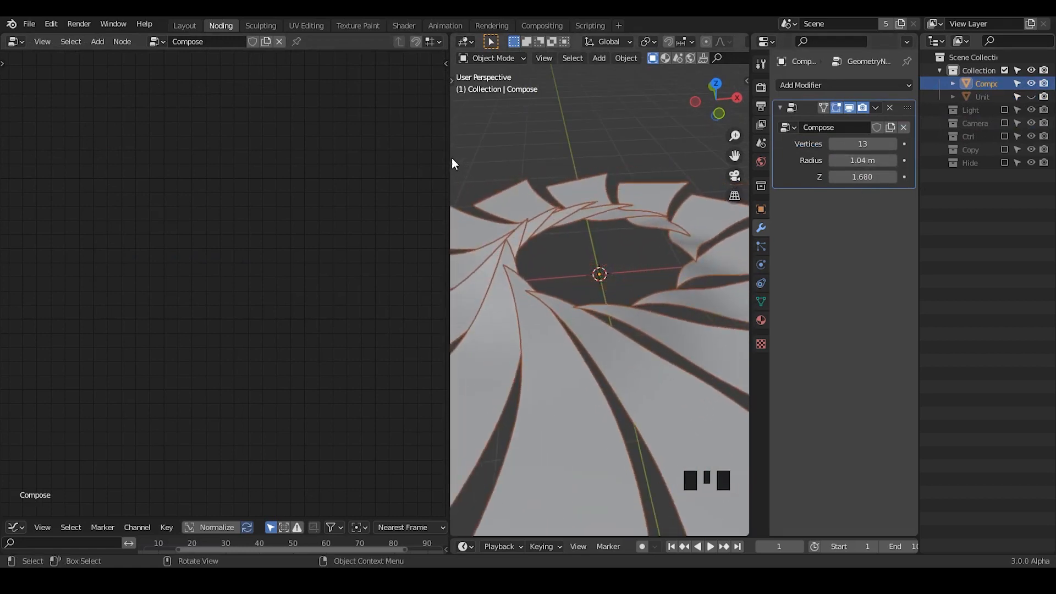
pyautogui.moveTo(452, 164); pyautogui.dragTo(315, 165)
pyautogui.moveTo(544, 247); pyautogui.dragTo(473, 305, button='middle')
pyautogui.moveTo(862, 160)
pyautogui.mouseDown()
pyautogui.moveTo(914, 159)
pyautogui.moveTo(851, 160)
pyautogui.moveTo(864, 160)
pyautogui.mouseUp()
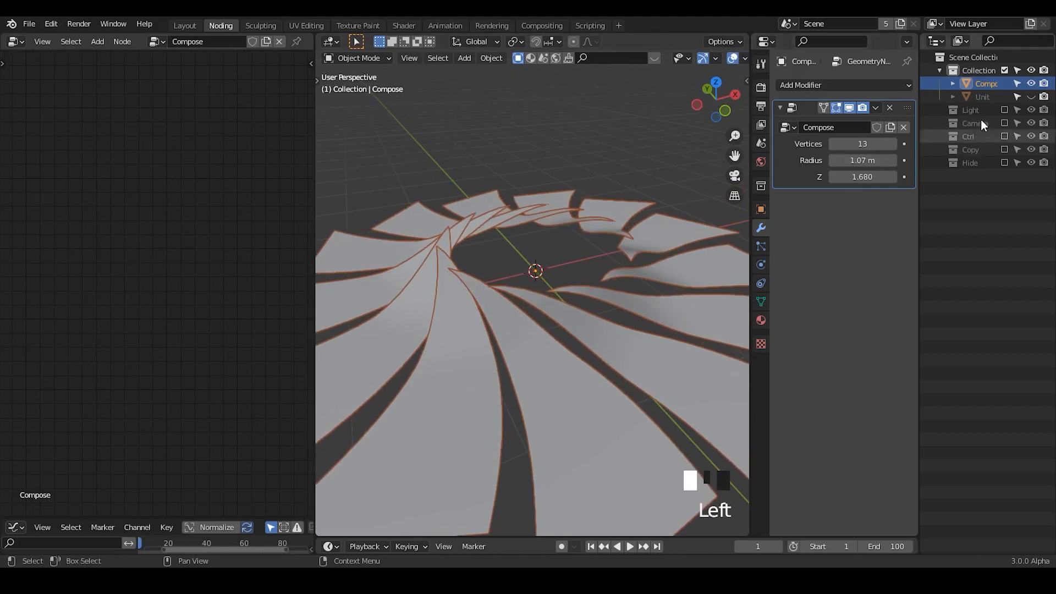
# - Show and select Unit, and spread its nodes to make room between the lower Map Range and the DI Multiply node
pyautogui.click(1031, 97)
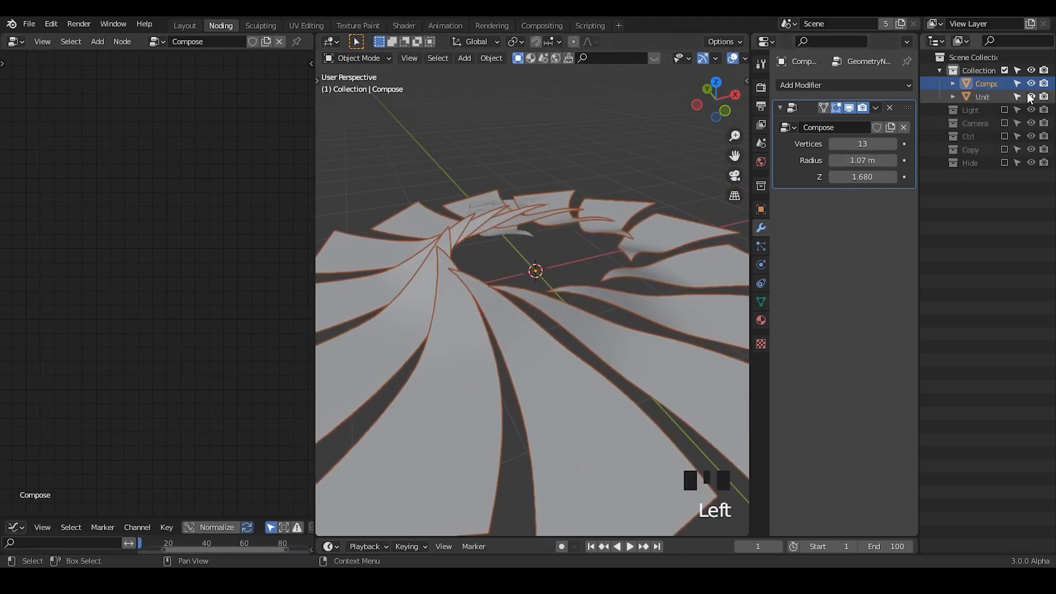
pyautogui.click(982, 97)
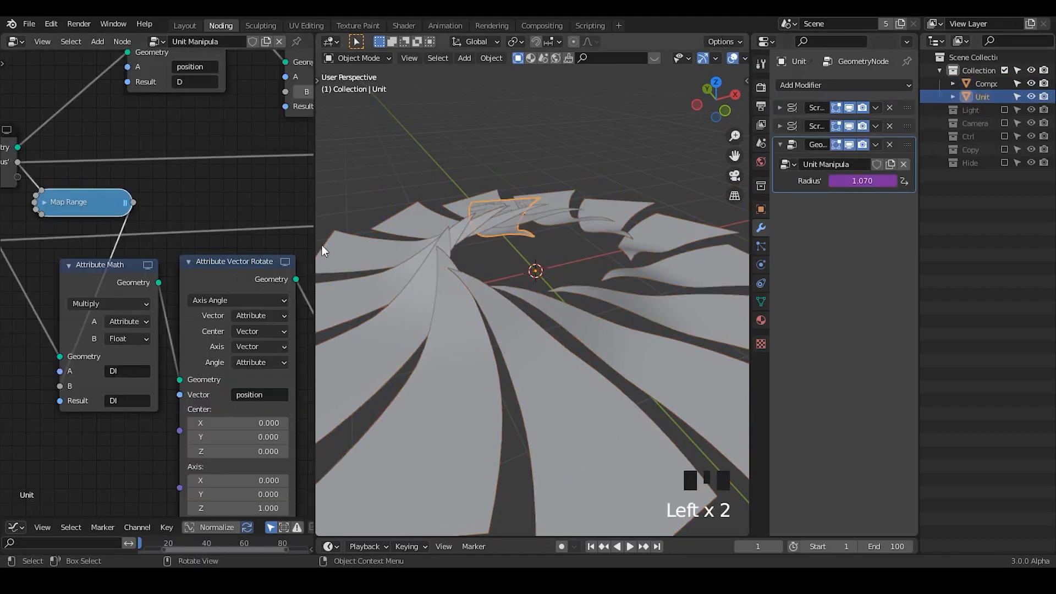
pyautogui.moveTo(315, 242); pyautogui.dragTo(498, 242)
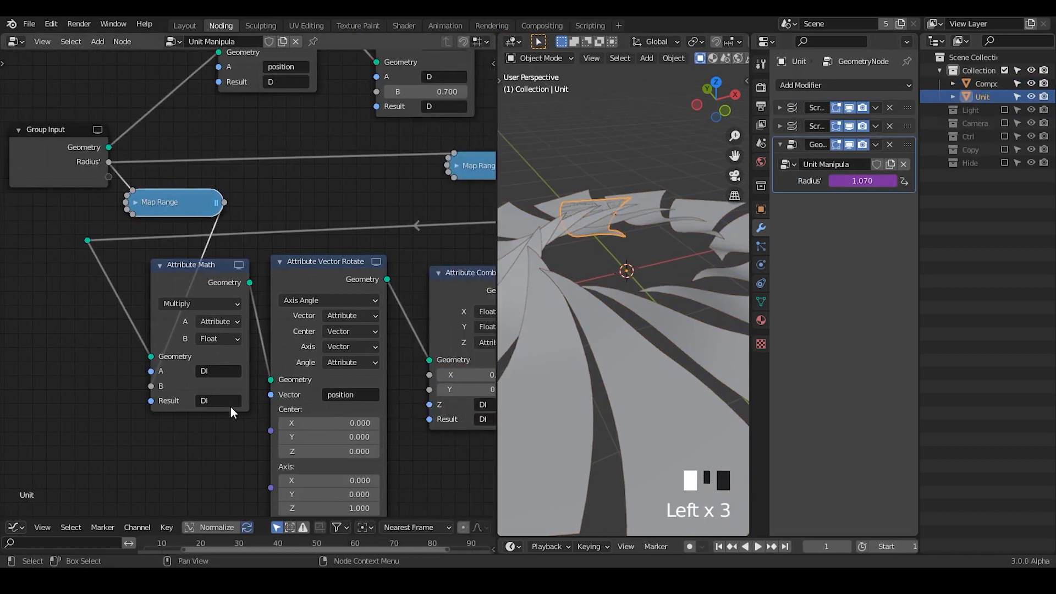
pyautogui.moveTo(230, 385); pyautogui.dragTo(286, 393, button='middle')
pyautogui.moveTo(280, 165); pyautogui.dragTo(50, 413)
pyautogui.press('g')
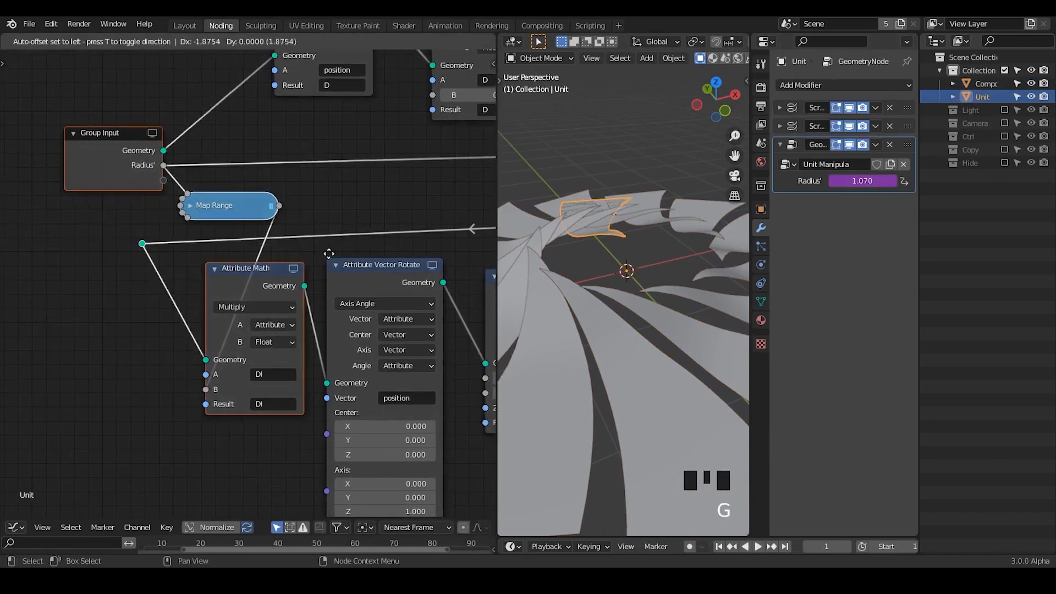
pyautogui.click(160, 275)
pyautogui.click(232, 302)
pyautogui.moveTo(387, 289); pyautogui.dragTo(385, 269)
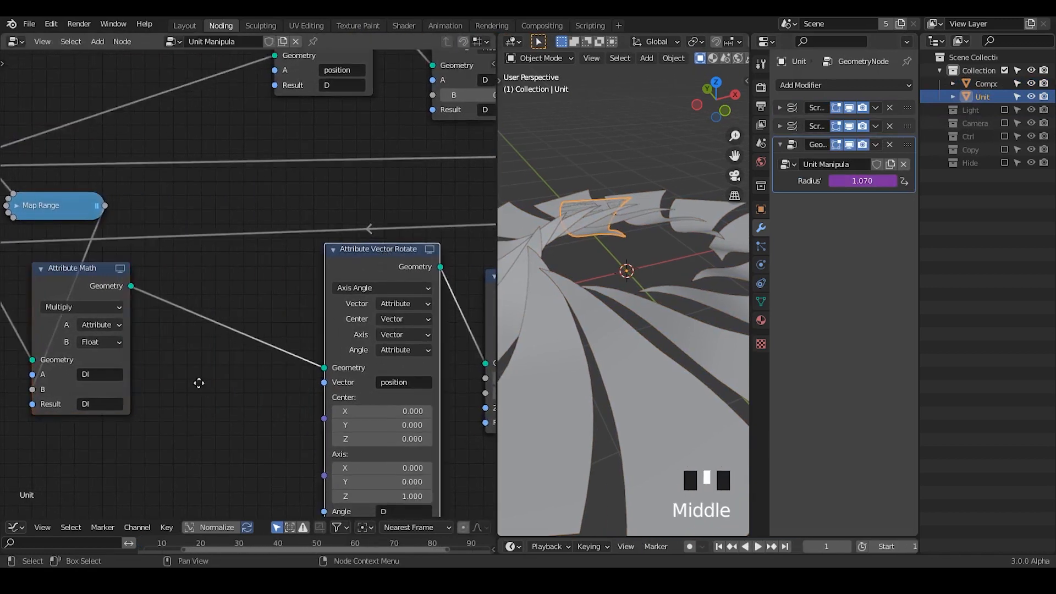
pyautogui.moveTo(198, 381); pyautogui.dragTo(297, 356, button='middle')
pyautogui.moveTo(184, 257); pyautogui.dragTo(440, 257)
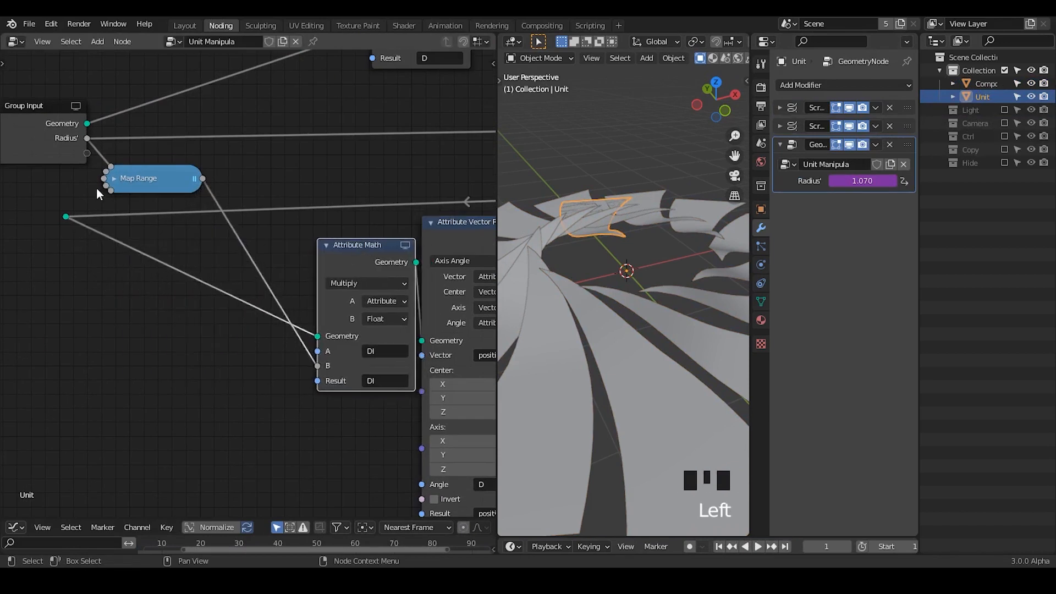
# - Expand the lower Map Range and insert a neatly spaced ColorRamp between its Result and the DI Multiply node's B
pyautogui.click(113, 178)
pyautogui.hotkey('ctrl', 'a')
pyautogui.write('color')
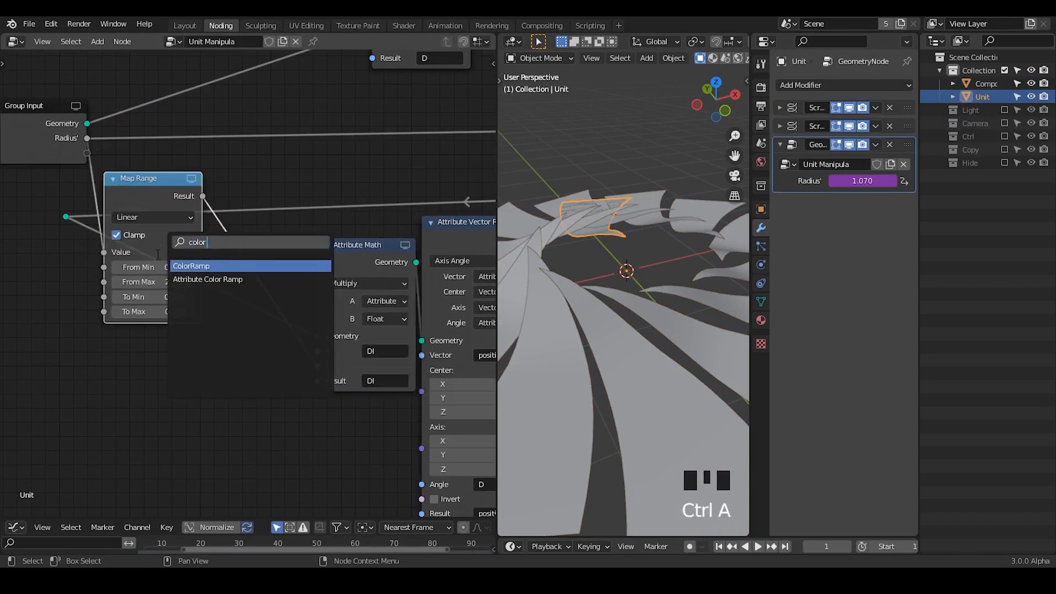
pyautogui.press('Return')
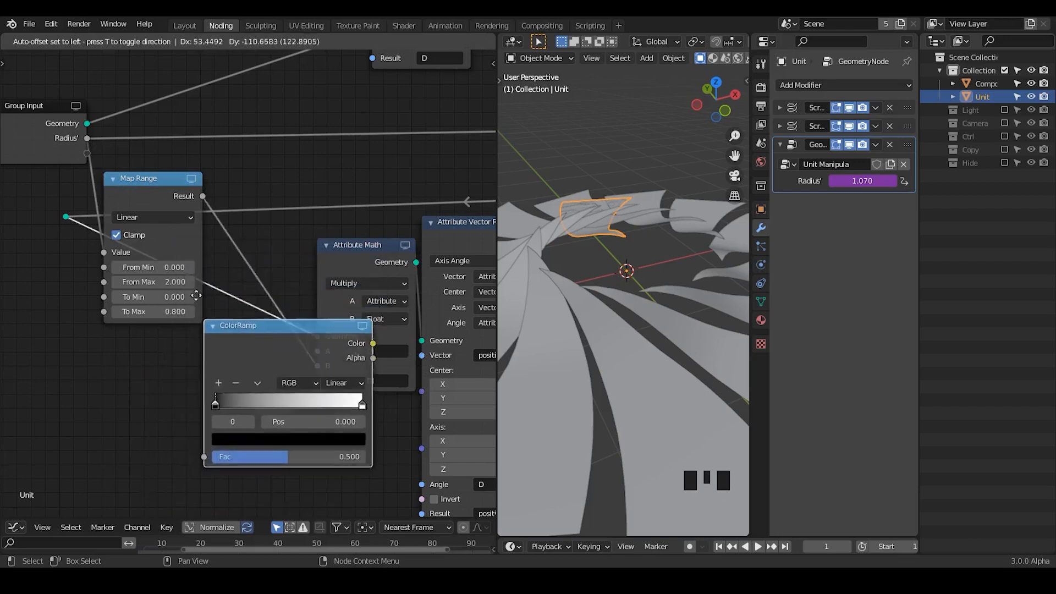
pyautogui.click(217, 247)
pyautogui.moveTo(95, 383); pyautogui.dragTo(242, 363, button='middle')
pyautogui.click(160, 325)
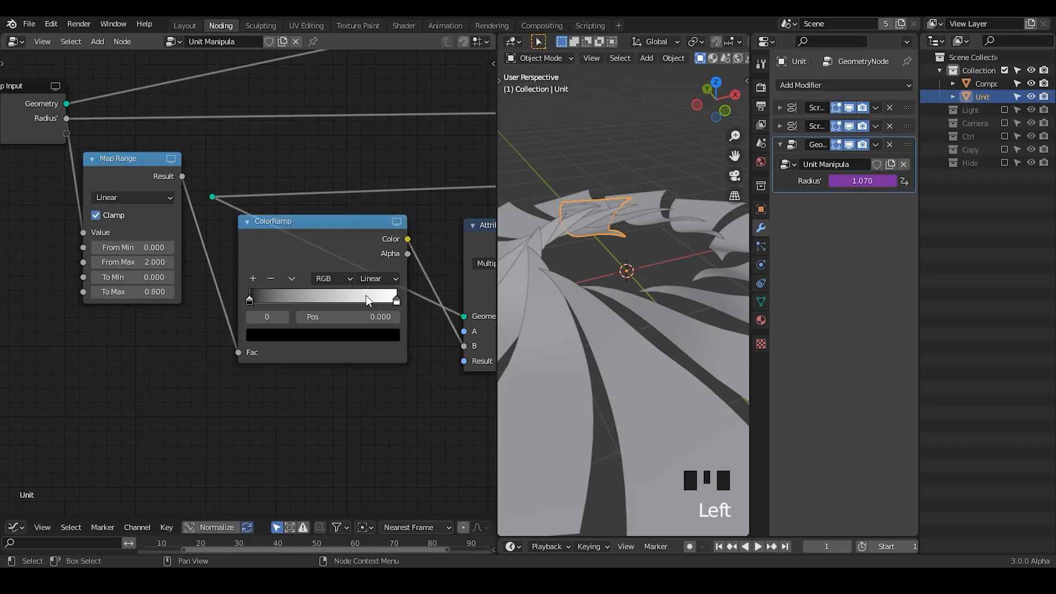
pyautogui.moveTo(343, 237)
pyautogui.mouseDown()
pyautogui.moveTo(341, 273)
pyautogui.moveTo(332, 241)
pyautogui.mouseUp()
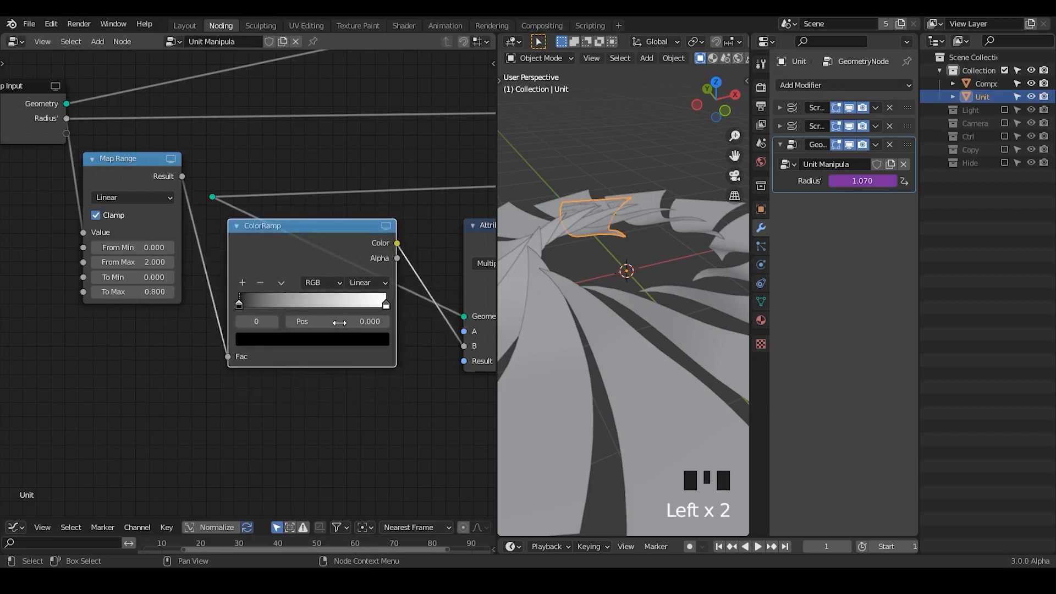
pyautogui.moveTo(327, 311); pyautogui.dragTo(317, 307, button='middle')
pyautogui.moveTo(134, 173); pyautogui.dragTo(133, 195)
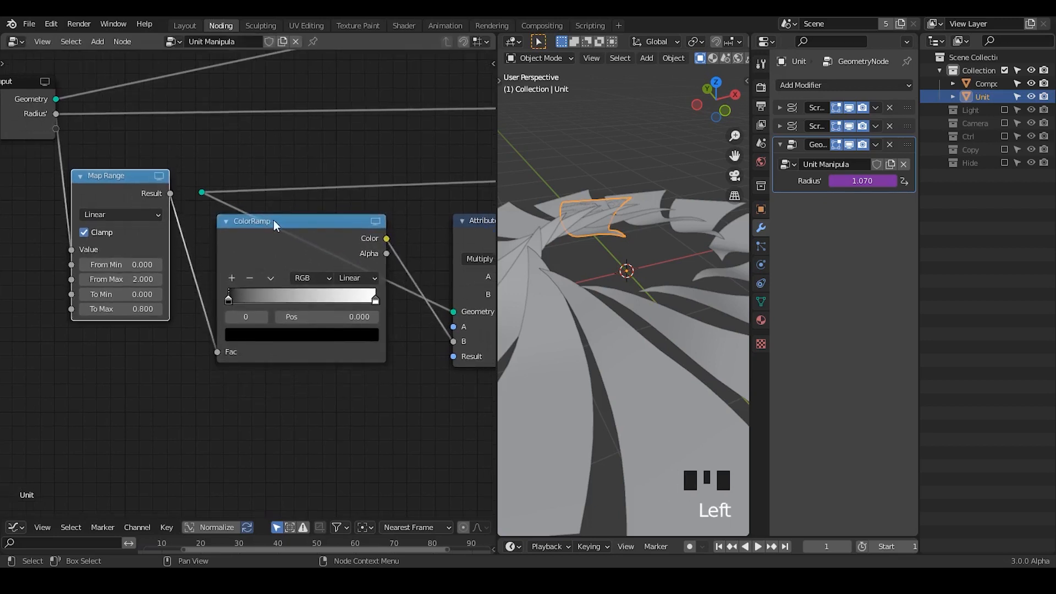
pyautogui.moveTo(273, 221); pyautogui.dragTo(268, 214)
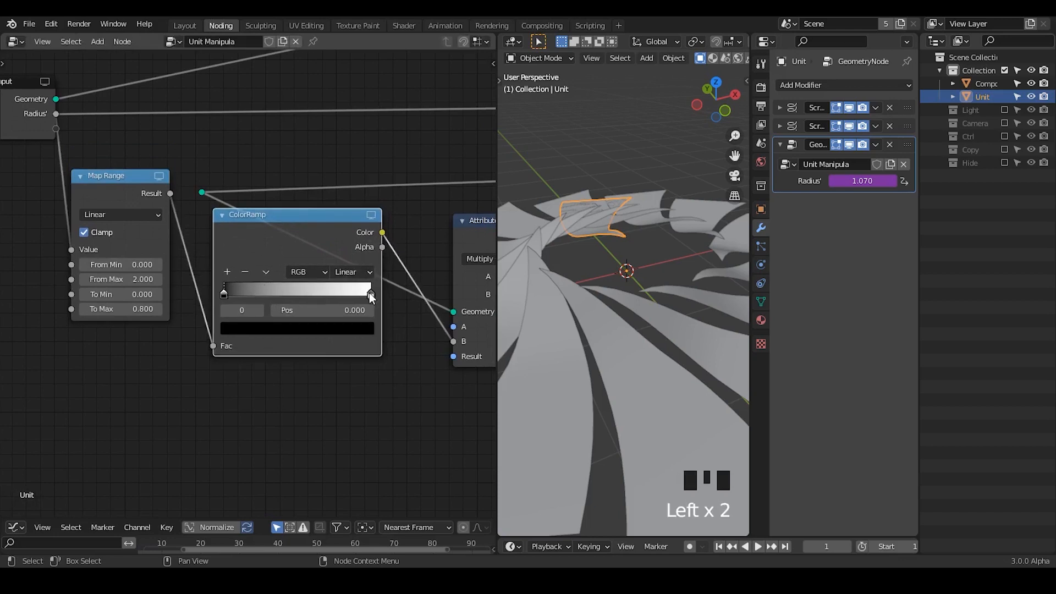
# - Move the ColorRamp's white stop to position 0.677
pyautogui.moveTo(369, 292); pyautogui.dragTo(323, 300)
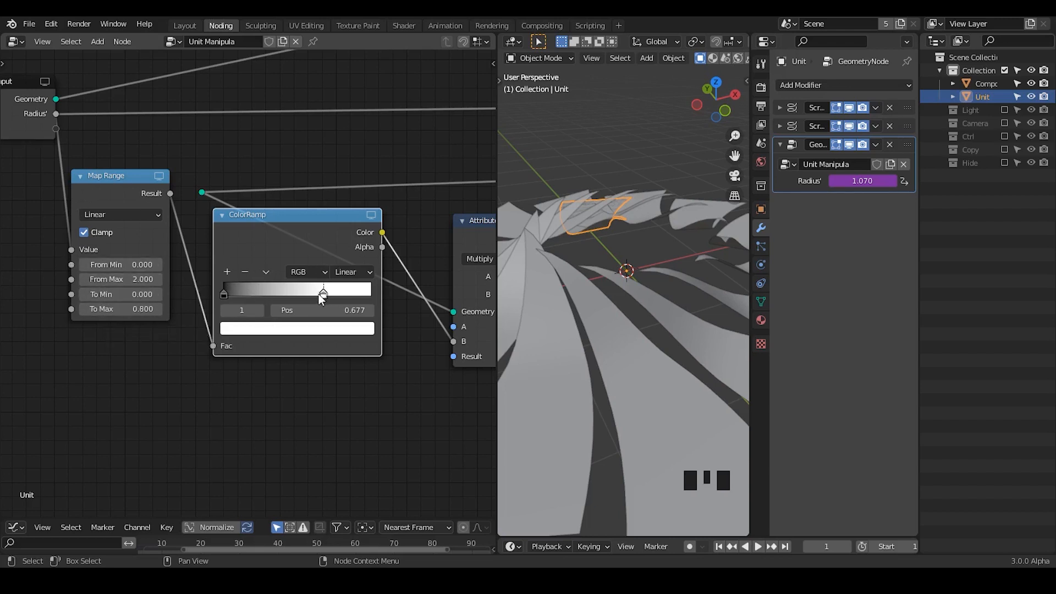
pyautogui.click(323, 328)
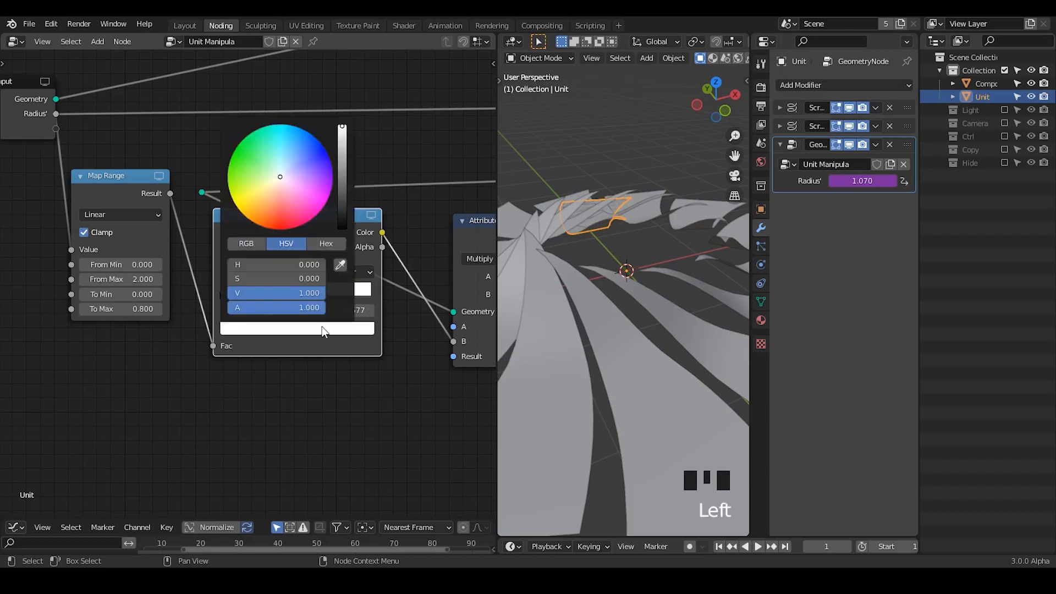
pyautogui.click(203, 296)
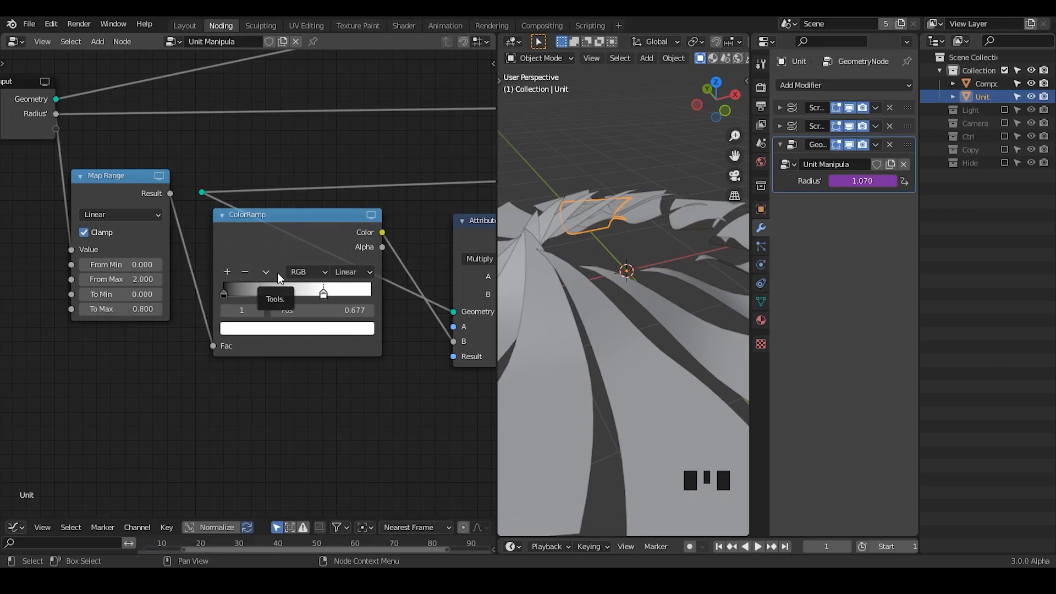
# - Add a third ColorRamp stop, make it black near the end of the ramp and move the white stop to 0.627
pyautogui.click(227, 273)
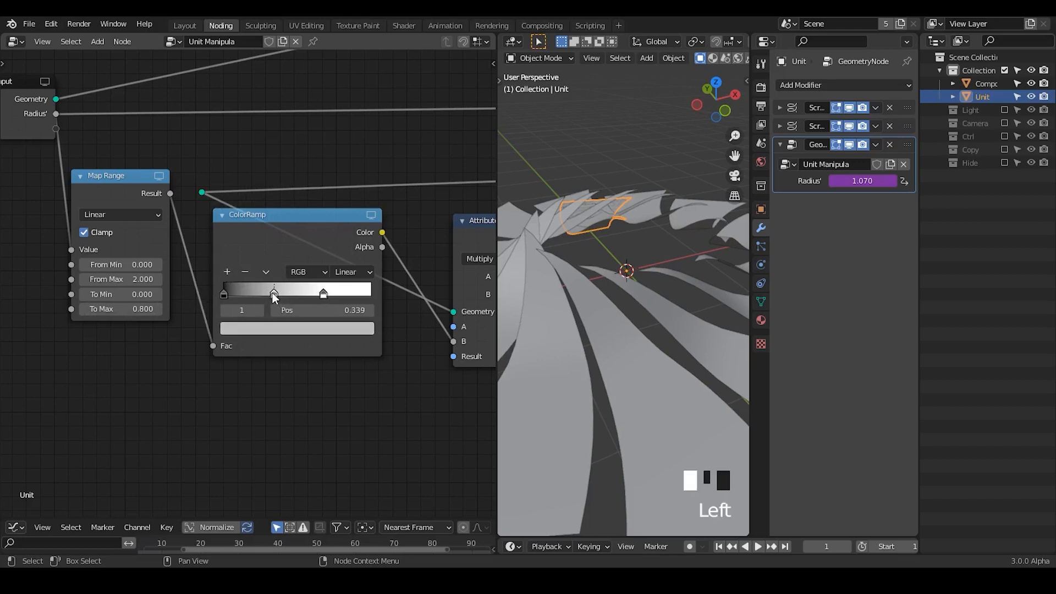
pyautogui.click(344, 329)
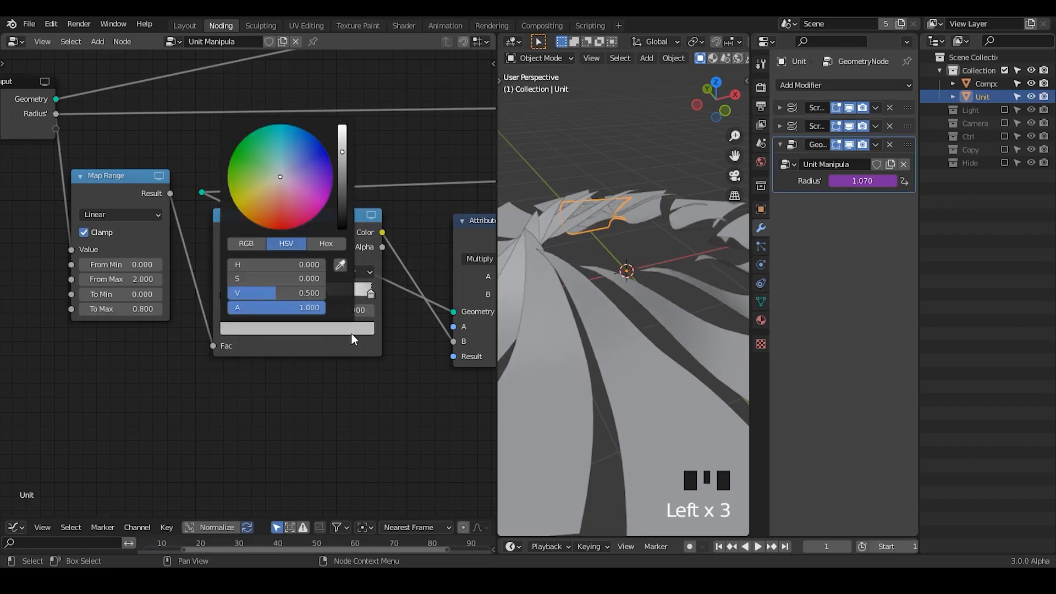
pyautogui.moveTo(342, 165); pyautogui.dragTo(345, 230)
pyautogui.click(378, 278)
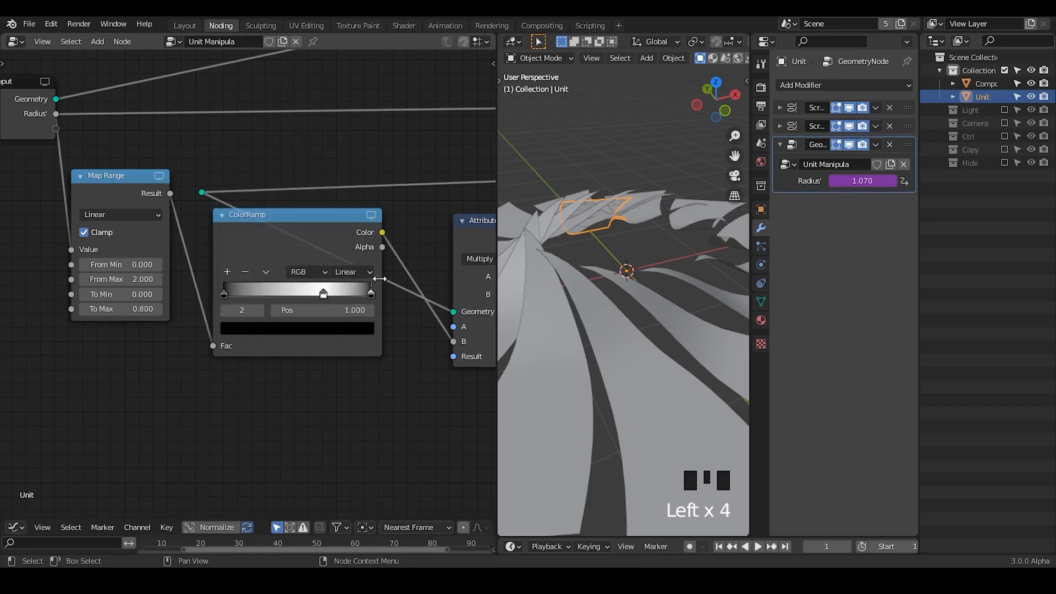
pyautogui.moveTo(323, 297)
pyautogui.mouseDown()
pyautogui.moveTo(289, 297)
pyautogui.moveTo(316, 297)
pyautogui.mouseUp()
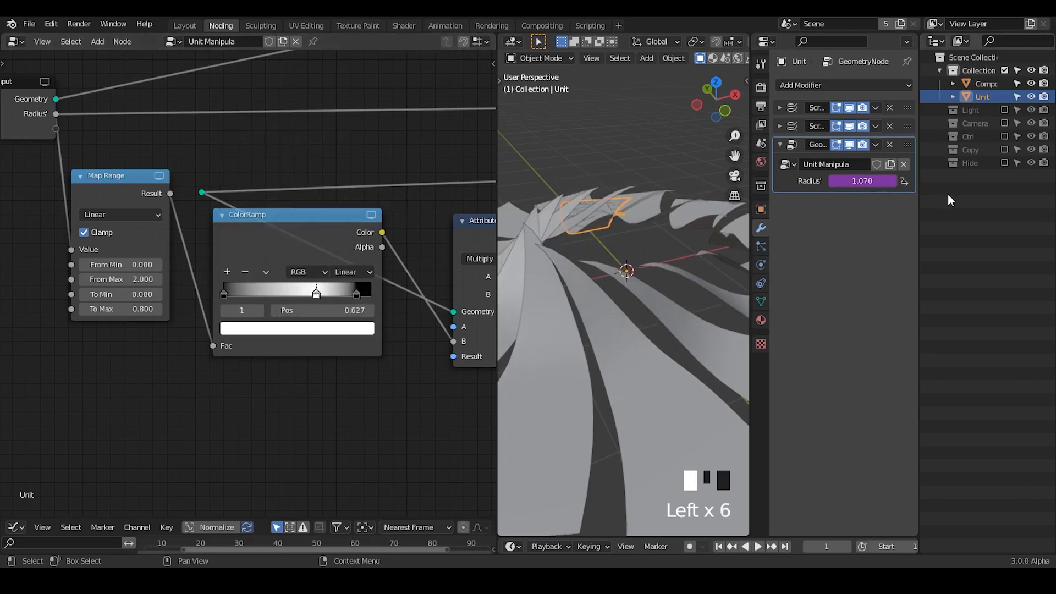
# - Set Compose's Radius to 2 m to check the fully open aperture
pyautogui.click(984, 84)
pyautogui.click(981, 97)
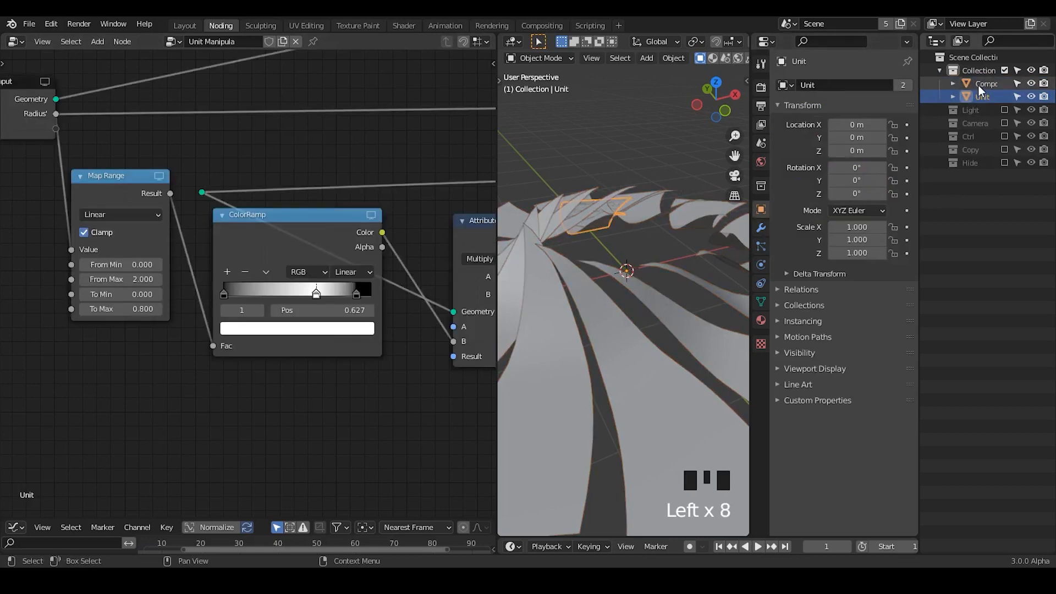
pyautogui.click(759, 229)
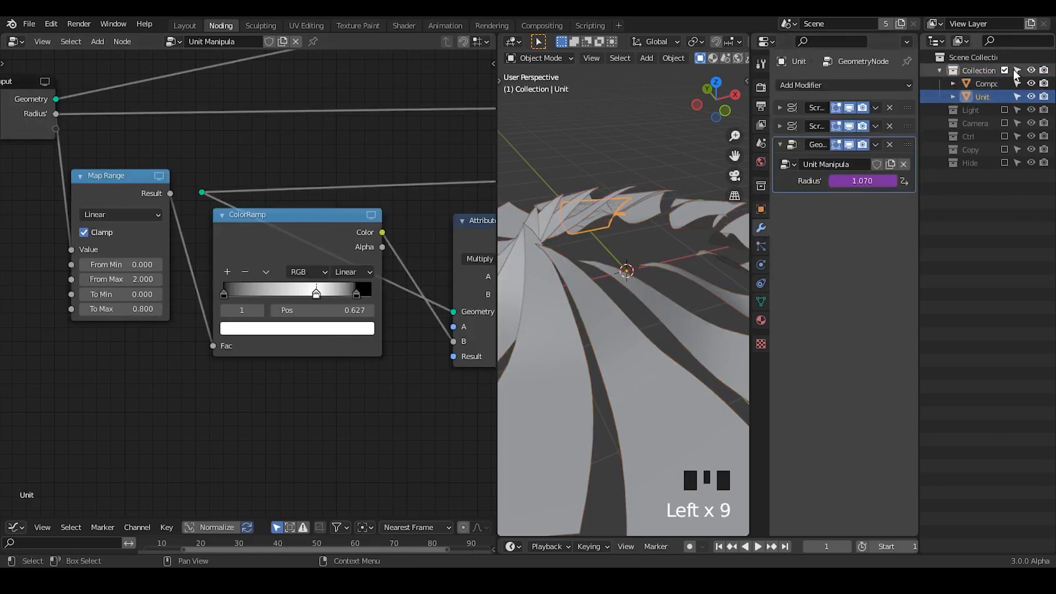
pyautogui.click(984, 84)
pyautogui.moveTo(844, 160); pyautogui.dragTo(860, 160)
pyautogui.moveTo(862, 160); pyautogui.dragTo(871, 160)
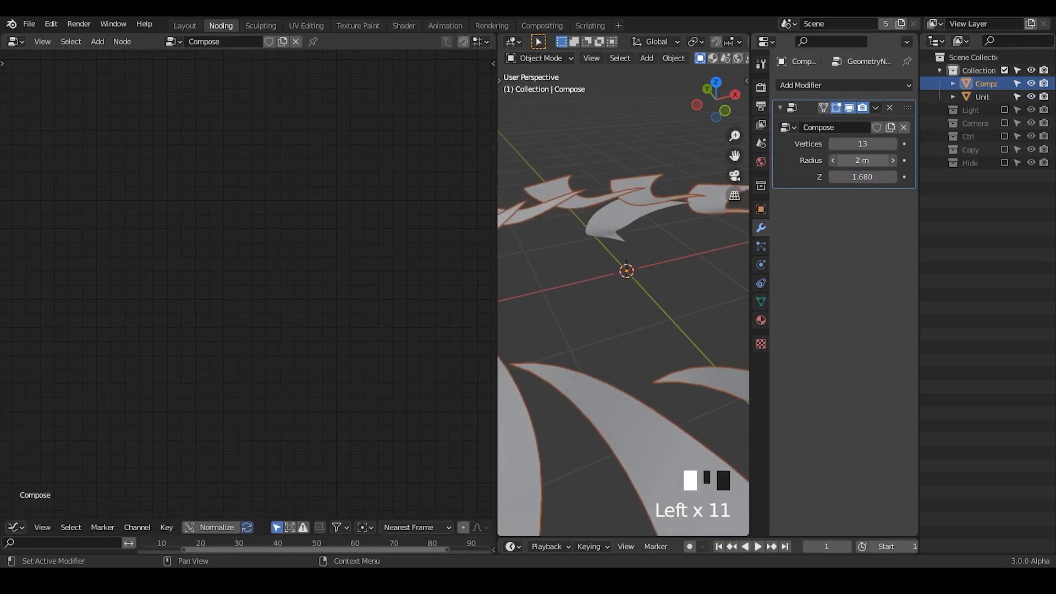
pyautogui.click(619, 148)
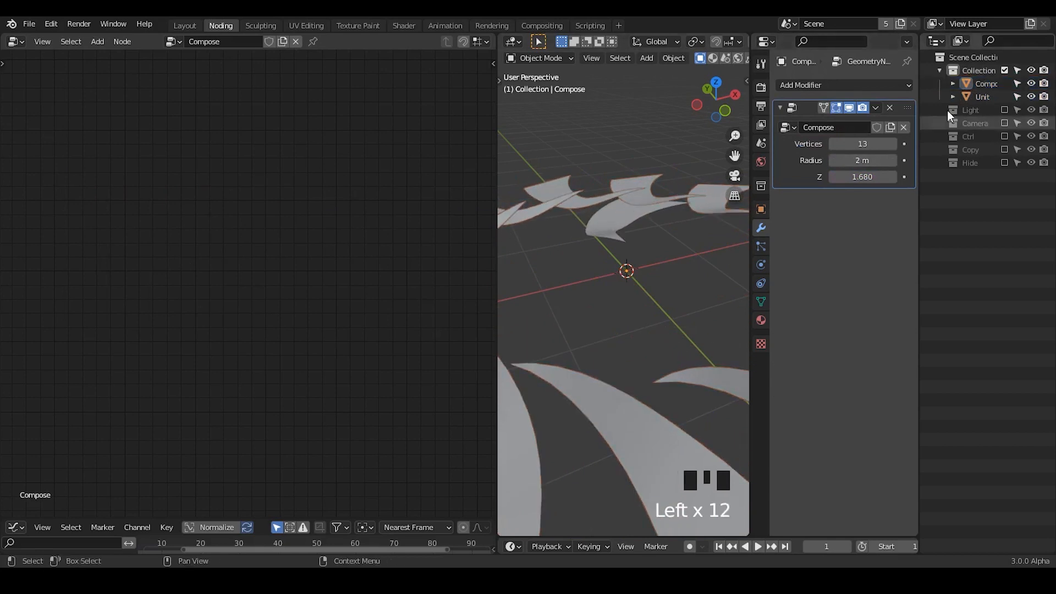
# - In Unit's ColorRamp, move the white stop to about 0.395 and the final black stop to 0.768
pyautogui.click(982, 88)
pyautogui.click(982, 96)
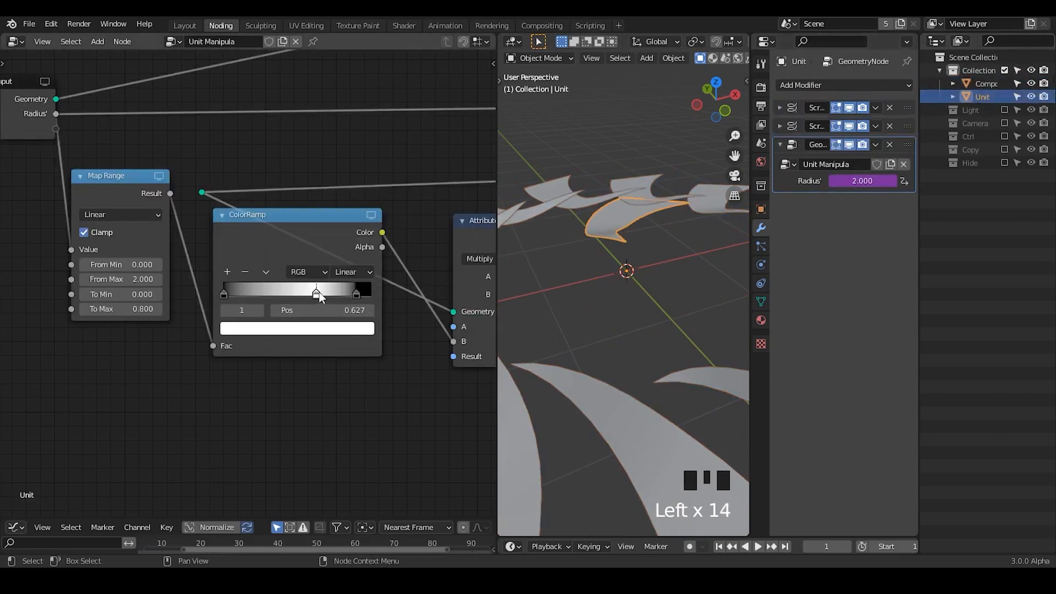
pyautogui.moveTo(317, 294); pyautogui.dragTo(280, 299)
pyautogui.click(292, 328)
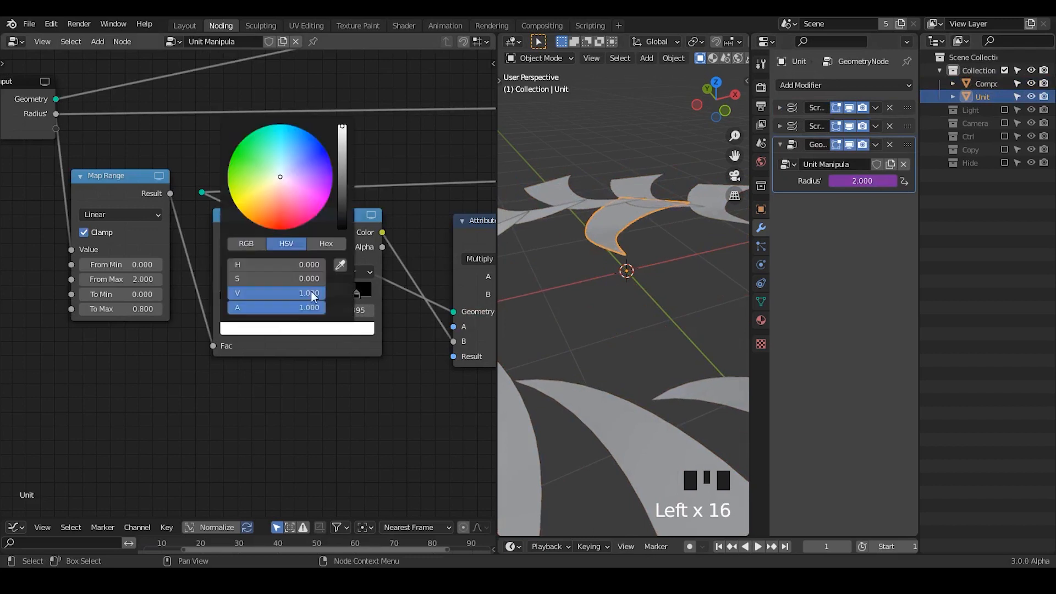
pyautogui.moveTo(357, 294); pyautogui.dragTo(322, 295)
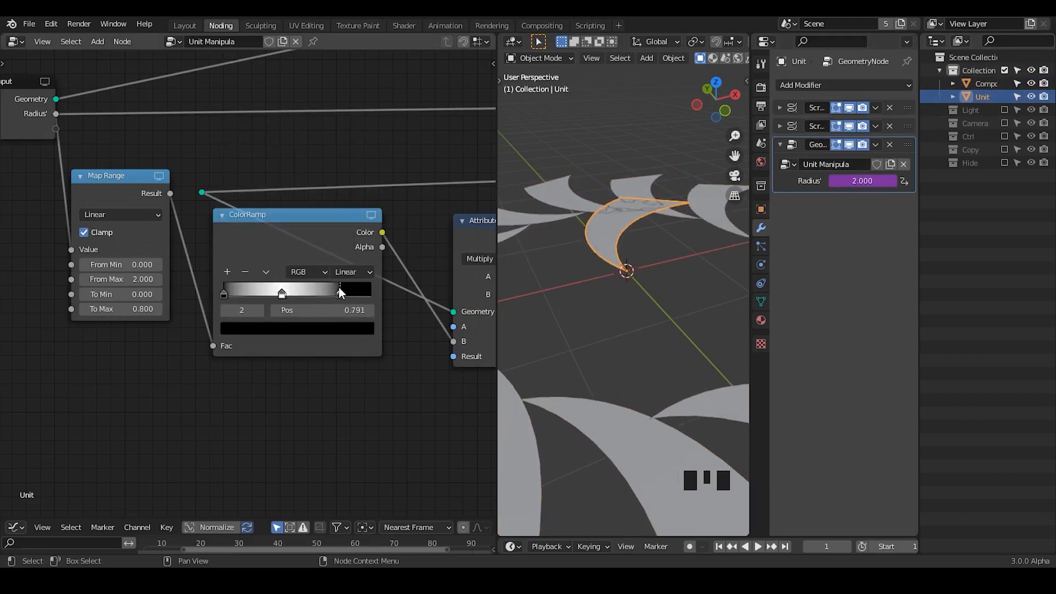
# - Set Compose's Radius to 0.84 m and lower the To Max of Unit's Map Range to 0.100
pyautogui.click(980, 84)
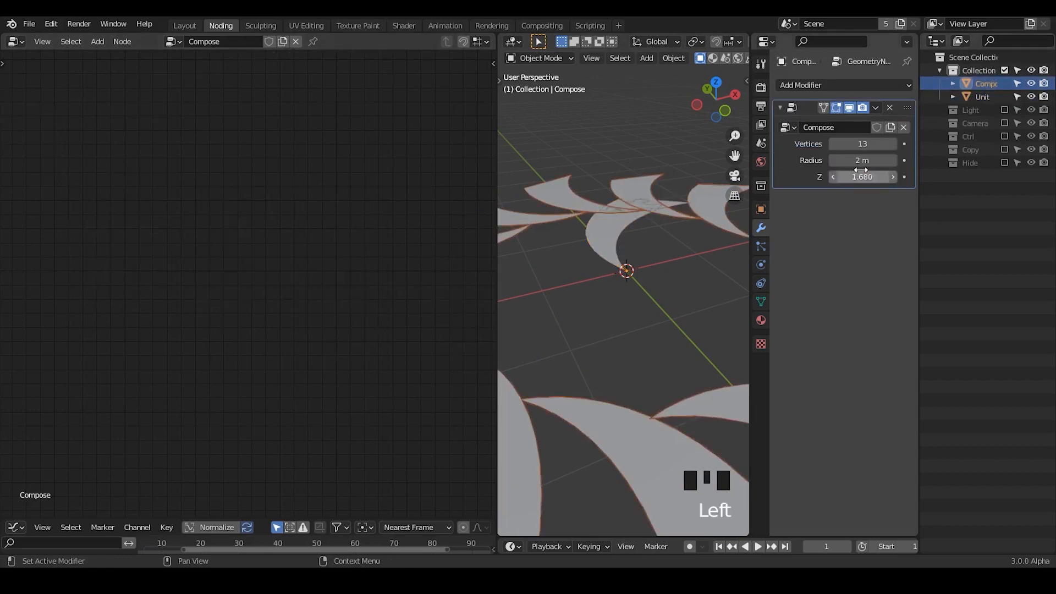
pyautogui.moveTo(862, 161)
pyautogui.mouseDown()
pyautogui.moveTo(830, 161)
pyautogui.moveTo(862, 160)
pyautogui.mouseUp()
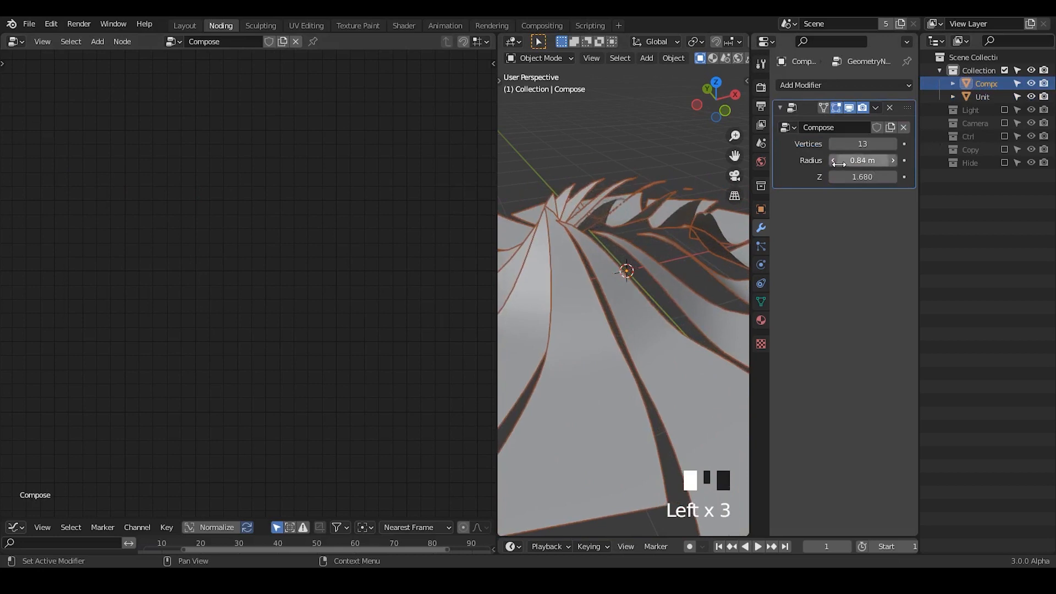
pyautogui.click(983, 97)
pyautogui.moveTo(135, 304); pyautogui.dragTo(113, 304)
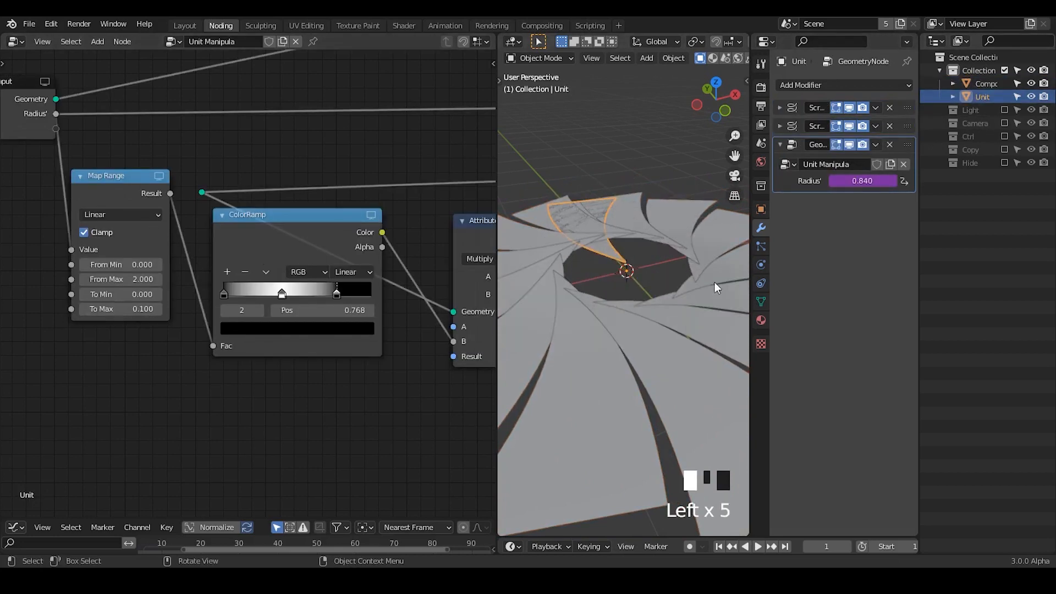
# - Enlarge the viewport and set Compose's Radius to 1.11 m, viewing the aperture from a low angle and from above
pyautogui.moveTo(496, 272); pyautogui.dragTo(350, 272)
pyautogui.moveTo(470, 272); pyautogui.dragTo(258, 281, button='middle')
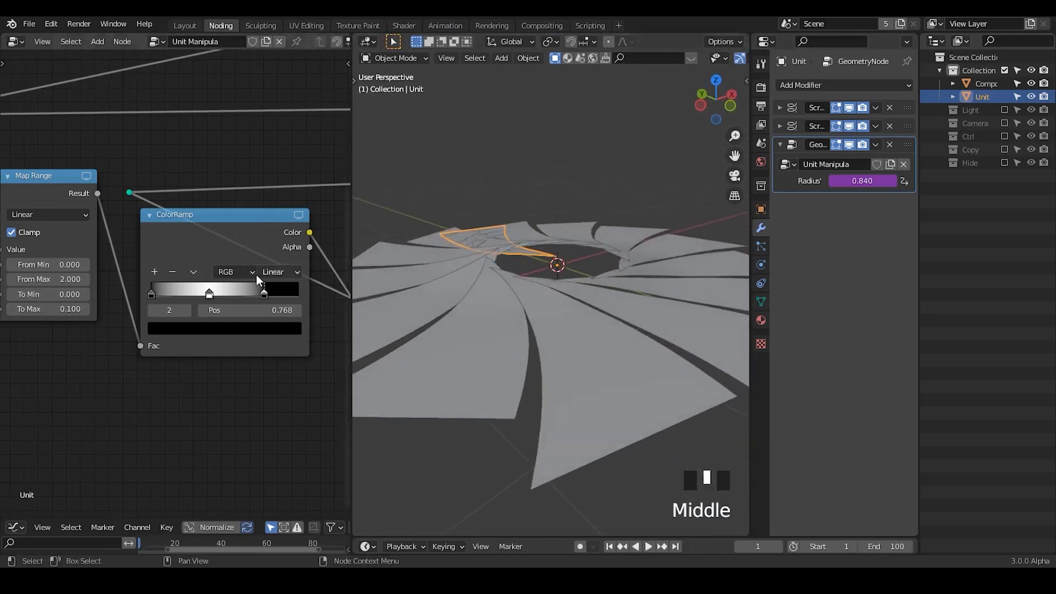
pyautogui.click(984, 84)
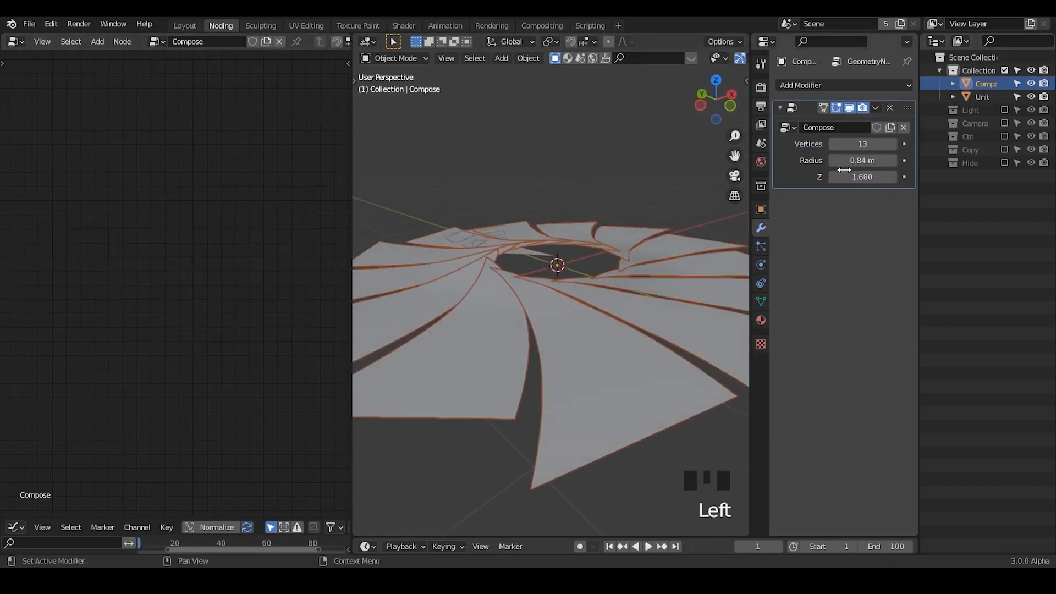
pyautogui.moveTo(844, 161); pyautogui.dragTo(876, 161)
pyautogui.moveTo(643, 254); pyautogui.dragTo(577, 332, button='middle')
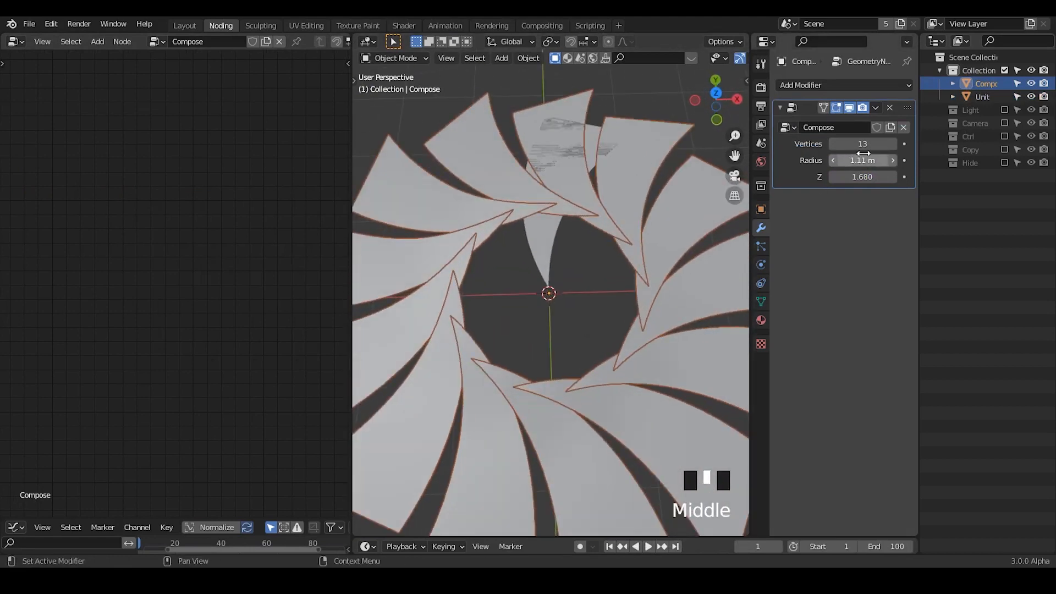
# - Set Compose's Radius to 2 m while checking the aperture from a low angle and from above, and set Vertices to 11
pyautogui.moveTo(862, 159)
pyautogui.mouseDown()
pyautogui.moveTo(825, 160)
pyautogui.moveTo(867, 161)
pyautogui.mouseUp()
pyautogui.moveTo(682, 264); pyautogui.dragTo(690, 243, button='middle')
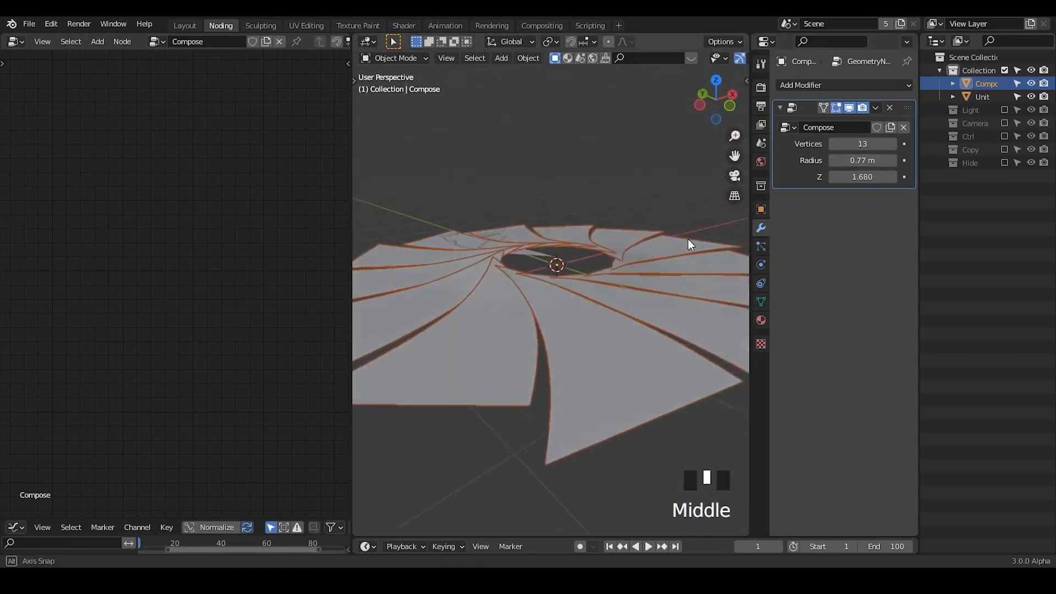
pyautogui.moveTo(859, 160); pyautogui.dragTo(919, 160)
pyautogui.moveTo(601, 269); pyautogui.dragTo(573, 314, button='middle')
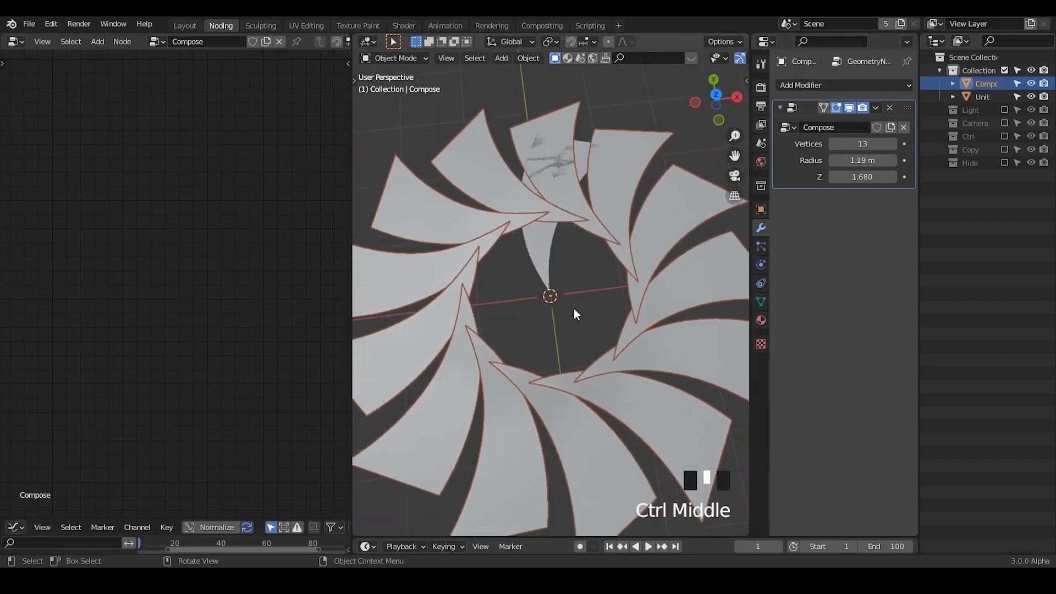
pyautogui.moveTo(862, 160); pyautogui.dragTo(902, 160)
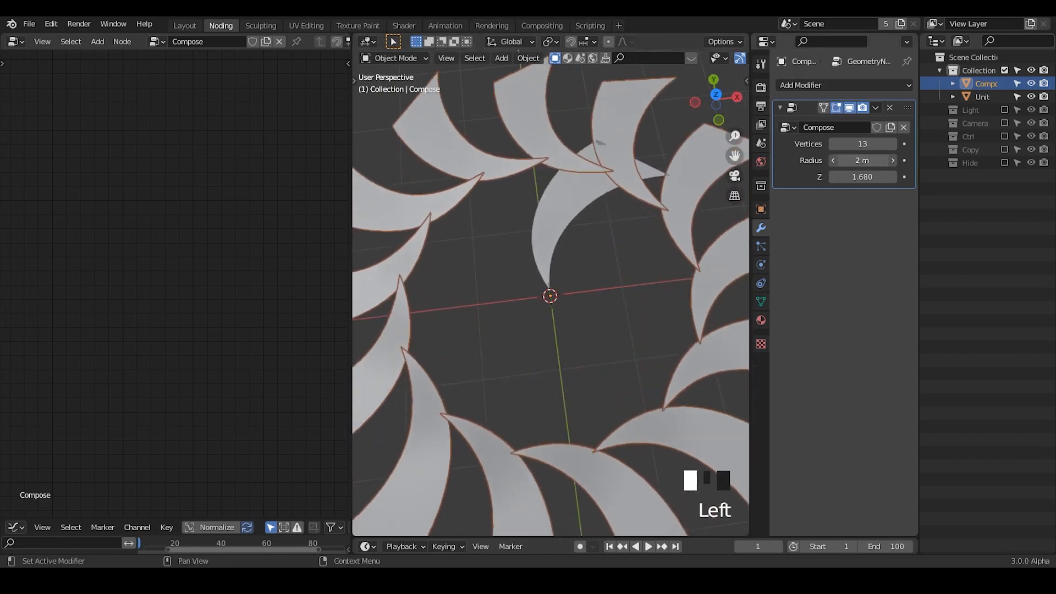
pyautogui.moveTo(739, 227); pyautogui.dragTo(533, 321, button='middle')
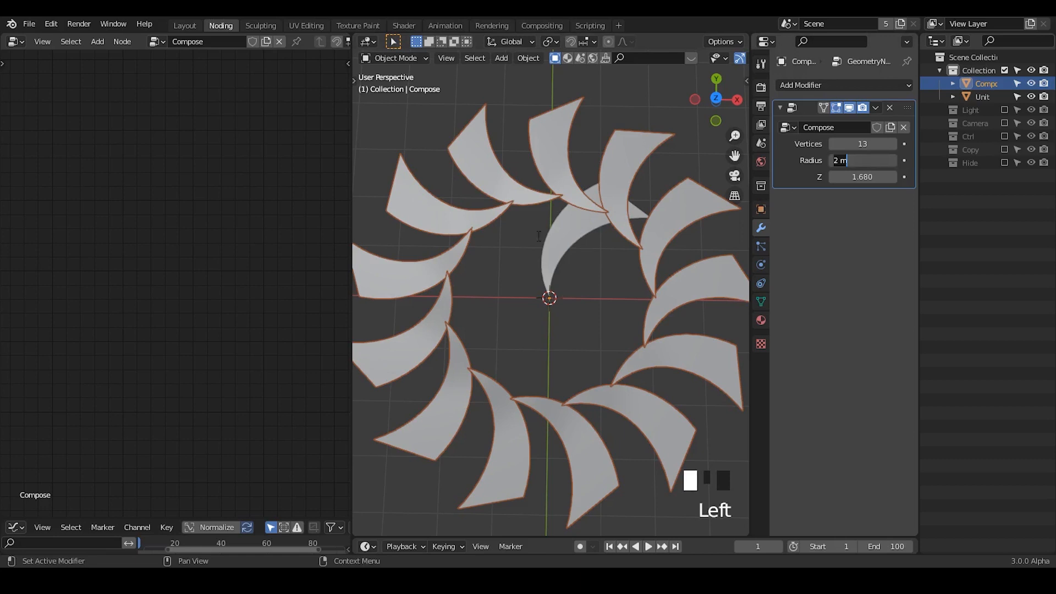
pyautogui.click(570, 299)
pyautogui.moveTo(861, 160); pyautogui.dragTo(842, 146)
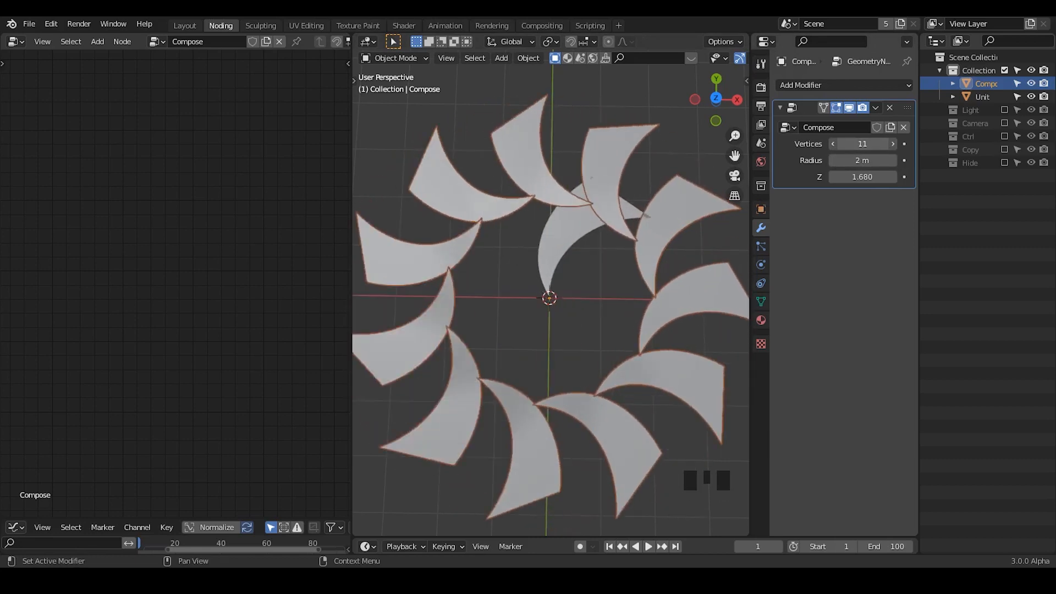
# - Make Unit the active object and expand its geometry nodes modifier to show the exposed Radius' input
pyautogui.click(982, 97)
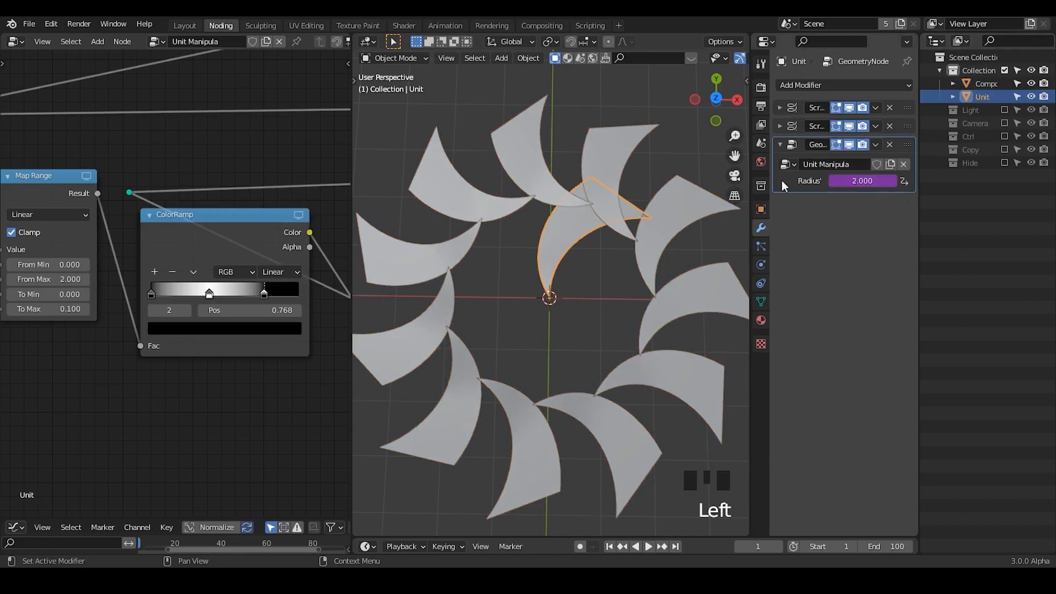
pyautogui.click(778, 144)
pyautogui.click(778, 145)
pyautogui.click(778, 145)
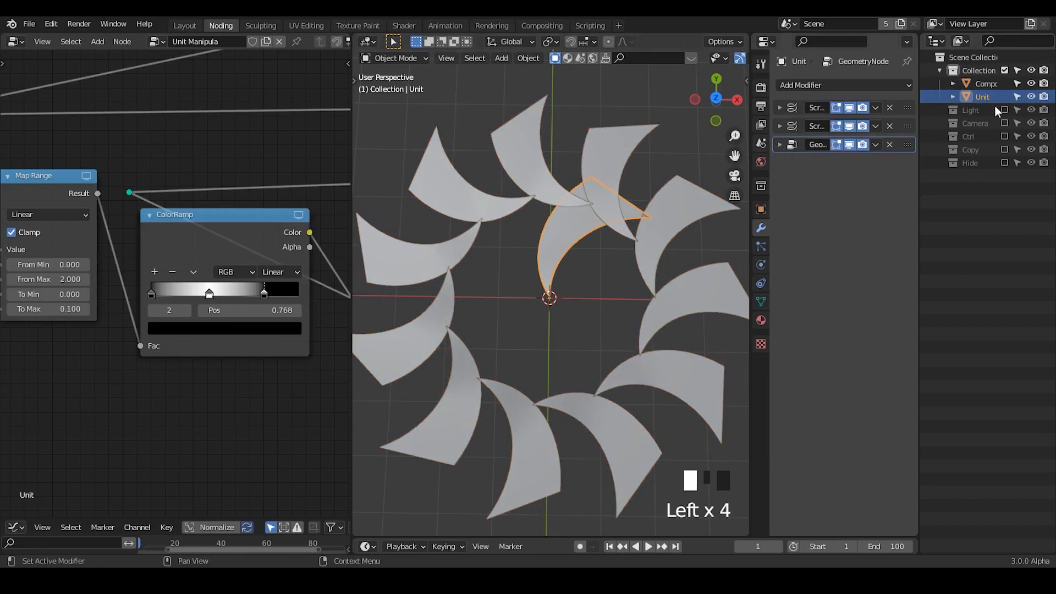
pyautogui.click(984, 83)
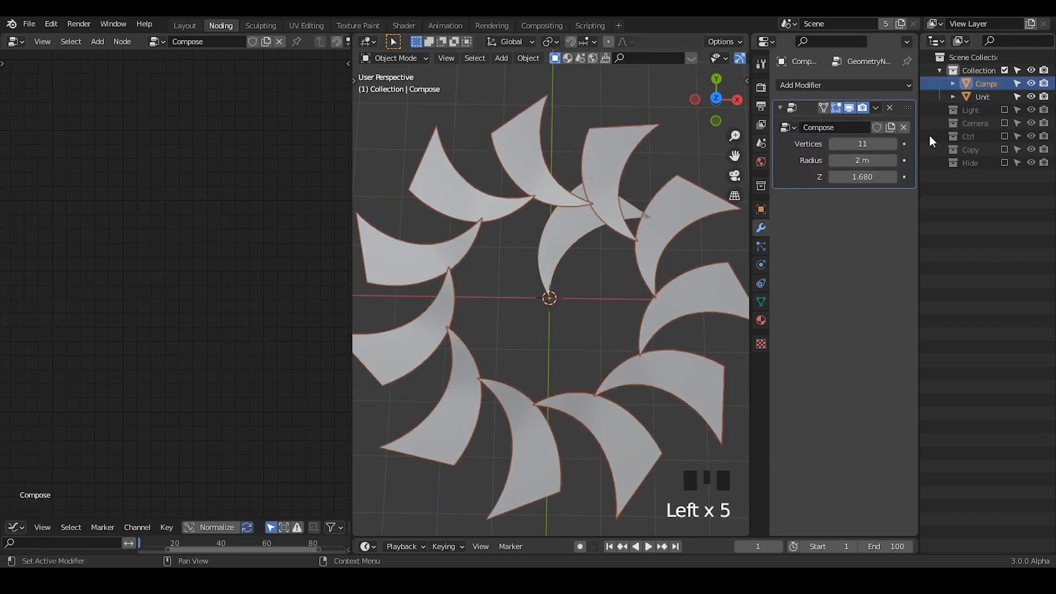
pyautogui.click(982, 96)
pyautogui.click(779, 144)
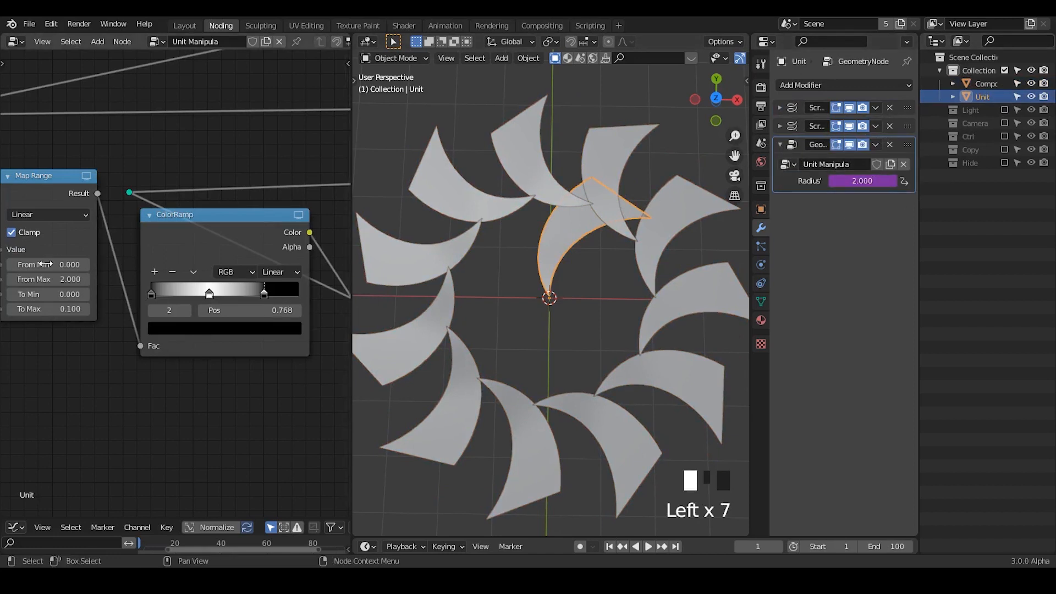
# - Place the first Map Range beside the Group Input in Unit's node group and widen the node editor
pyautogui.moveTo(10, 233); pyautogui.dragTo(163, 266, button='middle')
pyautogui.moveTo(183, 214); pyautogui.dragTo(205, 175)
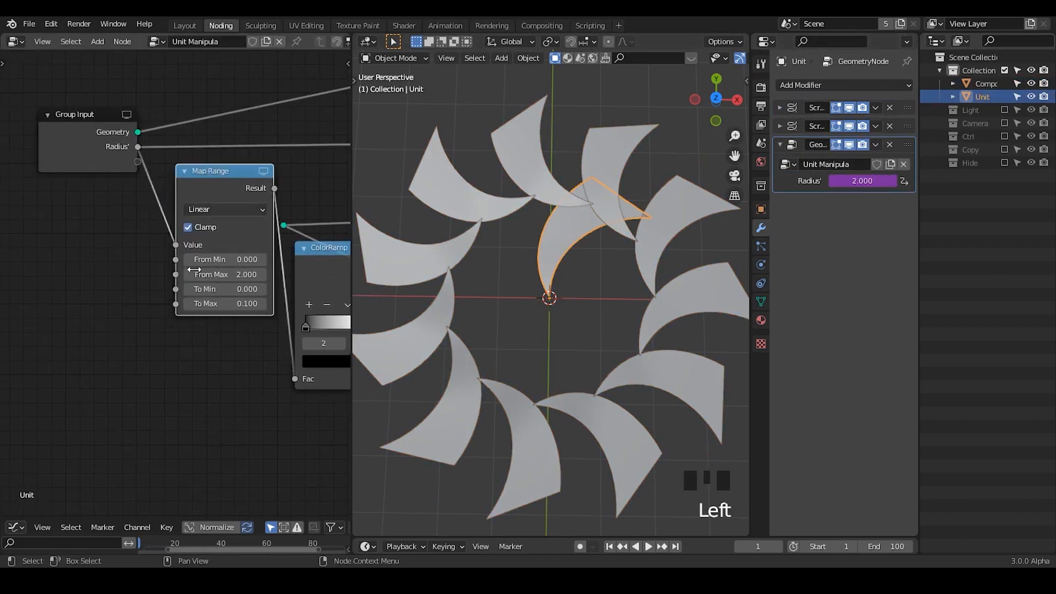
pyautogui.moveTo(175, 304); pyautogui.dragTo(144, 174)
pyautogui.moveTo(148, 239); pyautogui.dragTo(157, 255)
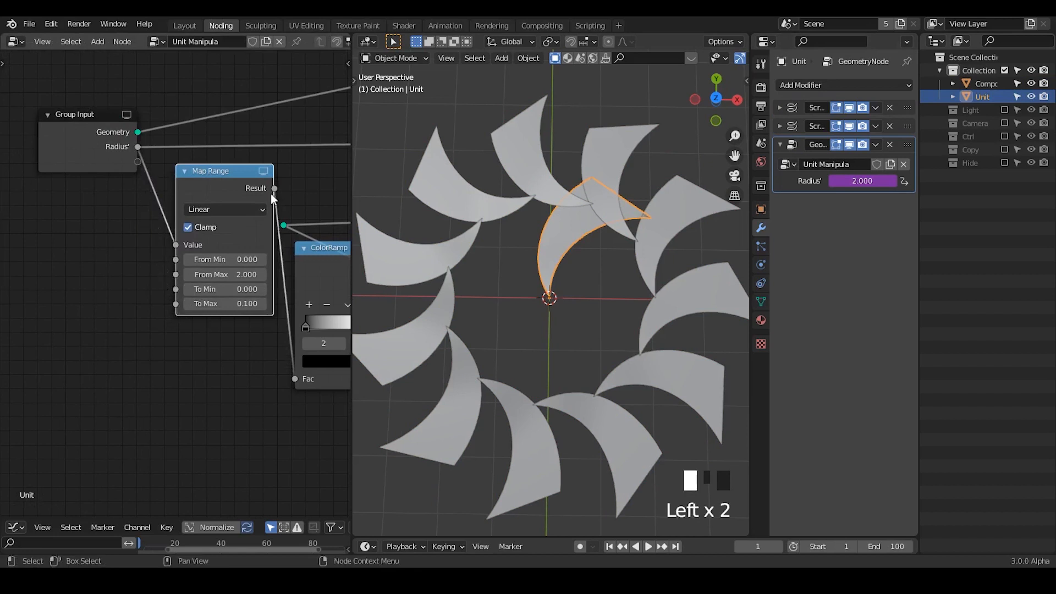
pyautogui.moveTo(299, 175); pyautogui.dragTo(181, 236, button='middle')
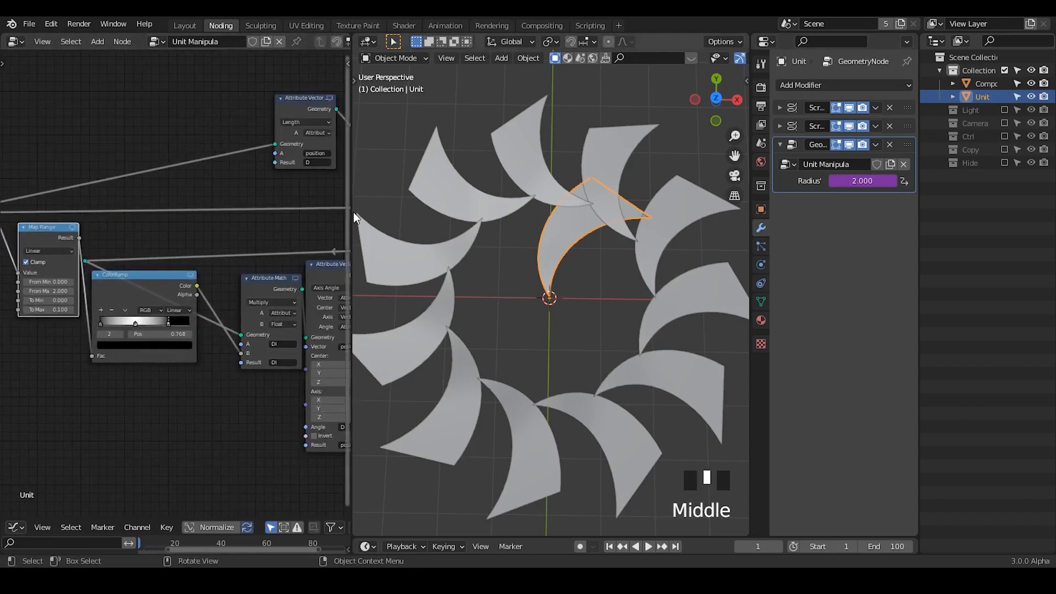
pyautogui.moveTo(350, 216); pyautogui.dragTo(538, 214)
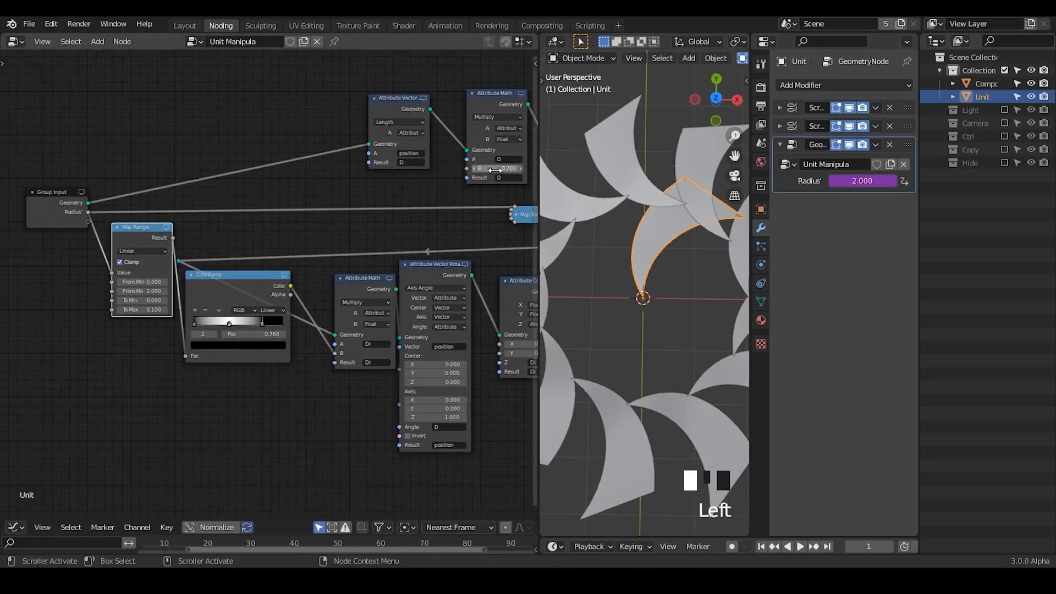
# - Expose the upper Multiply node's B and the first Map Range's To Max, set to 0.1, as inputs of Unit's node group
pyautogui.moveTo(495, 169); pyautogui.dragTo(88, 221)
pyautogui.moveTo(110, 296); pyautogui.dragTo(256, 338, button='middle')
pyautogui.moveTo(256, 337); pyautogui.dragTo(308, 338)
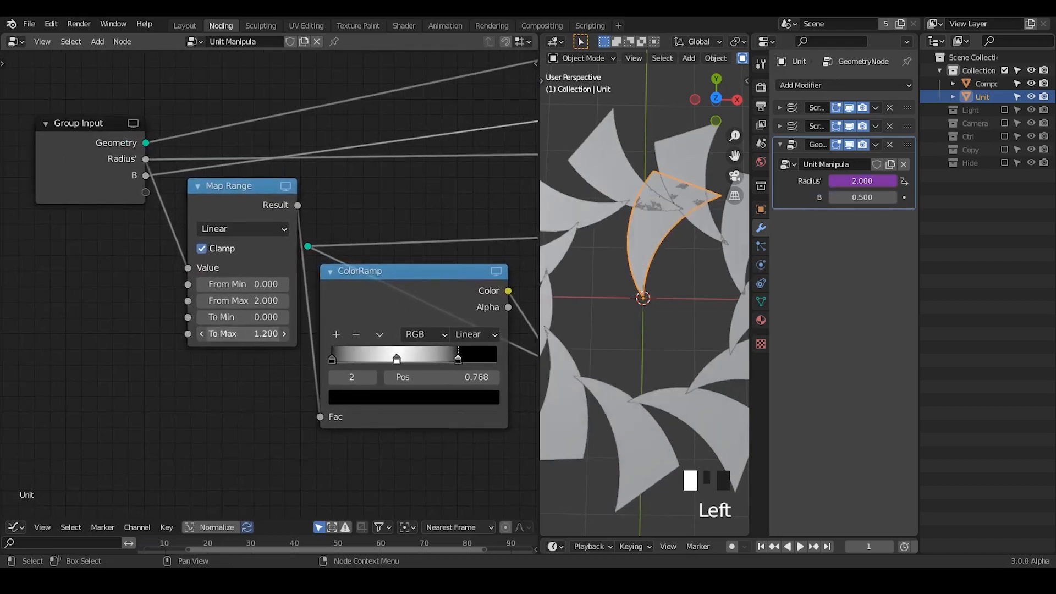
pyautogui.click(254, 336)
pyautogui.write('0.1')
pyautogui.press('Return')
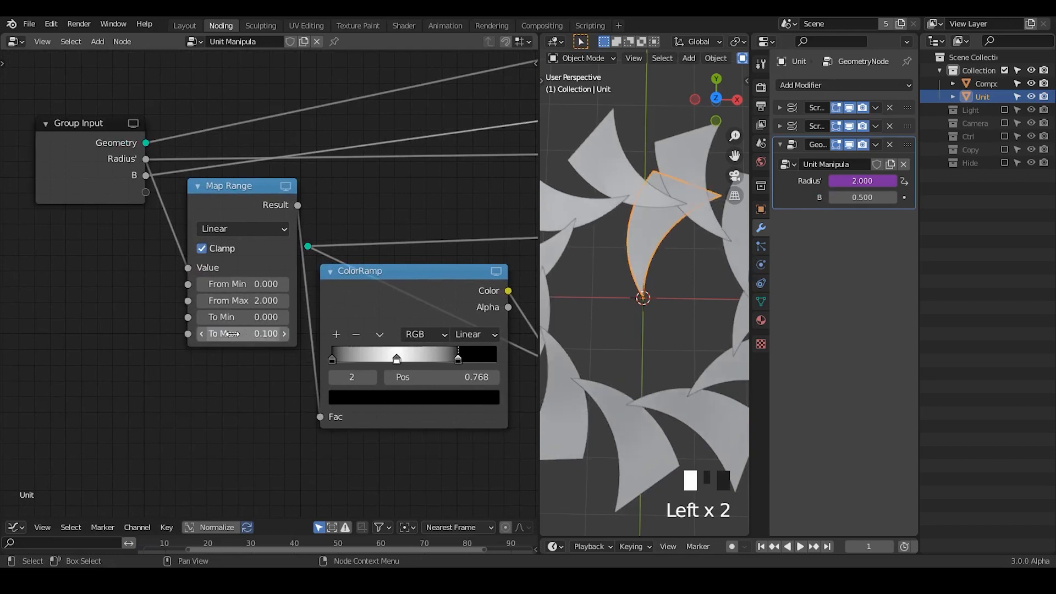
pyautogui.moveTo(188, 333); pyautogui.dragTo(145, 192)
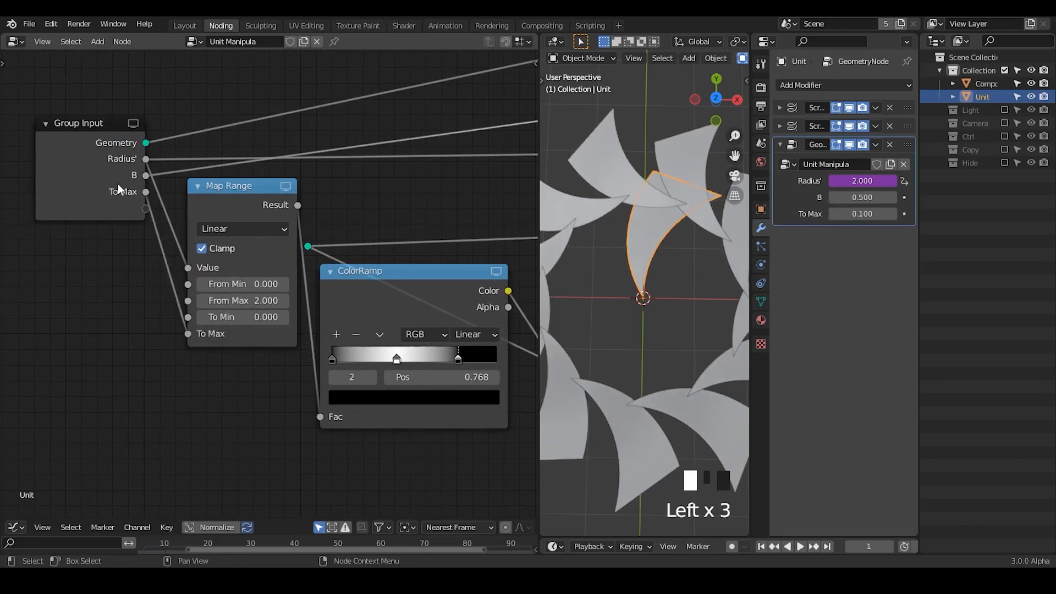
# - Move the second Map Range closer to the Group Input and expose its To Max as a group input
pyautogui.moveTo(392, 346); pyautogui.dragTo(210, 302, button='middle')
pyautogui.keyDown('ctrl'); pyautogui.moveTo(324, 282); pyautogui.dragTo(282, 302, button='middle'); pyautogui.keyUp('ctrl')
pyautogui.moveTo(459, 180); pyautogui.dragTo(275, 187, button='middle')
pyautogui.click(275, 187)
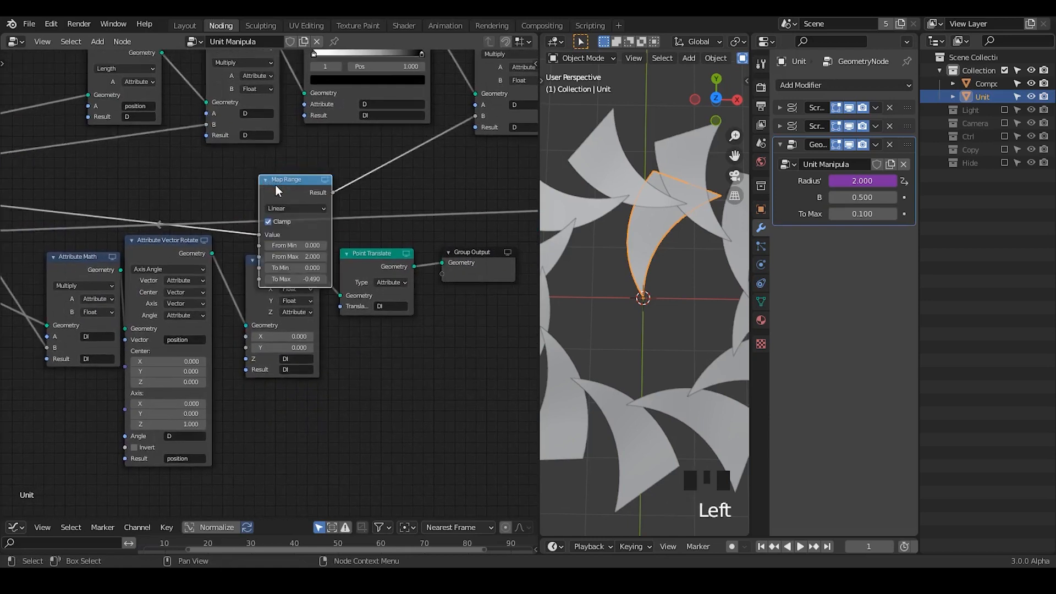
pyautogui.moveTo(276, 189); pyautogui.dragTo(147, 153)
pyautogui.moveTo(33, 243); pyautogui.dragTo(343, 245, button='middle')
pyautogui.moveTo(476, 159); pyautogui.dragTo(383, 129)
pyautogui.moveTo(351, 217); pyautogui.dragTo(58, 212)
# - Examine the input list of Unit's node group, including B and both To Max entries
pyautogui.moveTo(201, 265); pyautogui.dragTo(297, 279, button='middle')
pyautogui.keyDown('ctrl'); pyautogui.moveTo(275, 289); pyautogui.dragTo(248, 226, button='middle'); pyautogui.keyUp('ctrl')
pyautogui.click(136, 179)
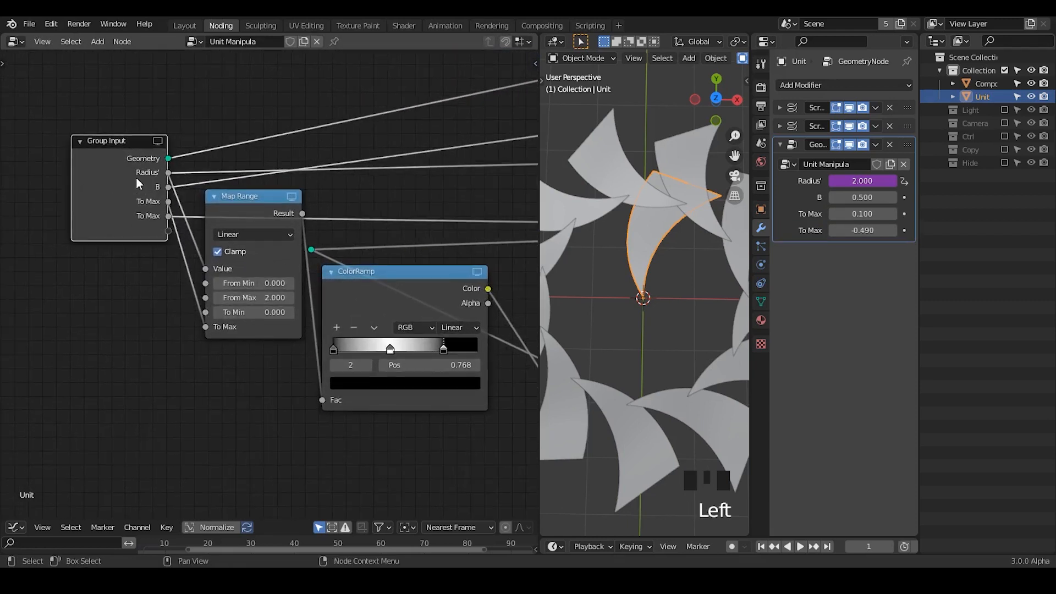
pyautogui.press('n')
pyautogui.press('n')
pyautogui.press('n')
pyautogui.press('n')
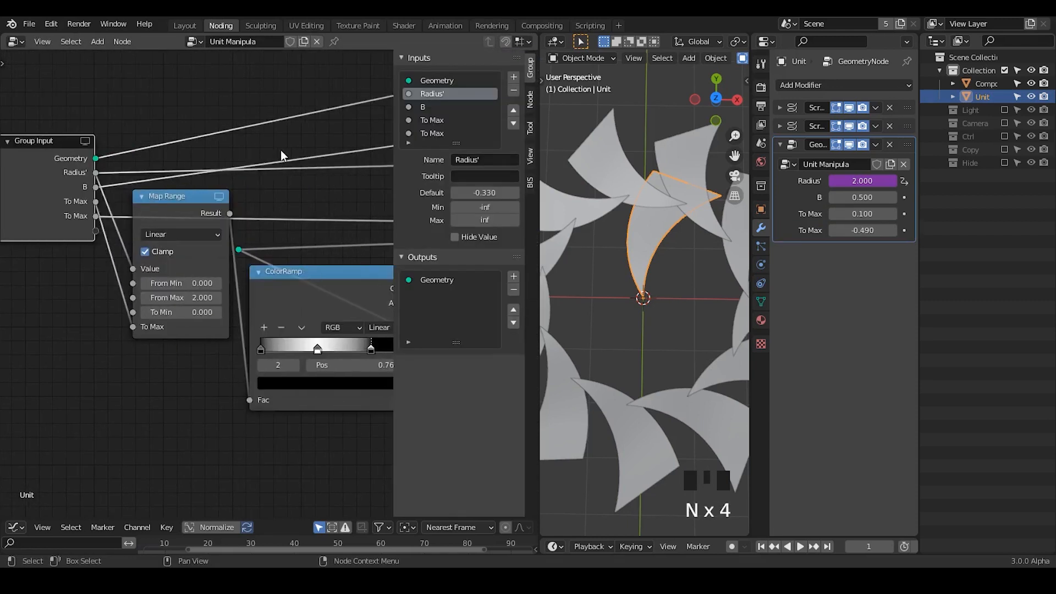
pyautogui.click(466, 133)
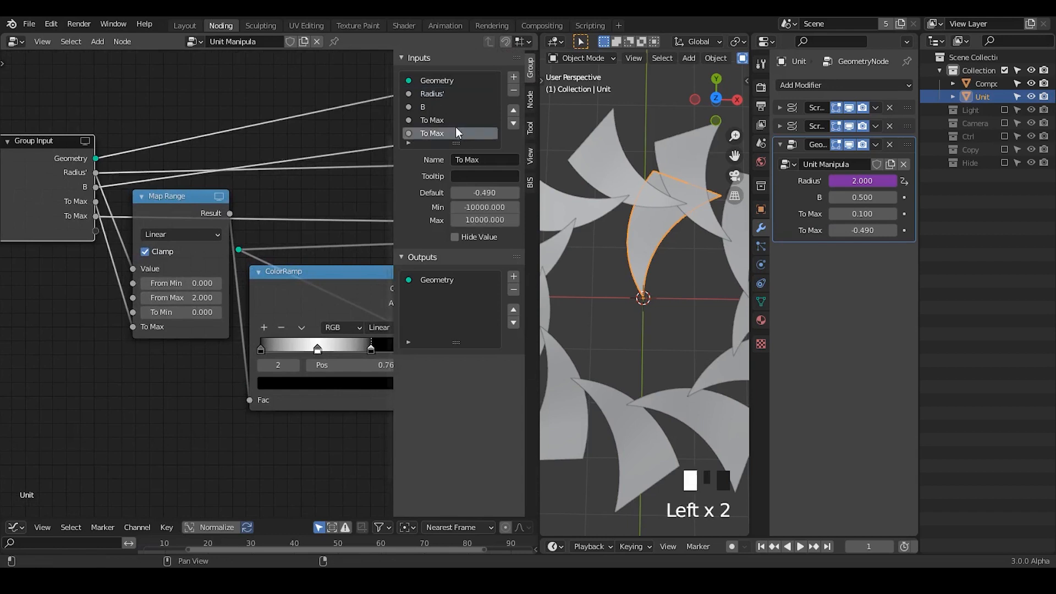
pyautogui.click(450, 121)
pyautogui.click(435, 96)
pyautogui.press('n')
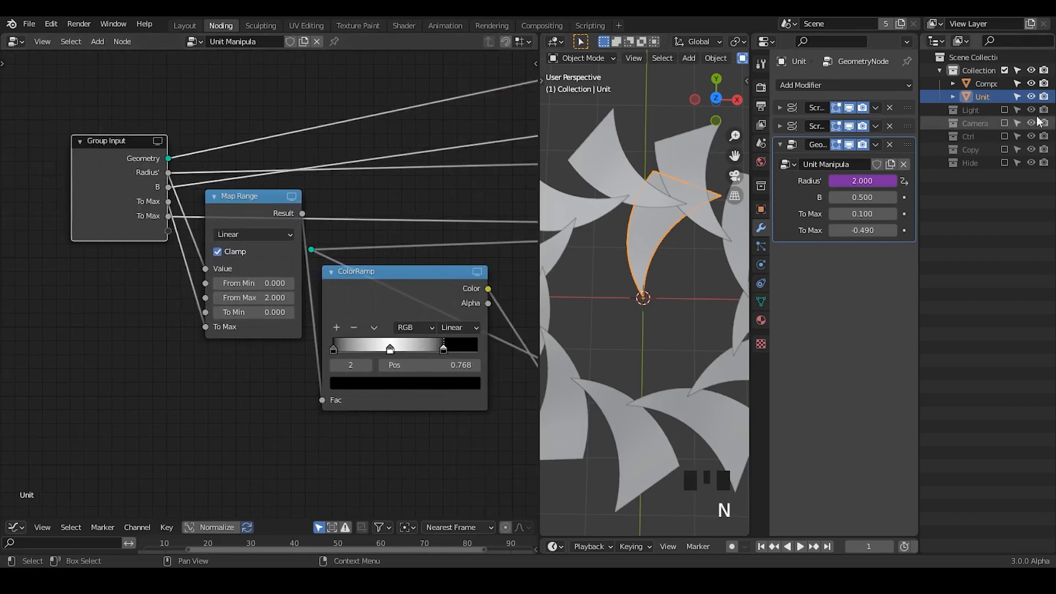
# - Set Compose's Vertices to 12 and enlarge the viewport
pyautogui.click(984, 84)
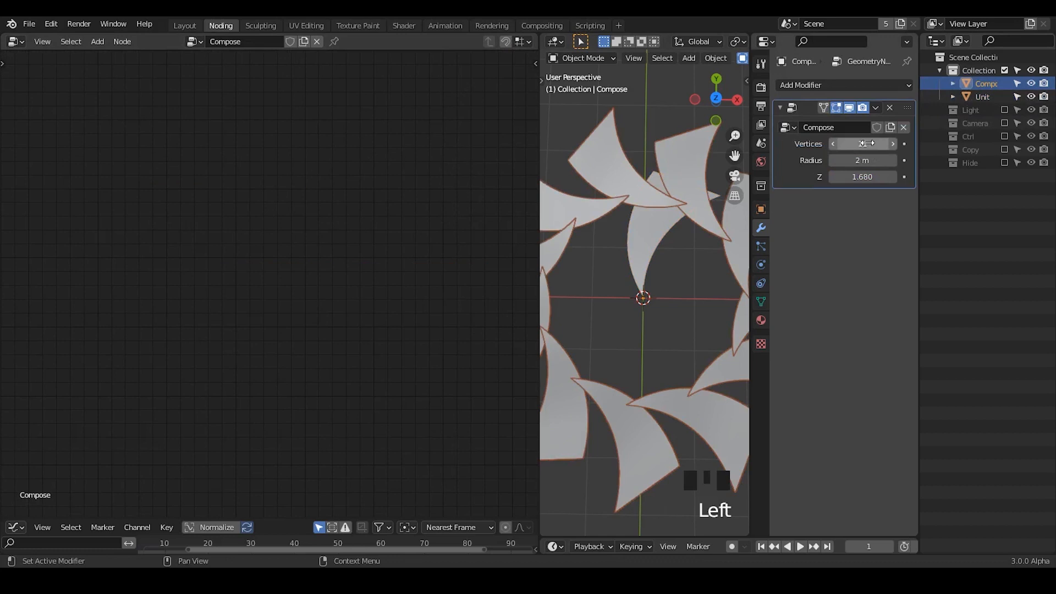
pyautogui.moveTo(867, 143)
pyautogui.mouseDown()
pyautogui.moveTo(850, 143)
pyautogui.moveTo(872, 143)
pyautogui.mouseUp()
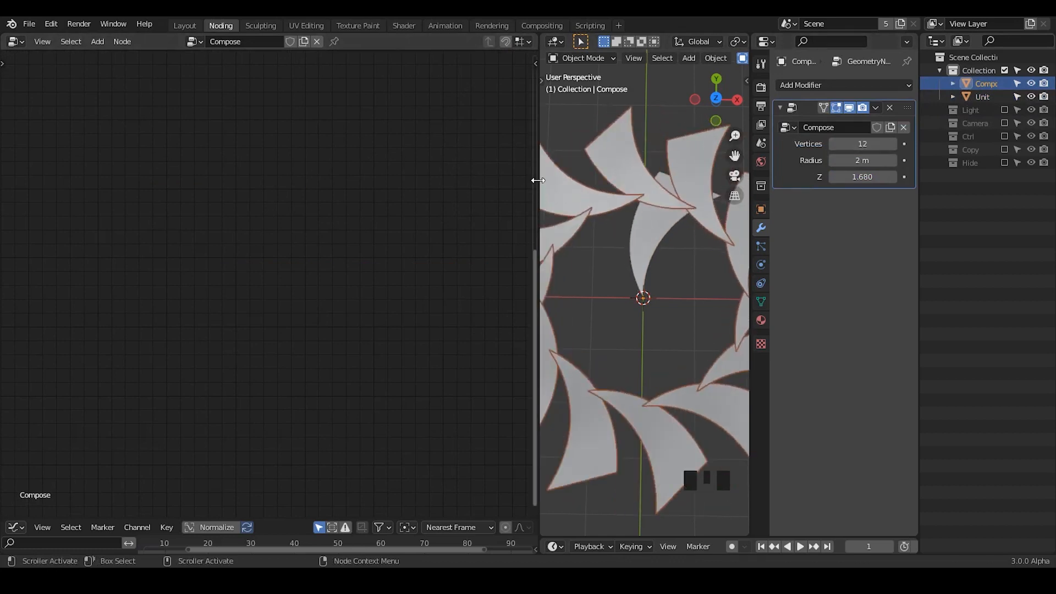
pyautogui.moveTo(537, 180); pyautogui.dragTo(380, 187)
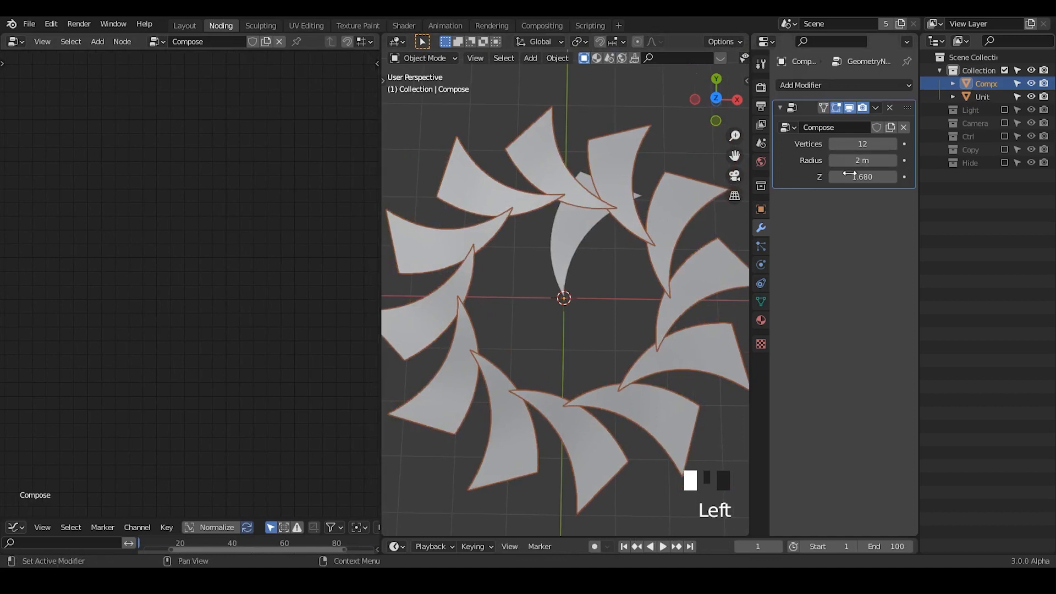
pyautogui.click(664, 114)
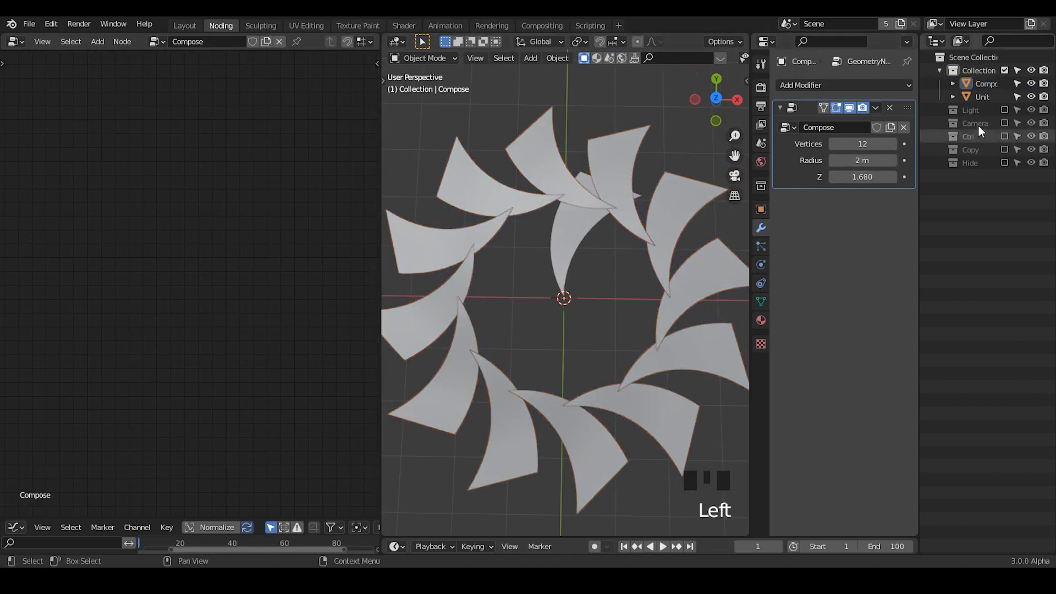
# - Expose the From Max of Unit's first Map Range as a group input
pyautogui.click(995, 87)
pyautogui.click(986, 99)
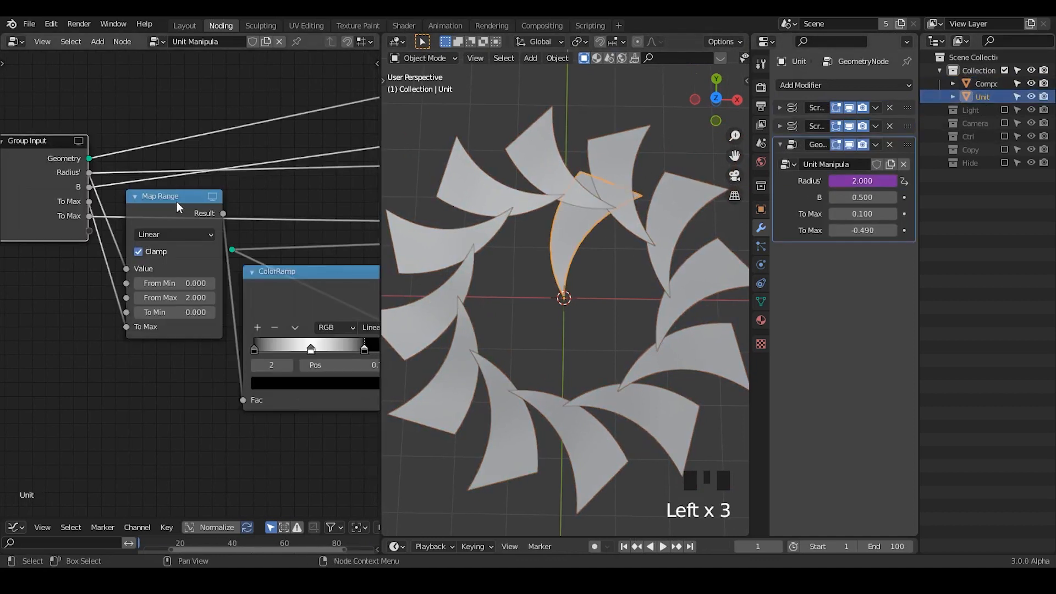
pyautogui.moveTo(137, 207)
pyautogui.mouseDown()
pyautogui.moveTo(138, 273)
pyautogui.moveTo(124, 258)
pyautogui.moveTo(141, 223)
pyautogui.mouseUp()
pyautogui.moveTo(125, 306); pyautogui.dragTo(90, 235)
pyautogui.click(48, 209)
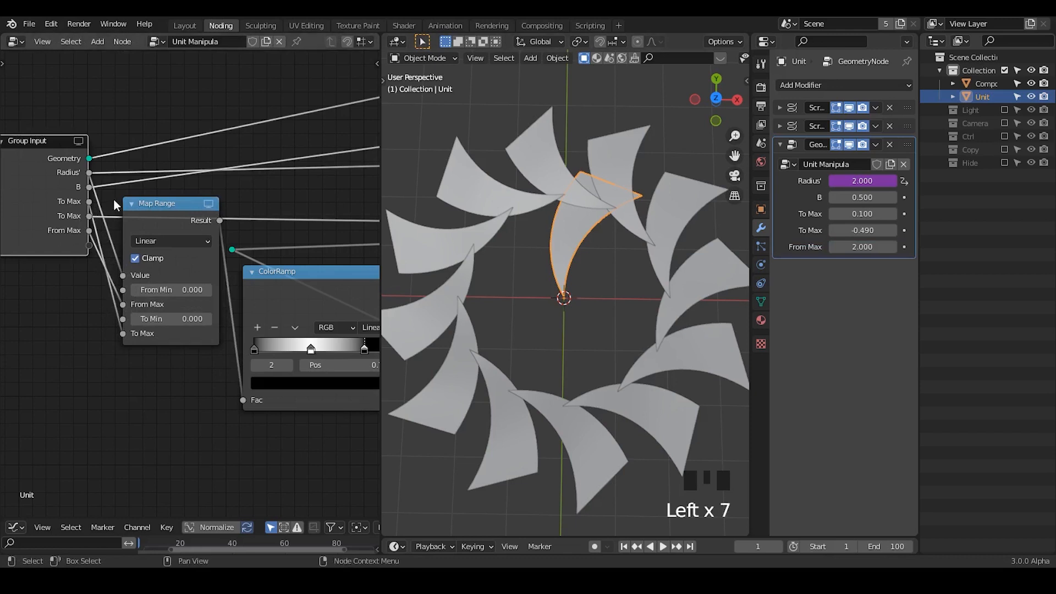
# - Rename the From Max group input of Unit's node group as Radius MAX
pyautogui.press('n')
pyautogui.moveTo(335, 110); pyautogui.dragTo(337, 130)
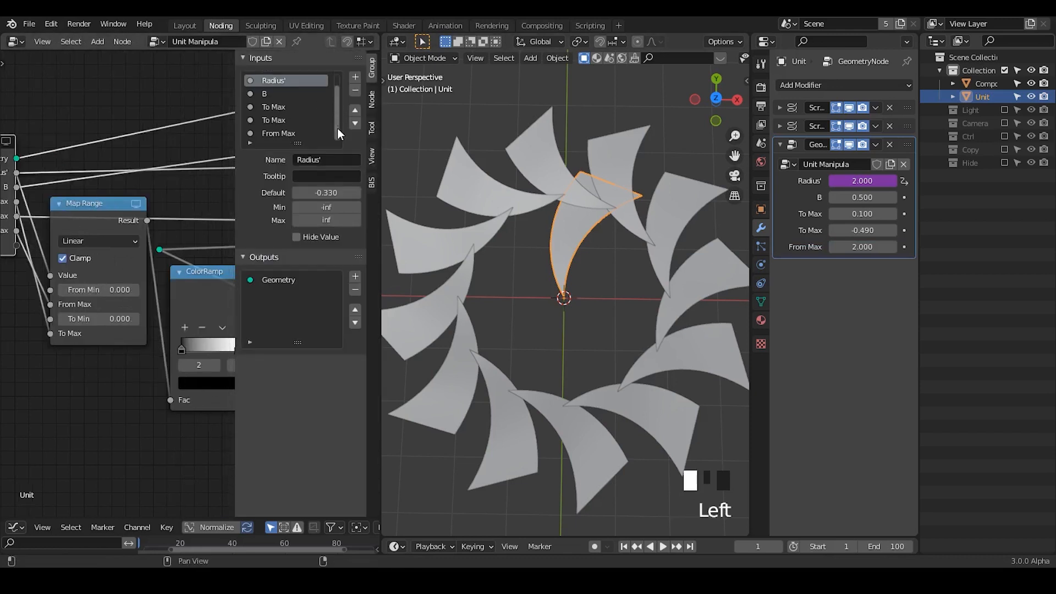
pyautogui.click(293, 134)
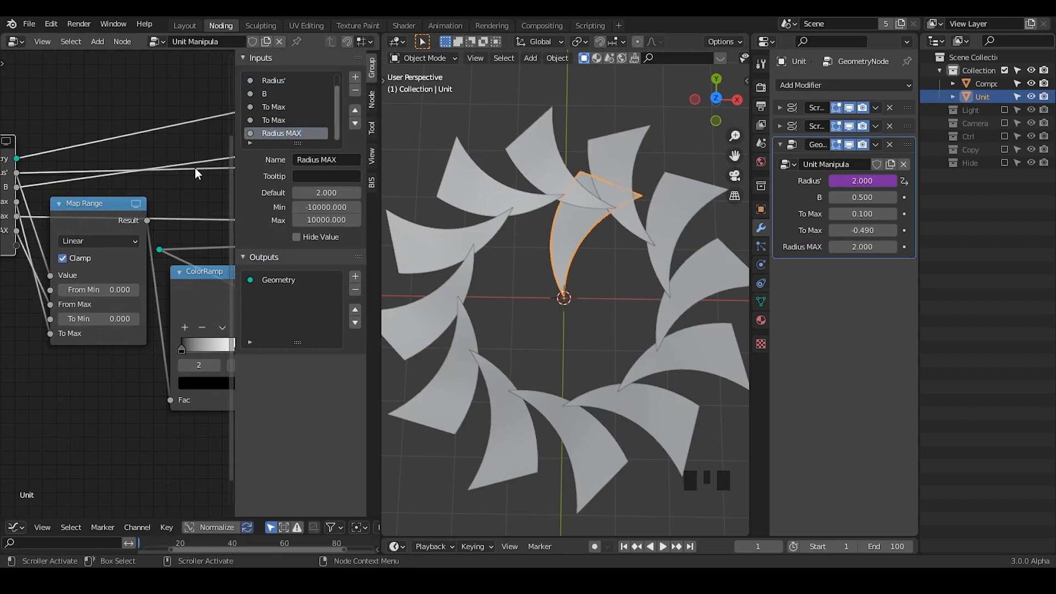
pyautogui.press('n')
# - Reposition both Map Range nodes and connect Radius MAX to the From Max of the second Map Range
pyautogui.moveTo(322, 223); pyautogui.dragTo(172, 228, button='middle')
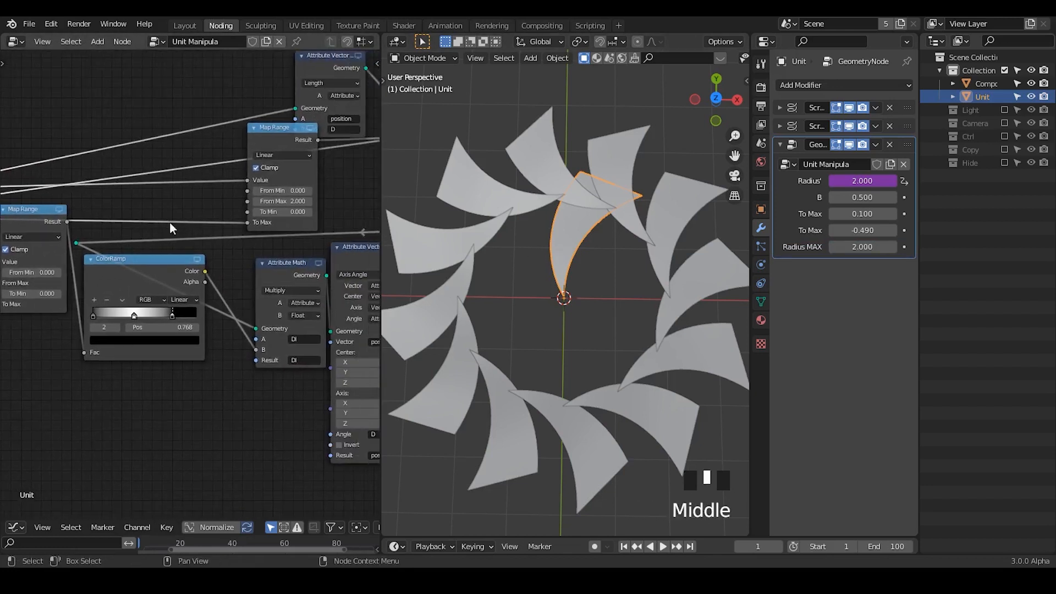
pyautogui.click(254, 129)
pyautogui.moveTo(268, 132); pyautogui.dragTo(223, 145)
pyautogui.click(212, 169)
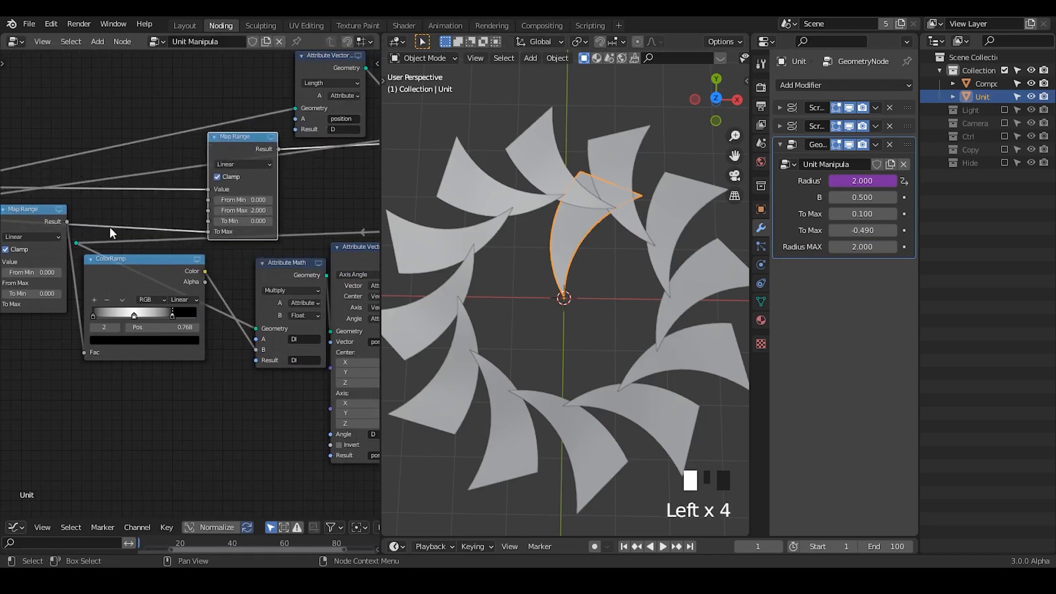
pyautogui.moveTo(69, 230); pyautogui.dragTo(138, 224, button='middle')
pyautogui.moveTo(106, 213); pyautogui.dragTo(110, 224)
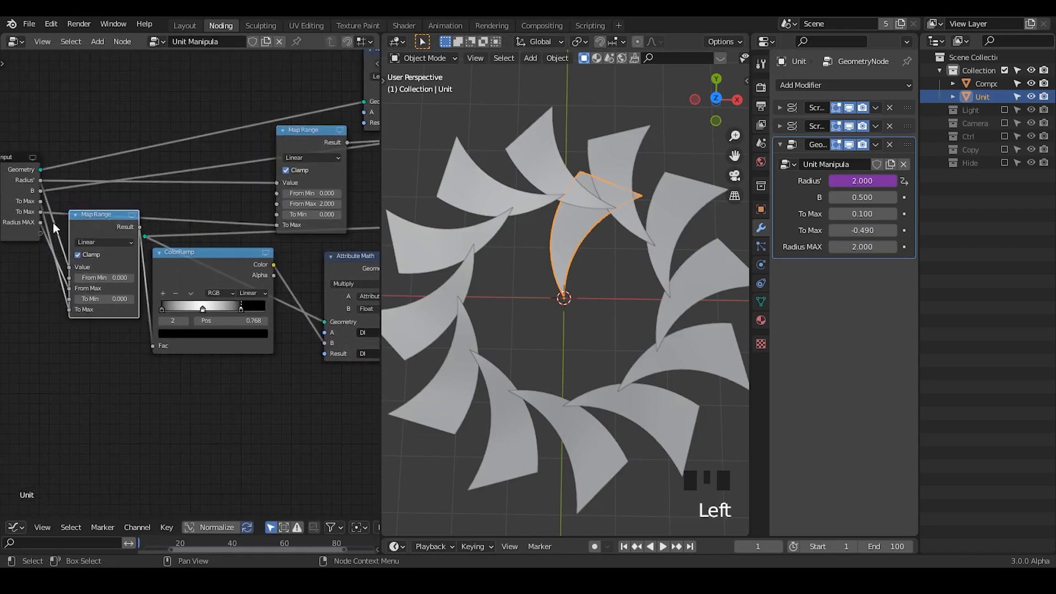
pyautogui.click(32, 225)
pyautogui.moveTo(40, 222); pyautogui.dragTo(277, 204)
# - Collapse both Map Range nodes and tidy their placement beside the Group Input
pyautogui.click(281, 130)
pyautogui.click(282, 130)
pyautogui.moveTo(297, 141); pyautogui.dragTo(295, 215)
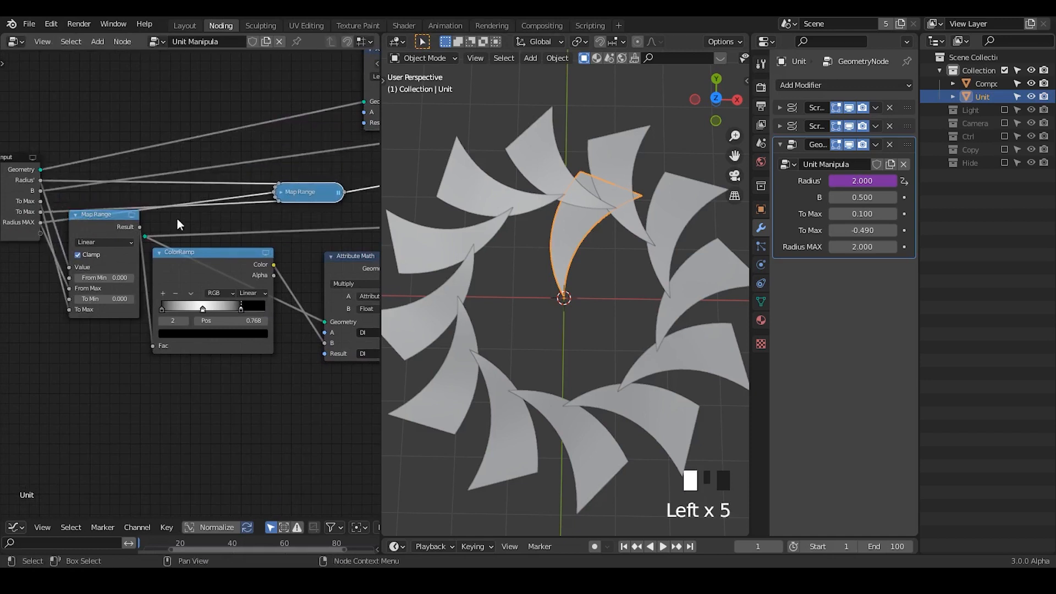
pyautogui.click(77, 216)
pyautogui.moveTo(84, 218); pyautogui.dragTo(74, 241)
pyautogui.moveTo(84, 244); pyautogui.dragTo(97, 243, button='middle')
pyautogui.moveTo(305, 190); pyautogui.dragTo(293, 186)
pyautogui.moveTo(123, 214); pyautogui.dragTo(179, 205, button='middle')
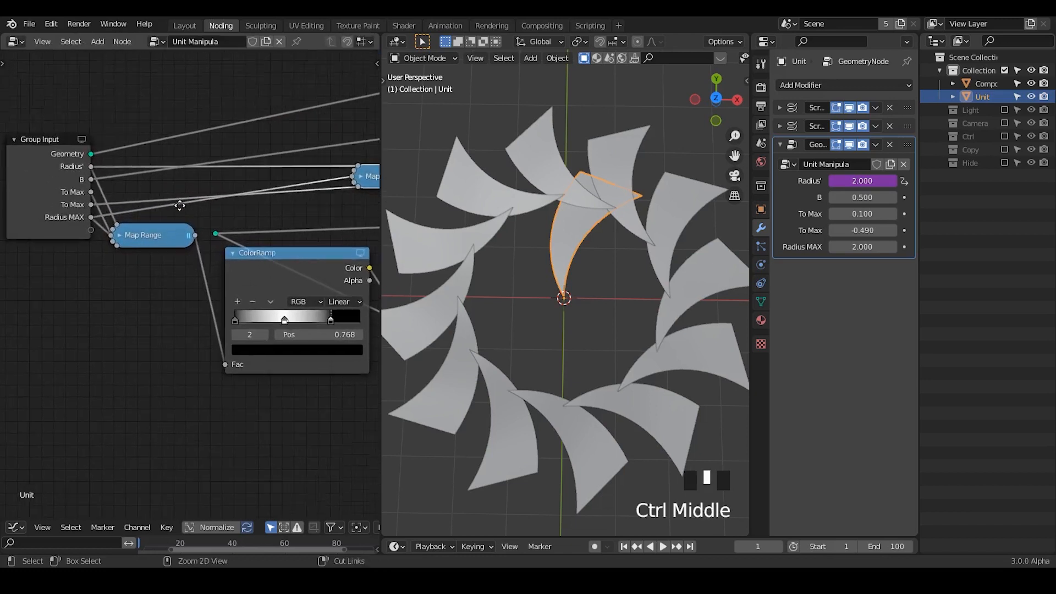
# - Reorder the inputs of Unit's node group so that Radius MAX sits directly below Radius'
pyautogui.click(73, 160)
pyautogui.press('n')
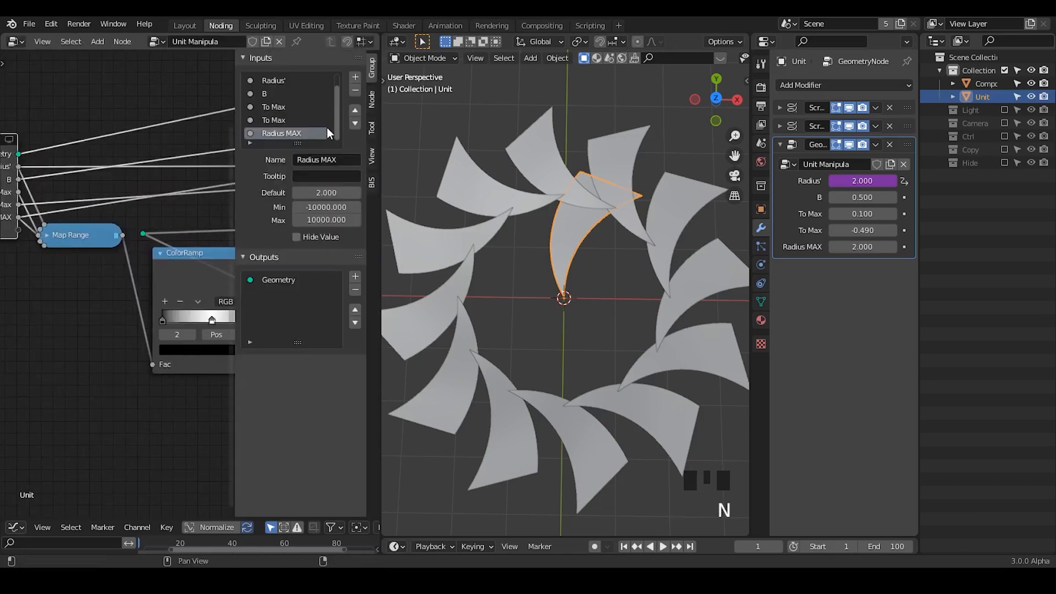
pyautogui.click(354, 112)
pyautogui.click(354, 113)
pyautogui.click(354, 113)
pyautogui.click(354, 112)
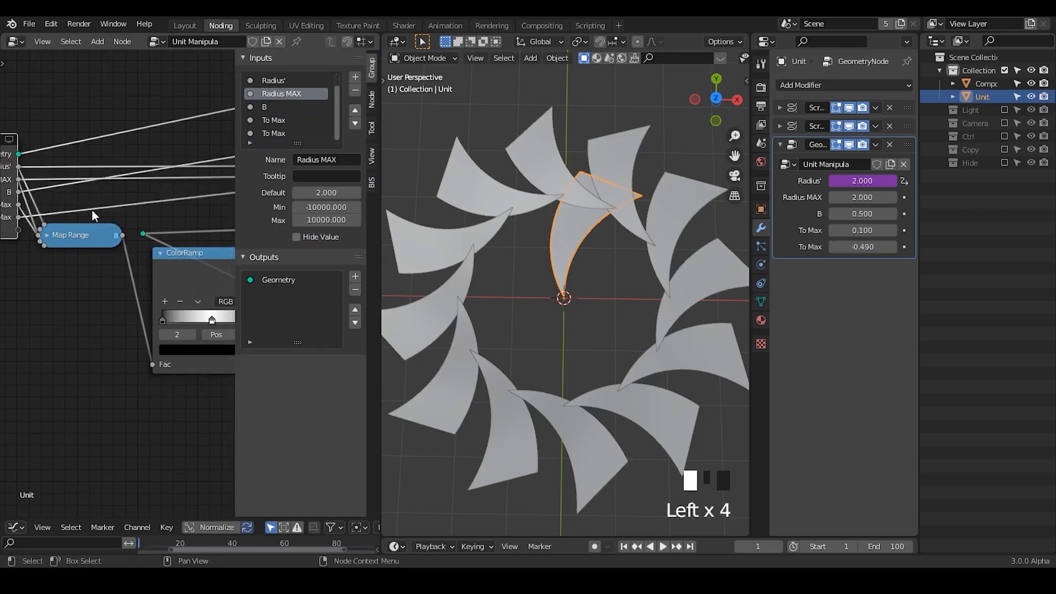
pyautogui.click(354, 111)
pyautogui.click(354, 124)
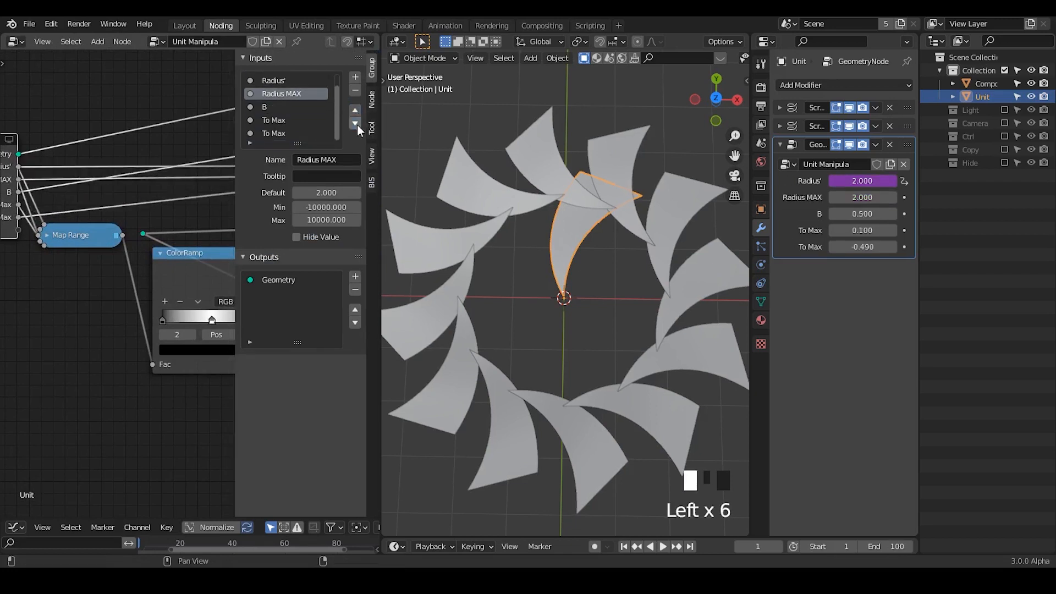
pyautogui.press('n')
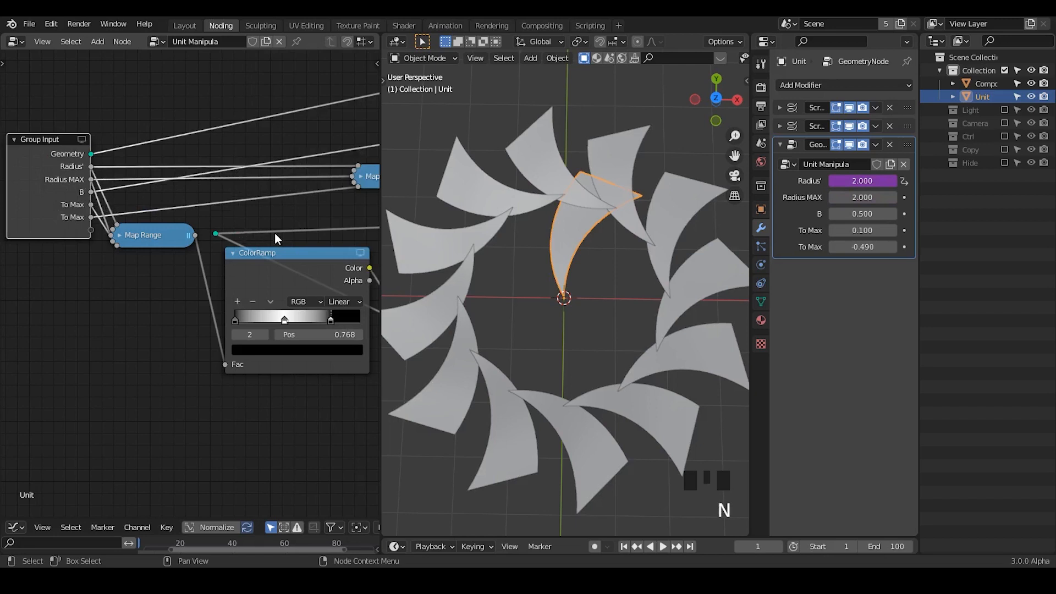